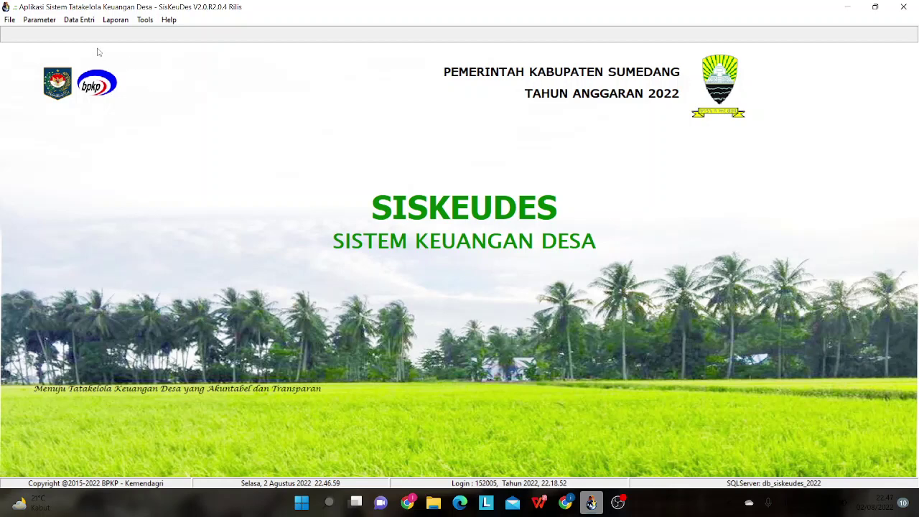
- Show the Data Entri menu with Perencanaan, Penganggaran, Penatausahaan and Pembukuan
left_click(77, 21)
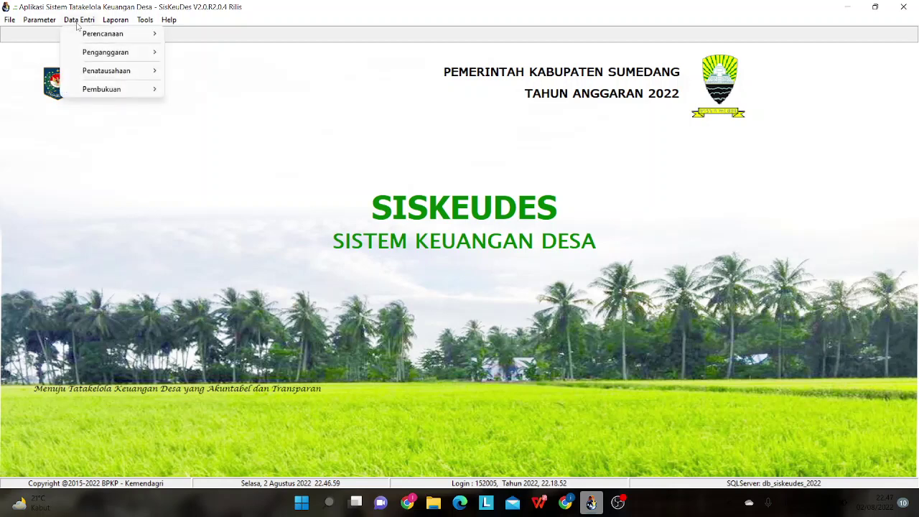
mouse_move(78, 73)
- Open Penatausahaan > Penerimaan Desa to show the Penerimaan dan Penyetoran window
mouse_move(77, 75)
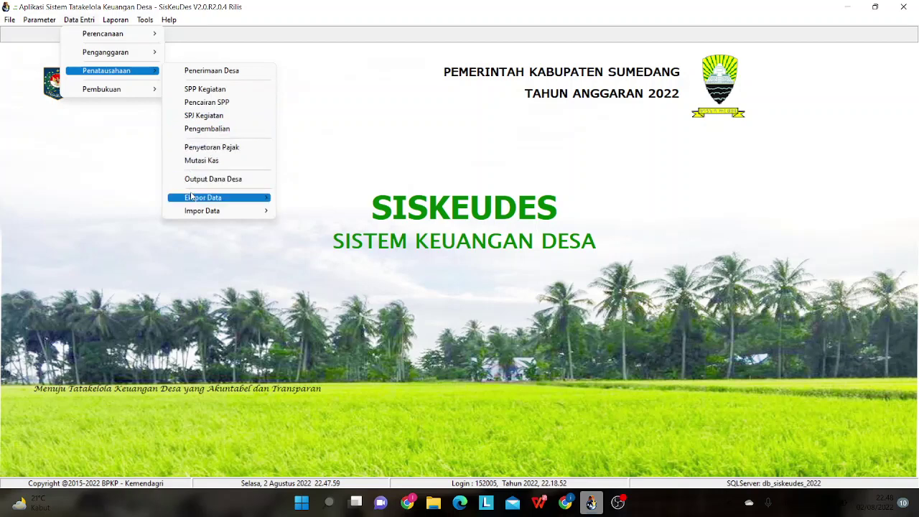
mouse_move(189, 203)
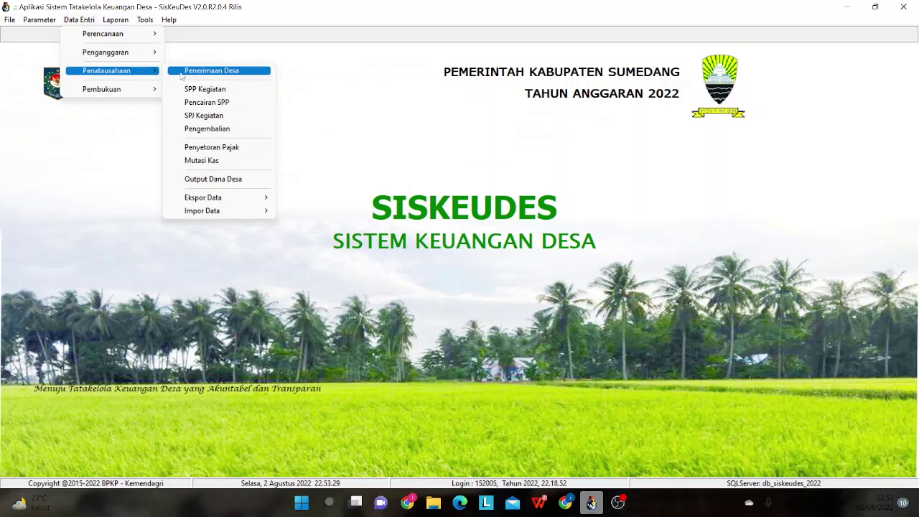
left_click(183, 72)
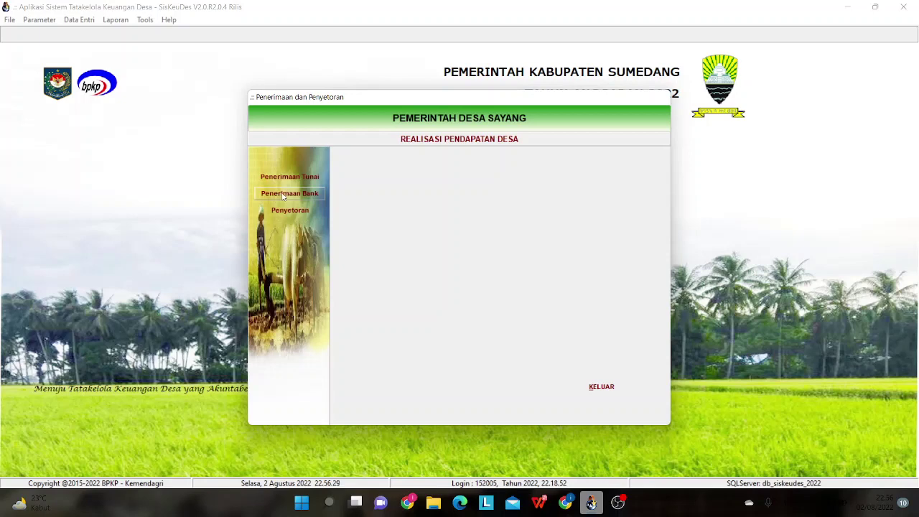
- Exit the Penerimaan dan Penyetoran window with KELUAR
left_click(609, 389)
- Enter SPP 0098/SPP/15.2005/2022 in the SPP Kegiatan window, then return to Data Entri
left_click(80, 22)
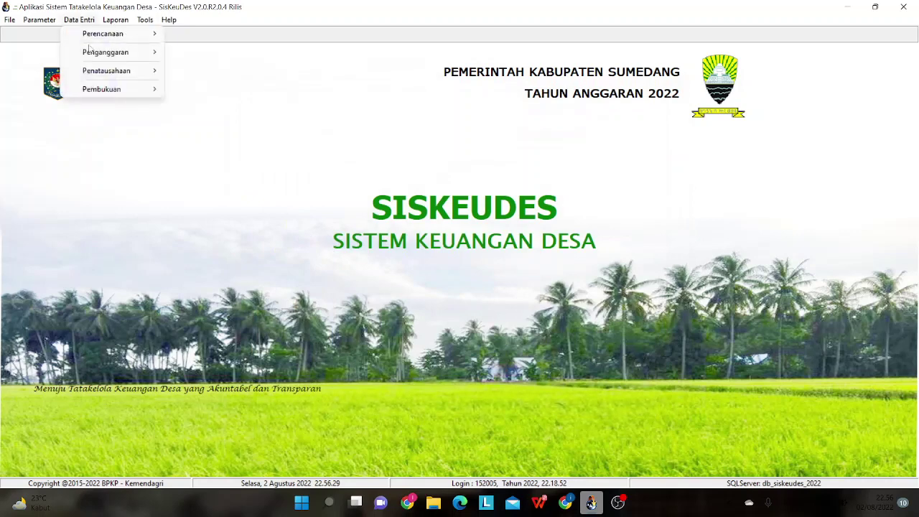
mouse_move(126, 72)
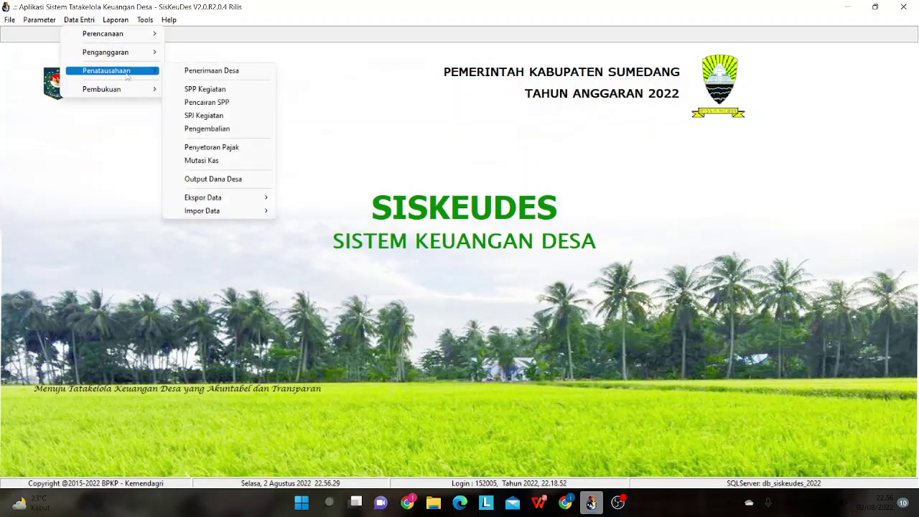
left_click(205, 89)
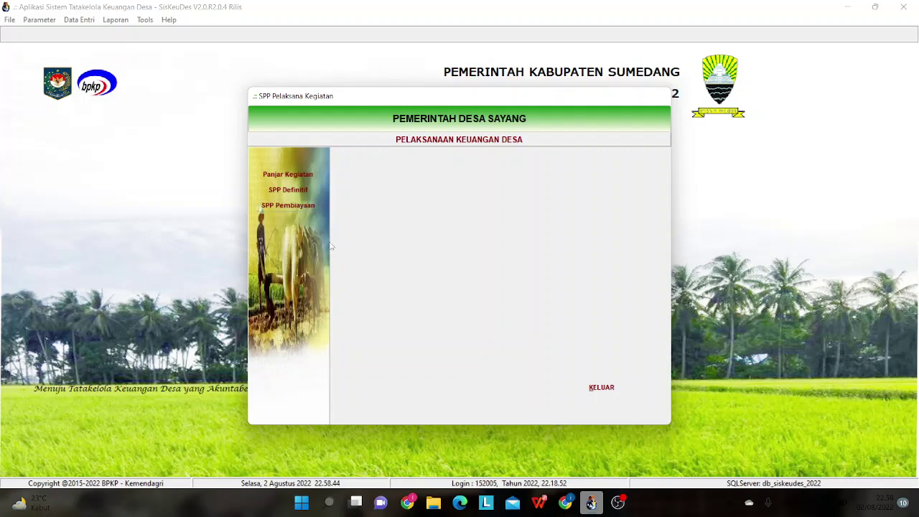
left_click(77, 20)
mouse_move(96, 74)
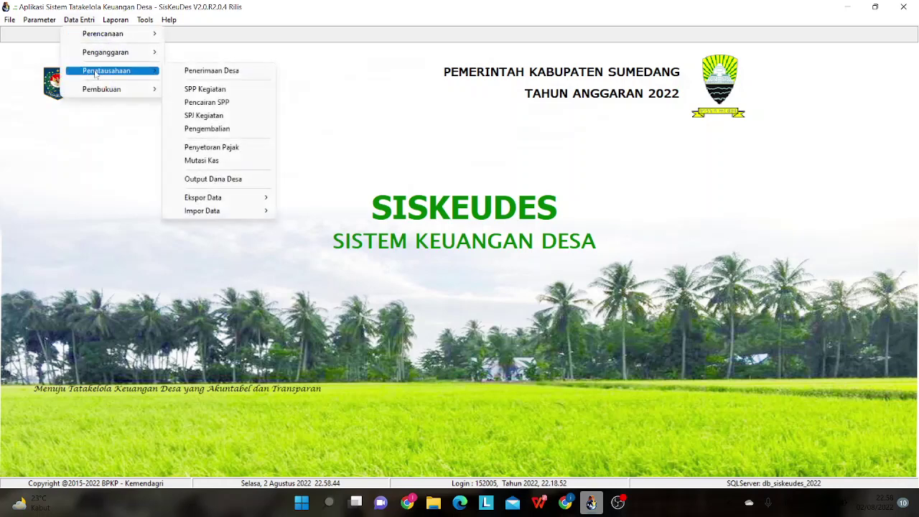
left_click(217, 105)
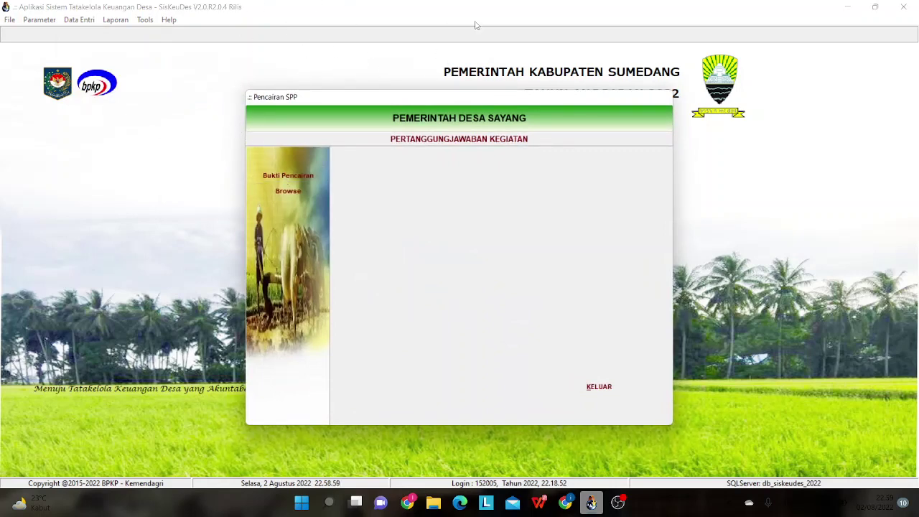
left_click(295, 173)
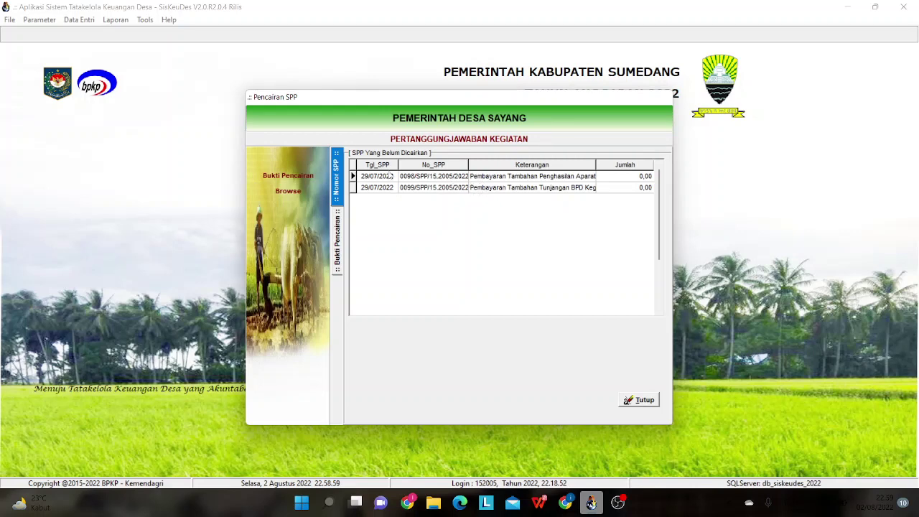
left_click(650, 402)
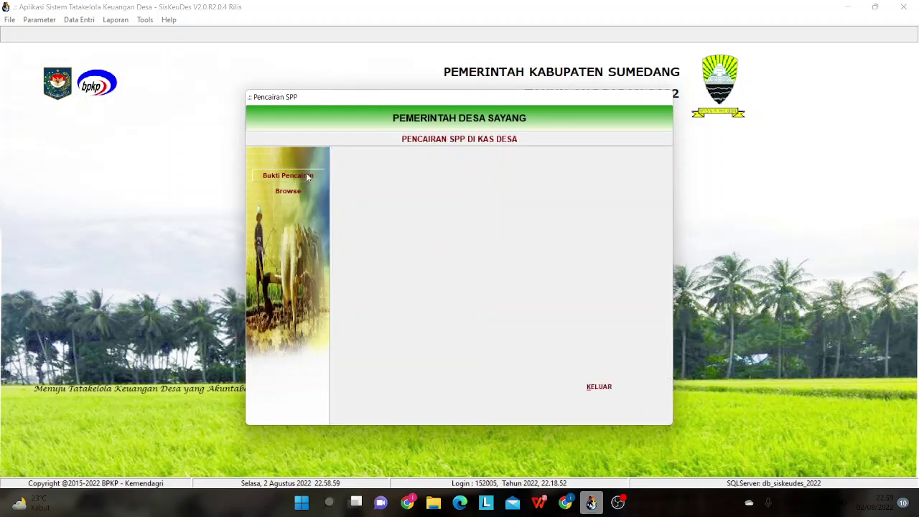
left_click(287, 191)
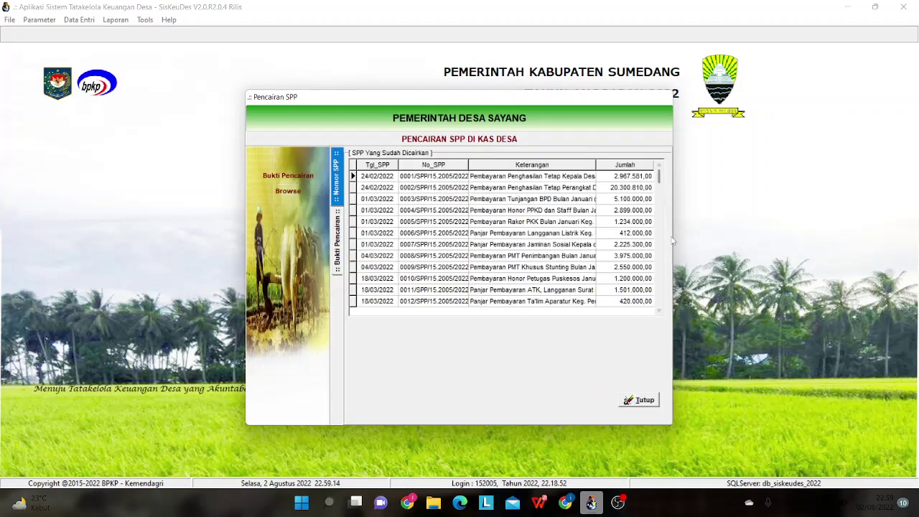
left_click_drag(656, 176, 659, 298)
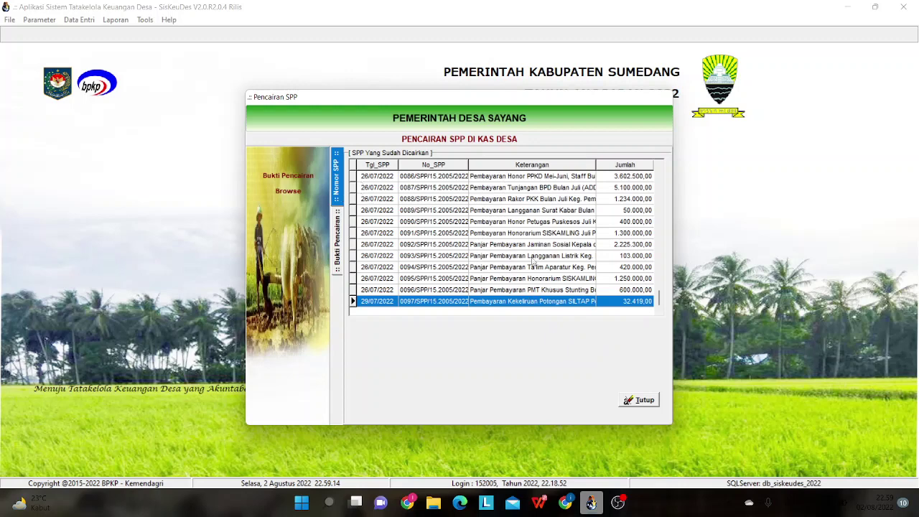
left_click(629, 403)
left_click(622, 386)
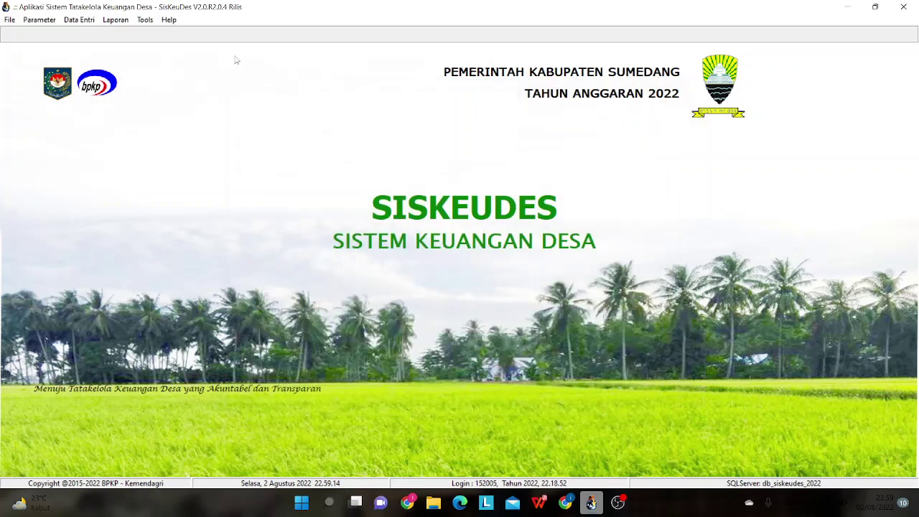
- Open the Pengesahan SPJ Kegiatan window from Data Entri > Penatausahaan
left_click(81, 21)
mouse_move(99, 72)
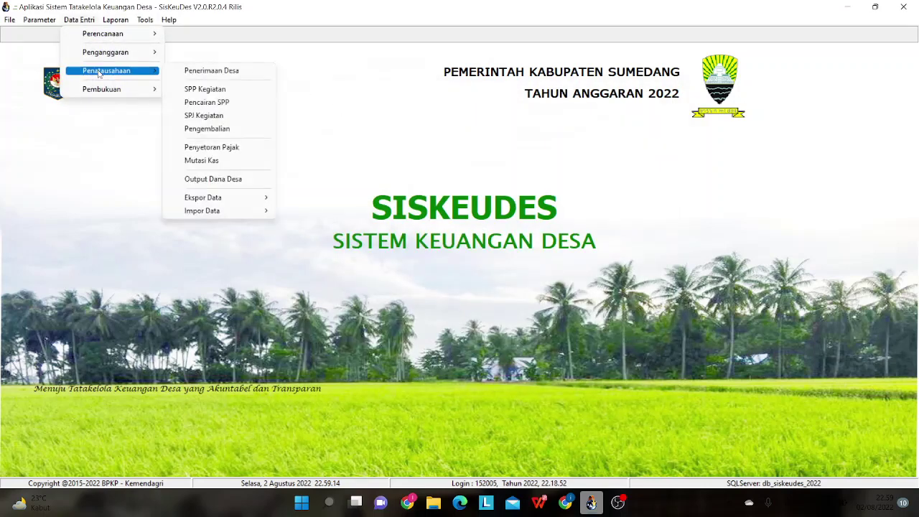
left_click(220, 117)
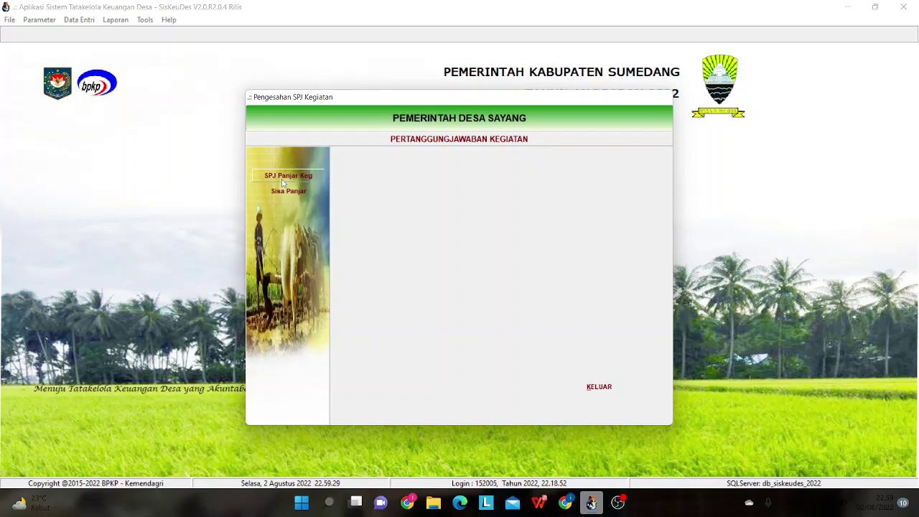
- Review the SPJ Uang Muka Panjar list, then close it and exit the approval window
left_click(283, 181)
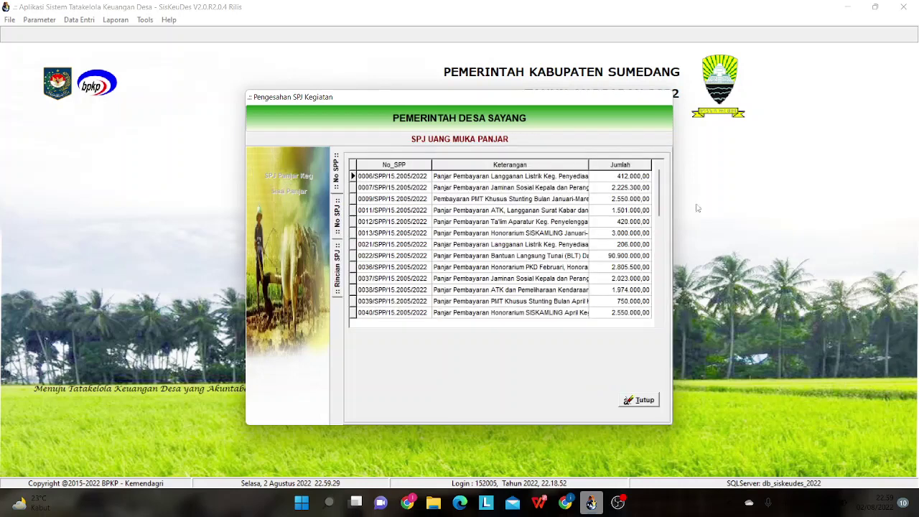
left_click_drag(661, 194, 658, 316)
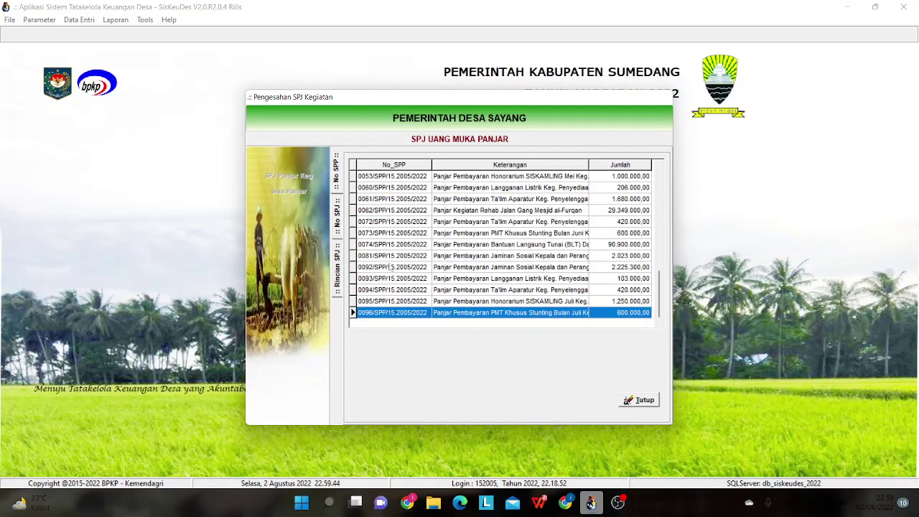
left_click(630, 404)
left_click(611, 389)
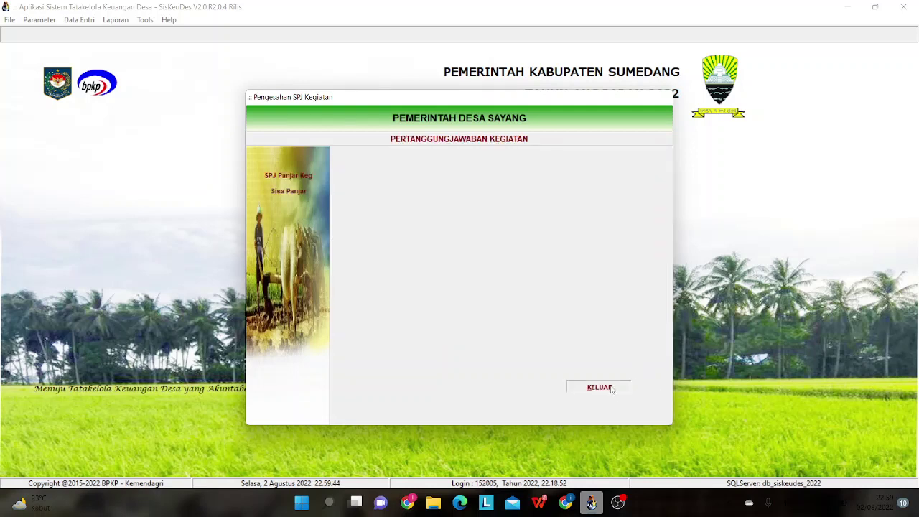
- Open the Mutasi Kas Bank window via Data Entri > Penatausahaan > Mutasi Kas
left_click(78, 20)
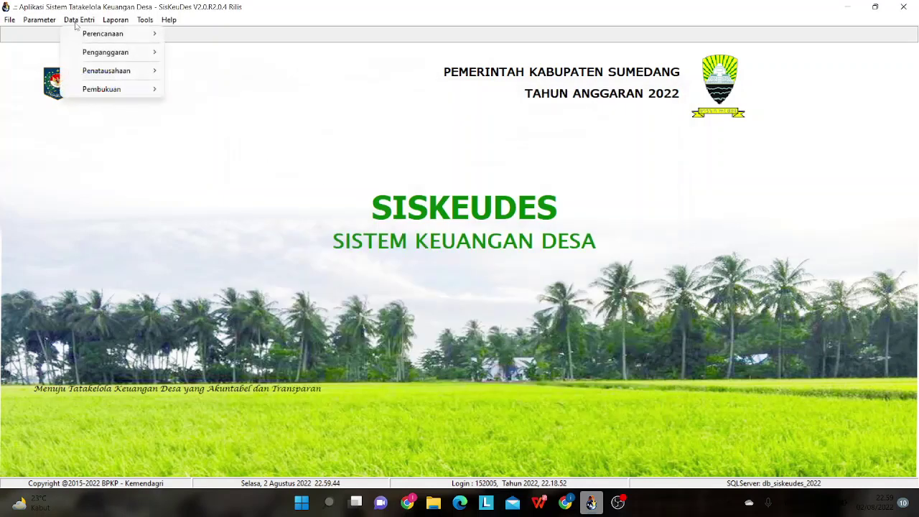
mouse_move(91, 69)
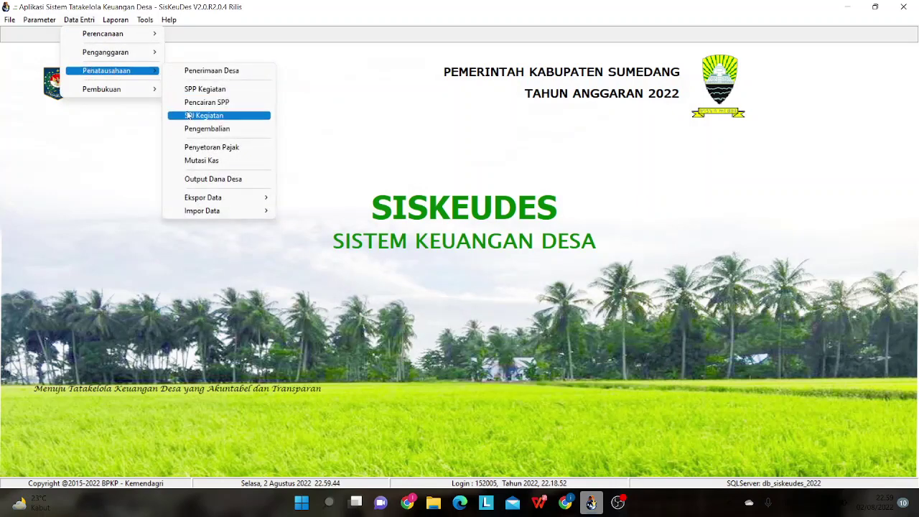
left_click(191, 162)
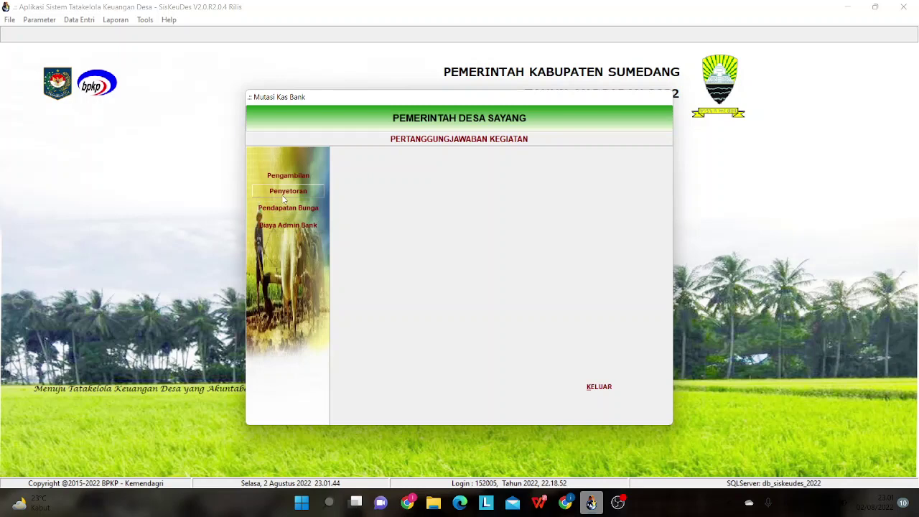
- Close Mutasi Kas Bank, then open and close the Pengembalian Belanja dan Pembiayaan window
left_click(621, 390)
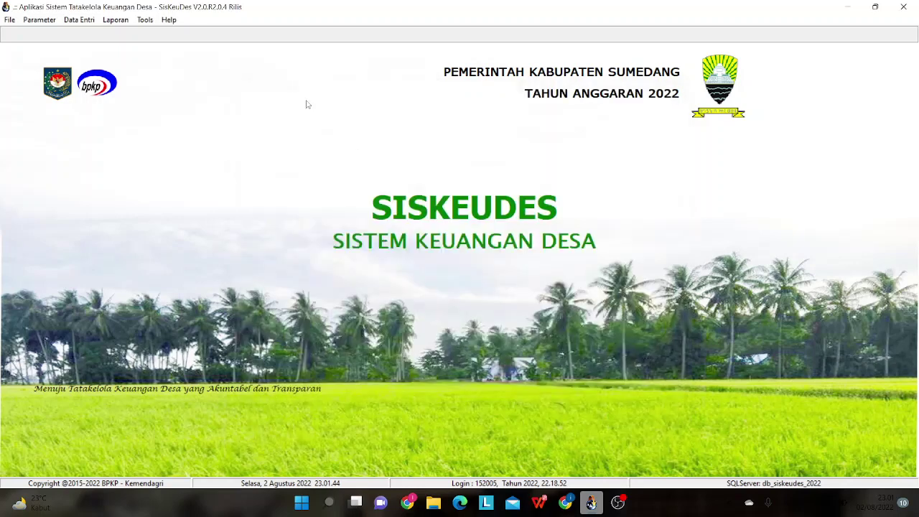
left_click(67, 22)
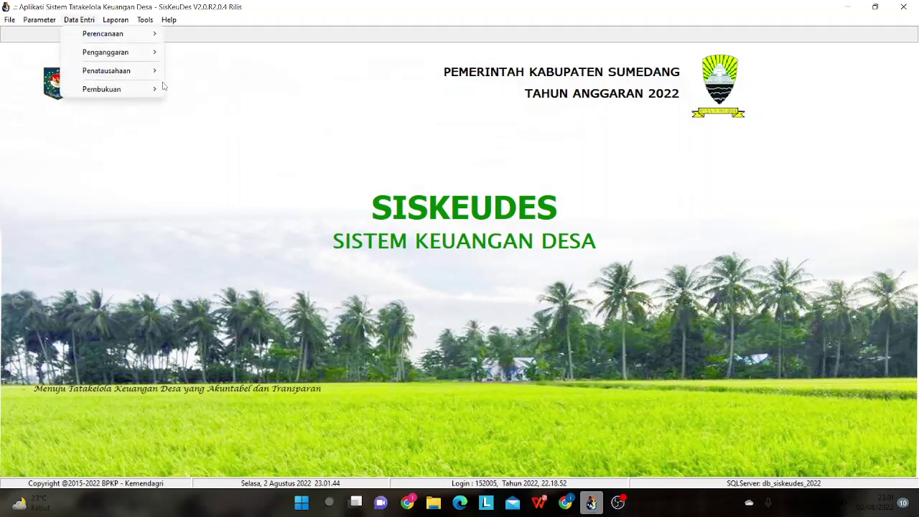
mouse_move(159, 76)
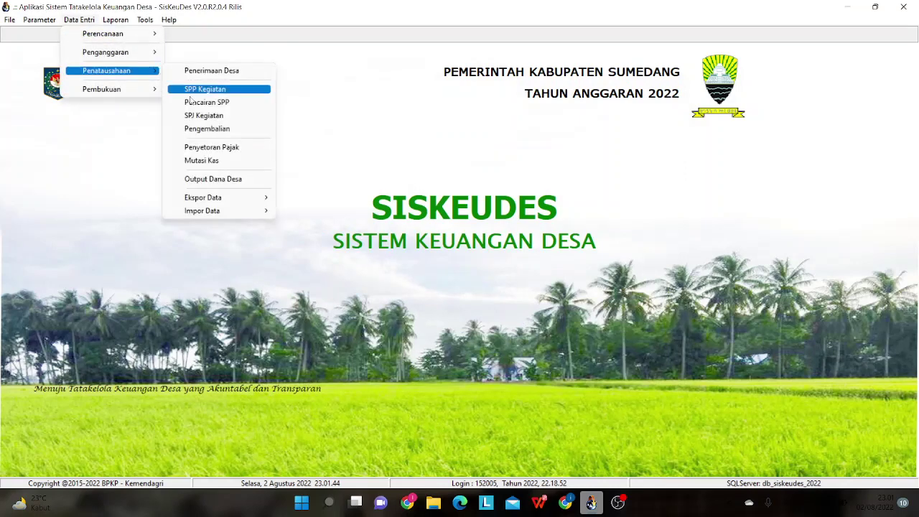
left_click(206, 128)
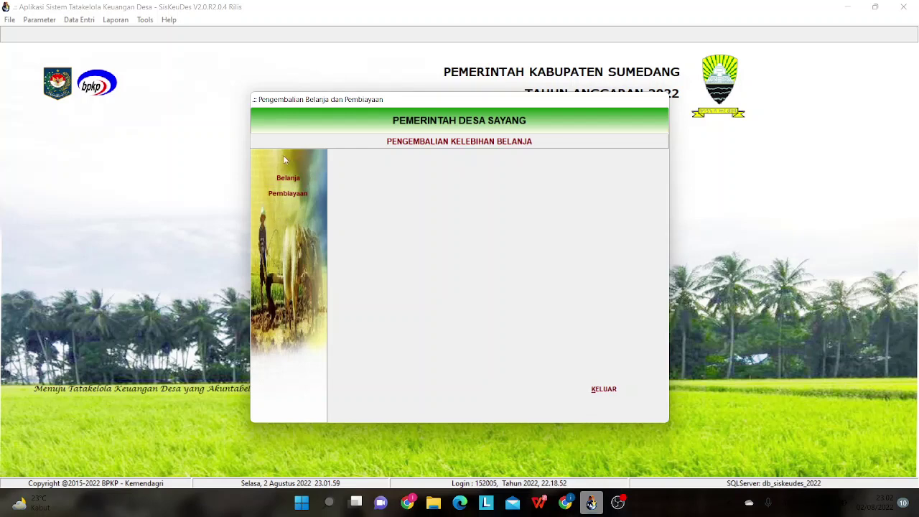
left_click(623, 392)
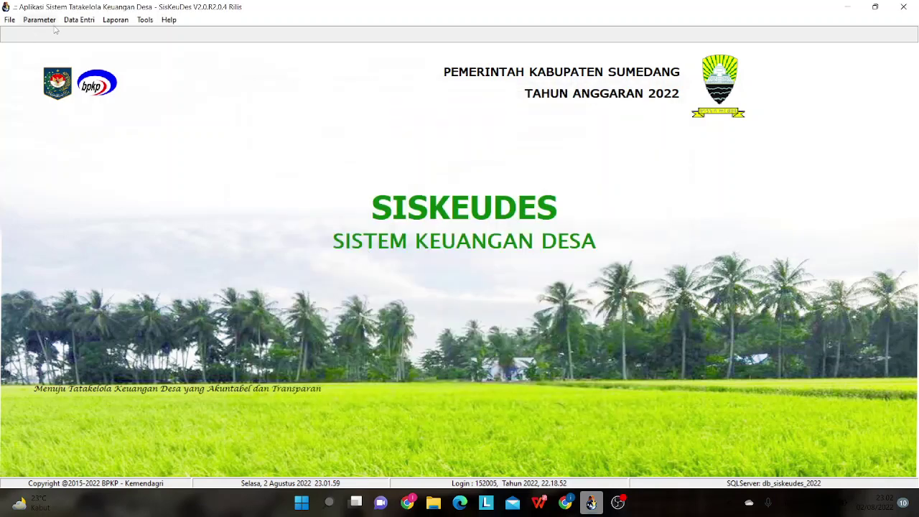
left_click(76, 20)
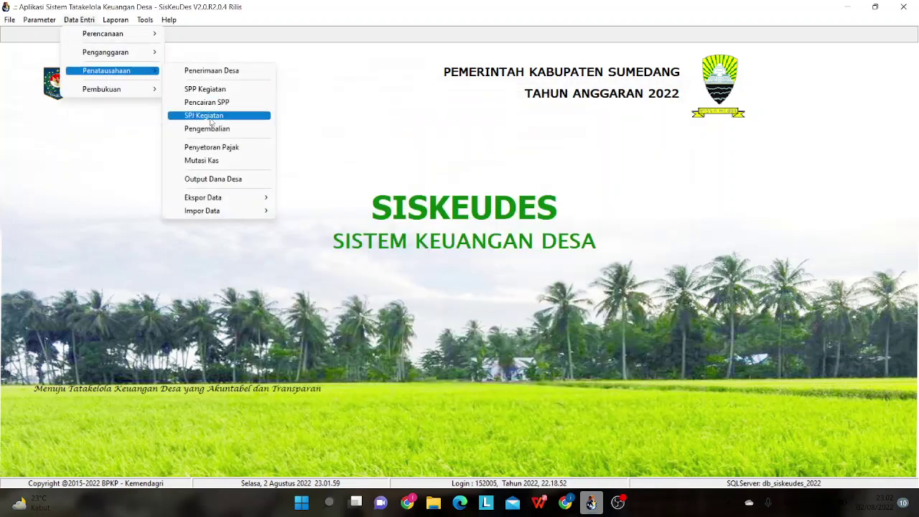
left_click(210, 118)
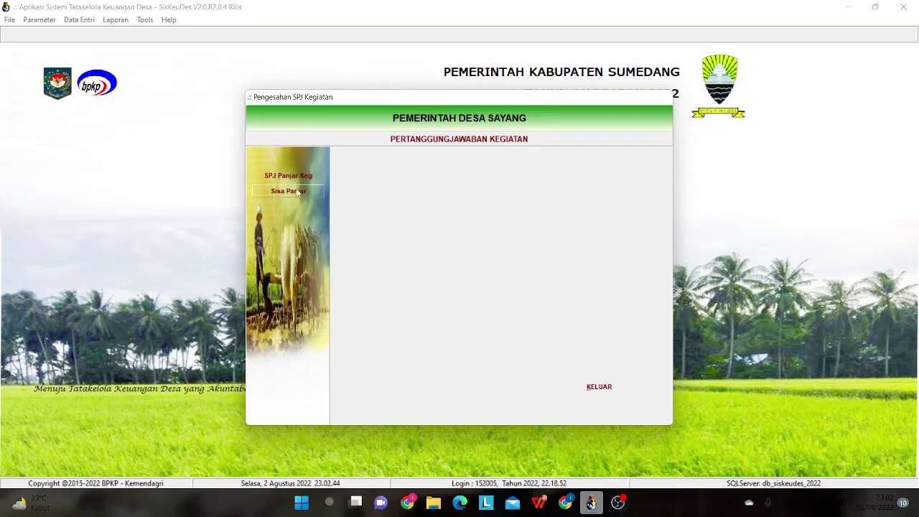
left_click(299, 191)
left_click_drag(652, 179, 653, 247)
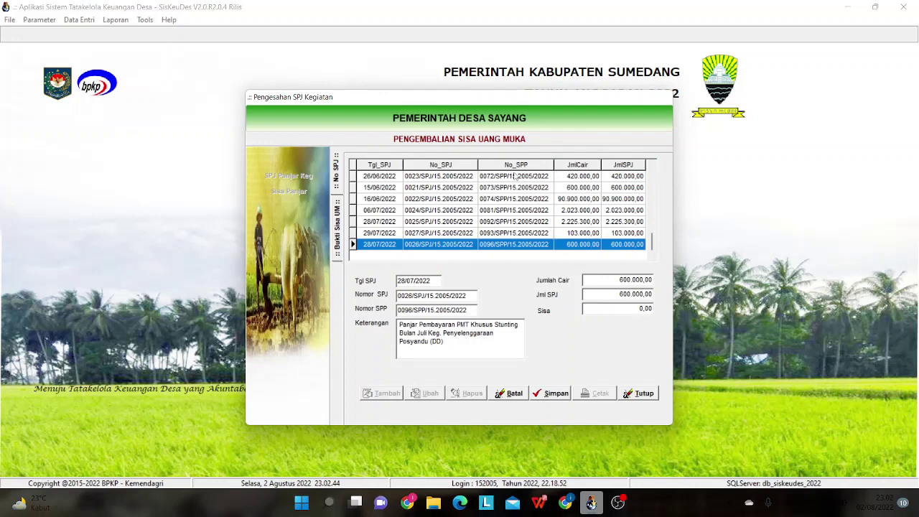
left_click(638, 393)
left_click(600, 388)
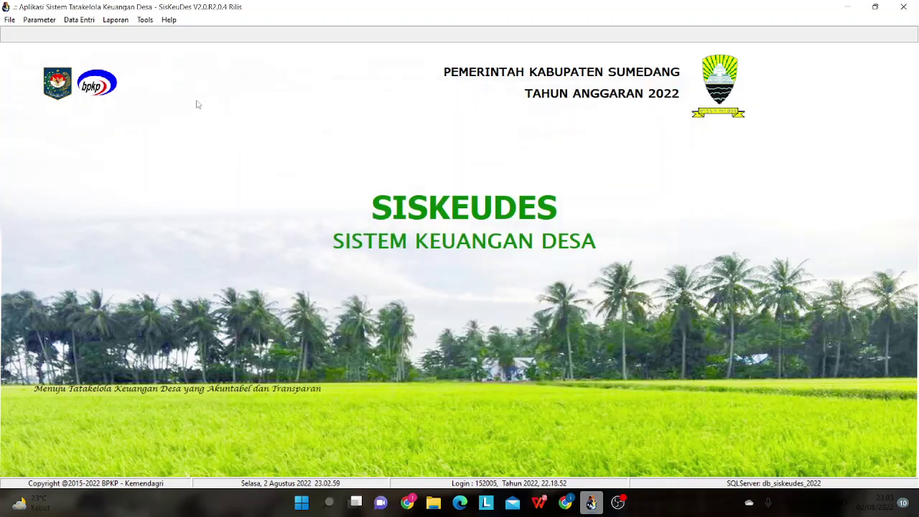
left_click(94, 21)
mouse_move(98, 70)
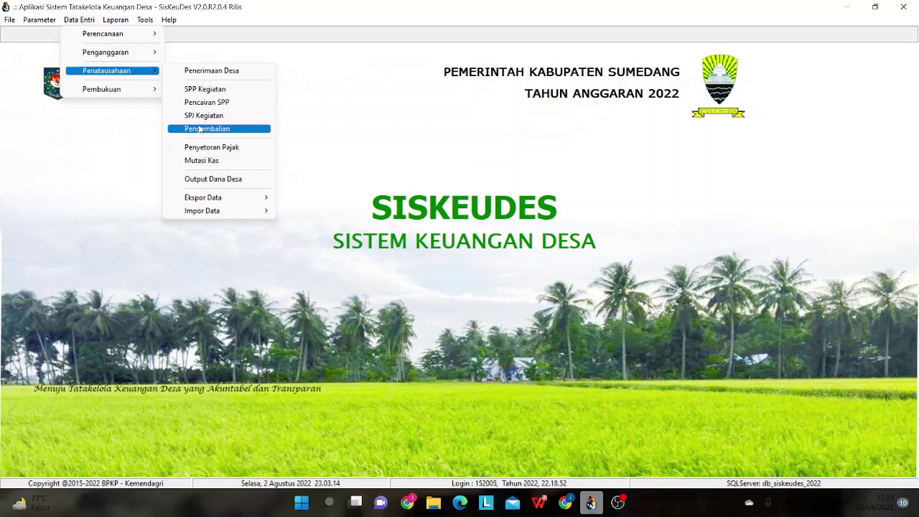
left_click(200, 129)
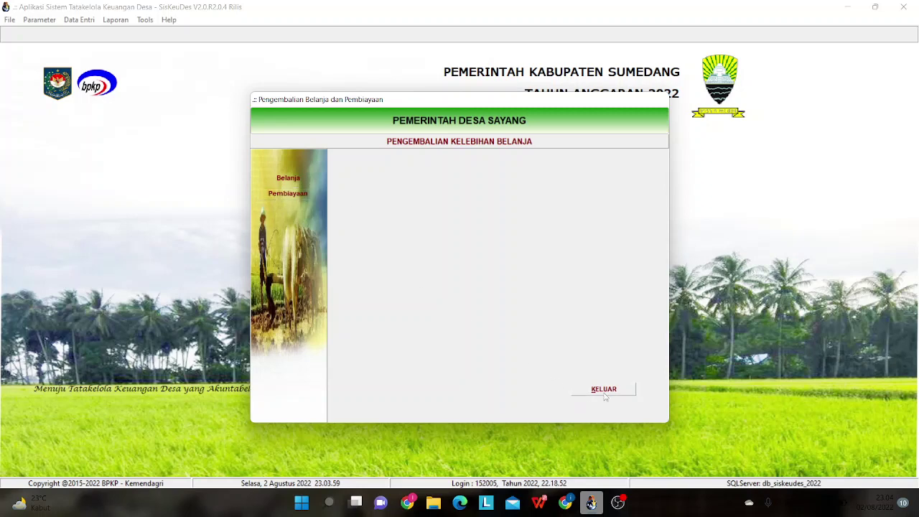
left_click(604, 390)
left_click(76, 25)
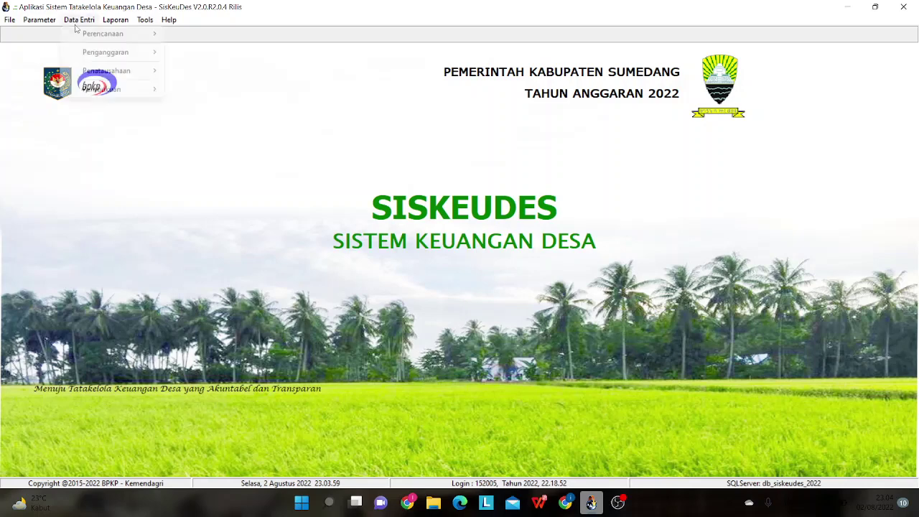
mouse_move(113, 73)
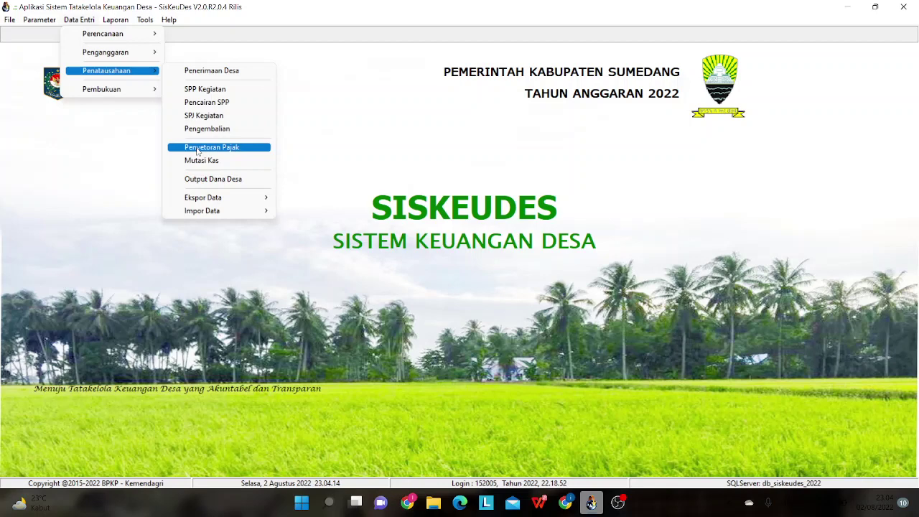
left_click(198, 149)
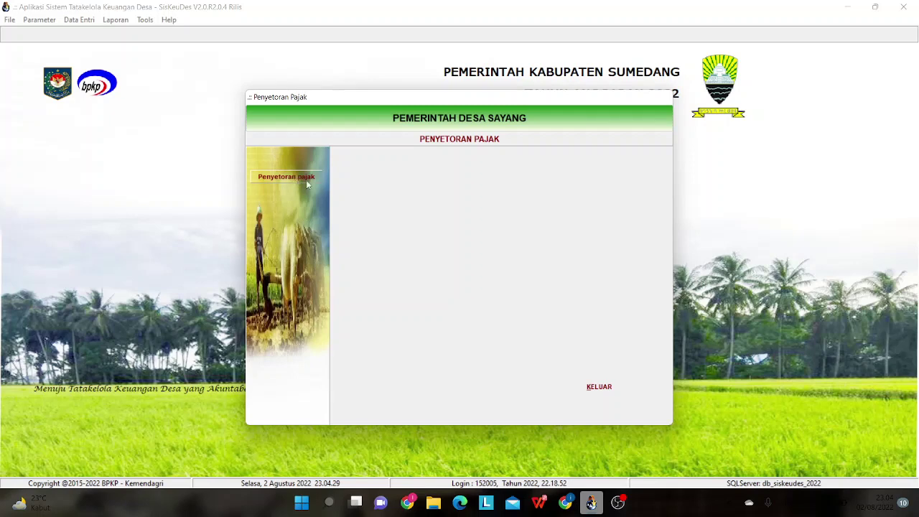
left_click(584, 394)
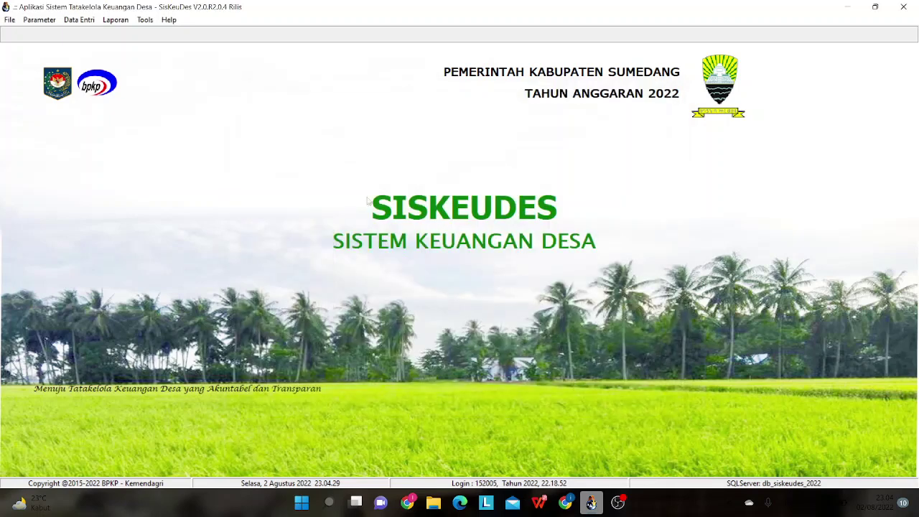
- Locate bank receipt 0014/TBP/15.2005/2022 (130.000.000,00), checking it against the bank statement PDF
left_click(80, 19)
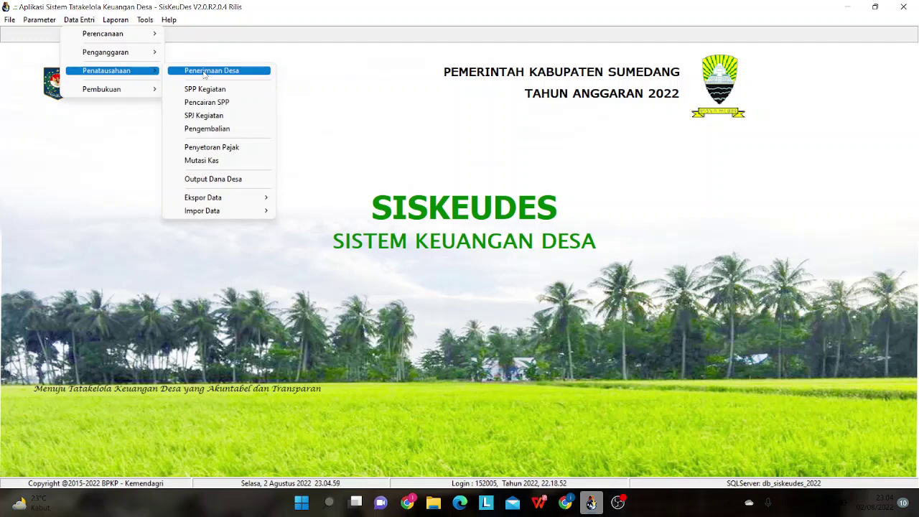
left_click(205, 73)
left_click(311, 199)
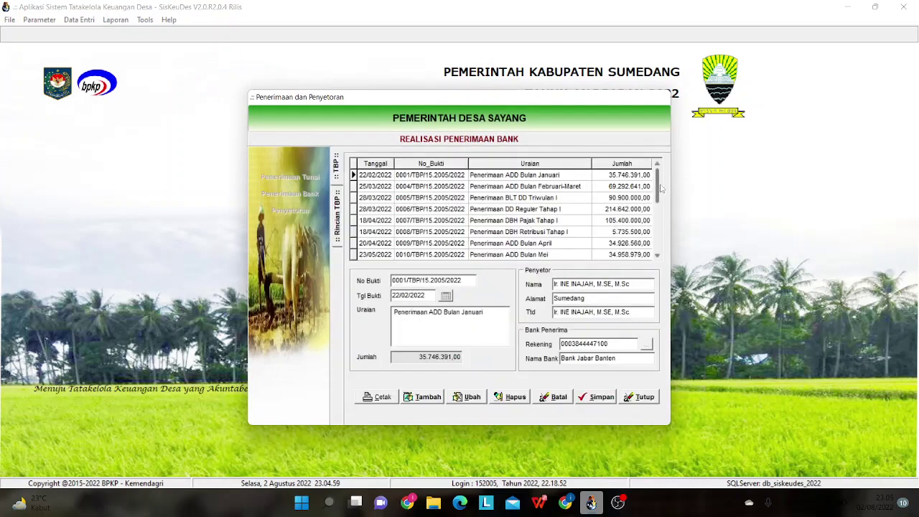
left_click_drag(657, 188, 657, 253)
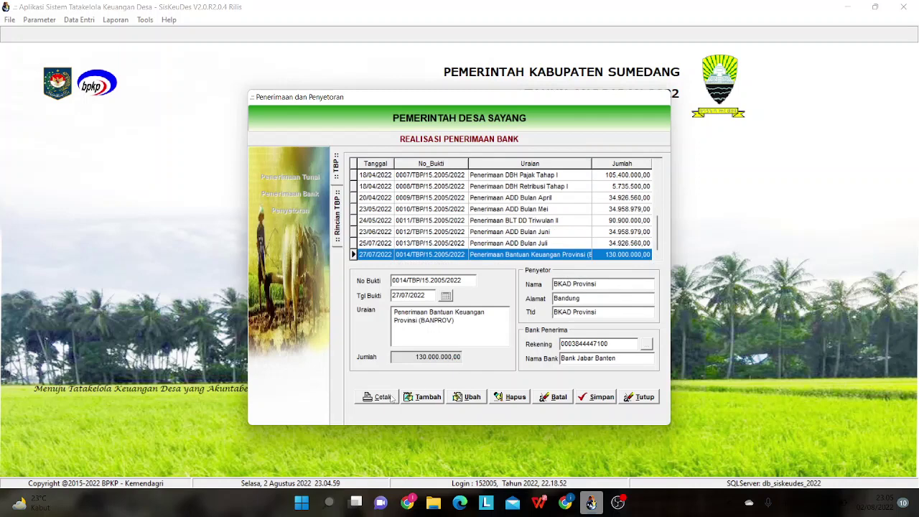
left_click(539, 503)
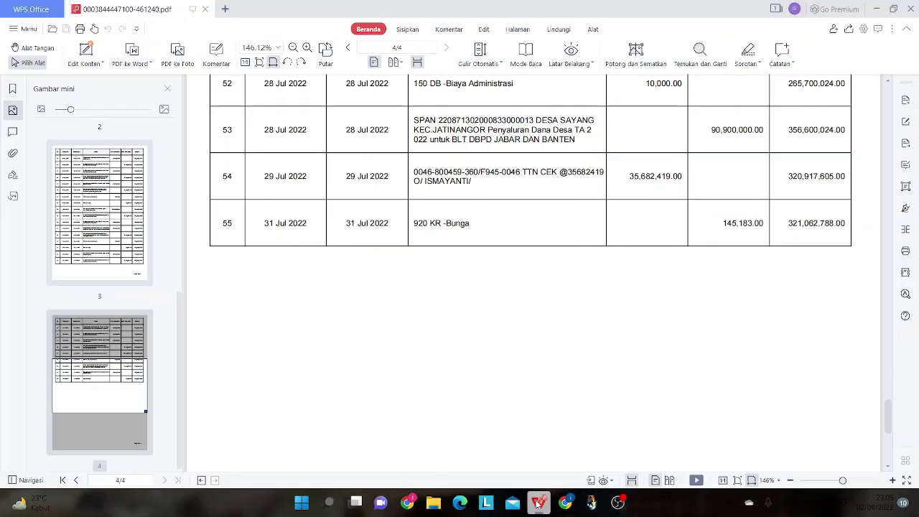
left_click(537, 503)
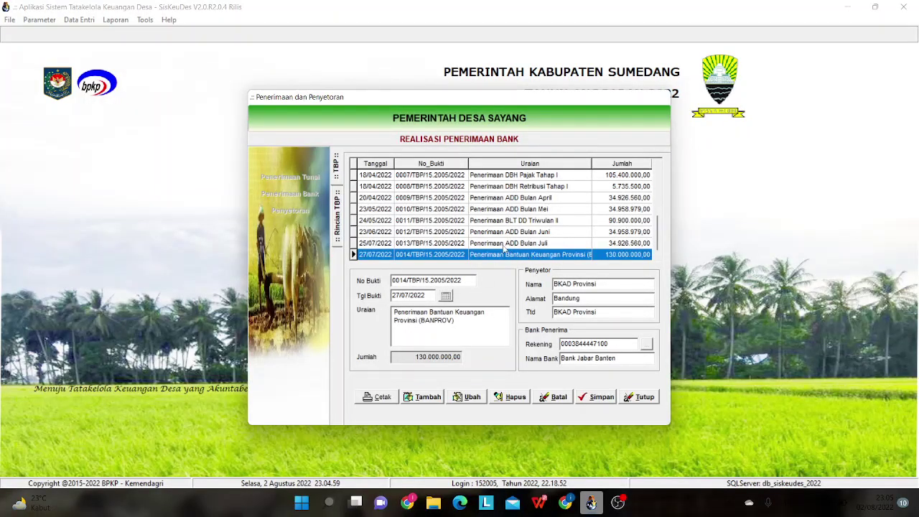
- Check the PDF, then open the 24/05/2022 receipt 0011/TBP/15.2005/2022 and select its description
left_click(427, 392)
left_click(539, 502)
left_click(539, 502)
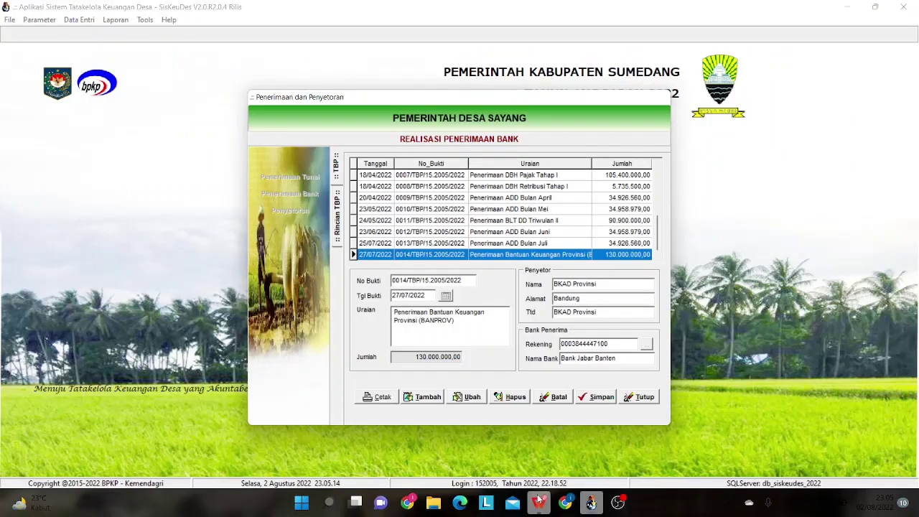
left_click(539, 502)
left_click(538, 503)
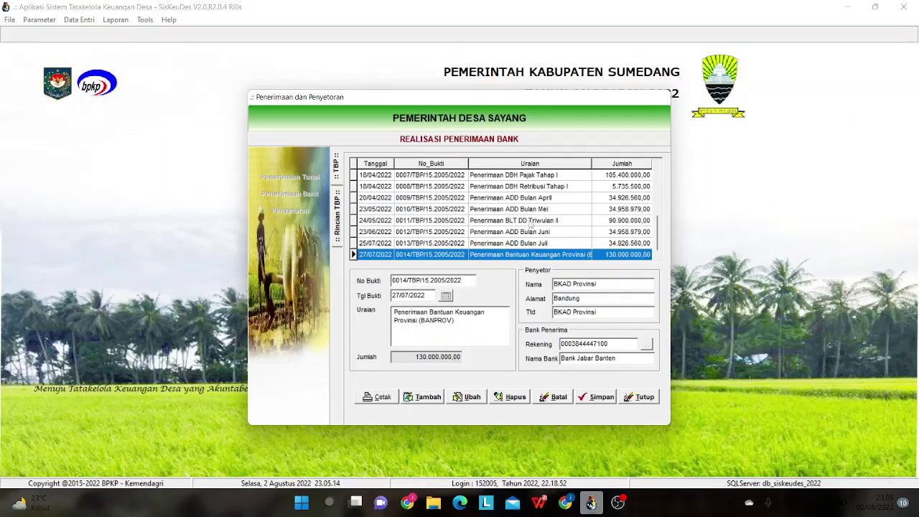
left_click(531, 225)
left_click_drag(487, 314, 385, 325)
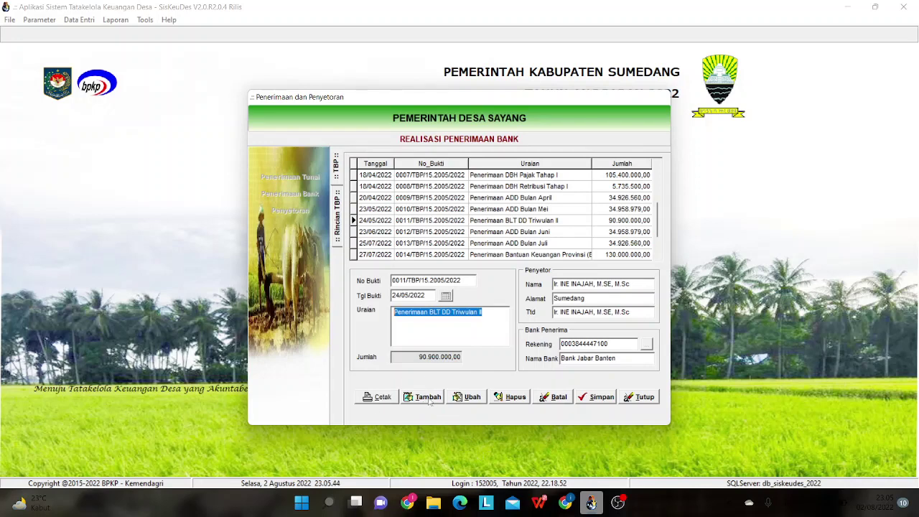
- Dismiss the DBNETLIB network error and close the bank receipts window
left_click(425, 400)
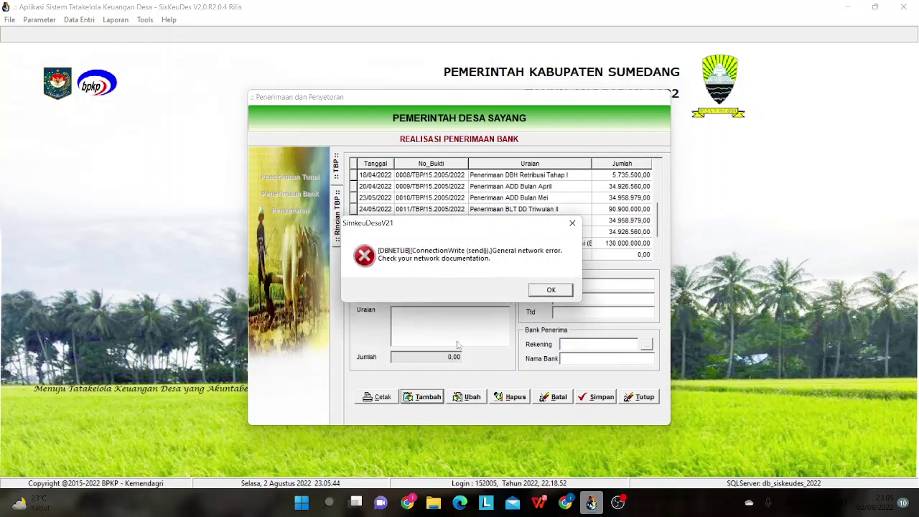
left_click(549, 290)
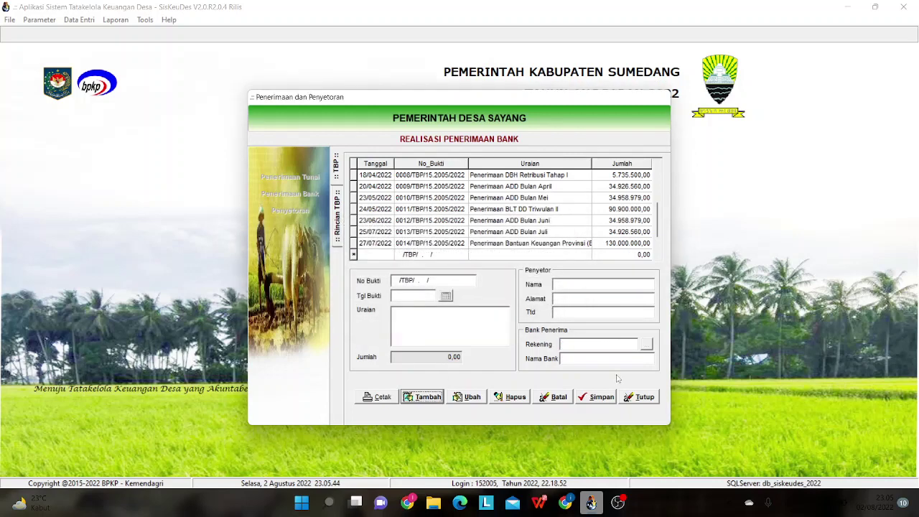
left_click(641, 397)
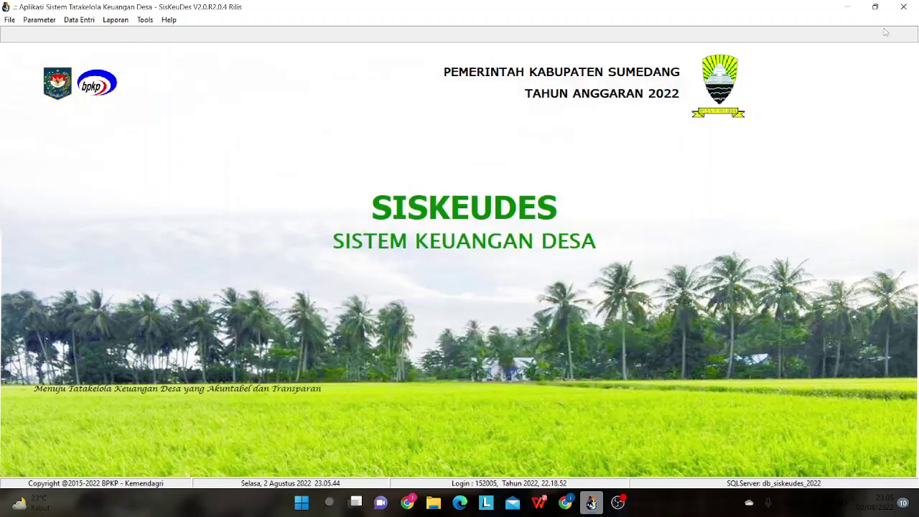
- Reconnect the DS.SAYANG OpenVPN connection from the system tray
left_click(730, 504)
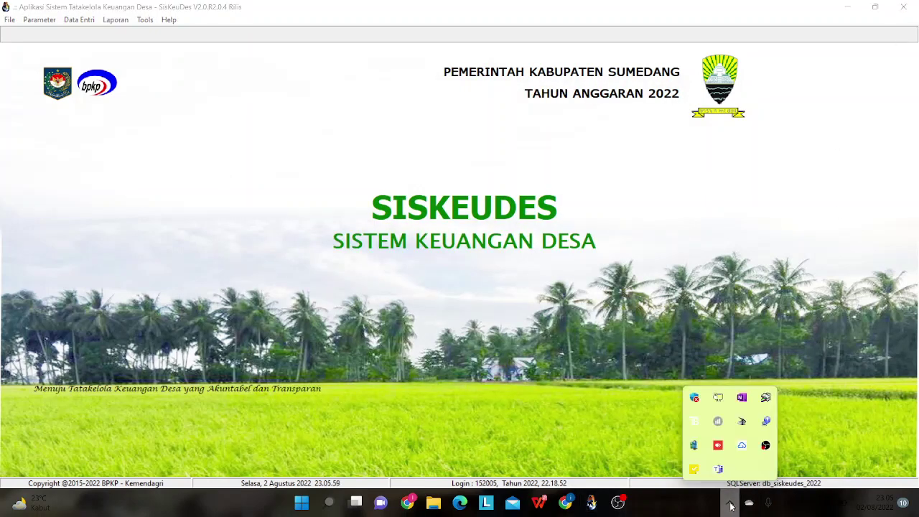
right_click(718, 397)
left_click(625, 273)
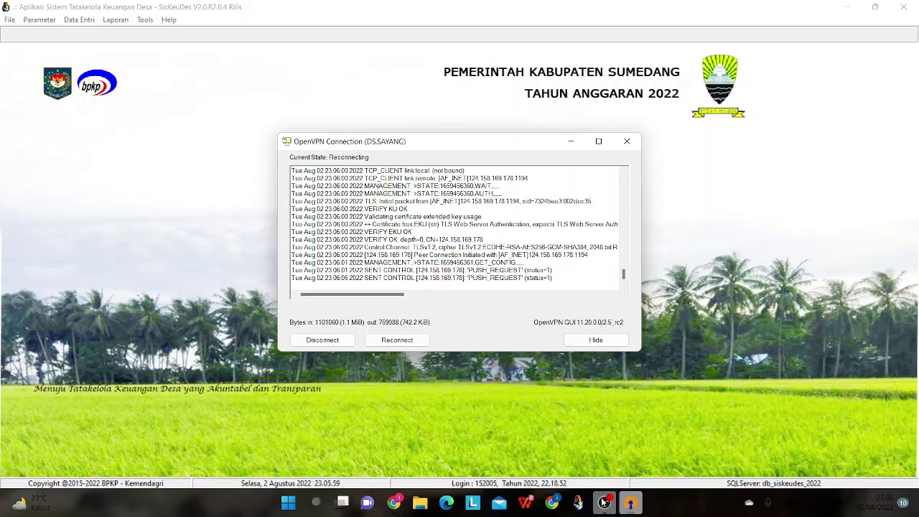
mouse_move(420, 501)
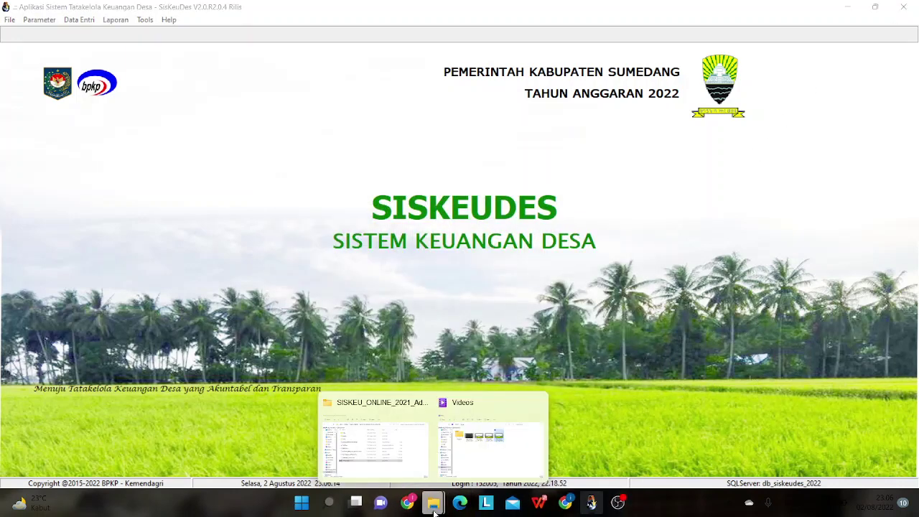
- Quit Siskeudes, confirm leaving, and relaunch SimKeuDesaV21.exe from the SISKEU_ONLINE_2021 folder
left_click(393, 454)
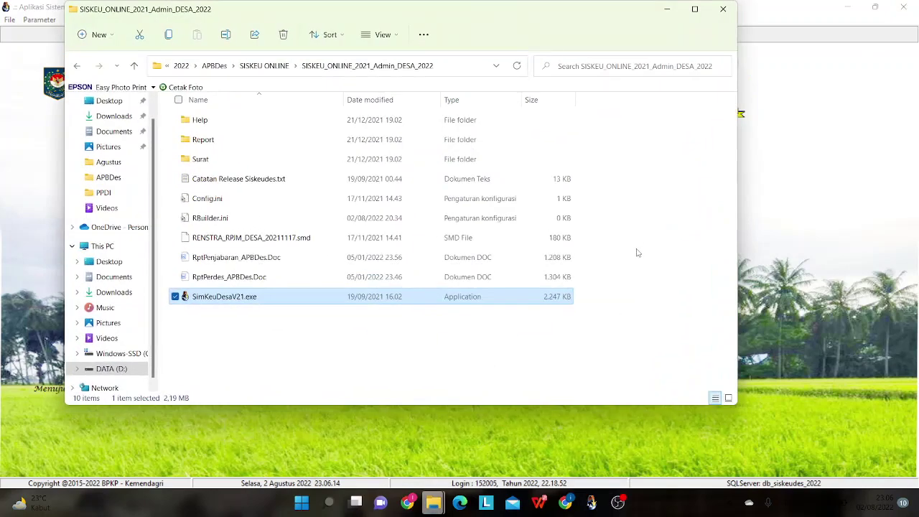
left_click(897, 11)
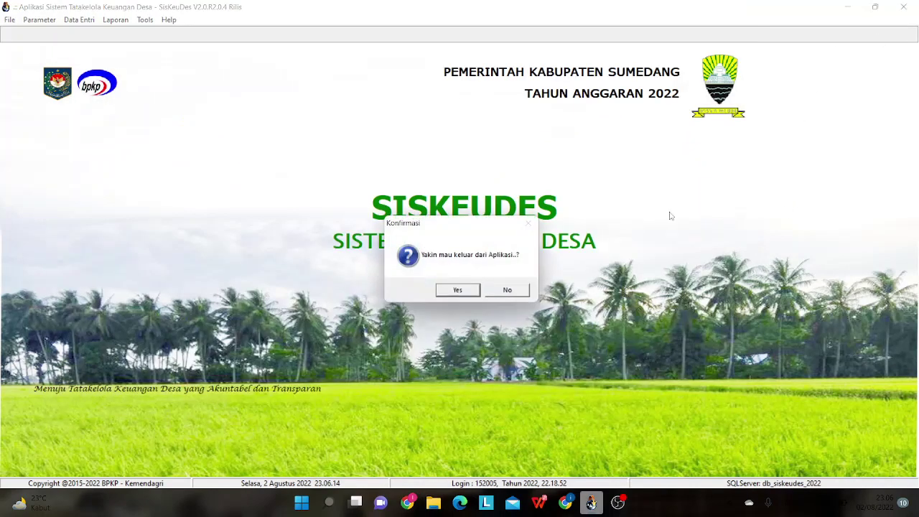
left_click(458, 291)
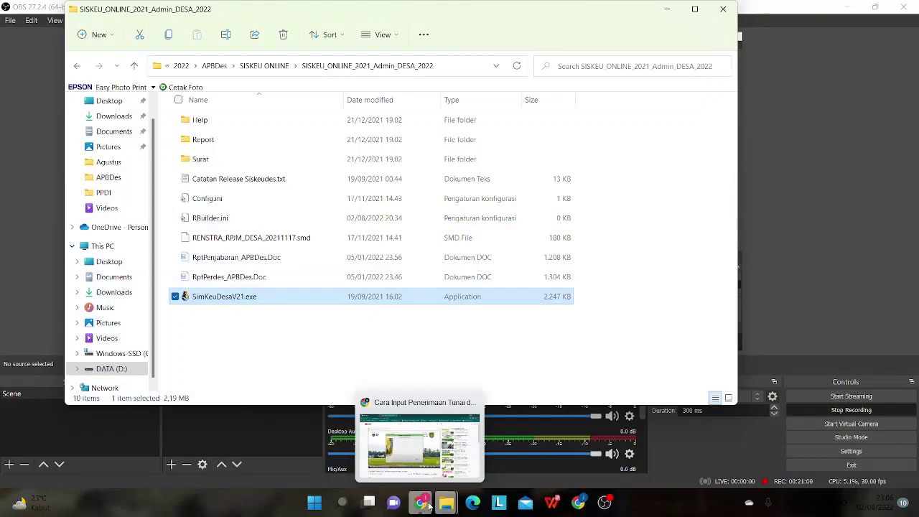
double_click(264, 300)
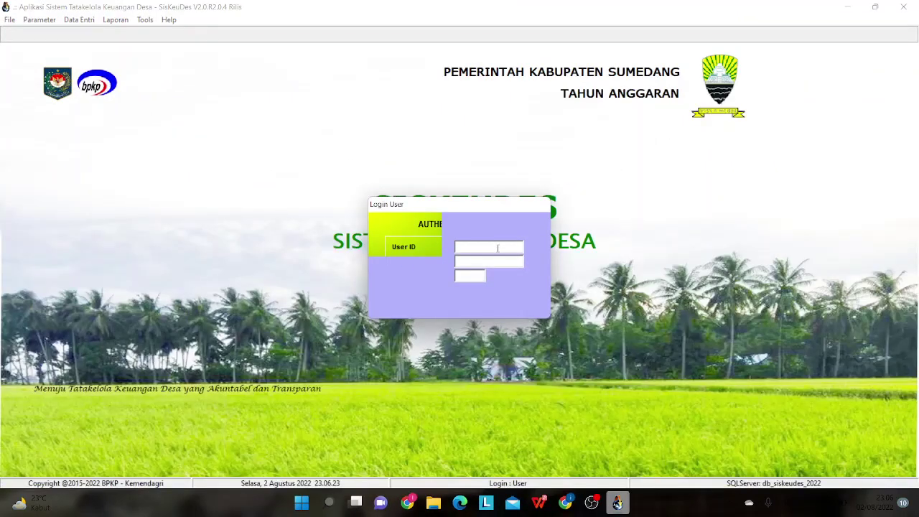
- Sign in with the User ID and password to reach Tahun Anggaran 2022
type("152005")
left_click(497, 260)
type("*****")
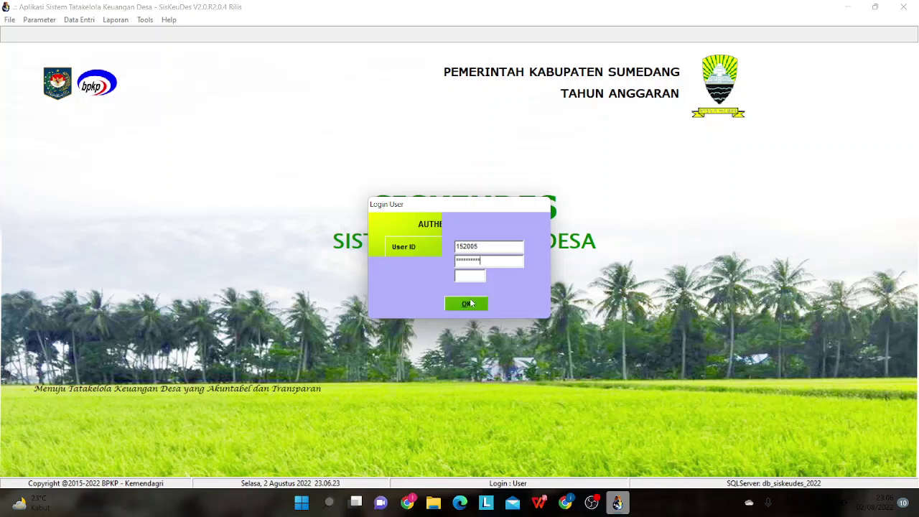
left_click(470, 303)
left_click(88, 20)
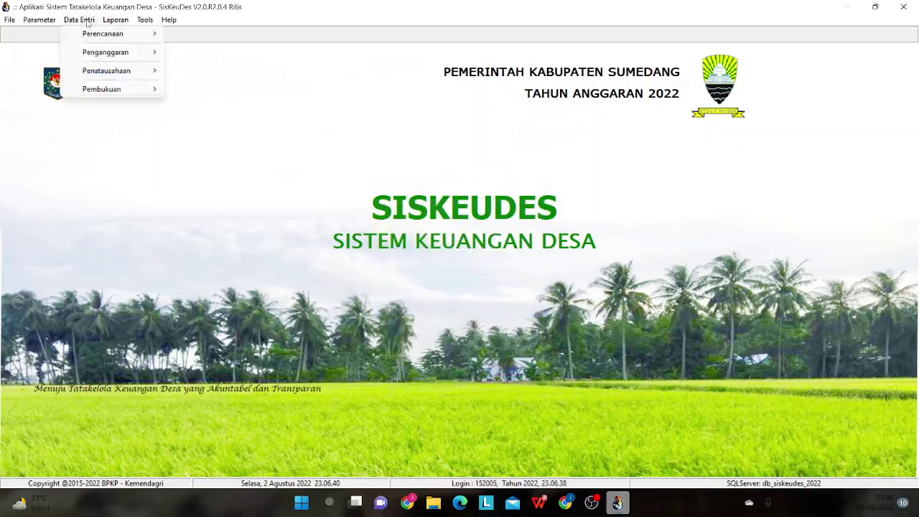
- Open Penerimaan Bank and show receipt 0011/TBP/15.2005/2022, selecting its description text
mouse_move(100, 70)
left_click(178, 72)
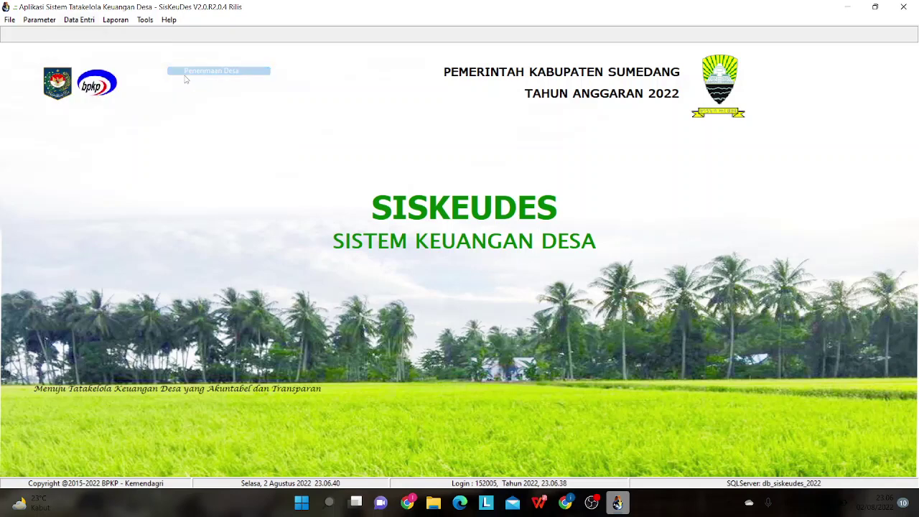
left_click(302, 194)
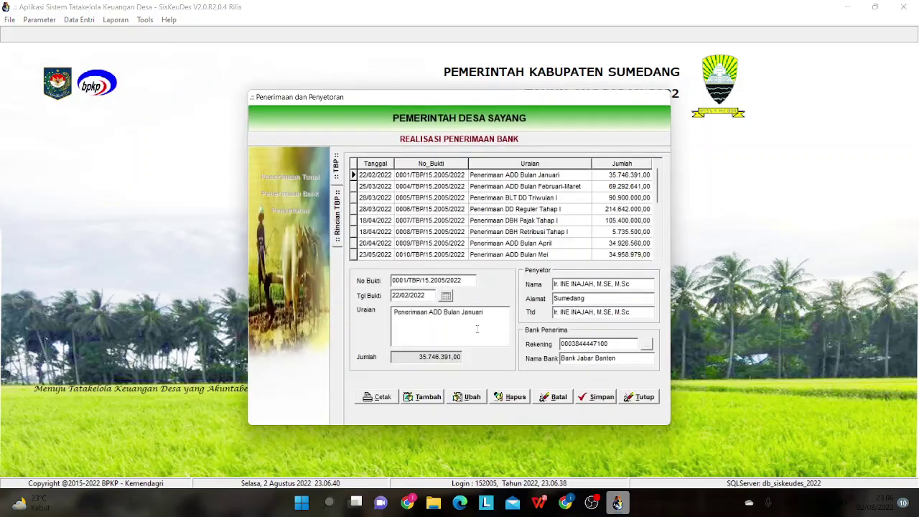
left_click_drag(658, 186, 657, 244)
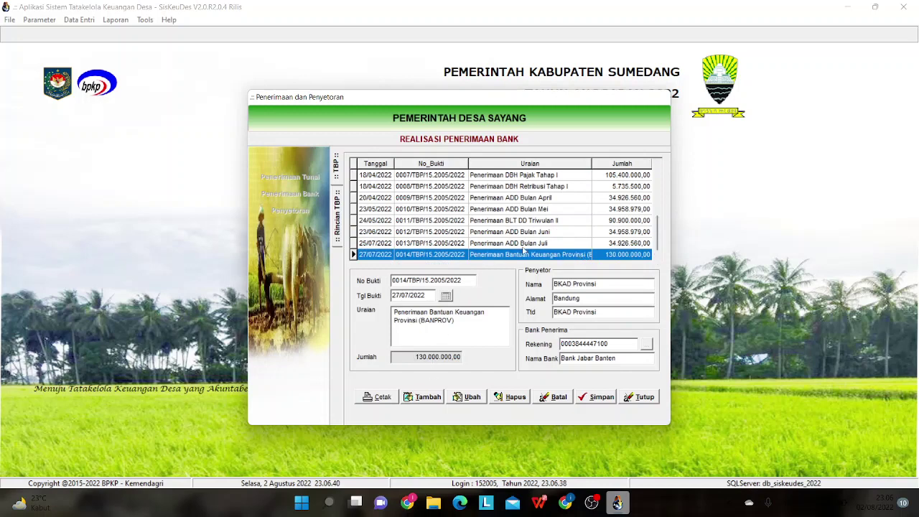
left_click(523, 220)
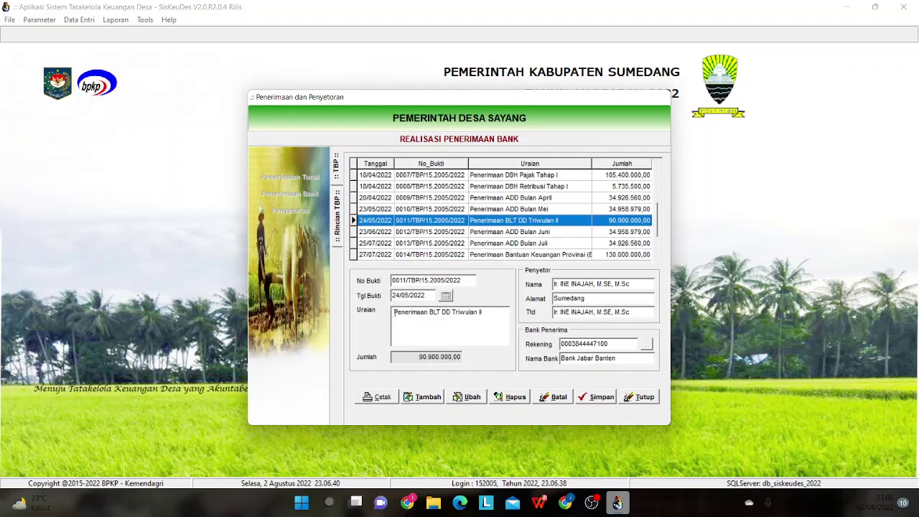
left_click_drag(395, 313, 487, 311)
key("ctrl+c")
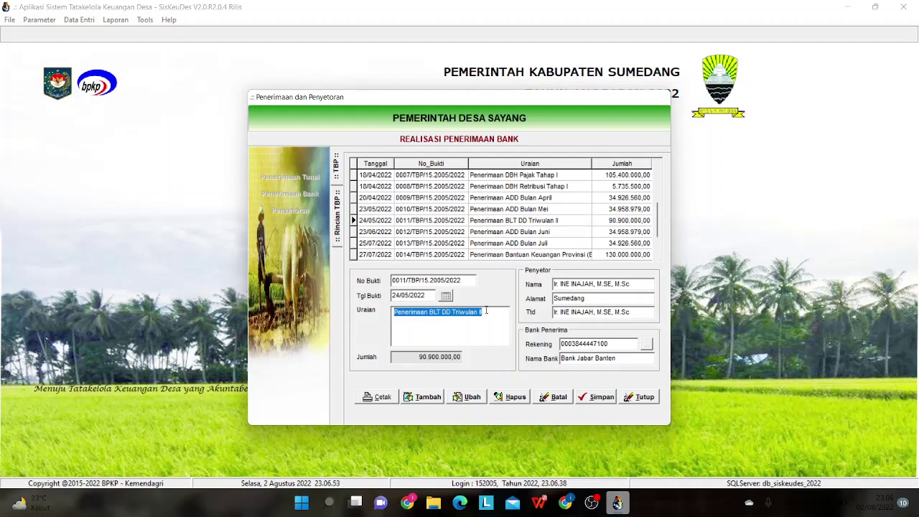
- Add new bank receipt 0015/TBP/15.2005/2022 dated 28/07/2022
left_click(418, 398)
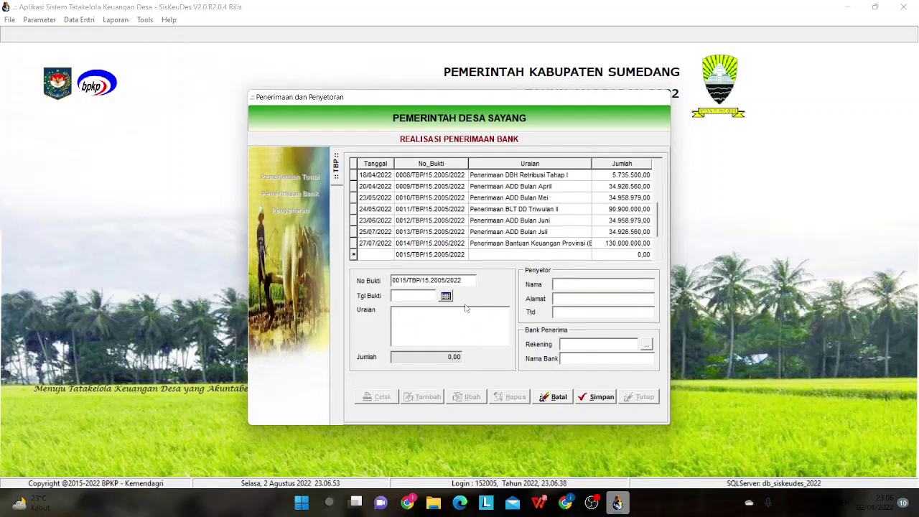
left_click(446, 295)
left_click(371, 212)
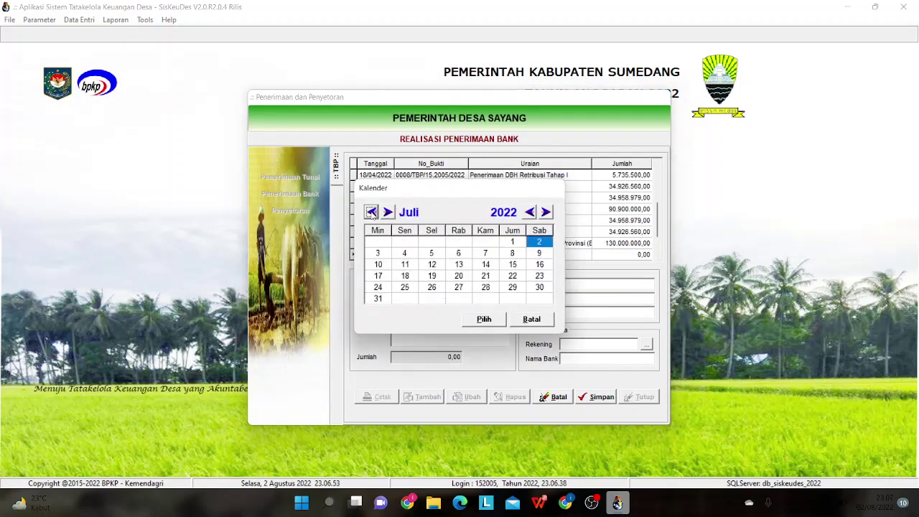
left_click(478, 290)
left_click(479, 320)
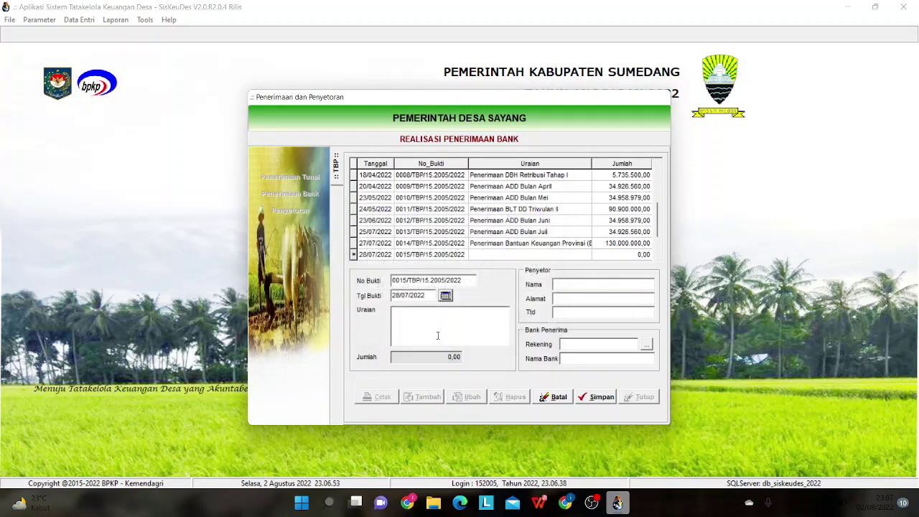
- Paste the Penerimaan BLT DD Triwulan III description and pick Bank Jabar Banten as the account
left_click(430, 328)
key("ctrl+v")
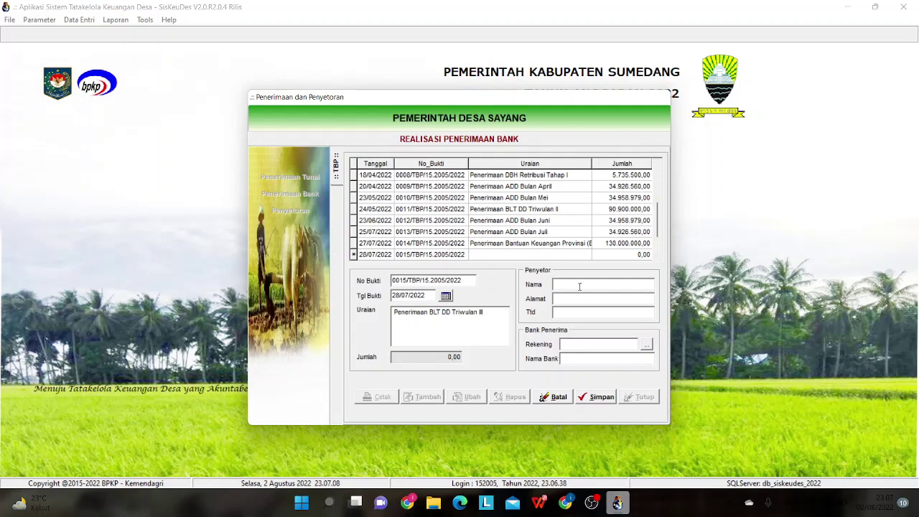
left_click(642, 348)
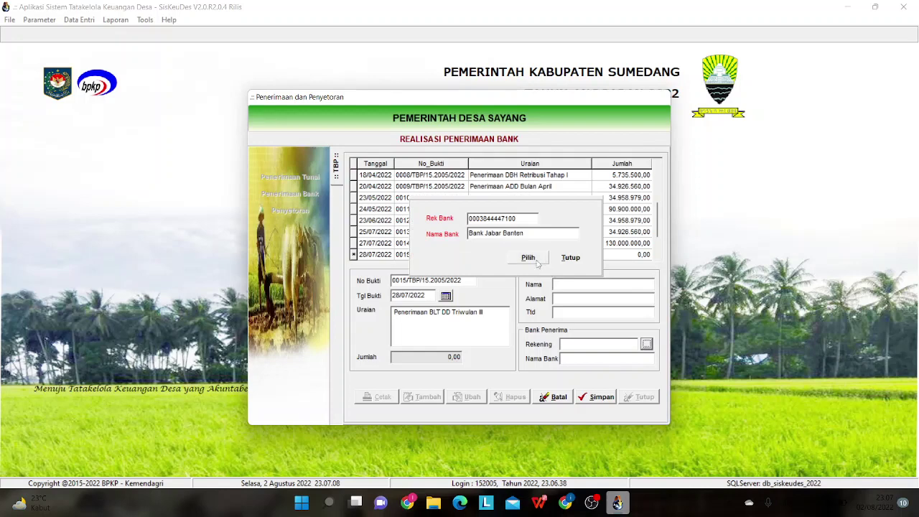
left_click(537, 261)
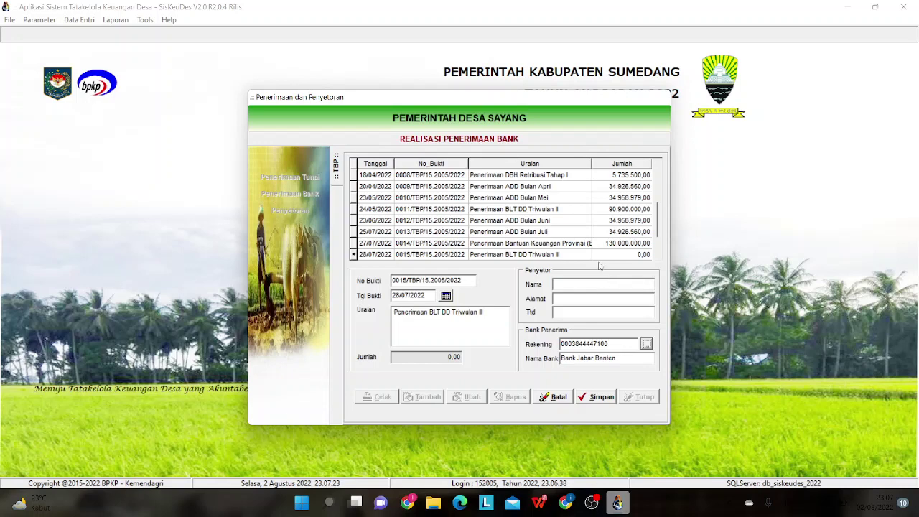
- Copy the depositor's name from receipt 0011 into Nama and Ttd of receipt 0015
left_click(556, 210)
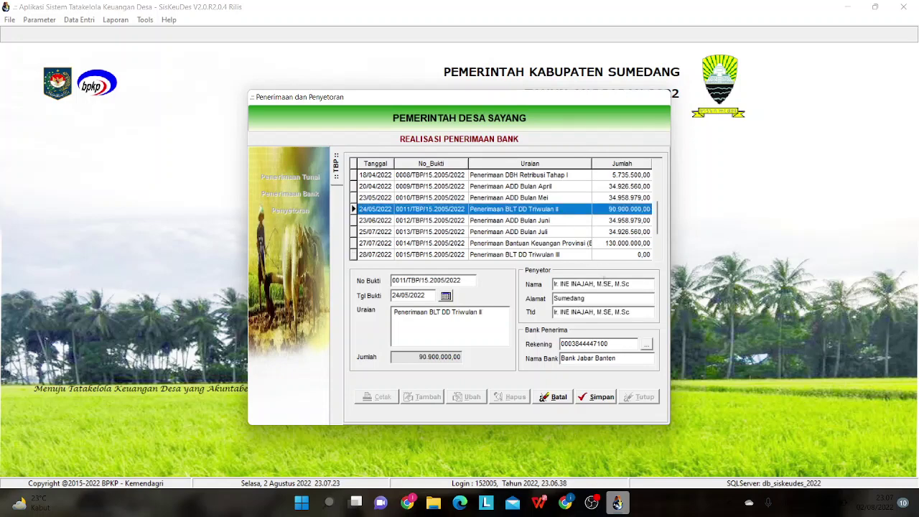
left_click_drag(633, 285, 549, 285)
key("ctrl+c")
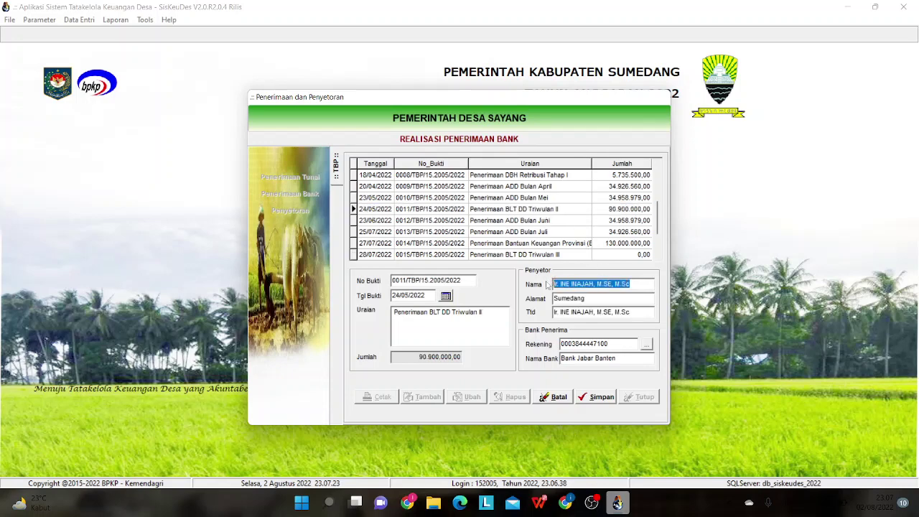
left_click(588, 256)
left_click(578, 285)
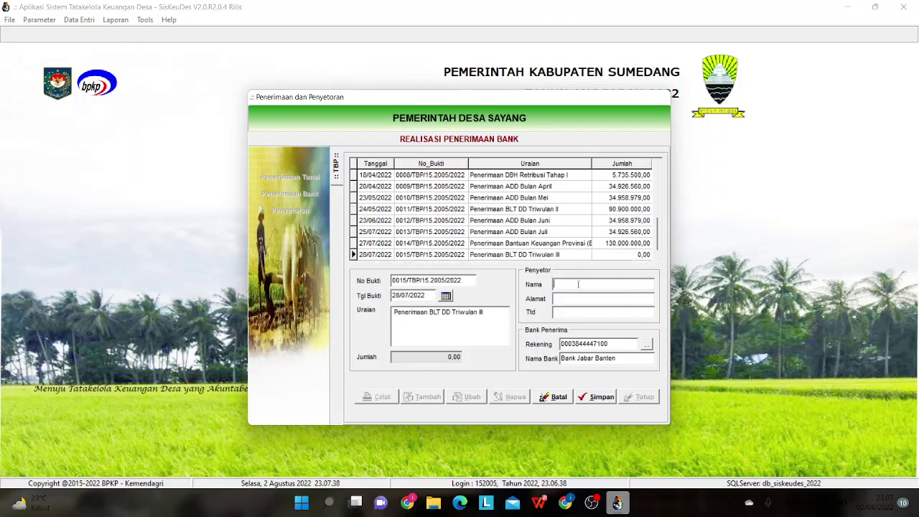
key("ctrl+v")
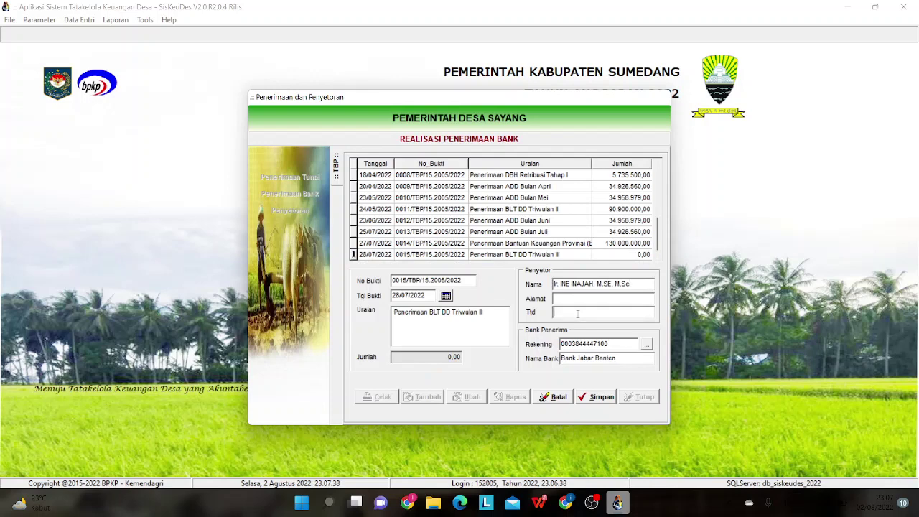
key("ctrl+v")
- Enter Sumedang as the address, save receipt 0015, and preview its print
type("Sumedang")
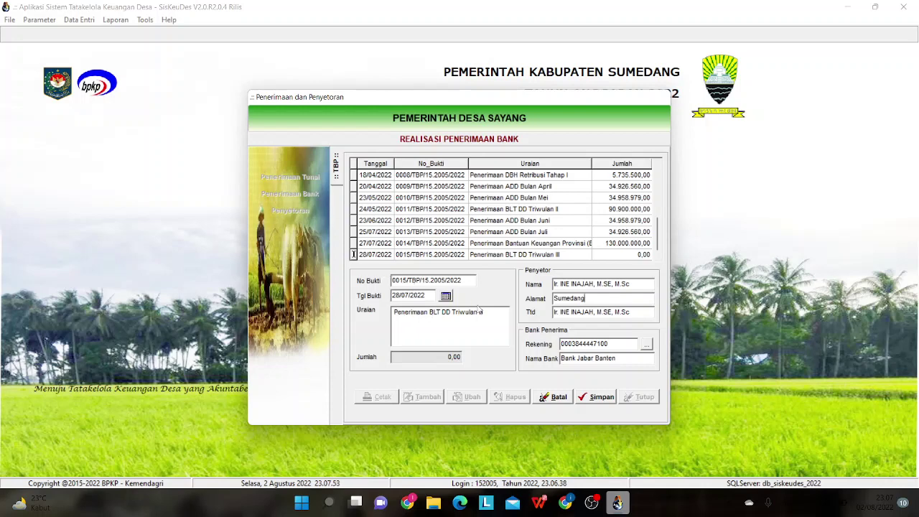
left_click(580, 400)
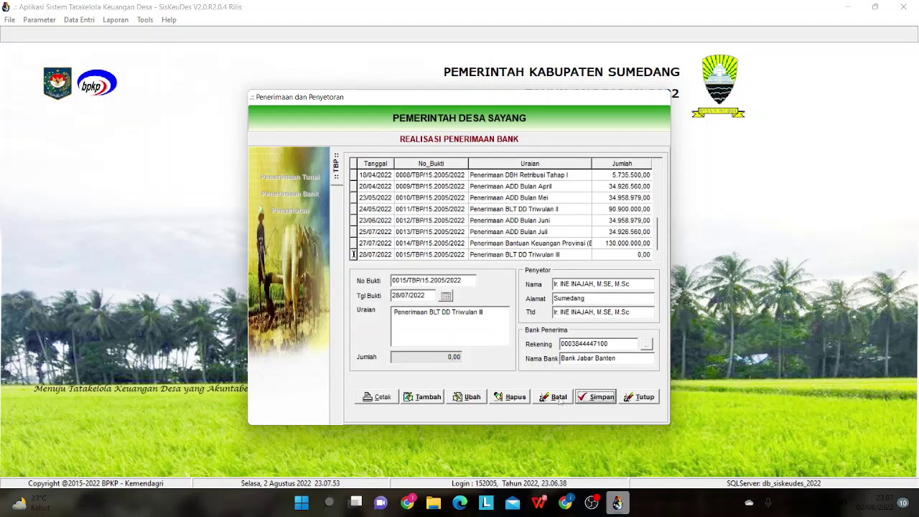
left_click(392, 400)
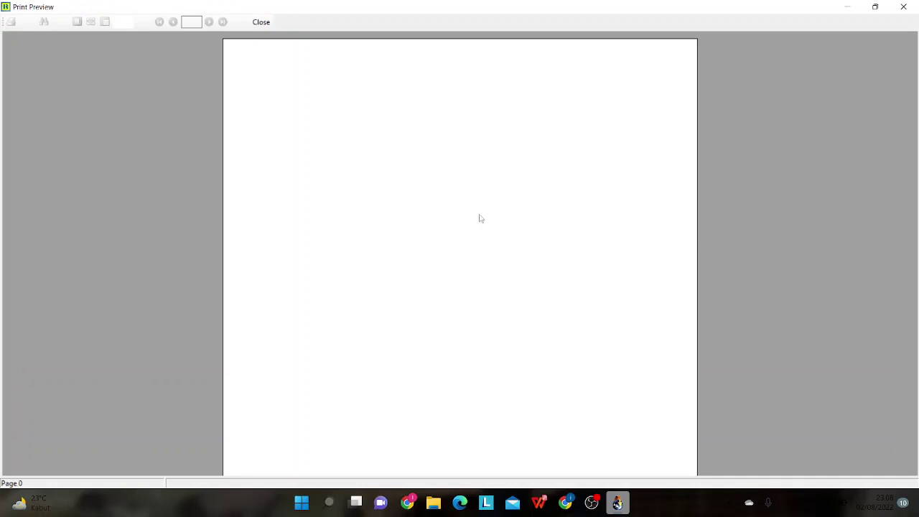
- Close the blank preview, then preview and close the printed receipt for 0014/TBP/15.2005/2022
left_click(261, 22)
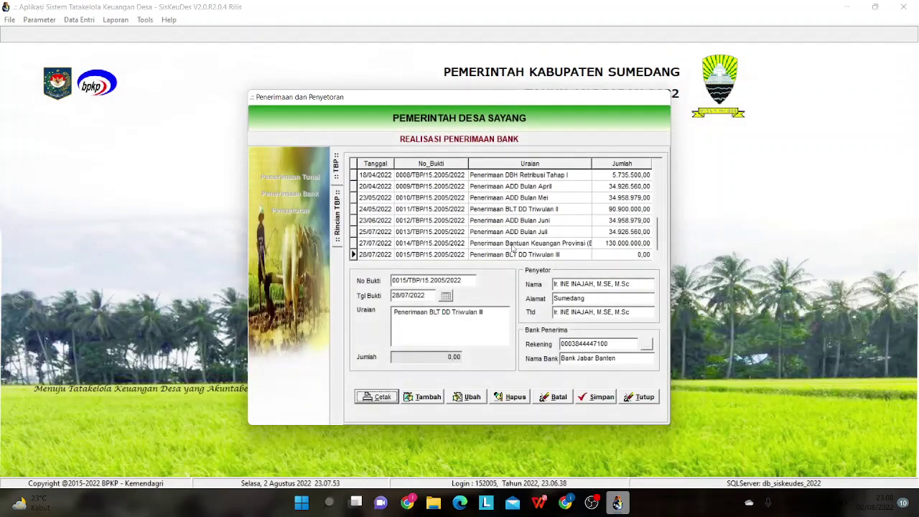
left_click(512, 244)
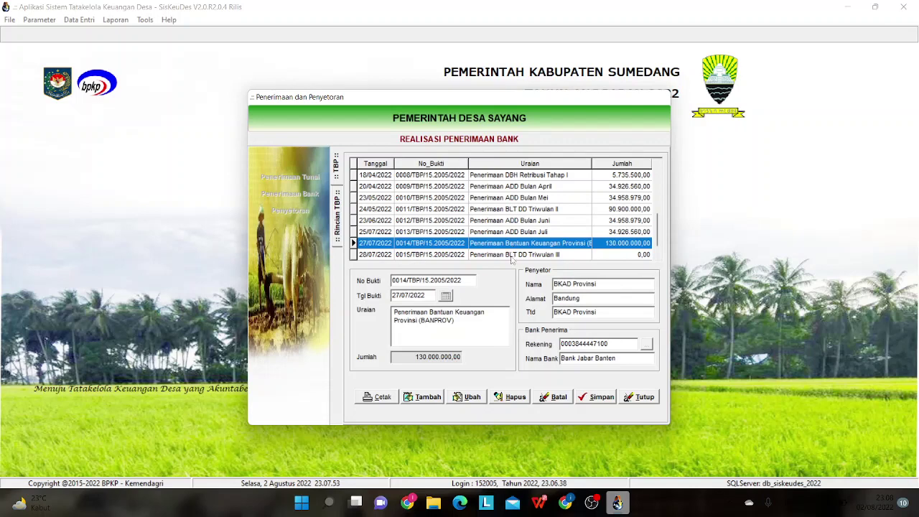
left_click(381, 398)
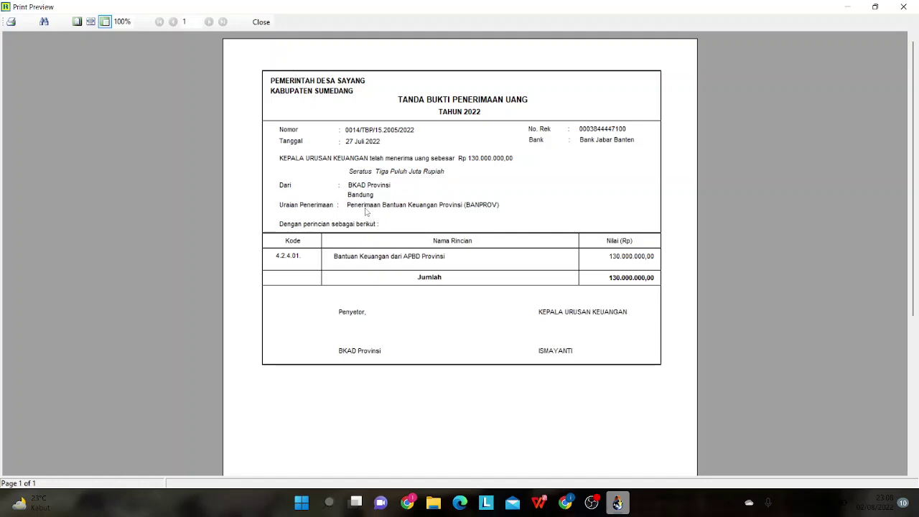
left_click(261, 22)
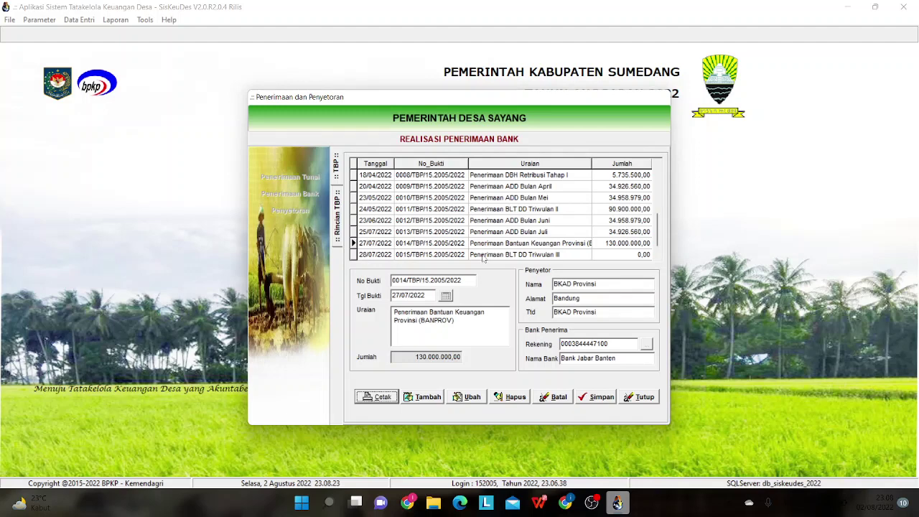
- Save a 4.2.1.01 Dana Desa line of 90.900.000,00 on receipt 0015, then return to the TBP list
left_click(483, 255)
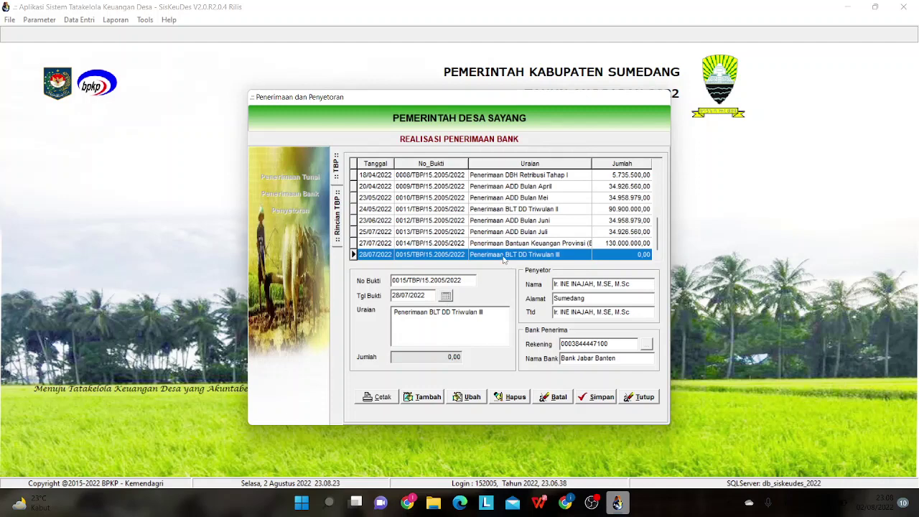
double_click(505, 257)
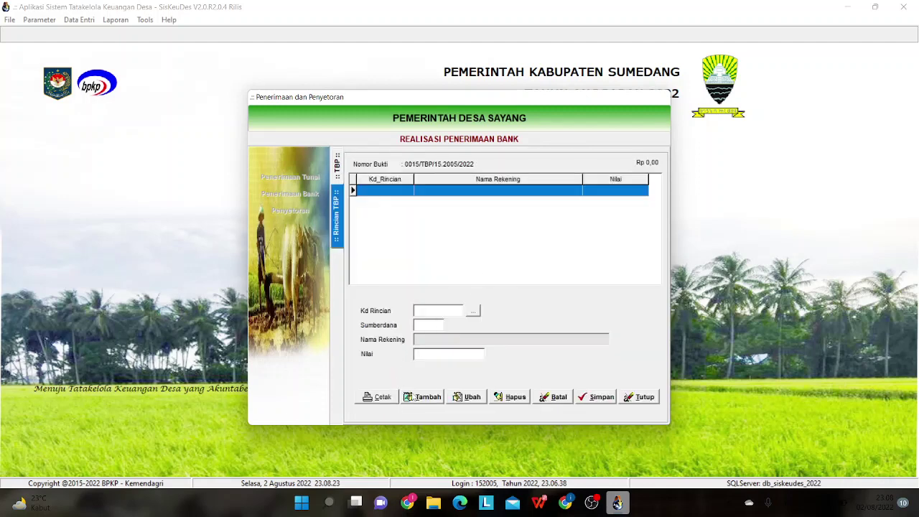
left_click(415, 398)
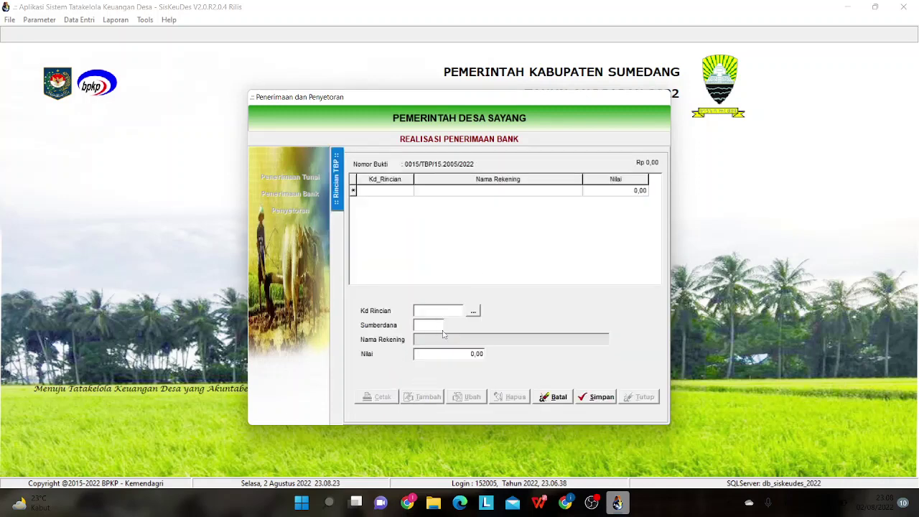
left_click(472, 310)
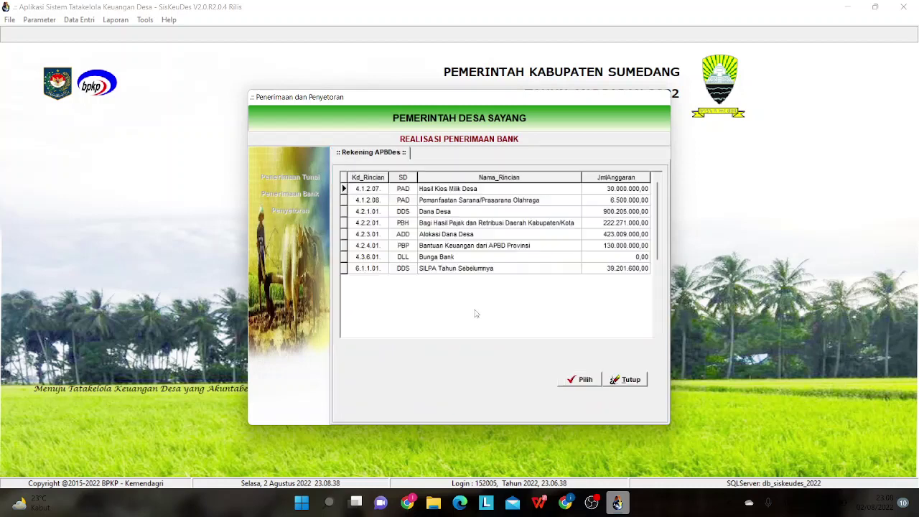
left_click(500, 213)
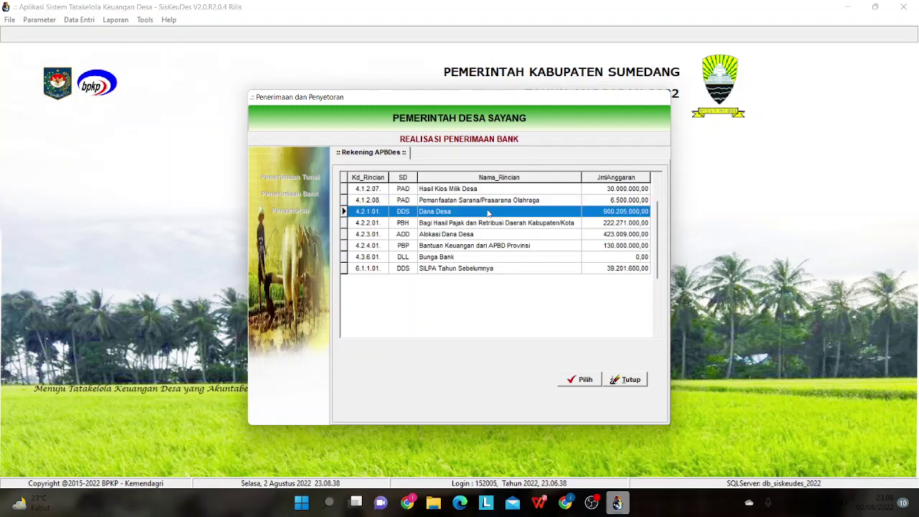
double_click(488, 212)
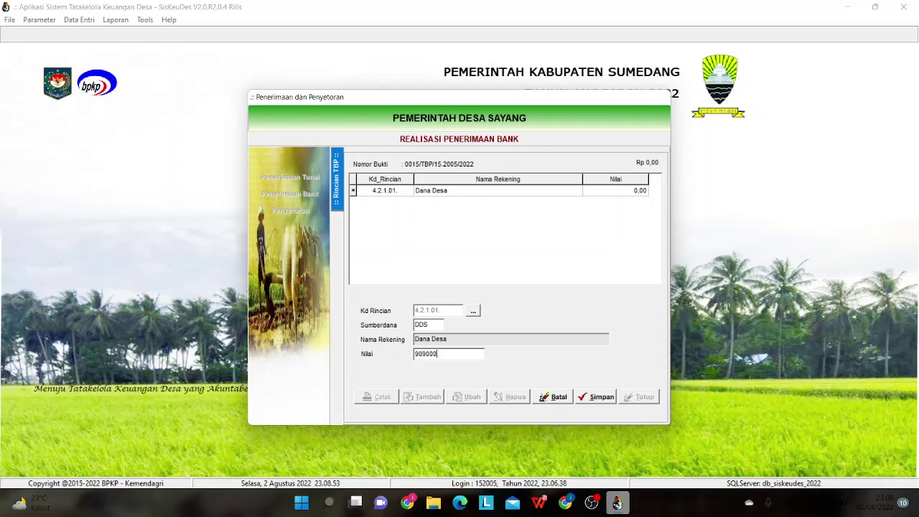
left_click(594, 397)
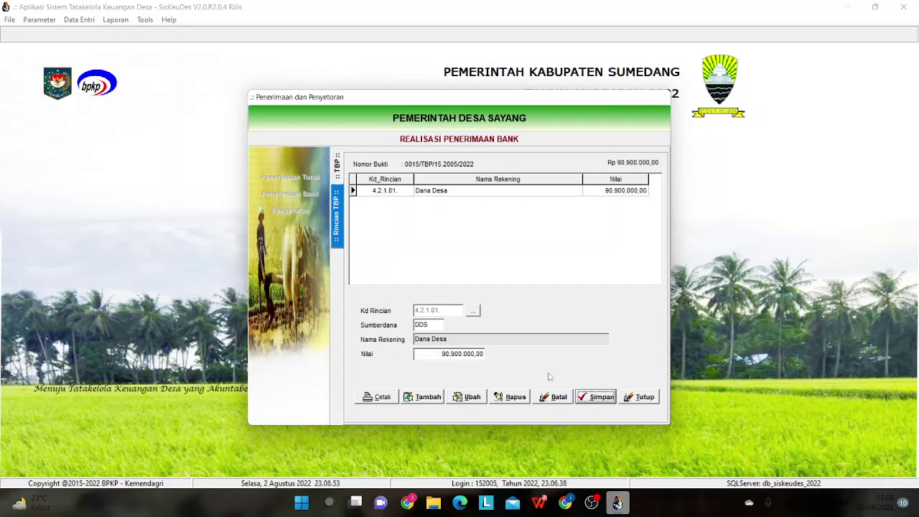
left_click(337, 170)
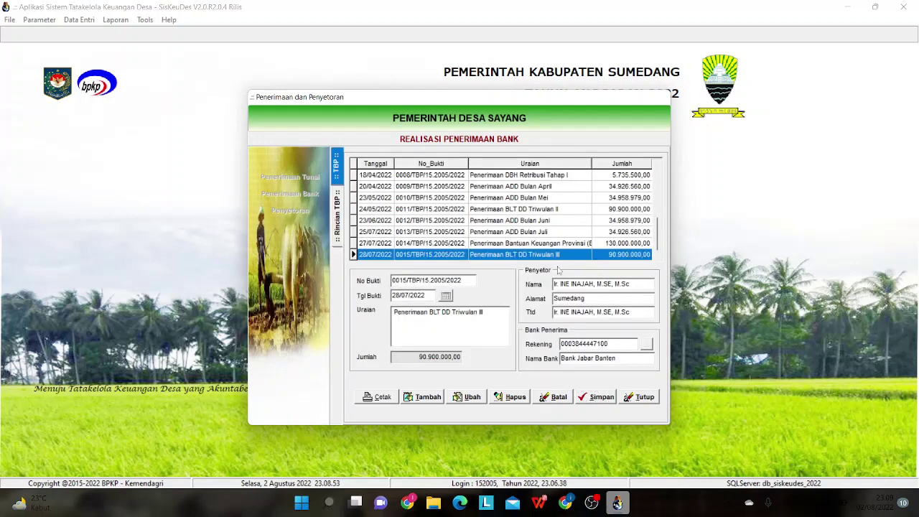
- Check receipts dated 24/05/2022 and 28/07/2022, then close Penerimaan Bank and Penerimaan dan Penyetoran
left_click(596, 210)
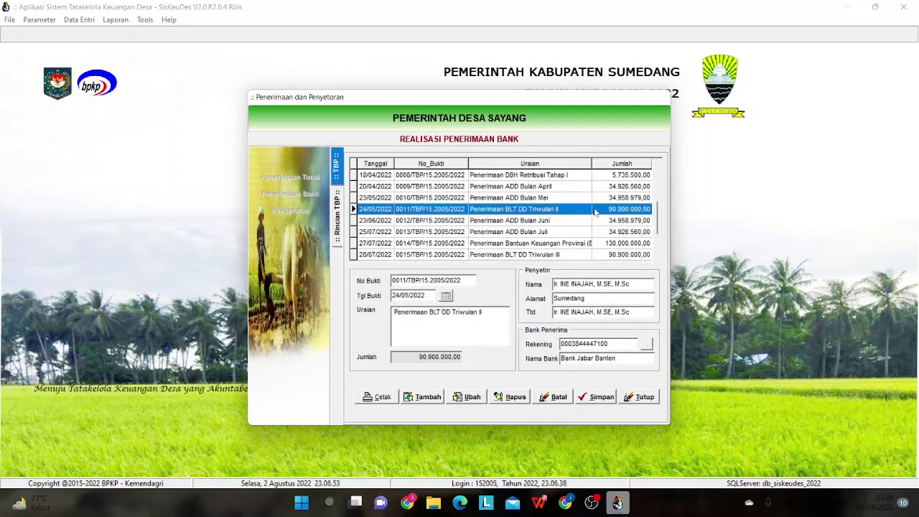
left_click(602, 254)
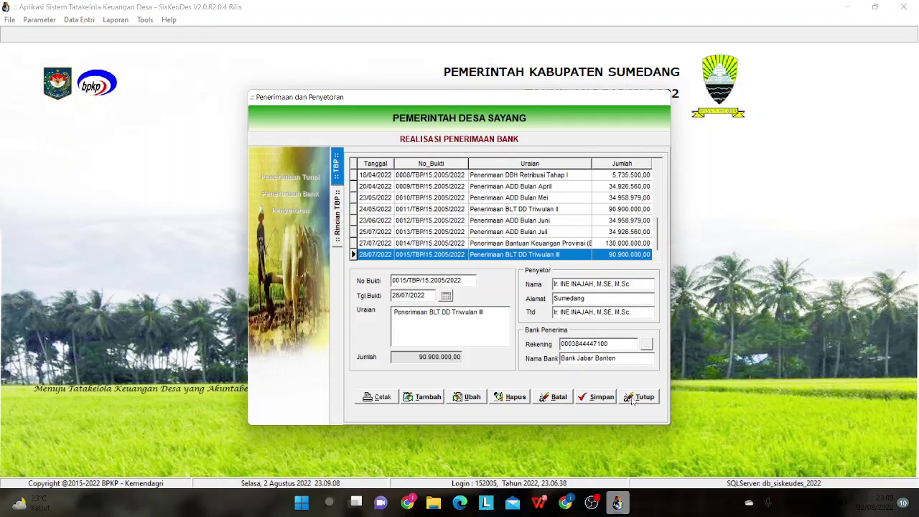
left_click(633, 400)
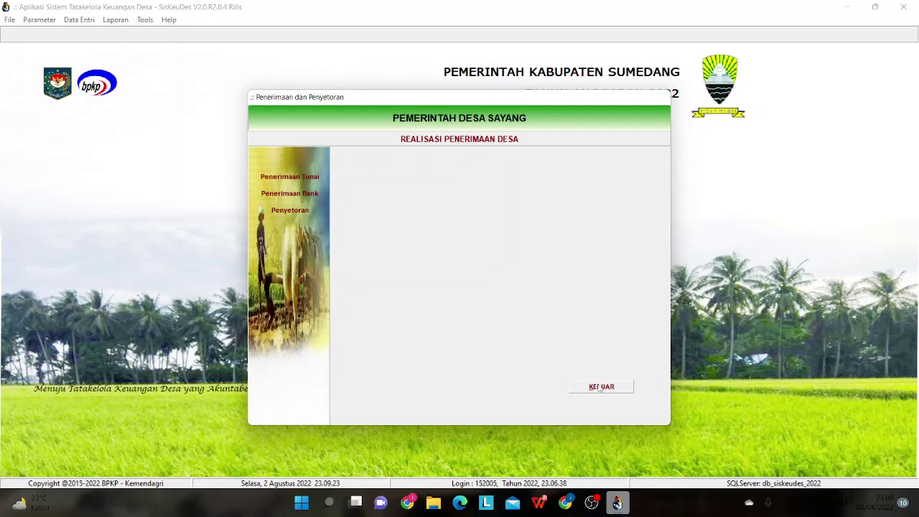
left_click(600, 387)
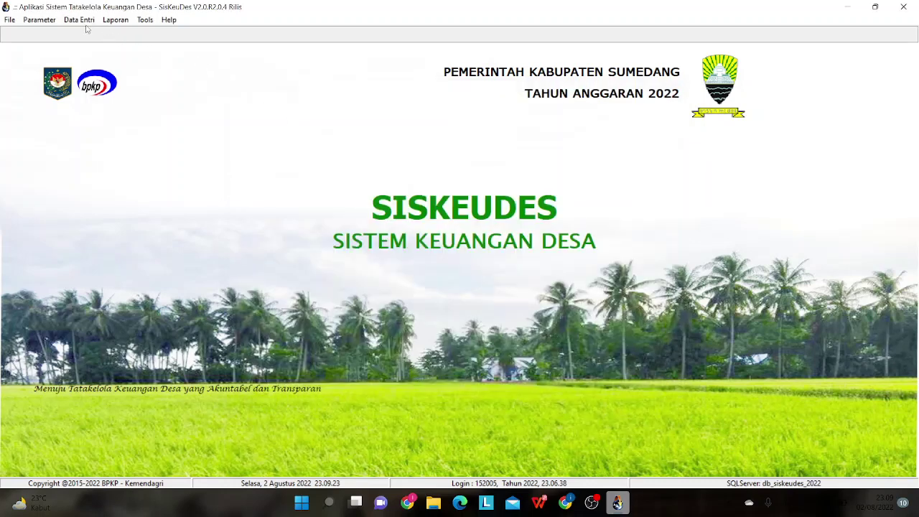
- Open SPP Kegiatan and display the empty Rincian SPP of request 0098/SPP/15.2005/2022
left_click(84, 22)
mouse_move(107, 70)
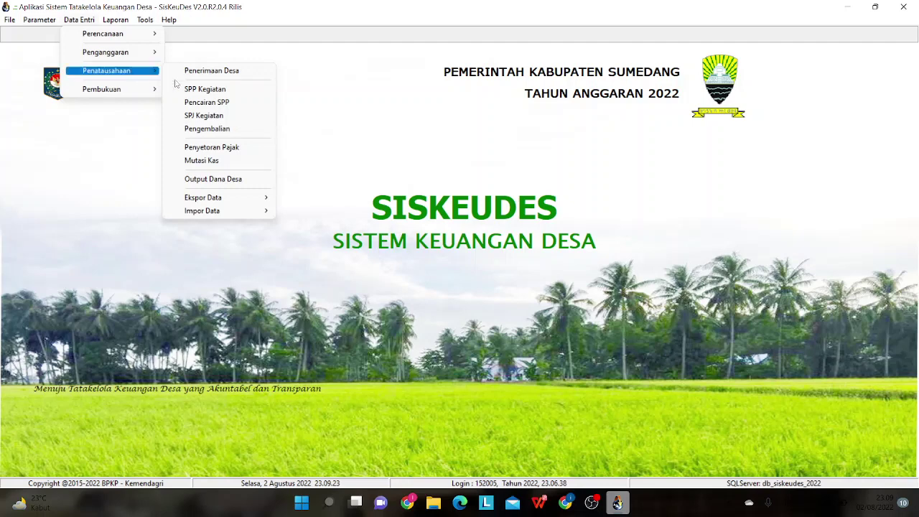
left_click(212, 91)
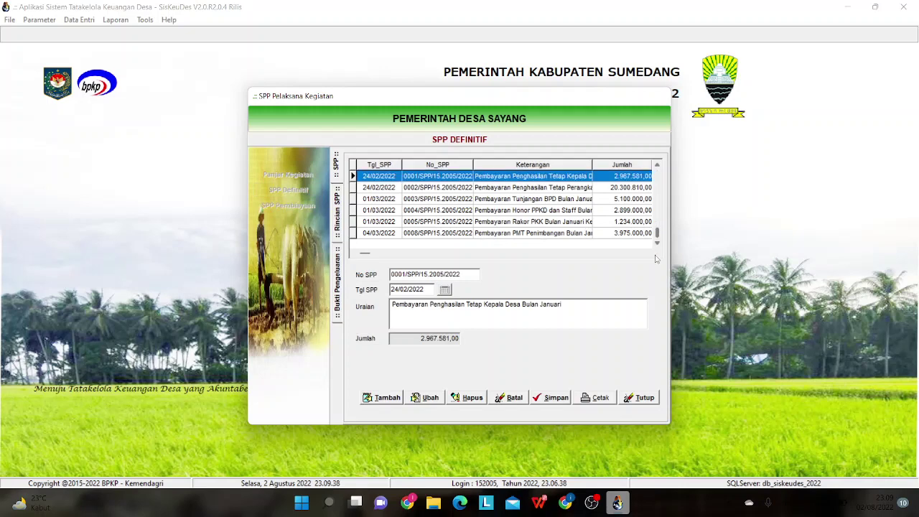
scroll(632, 230, "down", 15)
left_click(559, 222)
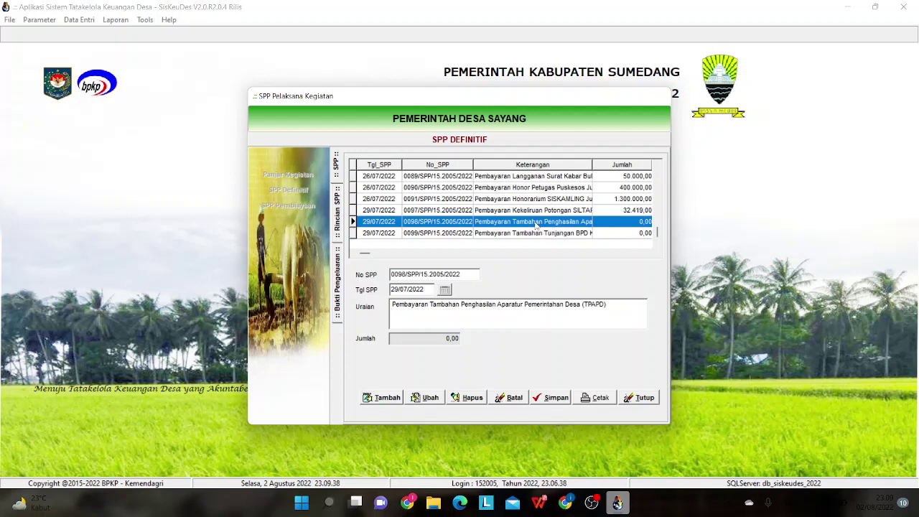
double_click(535, 224)
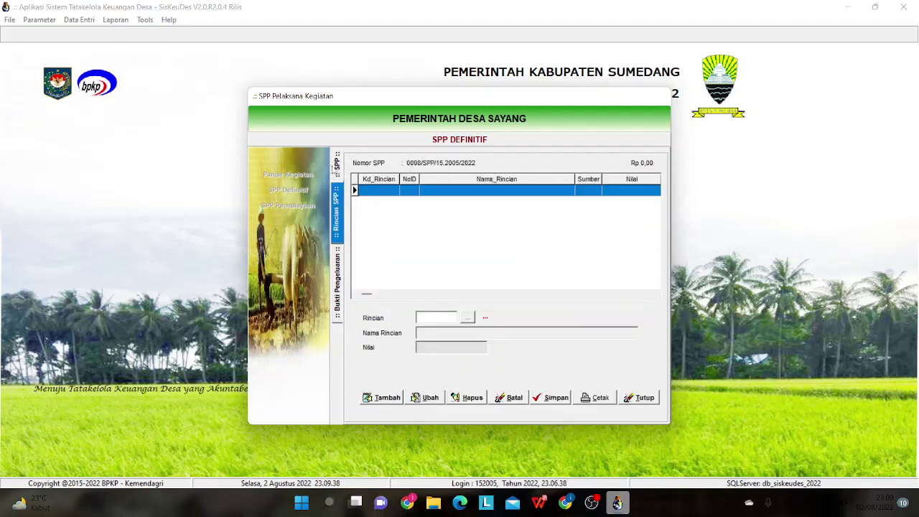
- Back on the SPP Definitif list, compare requests 0099 and 0098
left_click(336, 168)
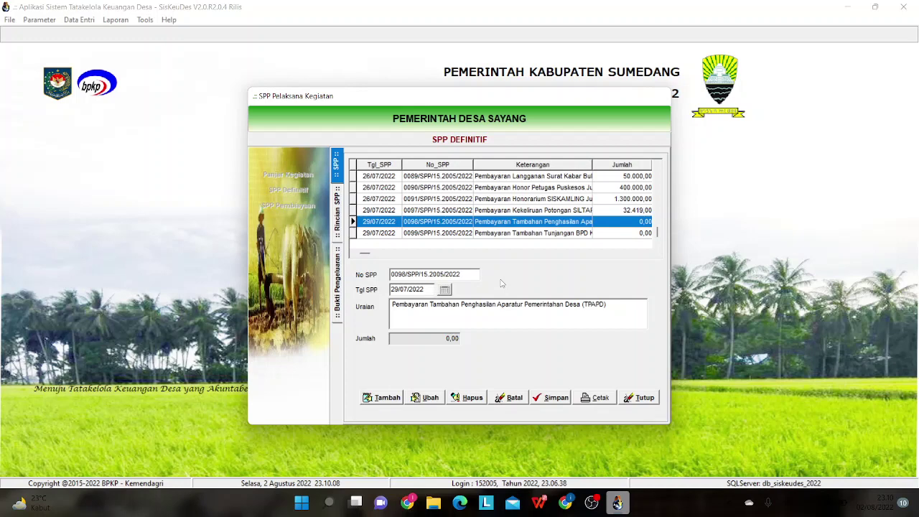
left_click(514, 233)
left_click(515, 222)
left_click(514, 233)
left_click(515, 223)
left_click(510, 233)
left_click(508, 223)
- Preview the SPP-1 letter for request 0099, close it, and browse requests 0097 and 0091
left_click(506, 233)
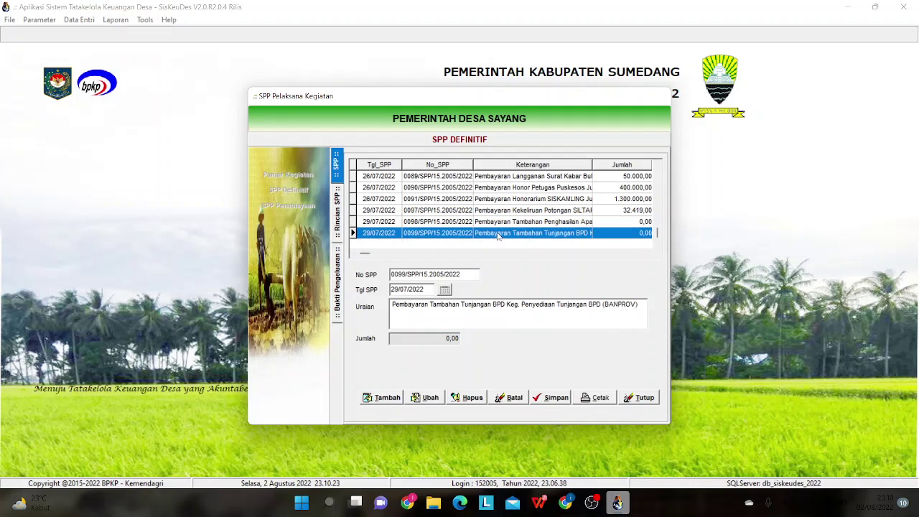
left_click(587, 399)
left_click(551, 345)
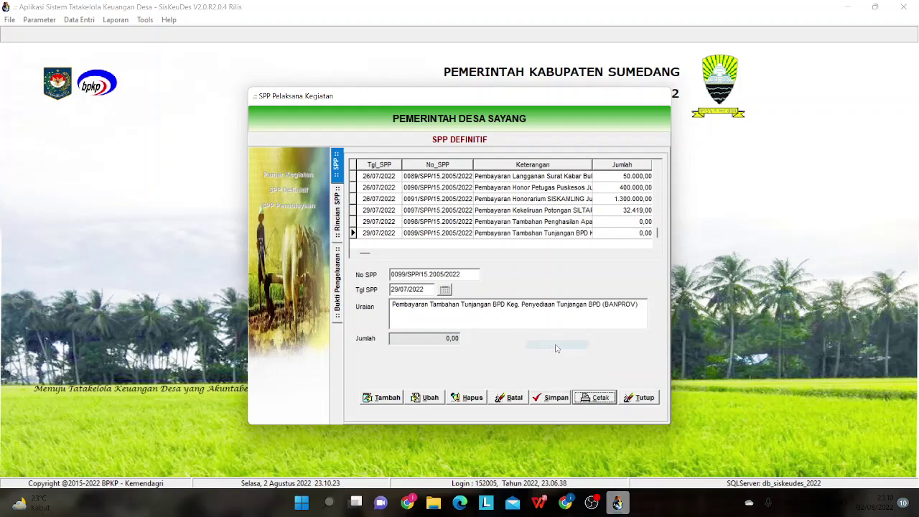
left_click(261, 21)
left_click(557, 210)
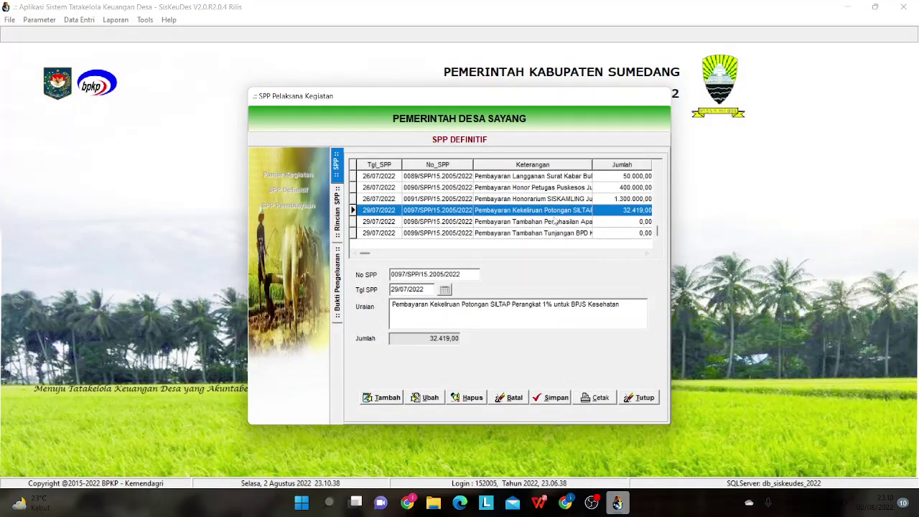
left_click(551, 199)
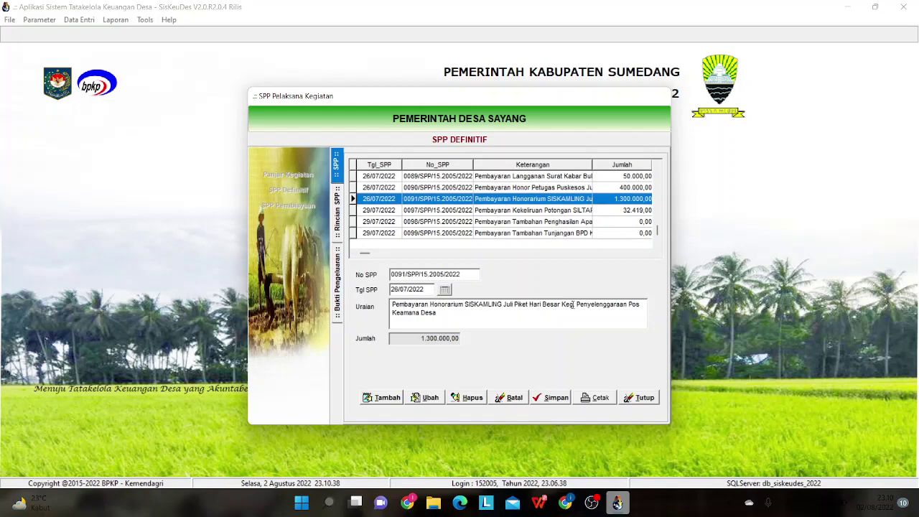
left_click(576, 397)
left_click(550, 345)
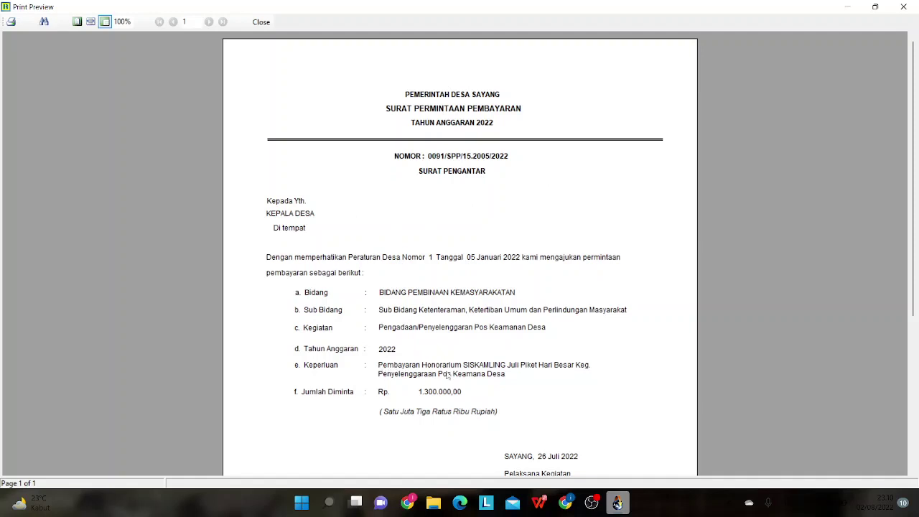
scroll(442, 363, "down", 3)
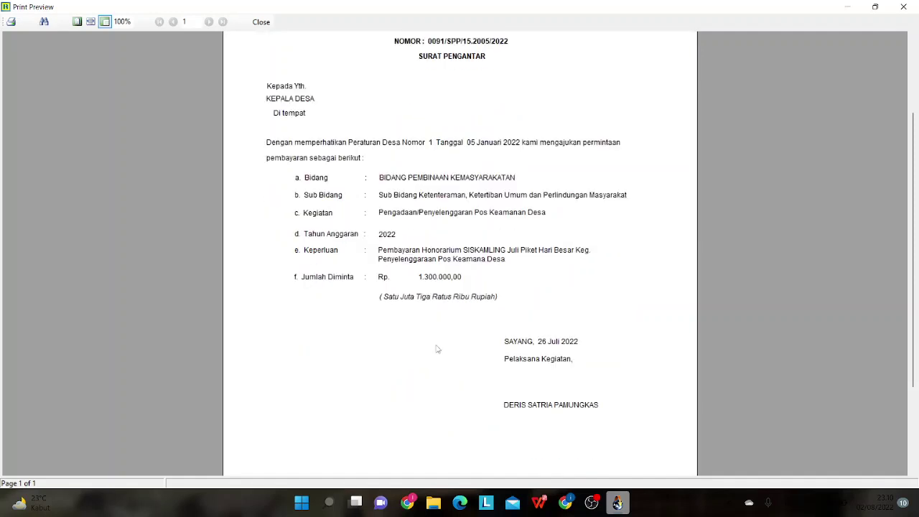
left_click(260, 22)
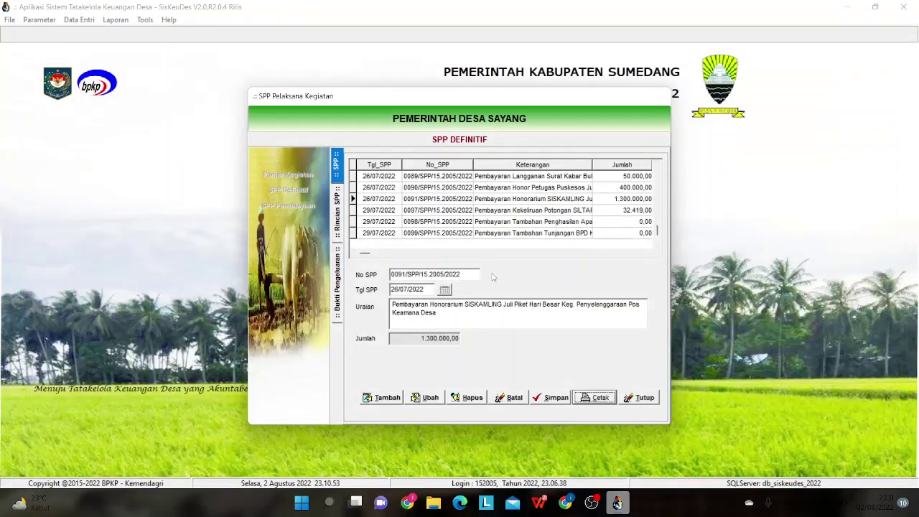
- Close the SPP Definitif panel, browse the Panjar Kegiatan request list, then close it
left_click(636, 399)
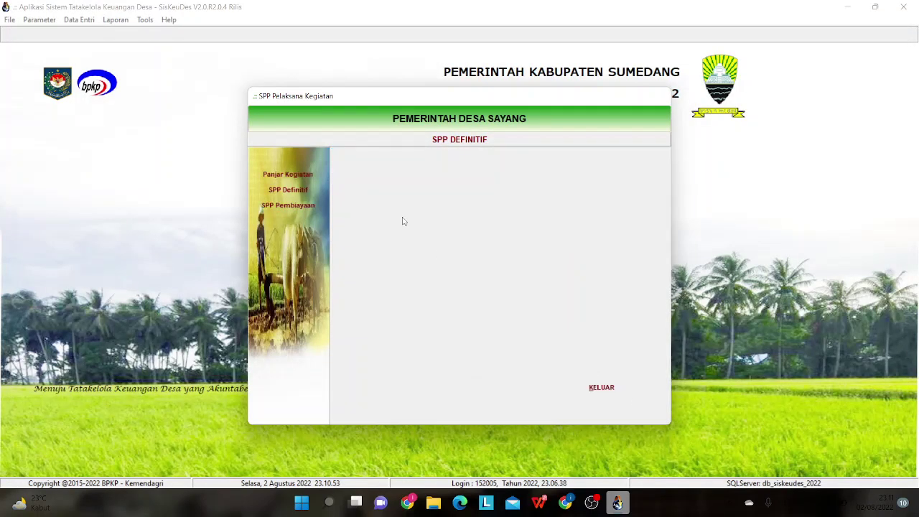
left_click(287, 174)
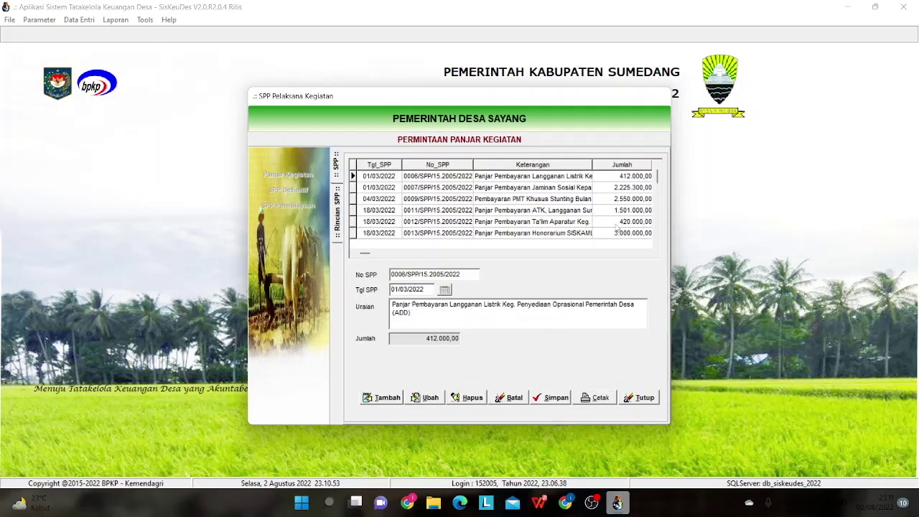
left_click(645, 211)
scroll(657, 228, "down", 10)
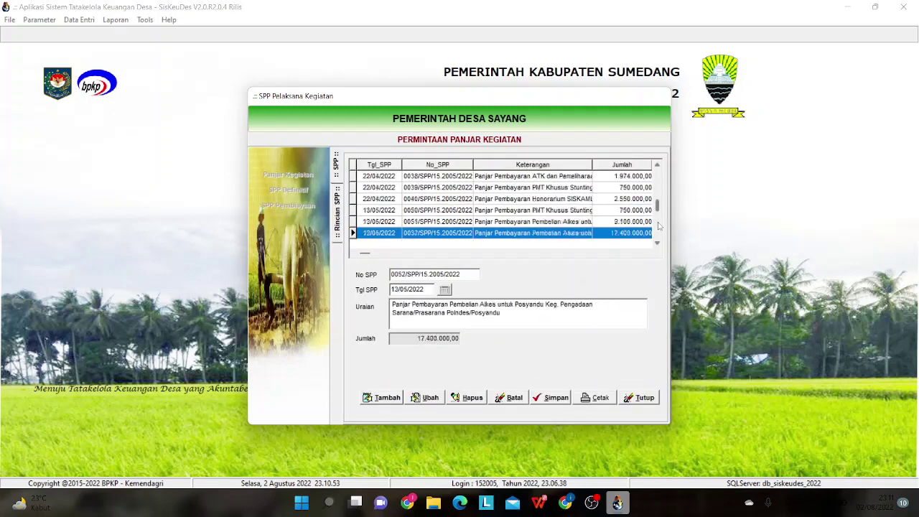
scroll(658, 230, "down", 1)
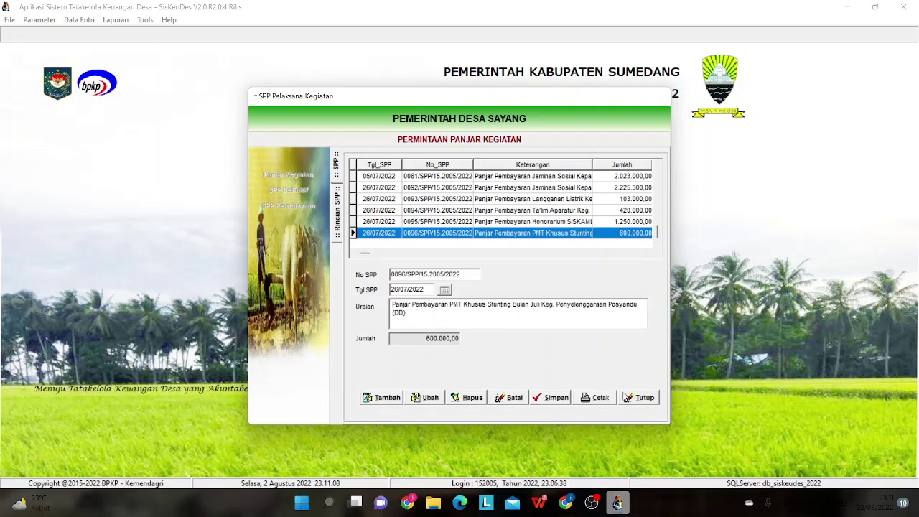
left_click(626, 398)
- Open SPP Definitif and show request 0098/SPP/15.2005/2022 dated 29/07/2022 for TPAPD
left_click(306, 191)
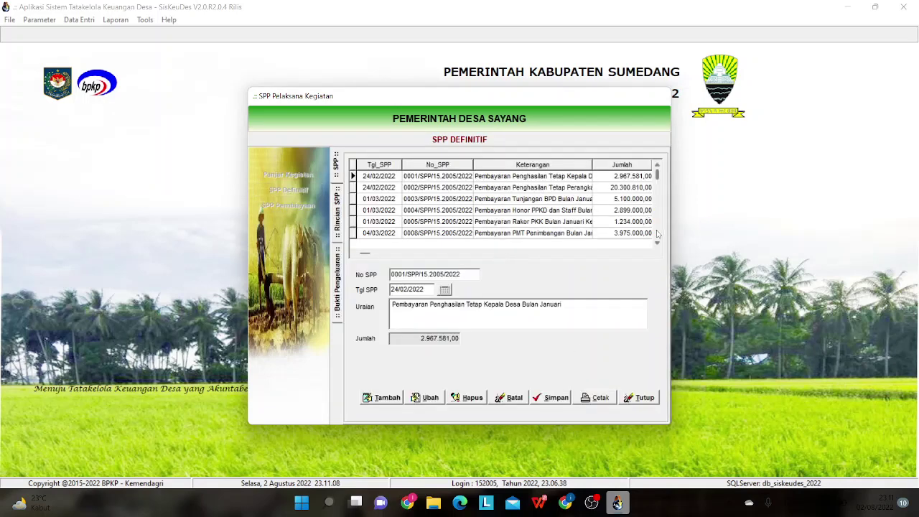
scroll(657, 233, "down", 20)
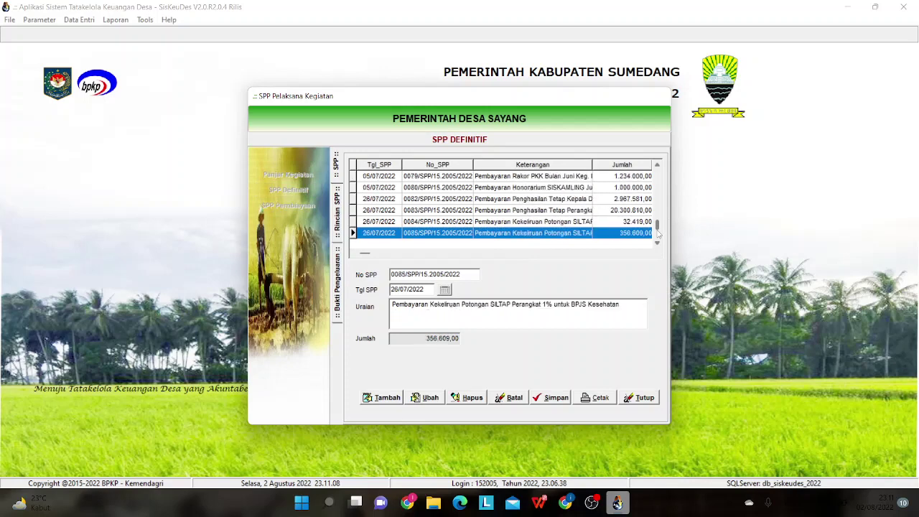
scroll(658, 237, "down", 5)
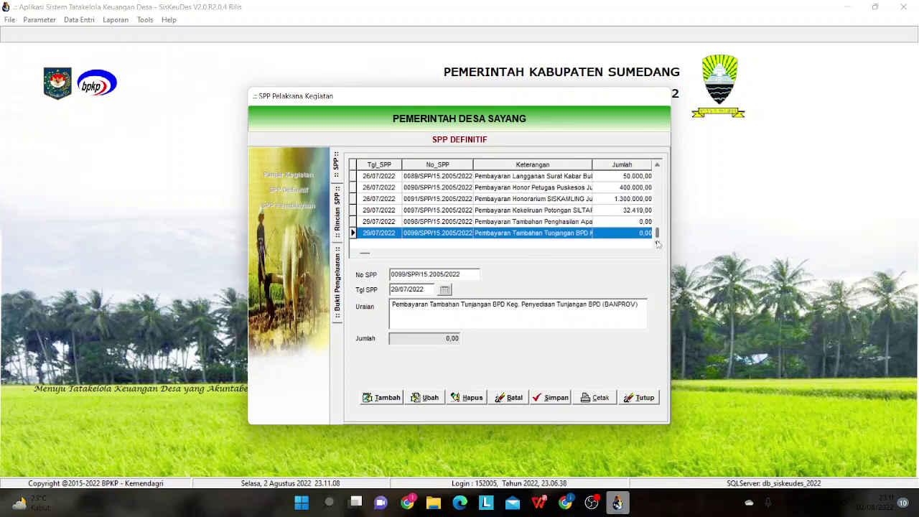
left_click(586, 224)
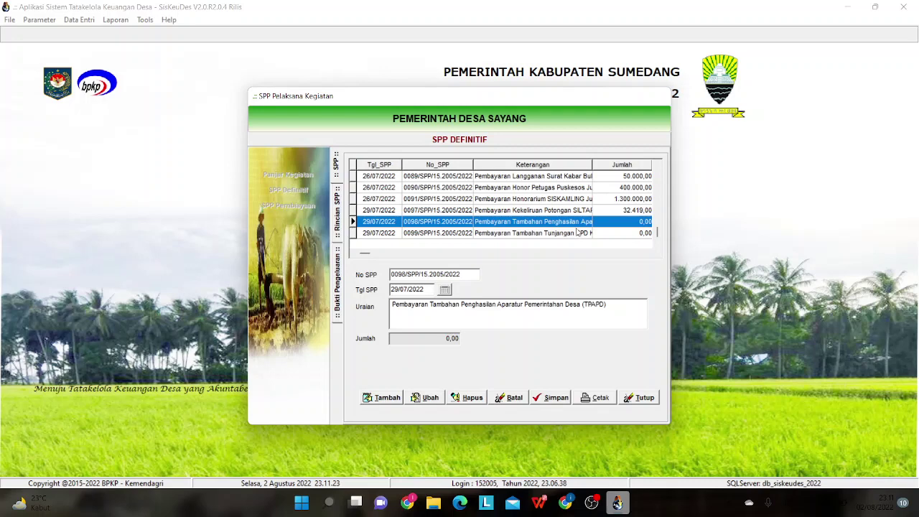
left_click(525, 233)
left_click(525, 223)
double_click(525, 222)
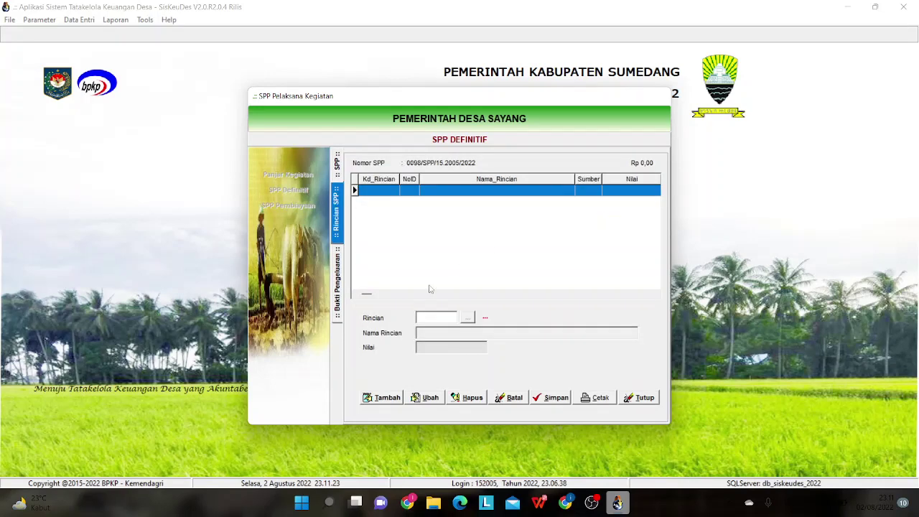
left_click(341, 166)
left_click(515, 234)
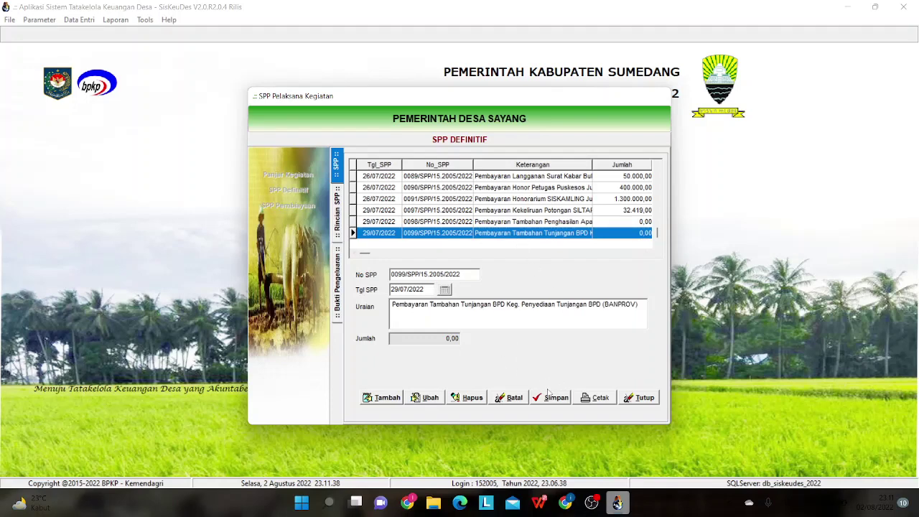
left_click(637, 400)
left_click(288, 175)
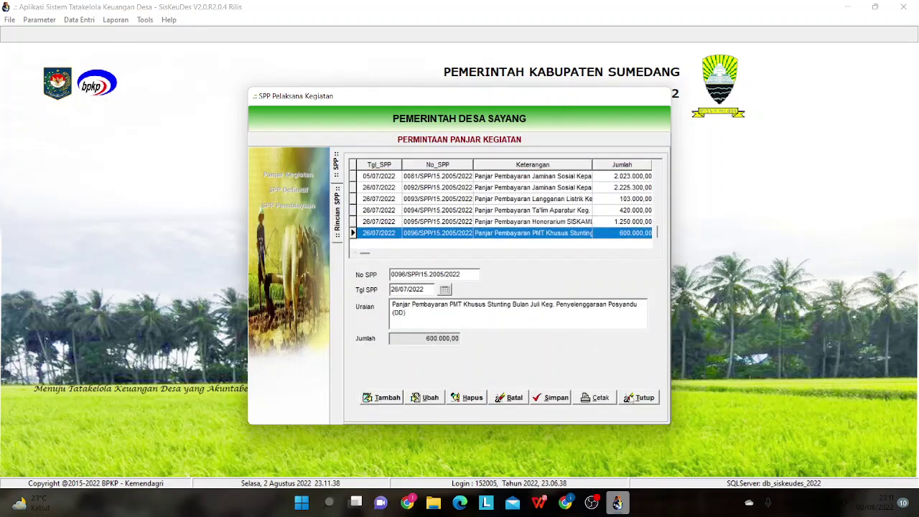
left_click(631, 398)
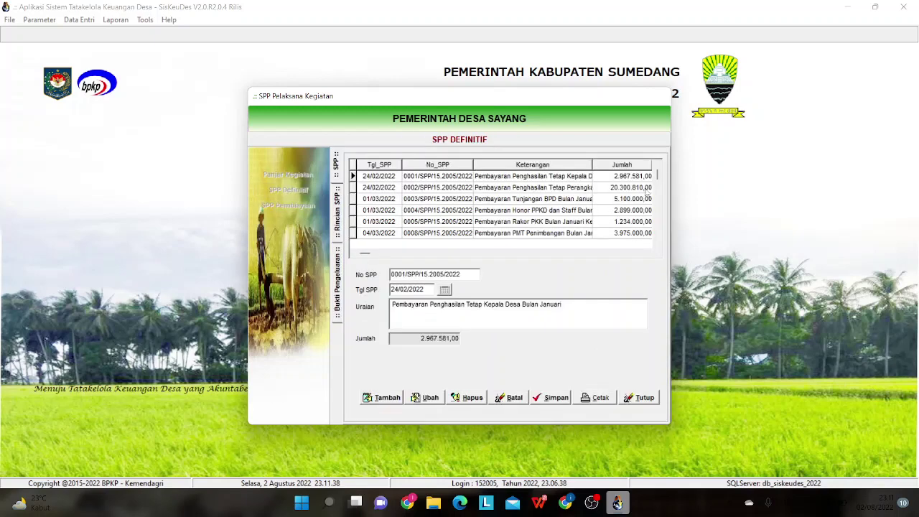
left_click_drag(657, 175, 657, 234)
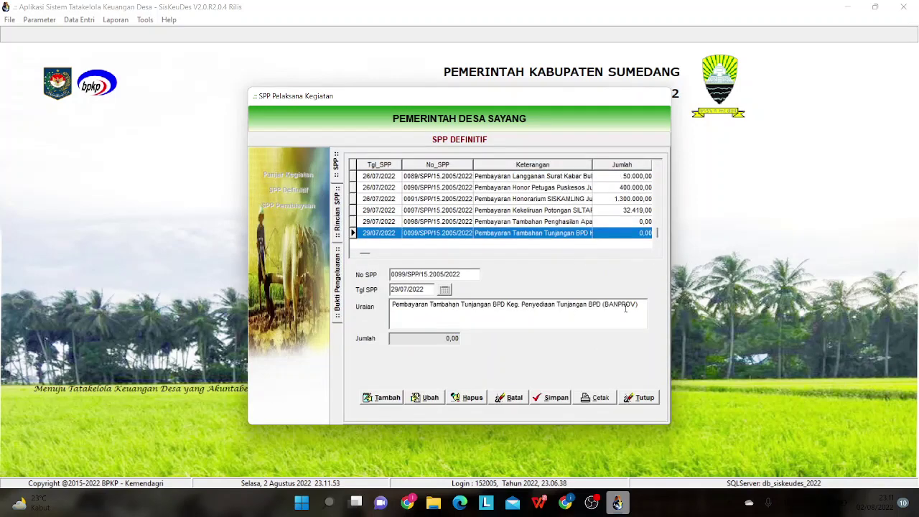
left_click_drag(640, 304, 396, 287)
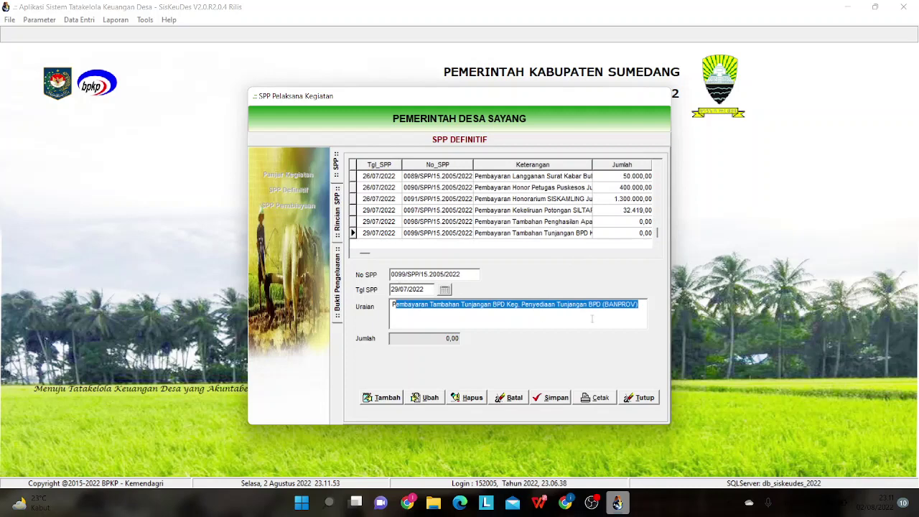
left_click_drag(639, 308, 361, 303)
left_click(497, 226)
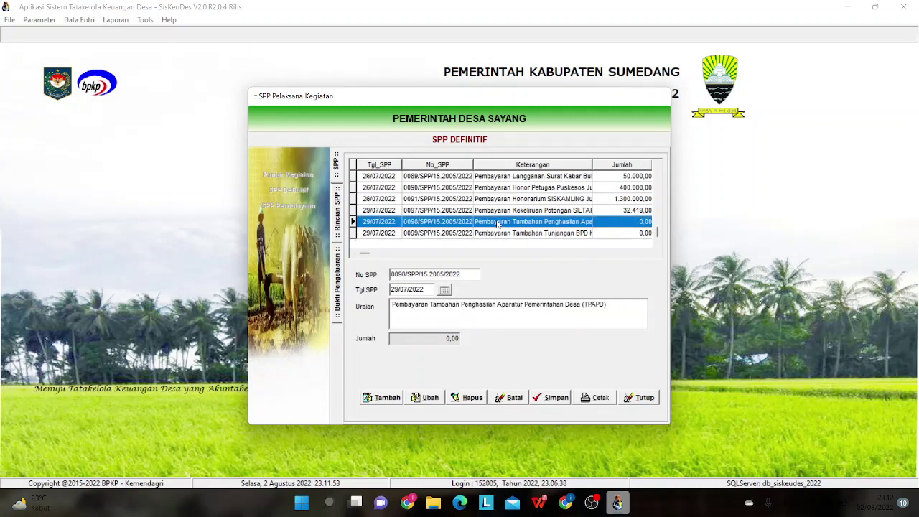
left_click_drag(611, 304, 381, 300)
key("ctrl+c")
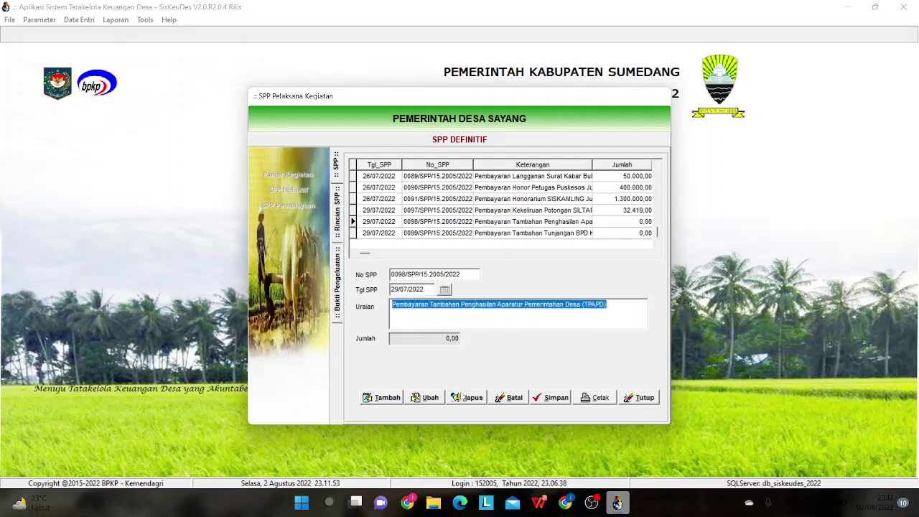
- Delete SPP 0098/SPP/15.2005/2022 and start a new blank SPP Definitif entry numbered 0098
left_click(526, 232)
left_click(468, 397)
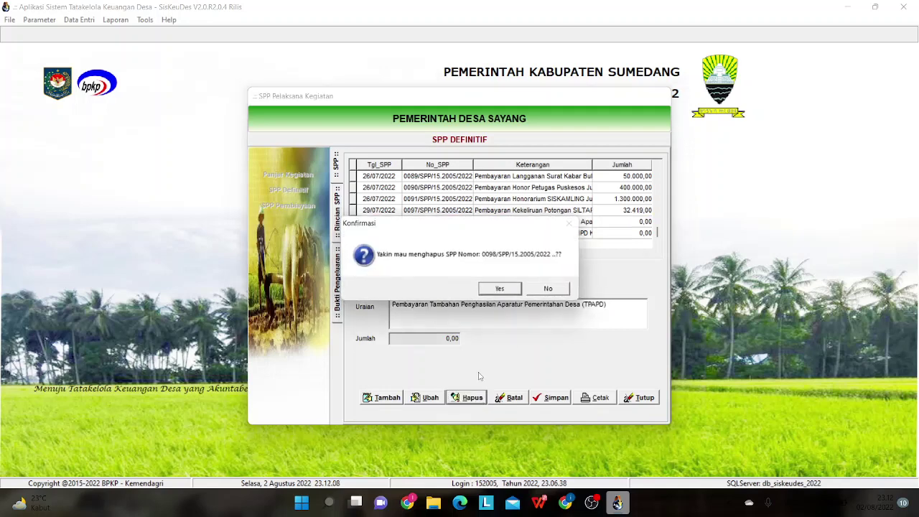
left_click(502, 290)
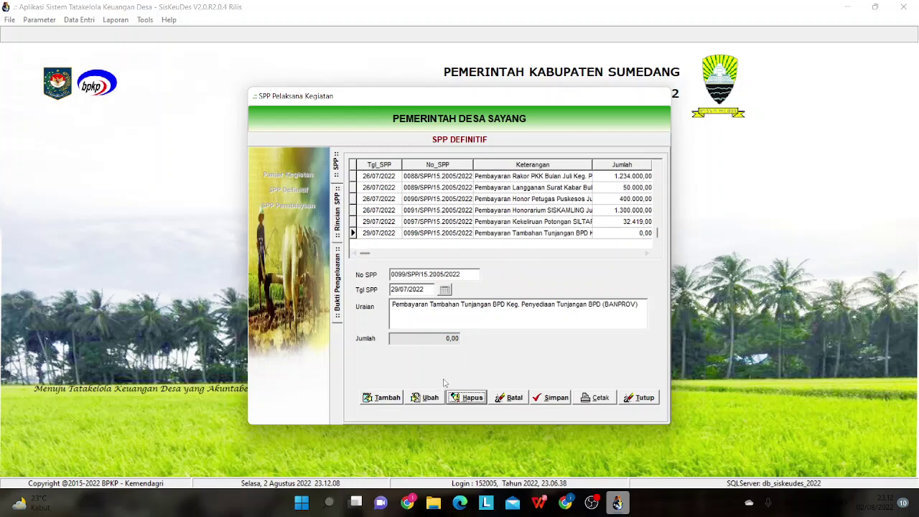
left_click(392, 399)
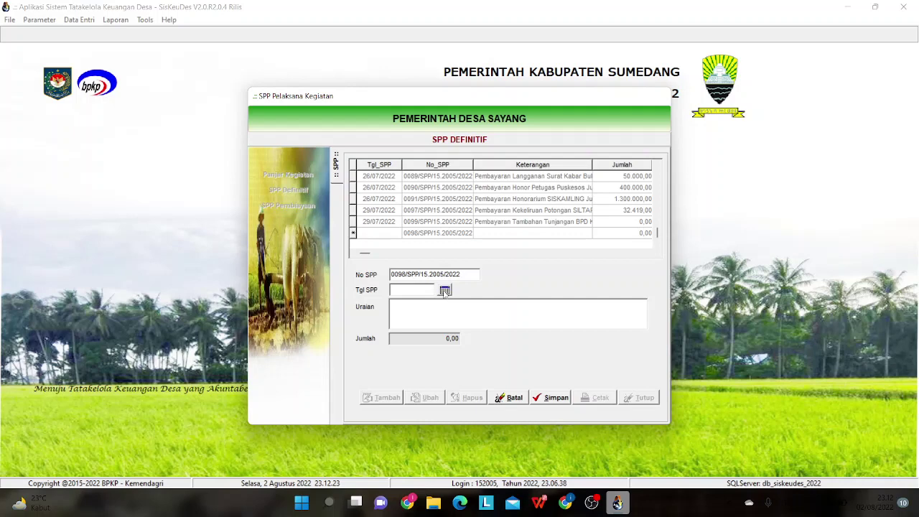
- Set the SPP date to 29/07/2022 using the calendar
left_click(445, 291)
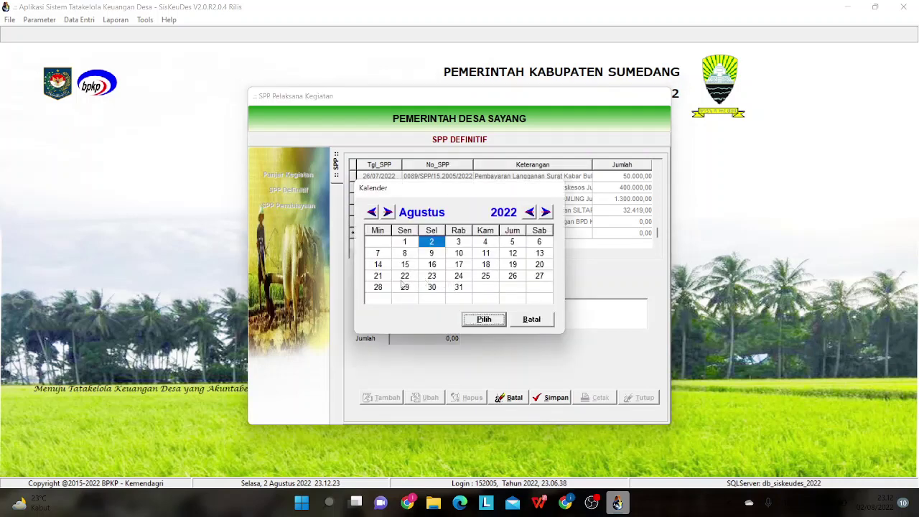
left_click(404, 287)
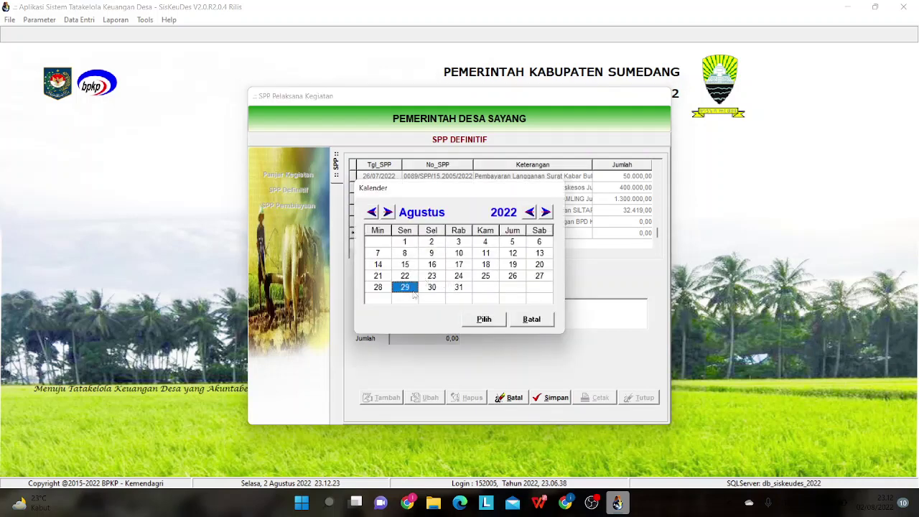
left_click(371, 212)
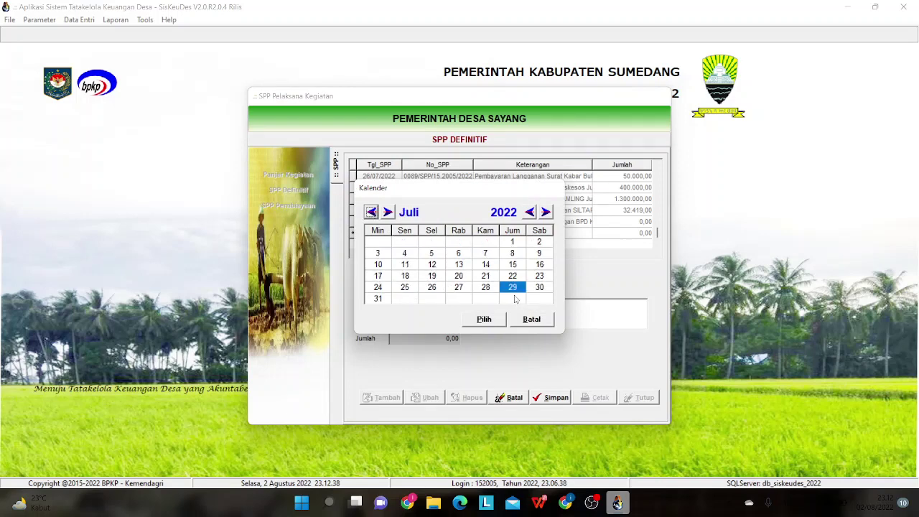
left_click(484, 320)
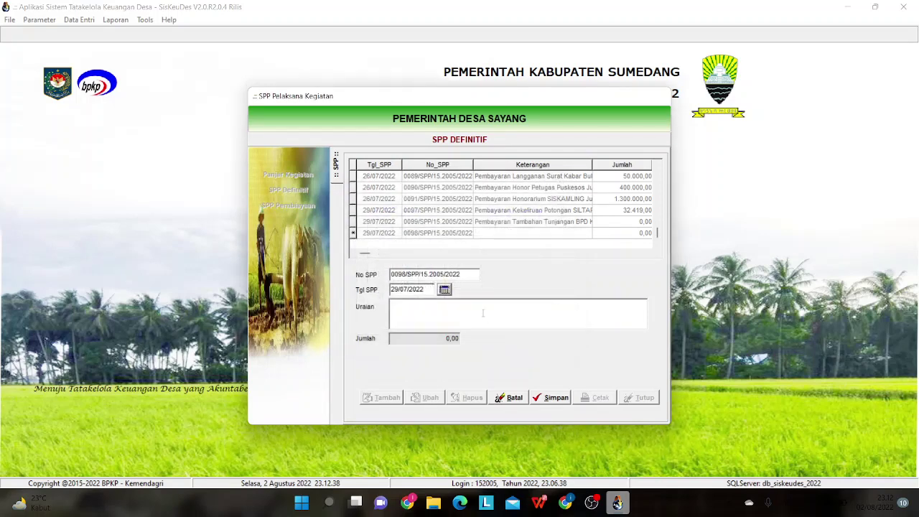
- Paste the TPAPD payment description into Uraian, save the SPP, and close the form
left_click(454, 316)
key("ctrl+v")
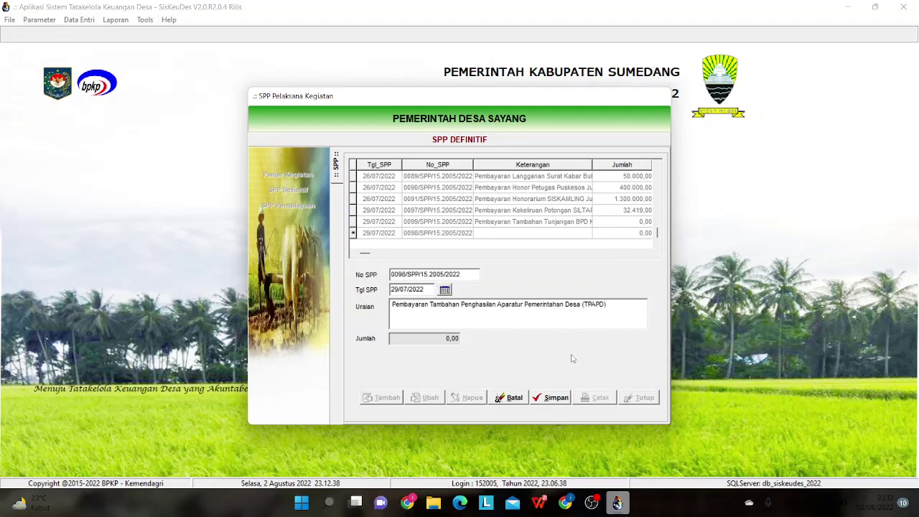
left_click(552, 398)
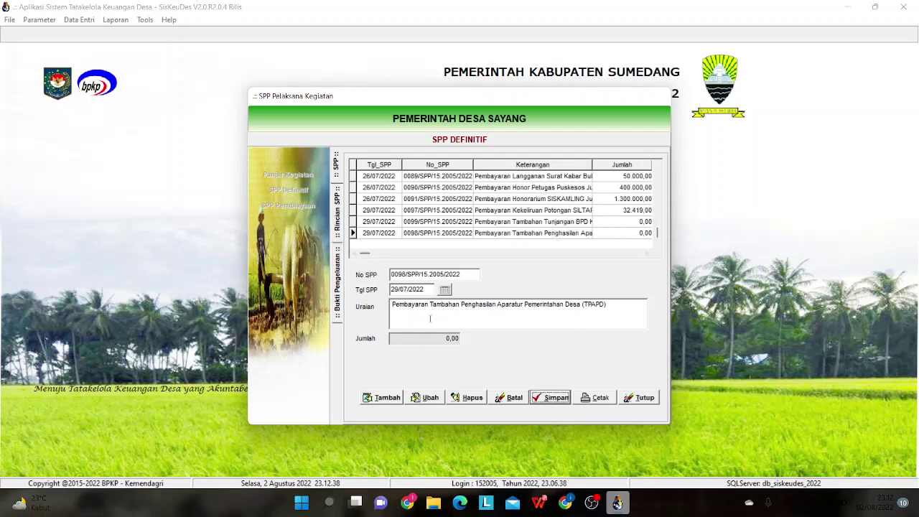
left_click(631, 399)
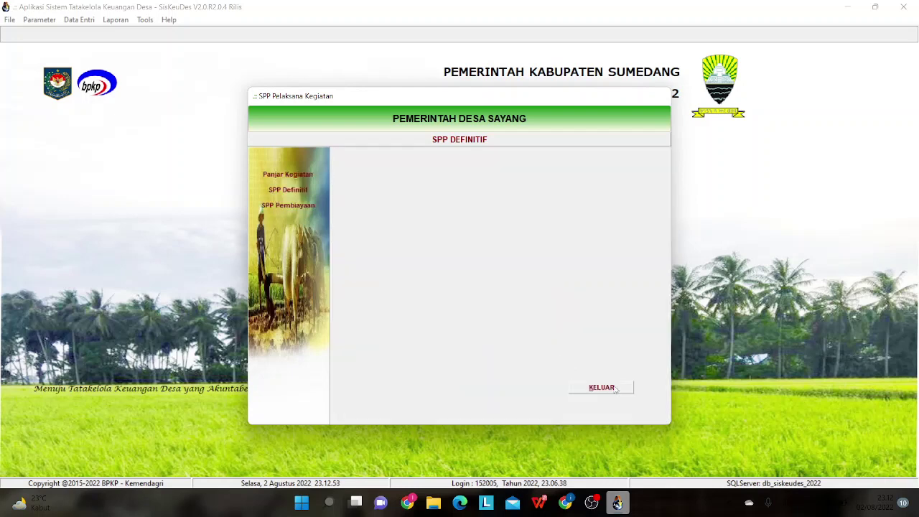
- Reopen the SPP Definitif list and bring up row 0098's empty Rincian SPP page
left_click(288, 189)
left_click_drag(657, 175, 657, 237)
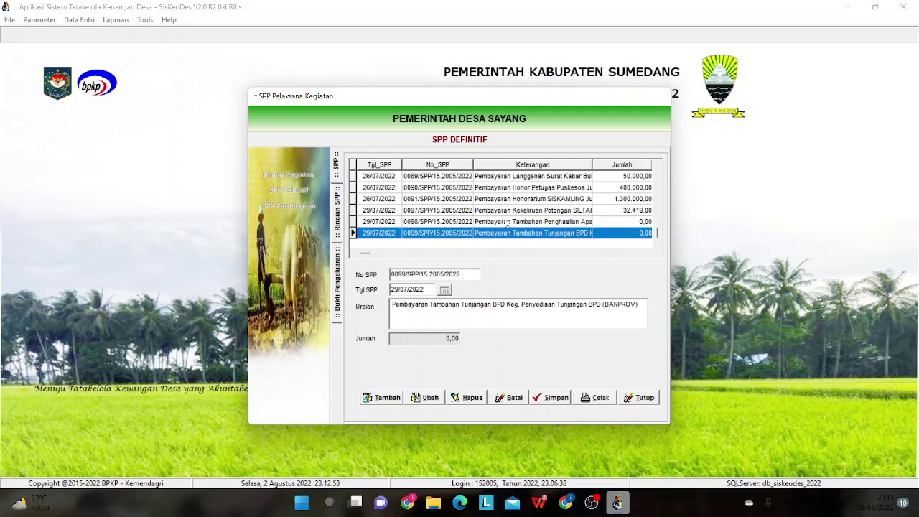
double_click(507, 224)
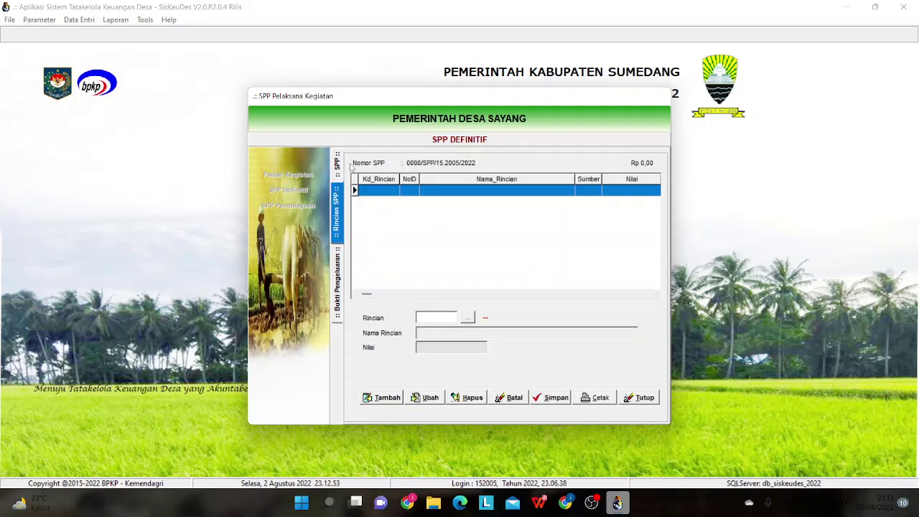
left_click(338, 161)
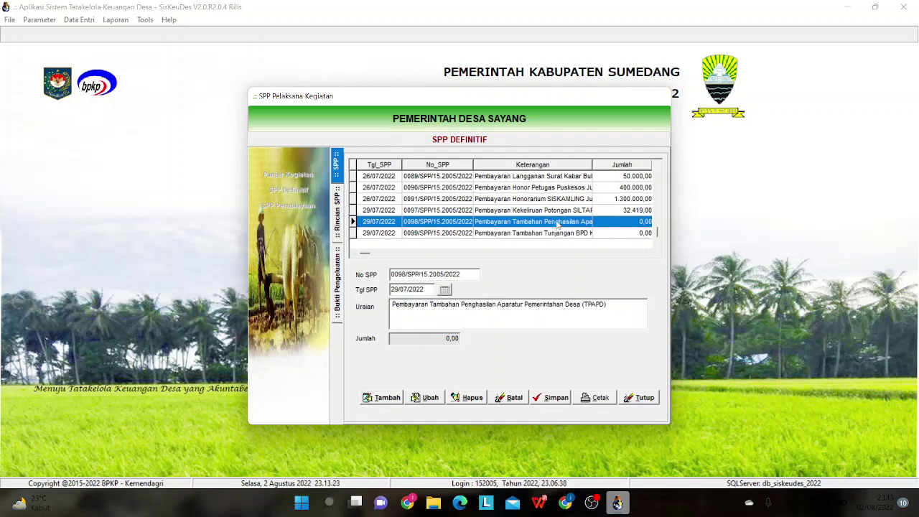
double_click(559, 225)
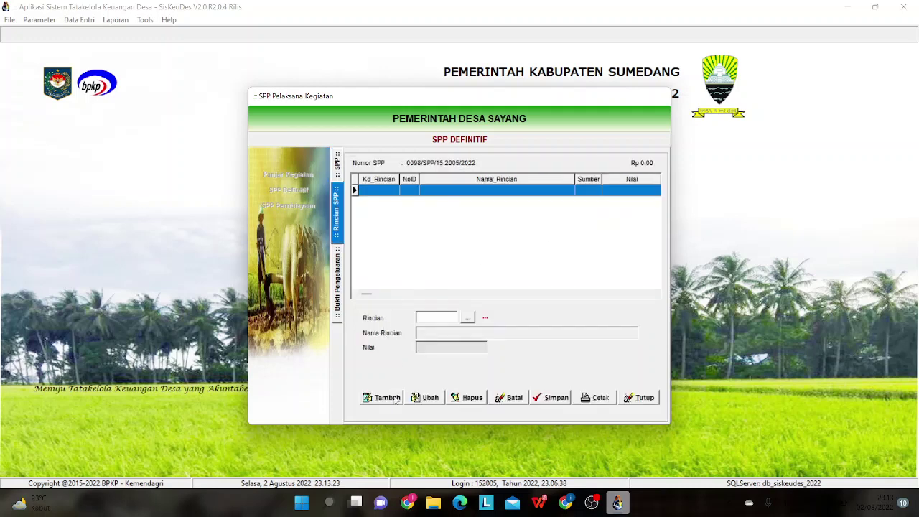
left_click(340, 168)
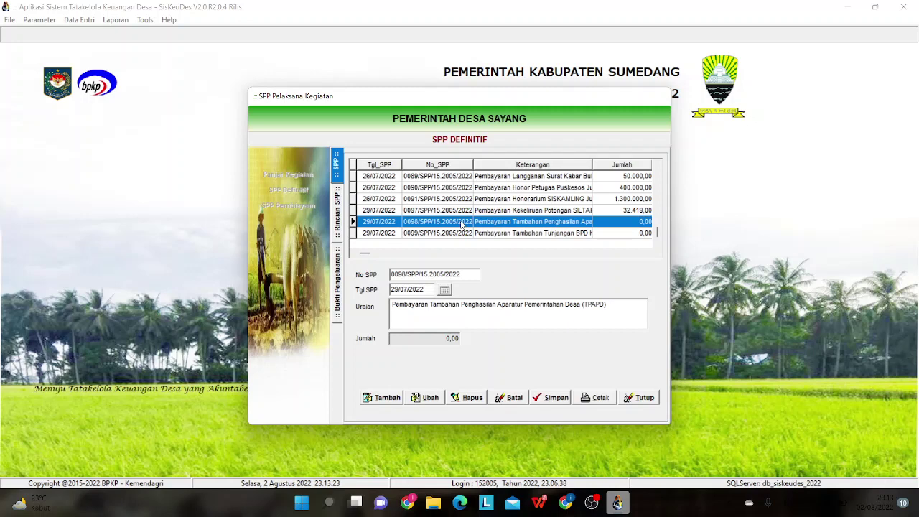
double_click(462, 224)
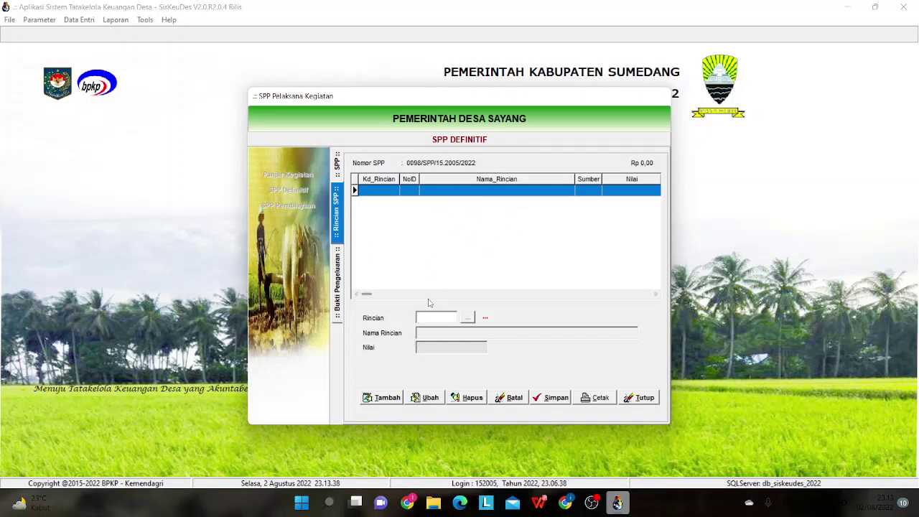
- Add budget line 5.1.1.90 (activity 15.2005.01.01.91, package 01, village head) and save it
left_click(384, 399)
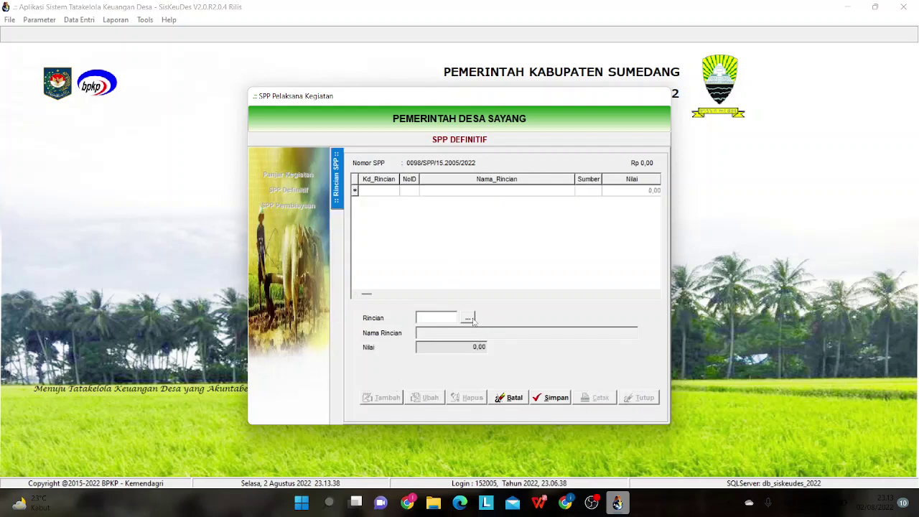
left_click(471, 318)
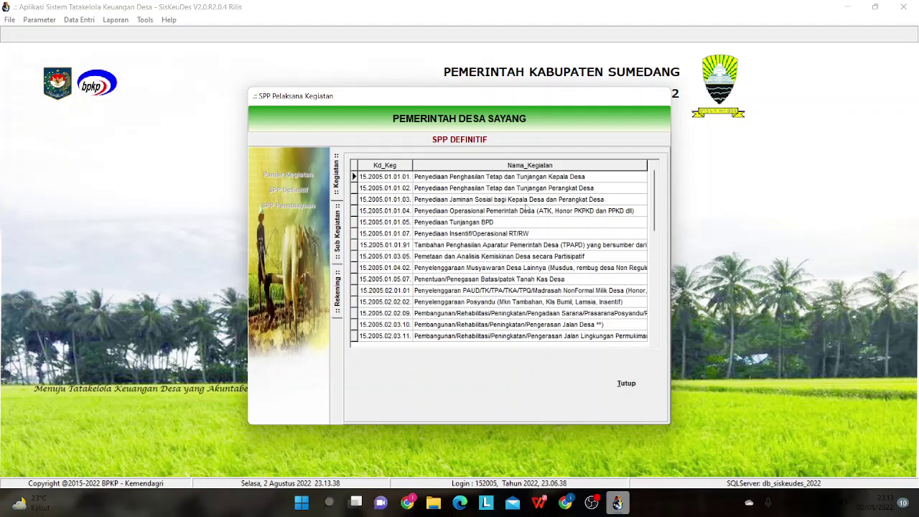
double_click(493, 246)
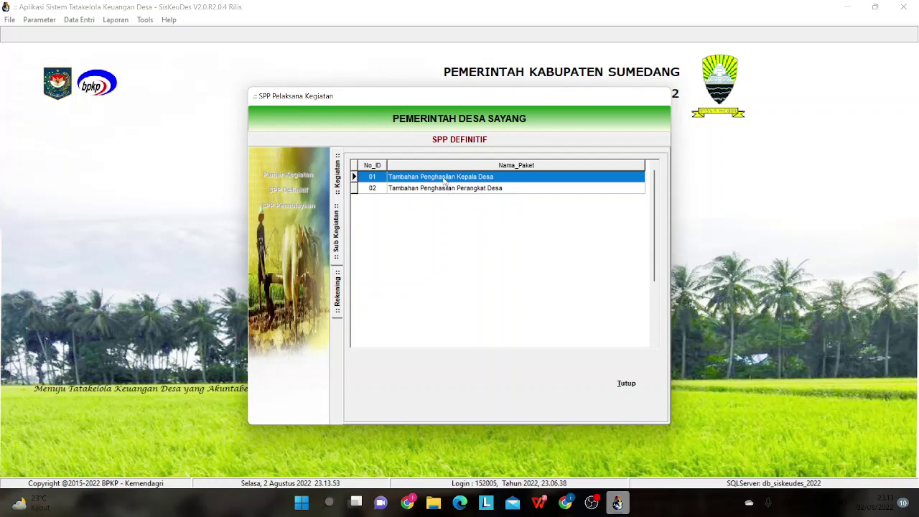
double_click(444, 181)
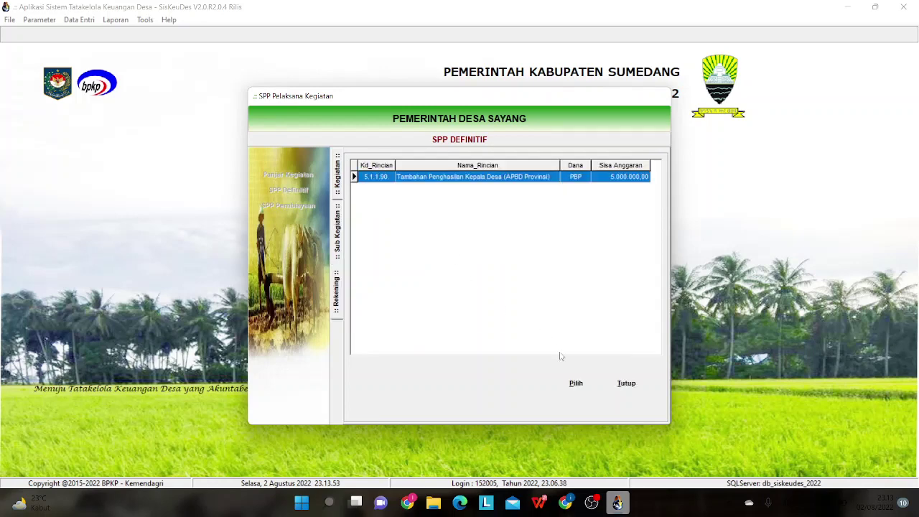
left_click(576, 384)
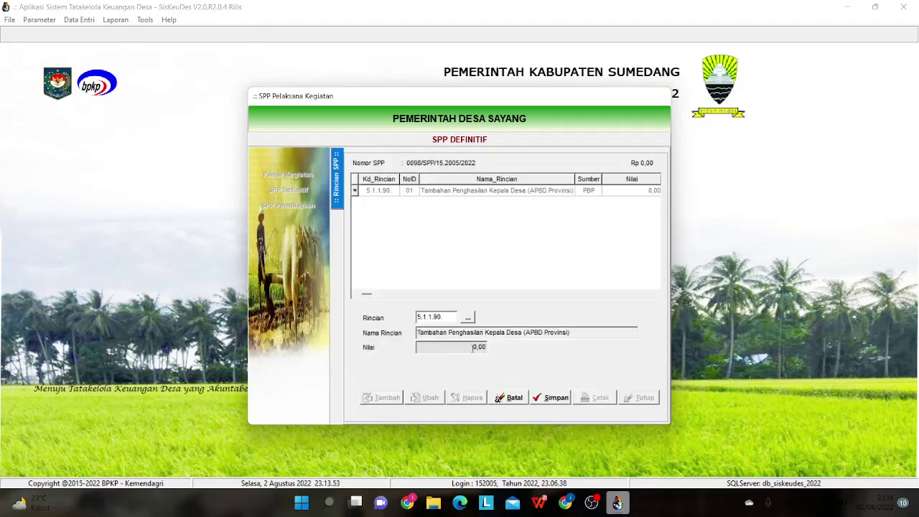
left_click(551, 398)
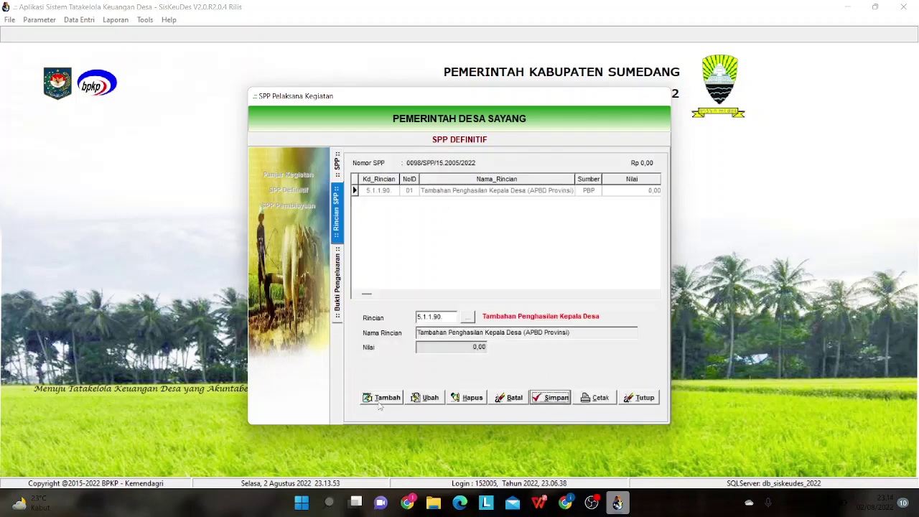
- Add budget line 5.1.2.90 (package 02, village officials' income) and save it
left_click(382, 397)
left_click(467, 318)
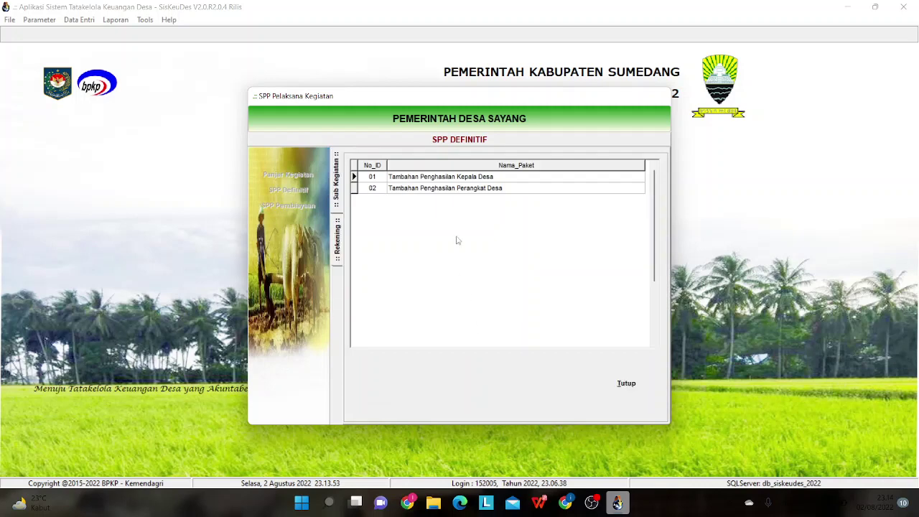
double_click(449, 190)
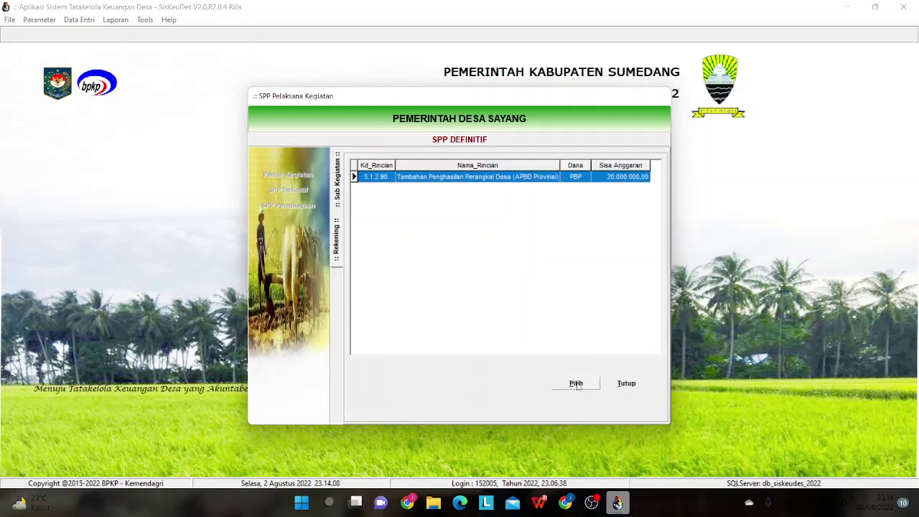
left_click(576, 383)
left_click(558, 398)
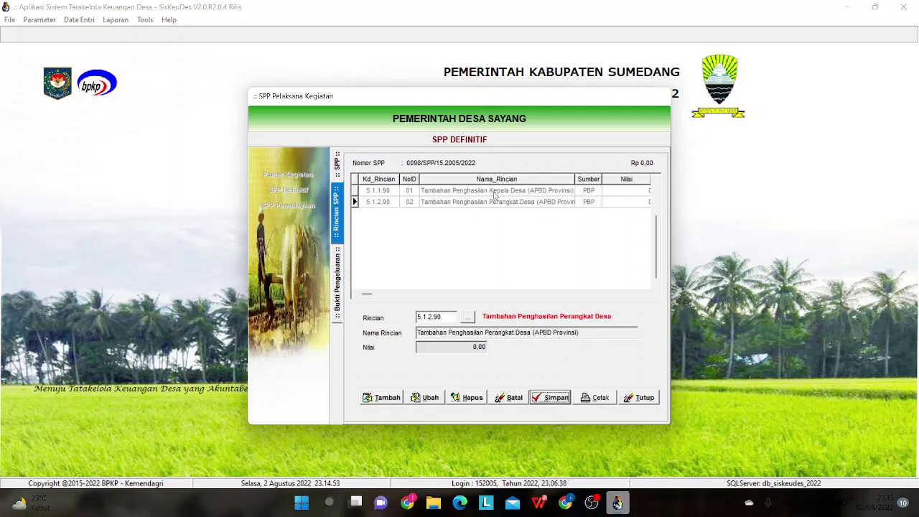
- Open the expenditure receipts for budget line 5.1.1.90 (Tambahan Penghasilan Kepala Desa)
left_click(494, 193)
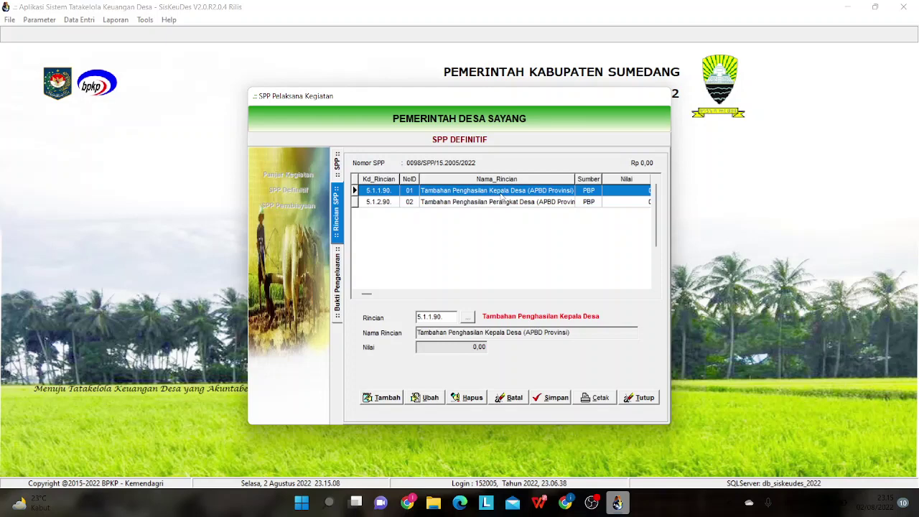
double_click(501, 193)
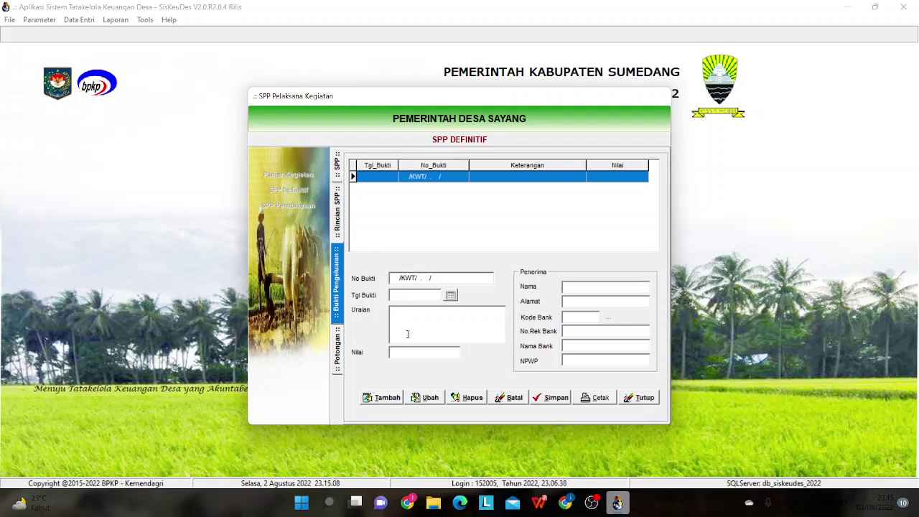
- Draft a receipt dated 02/08/2022 for 5.000.000,00 with placeholder description and name, and save
left_click(382, 398)
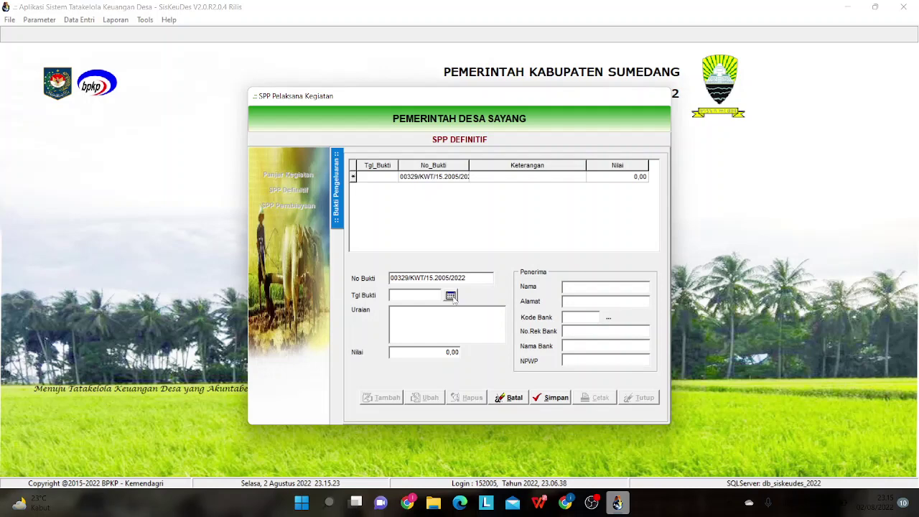
left_click(451, 296)
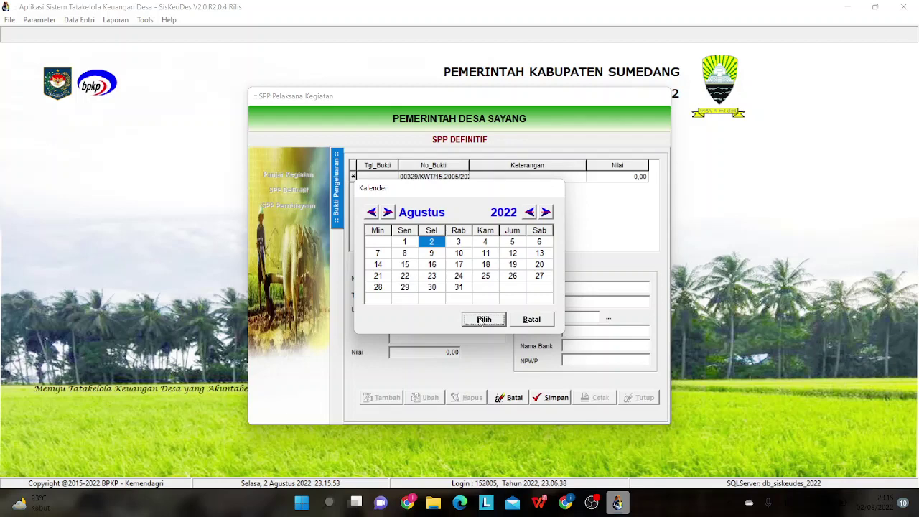
left_click(483, 320)
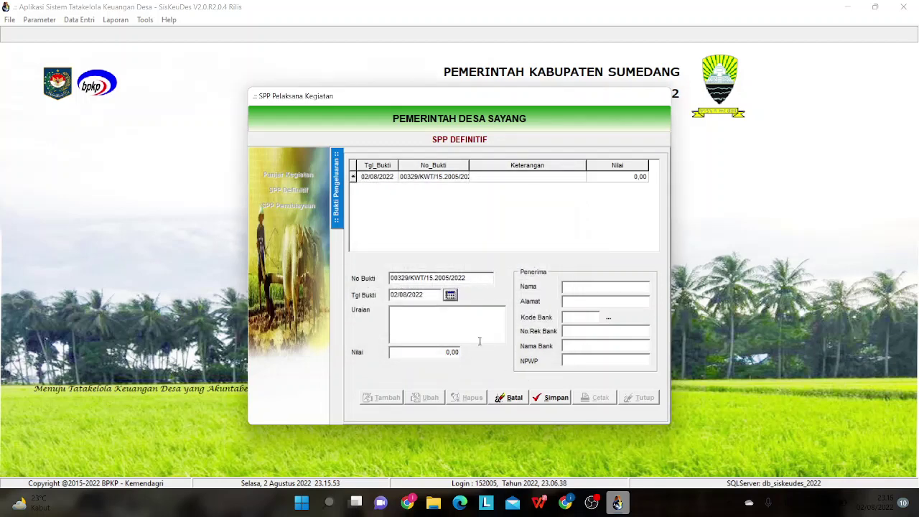
type("bgdbdb")
left_click(564, 287)
type("dbf")
left_click(434, 352)
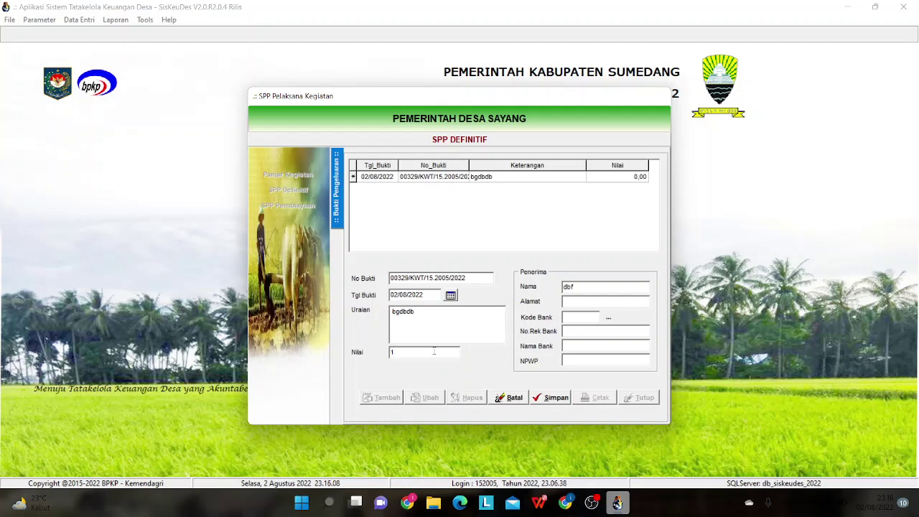
type("1")
key("BackSpace")
type("5000000")
left_click(559, 398)
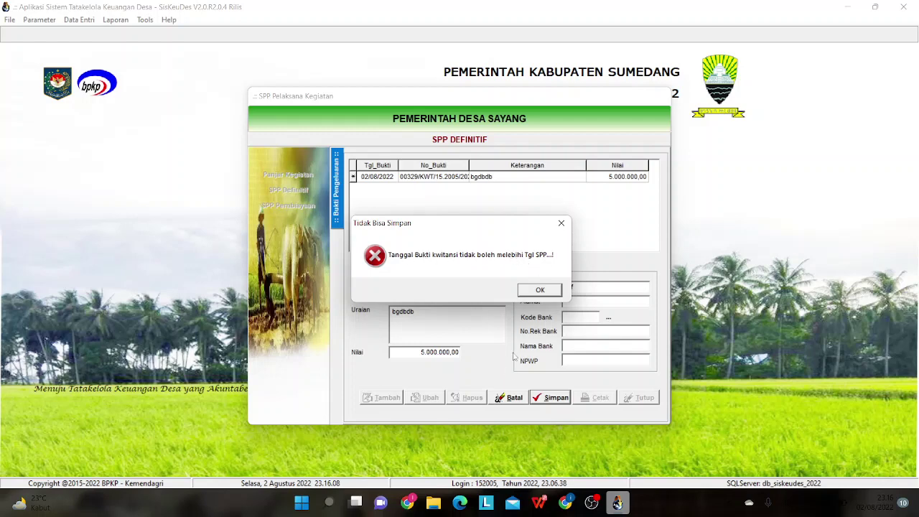
- Dismiss the date error and redate the receipt to 29/07/2022
left_click(537, 290)
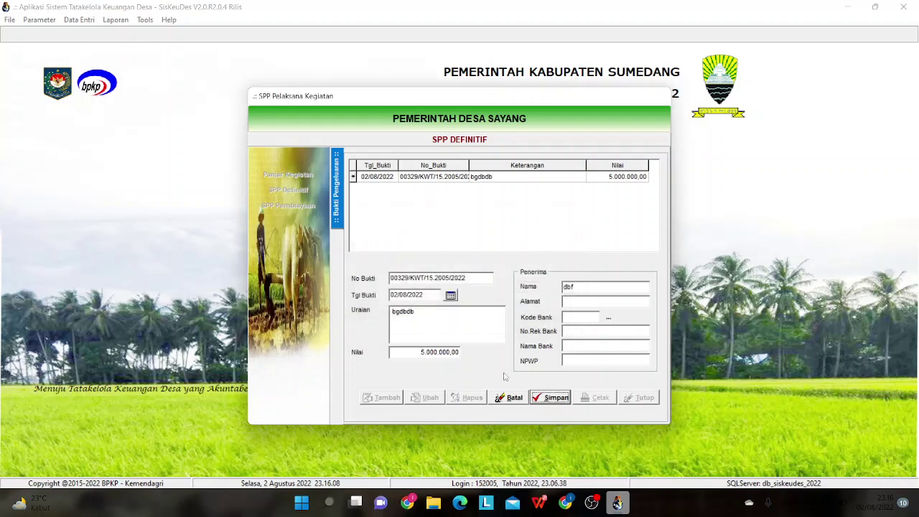
left_click(450, 295)
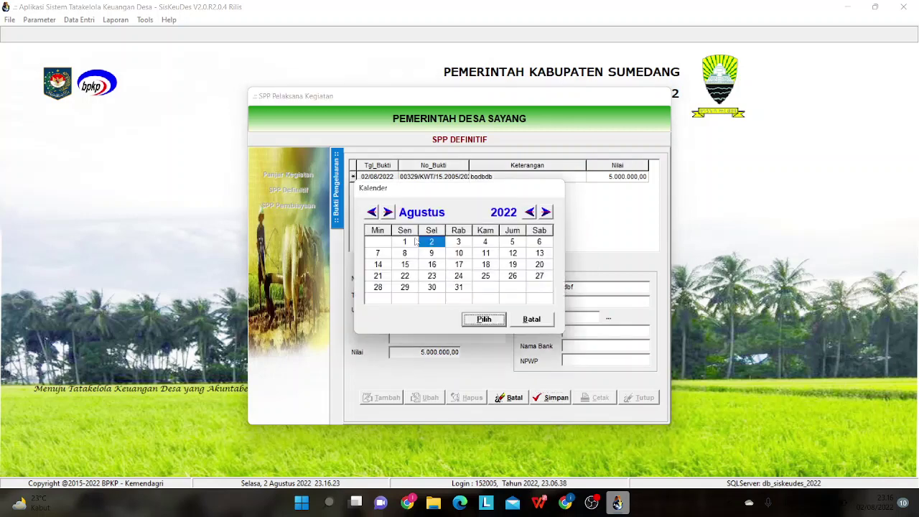
left_click(372, 212)
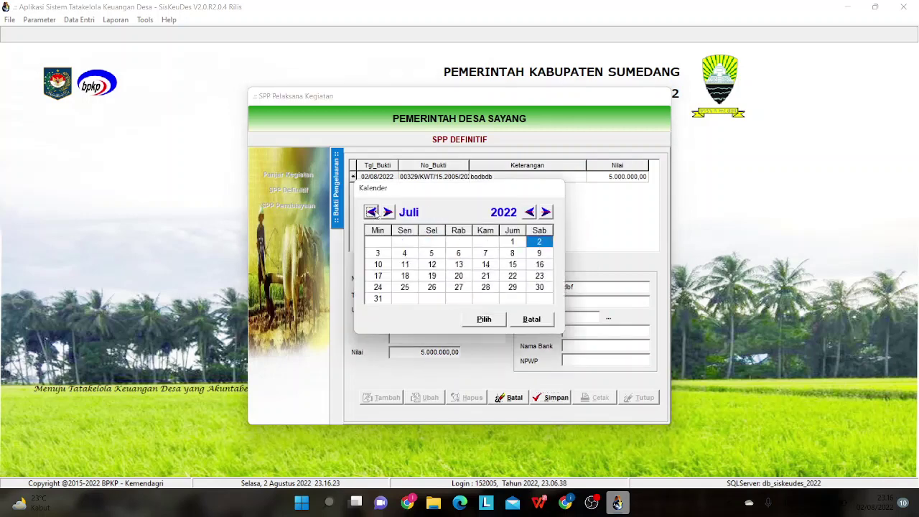
left_click(512, 287)
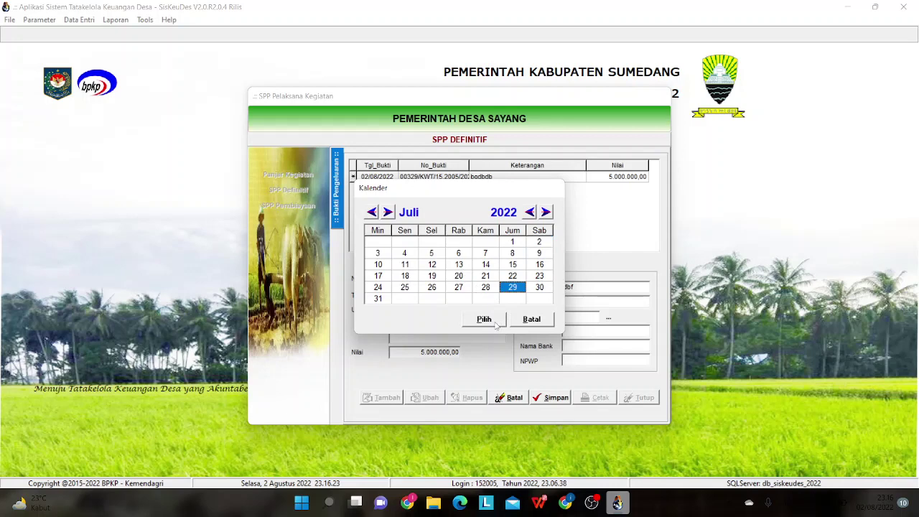
left_click(494, 323)
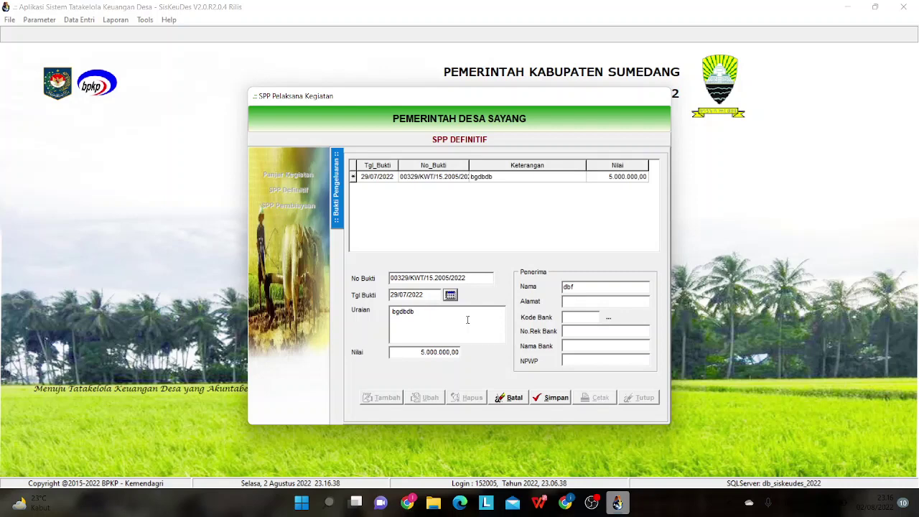
left_click(466, 318)
- Set the description to 'Pembayaran Tambahan Penghasilan Tetap Kepala Desa (TPAPD)'
left_click_drag(431, 311, 372, 318)
type("Pembayaran")
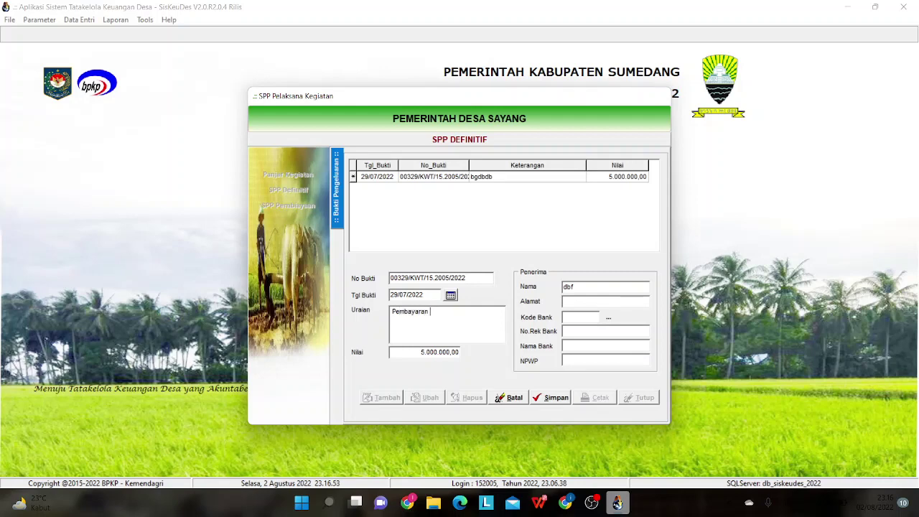
type("Tambahan Penghasilan Tetap Kepala De")
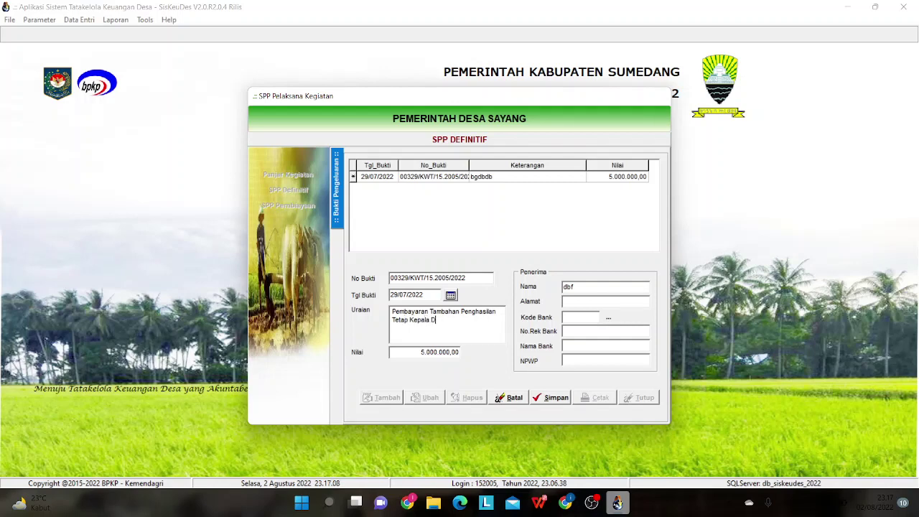
type("sa (TPAPD")
- Enter the recipient's name and academic title in capitals, then save the receipt
left_click(587, 289)
left_click_drag(587, 289, 568, 288)
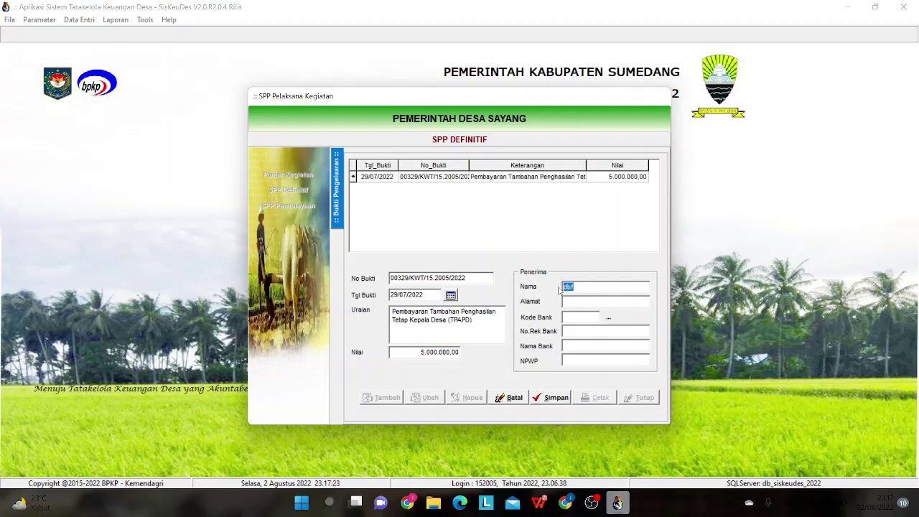
key("Caps_Lock")
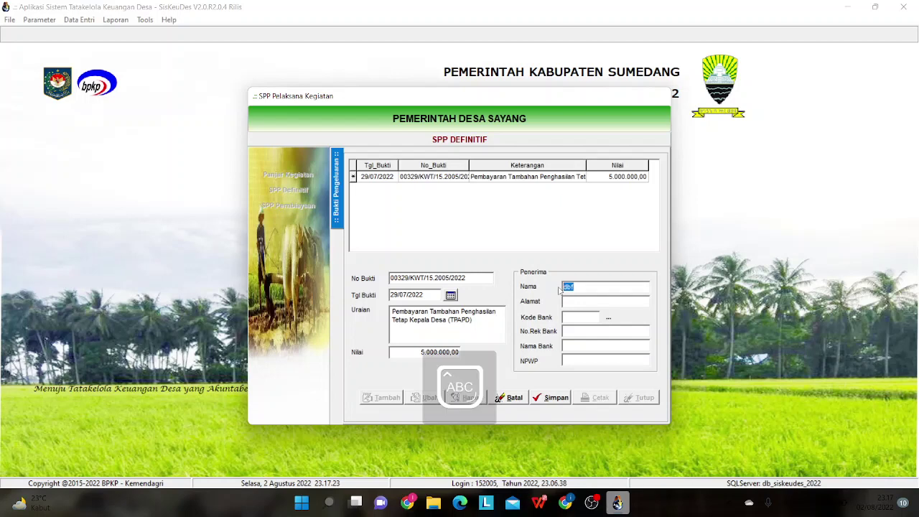
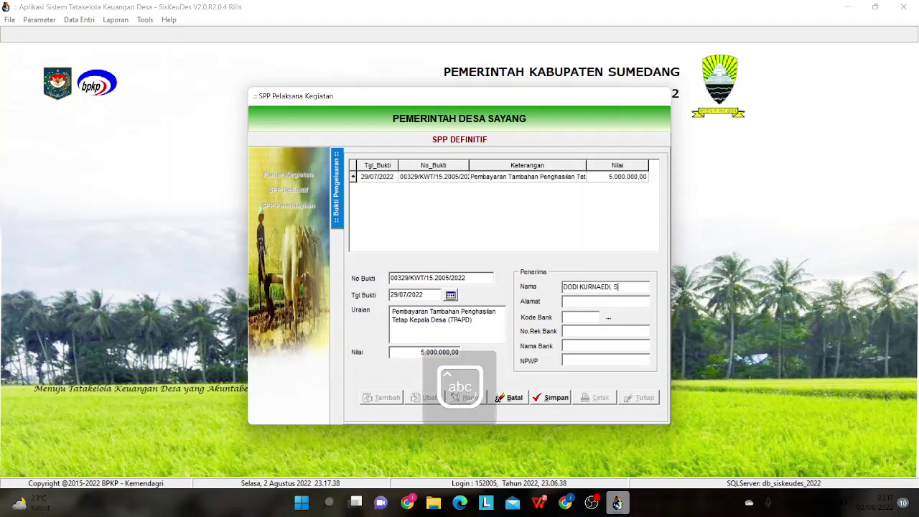
type(".P")
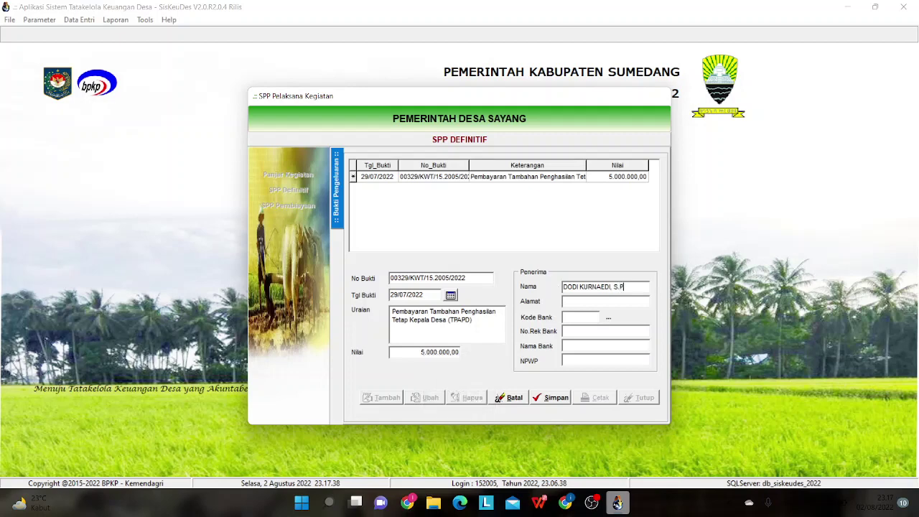
type("d.I")
left_click(550, 397)
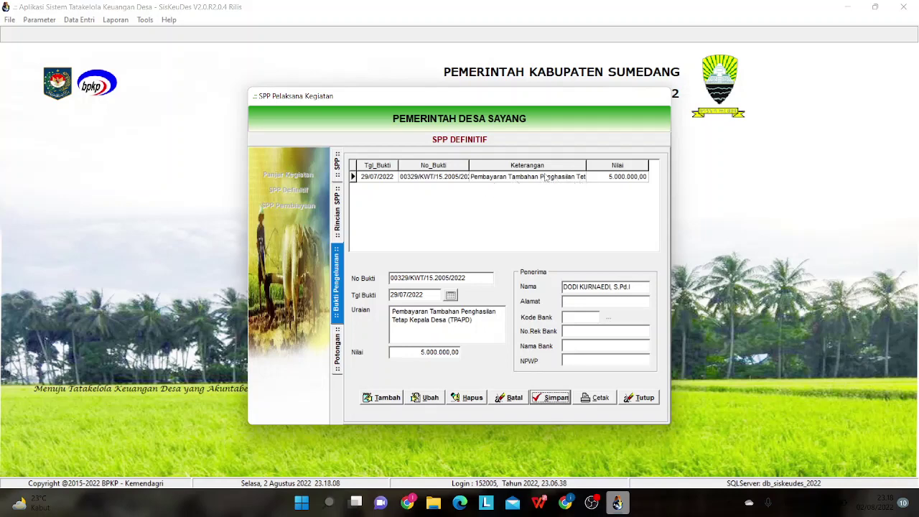
- Add a 6% PPh Pasal 21 deduction of 300.000,00 to receipt 00329
double_click(544, 178)
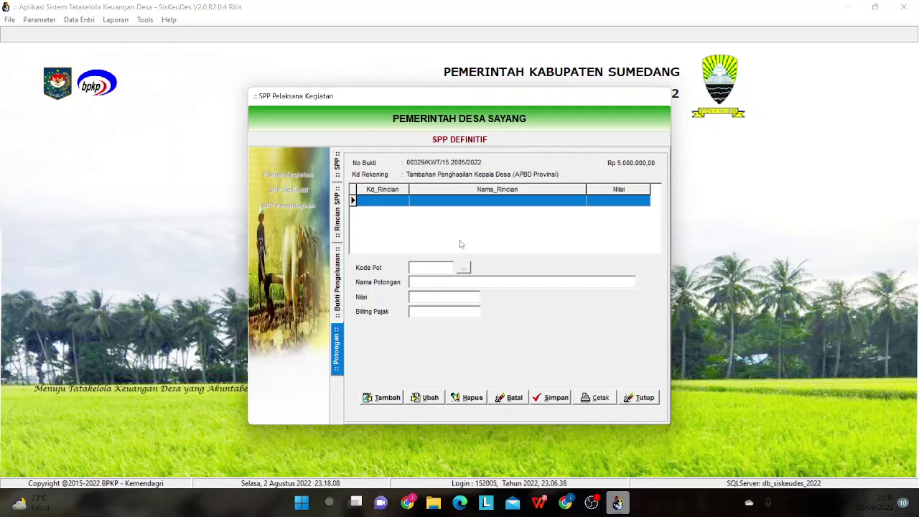
left_click(387, 399)
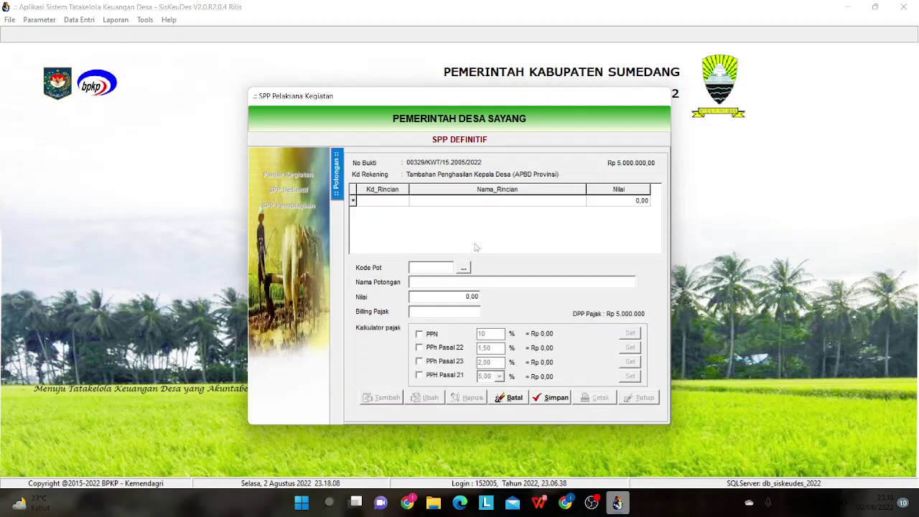
left_click(464, 268)
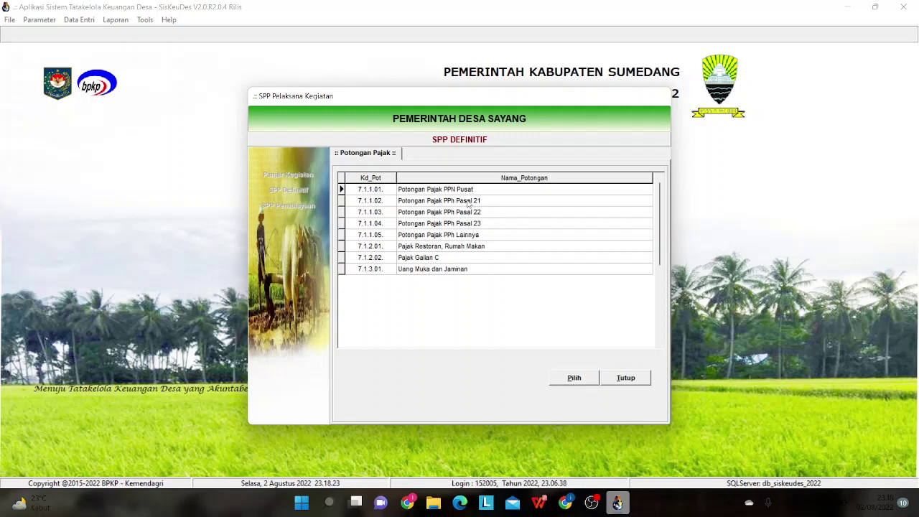
left_click(468, 203)
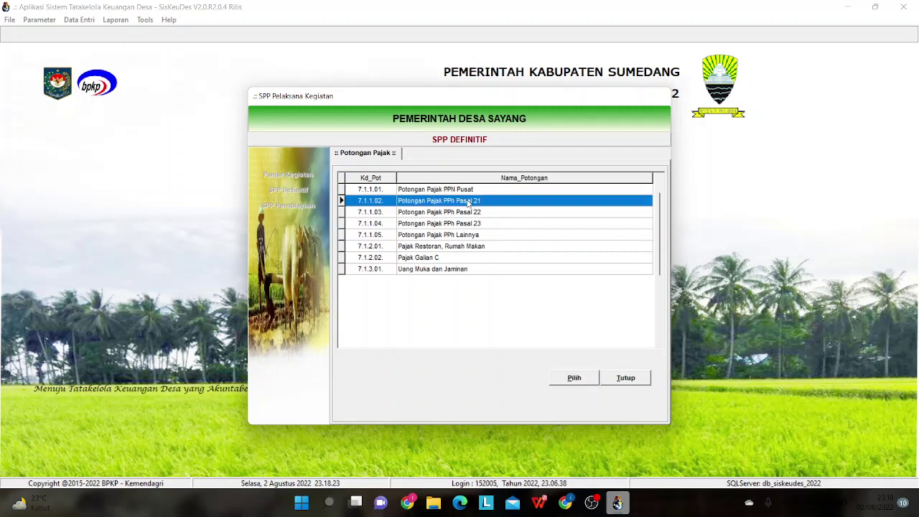
left_click(569, 379)
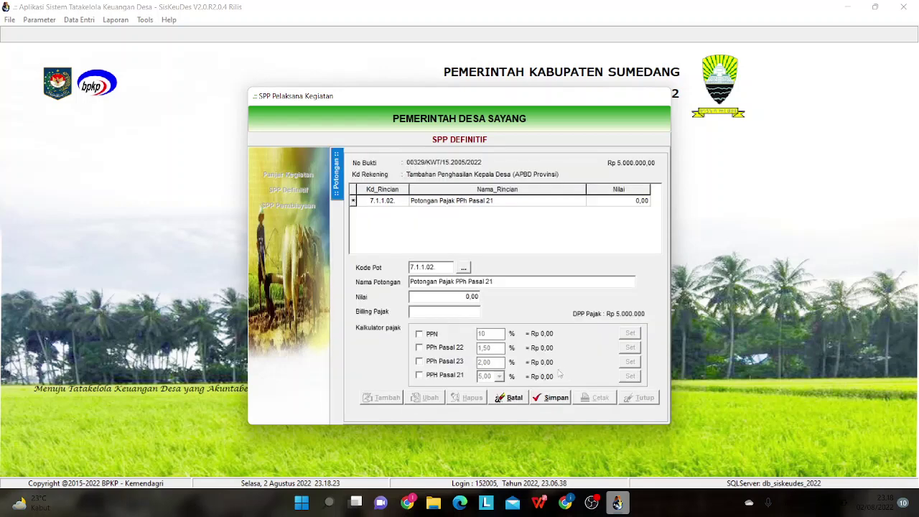
left_click(419, 376)
left_click(499, 376)
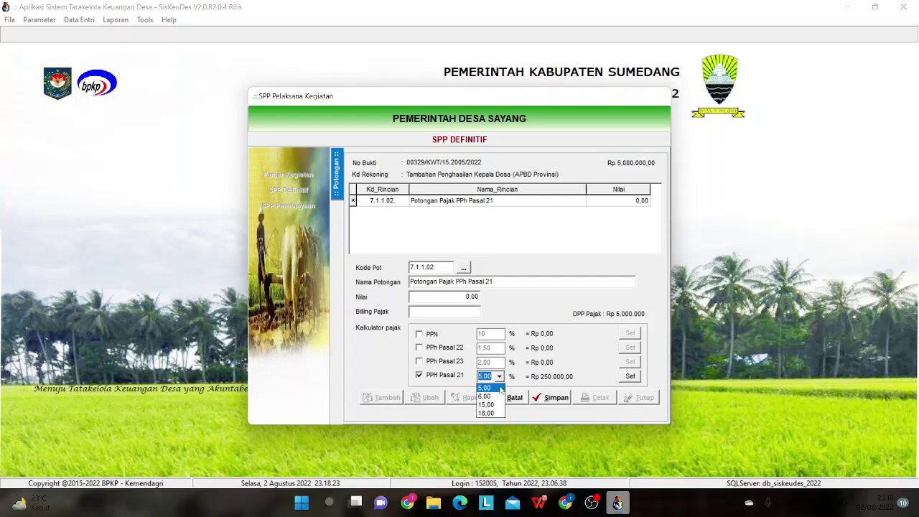
left_click(496, 397)
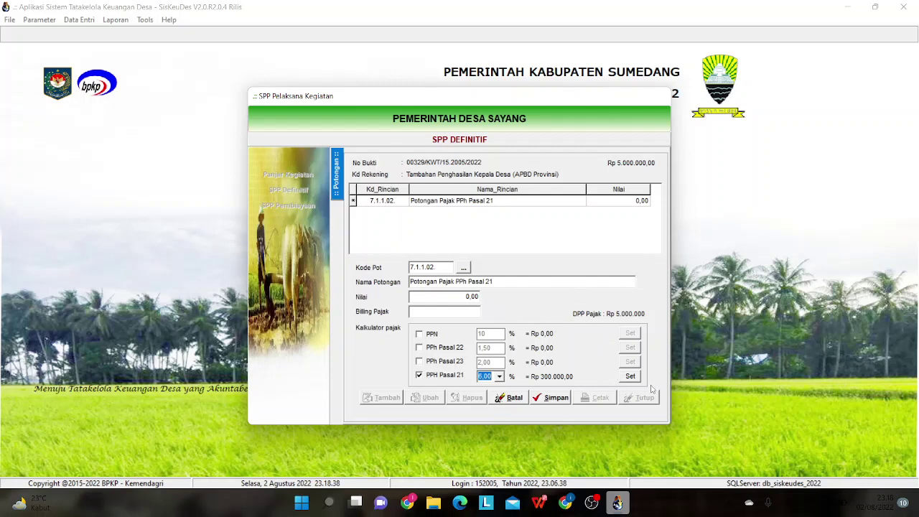
left_click(630, 378)
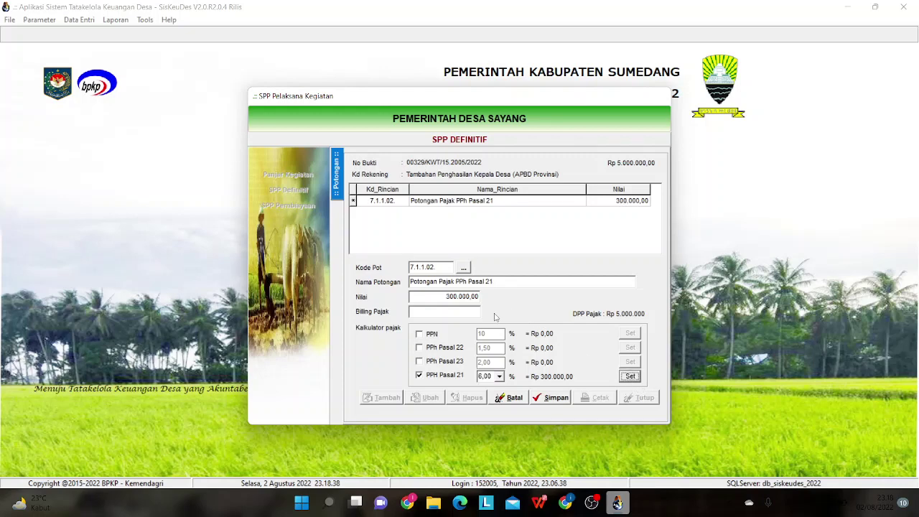
- Save the deduction and confirm printing the receipt to preview it
left_click(453, 310)
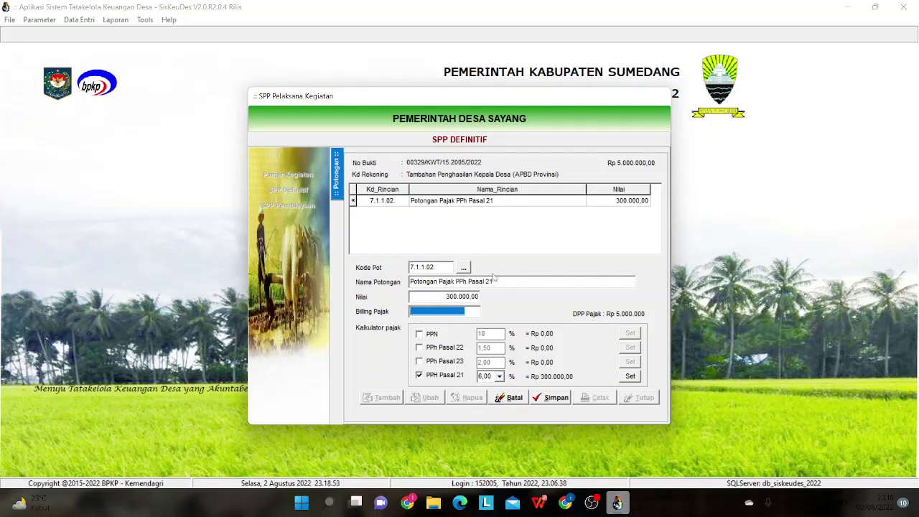
left_click_drag(473, 312, 409, 311)
left_click(550, 399)
left_click(597, 397)
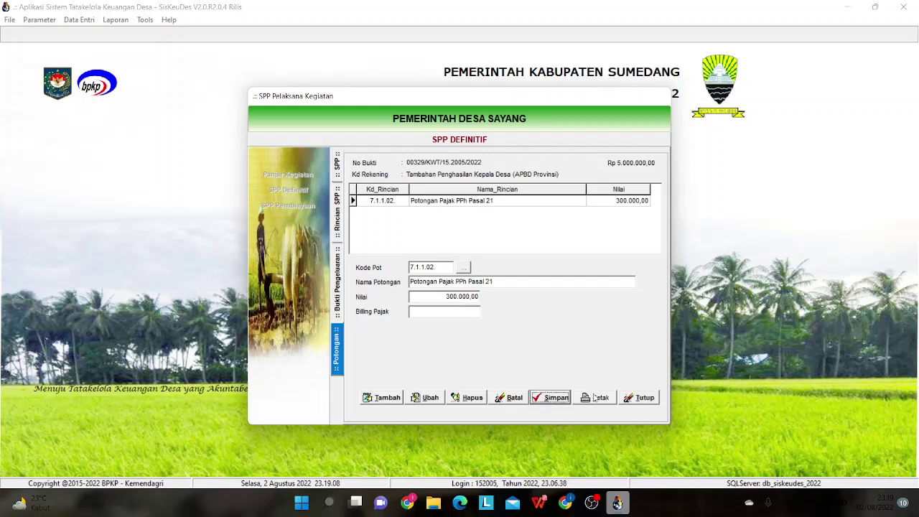
left_click(481, 286)
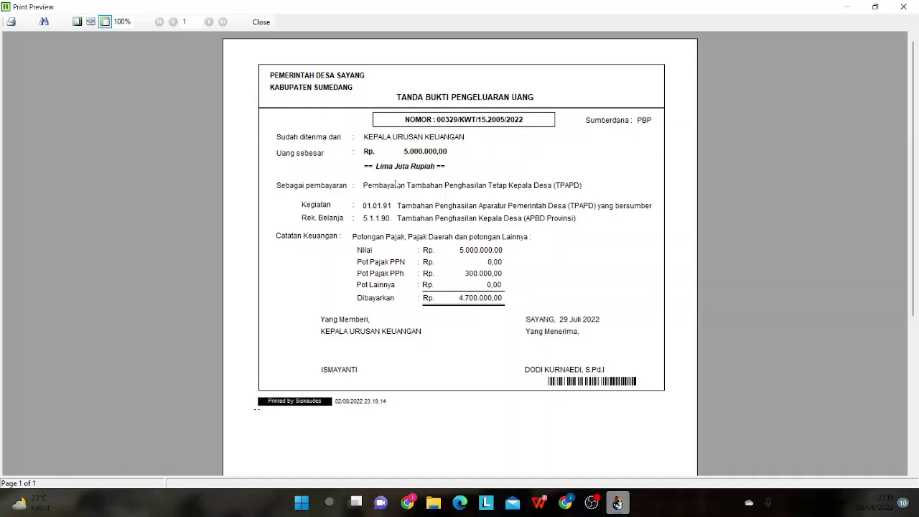
left_click(260, 23)
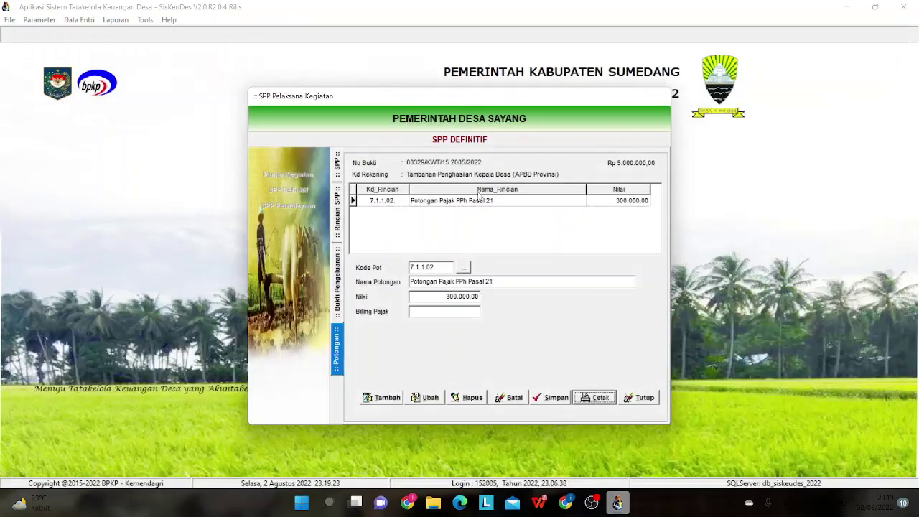
- Copy receipt 00329's description and open the Perangkat Desa allowance line's receipts
left_click(341, 299)
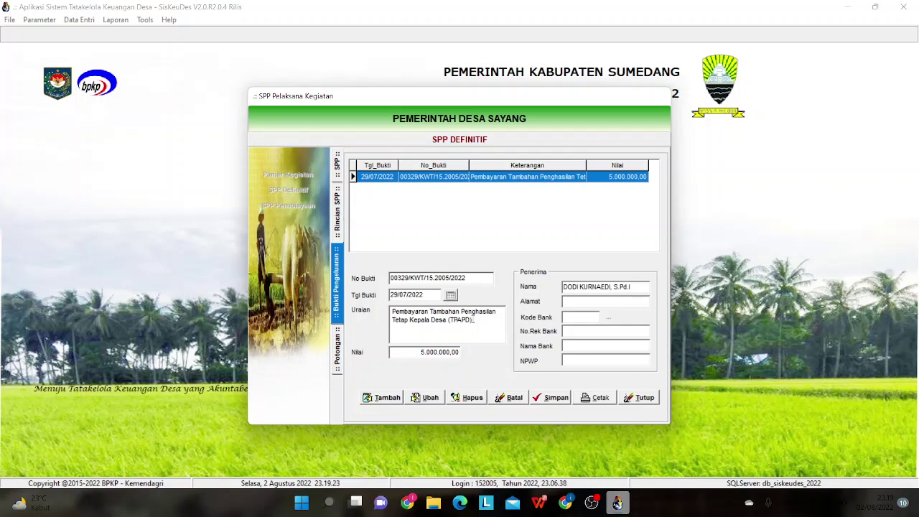
left_click_drag(474, 320, 392, 310)
key("ctrl+c")
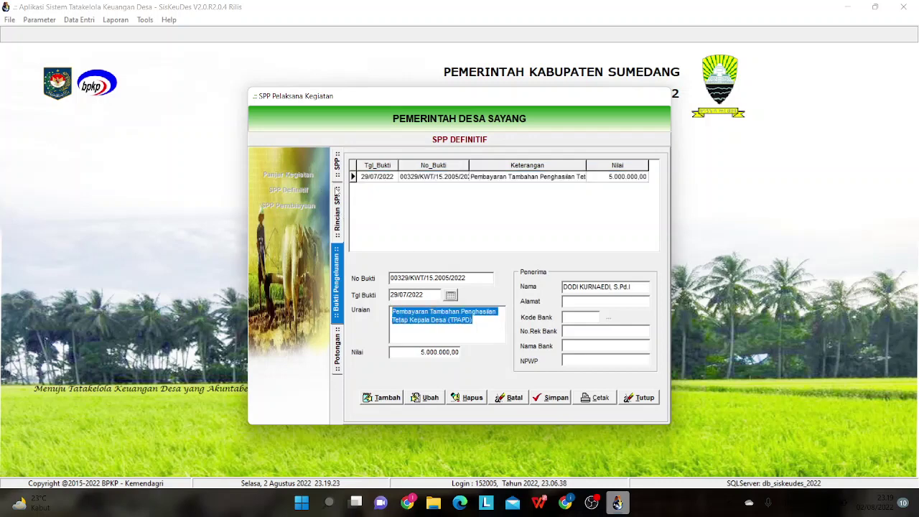
left_click(338, 192)
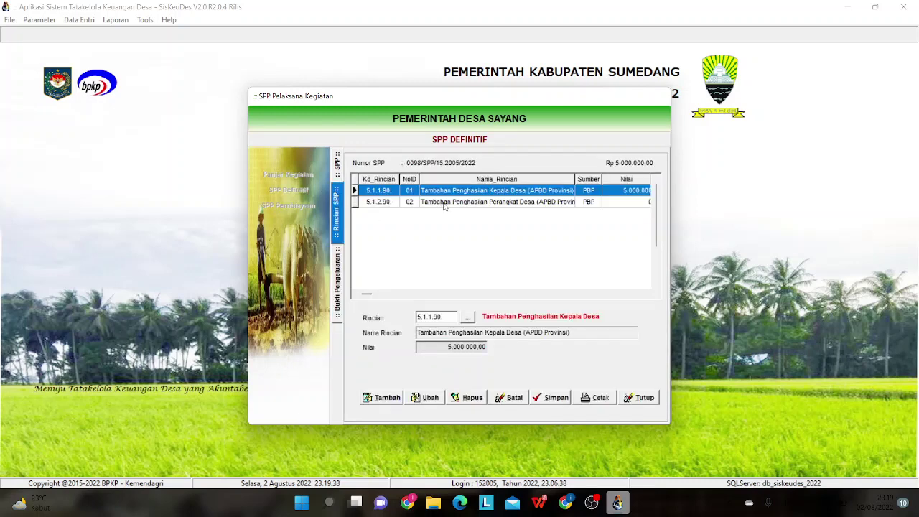
double_click(444, 206)
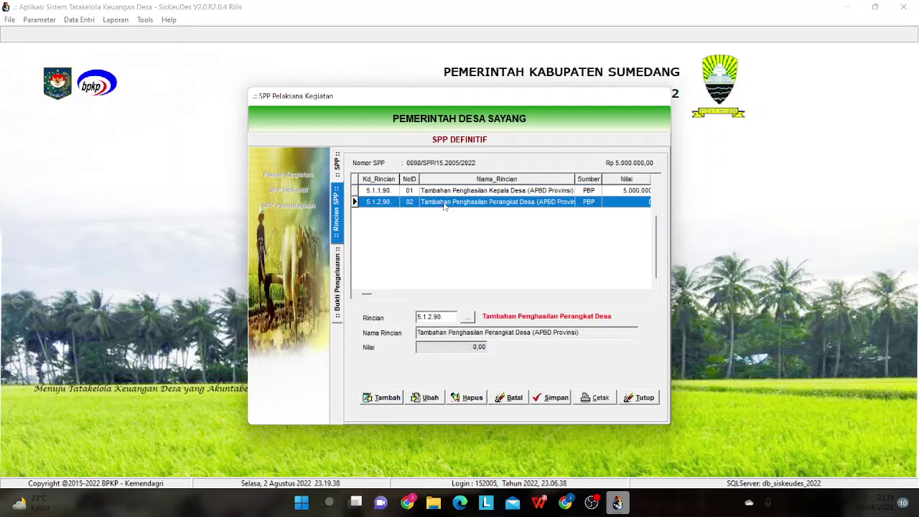
- Add a new receipt dated 29/07/2022
left_click(385, 398)
left_click(450, 295)
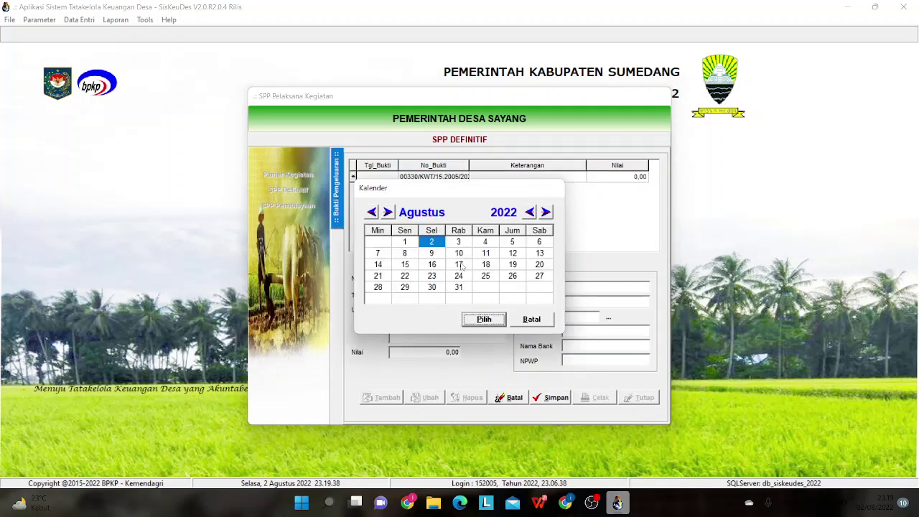
left_click(371, 212)
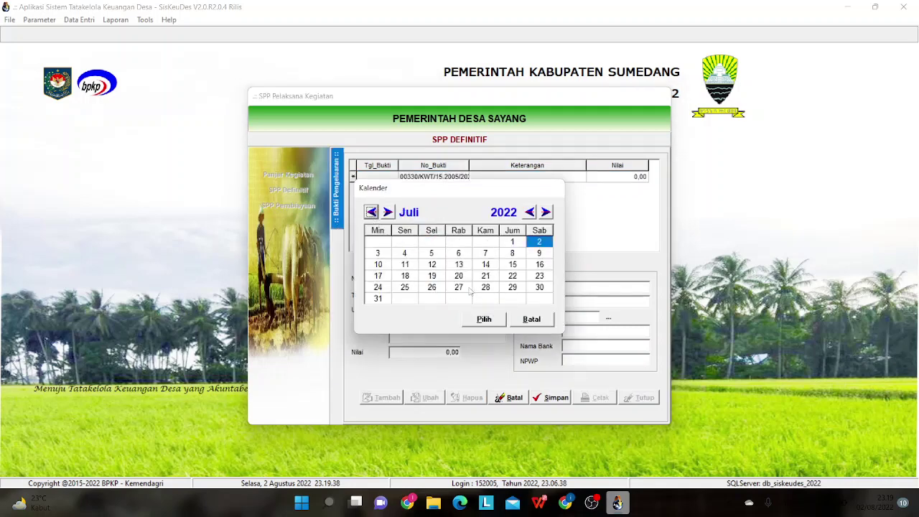
left_click(503, 291)
left_click(494, 322)
left_click(432, 333)
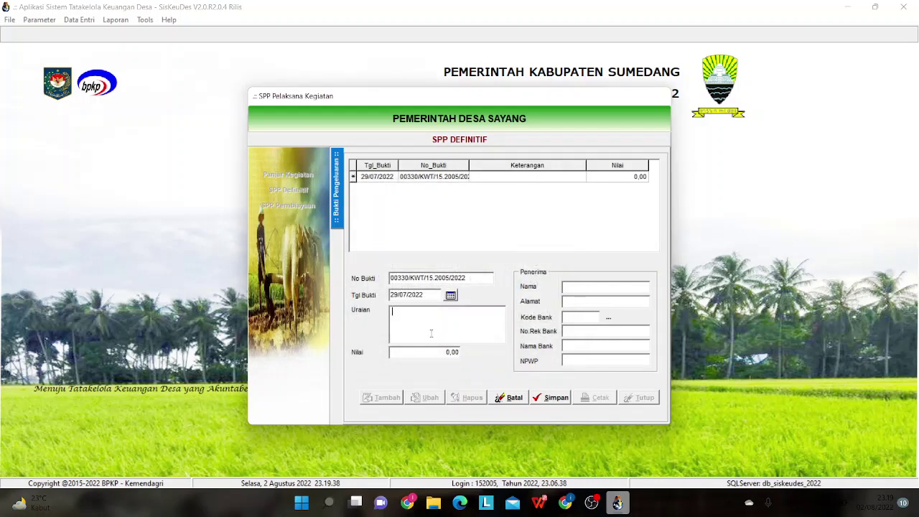
- Paste the description with Kepala changed to Perangkat, and enter 20000000 as the amount
key("ctrl+v")
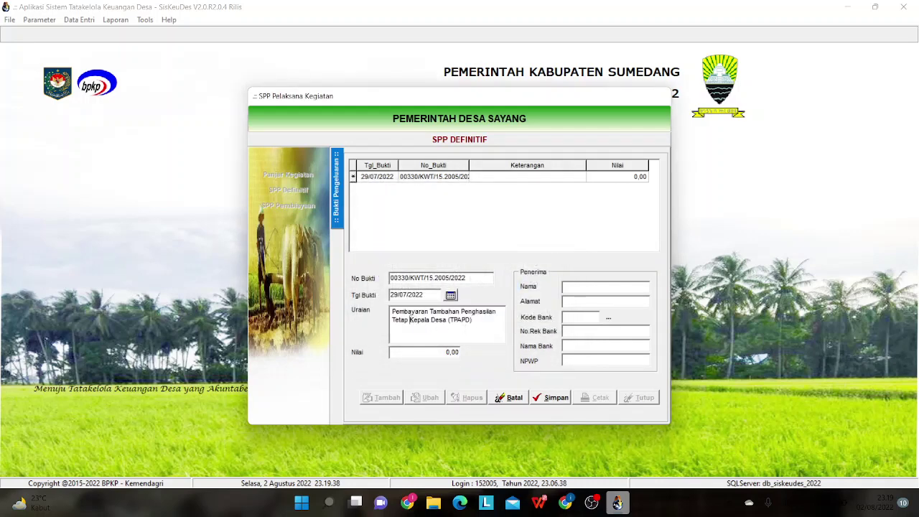
left_click_drag(410, 321, 428, 322)
type("Perangkat")
left_click(410, 352)
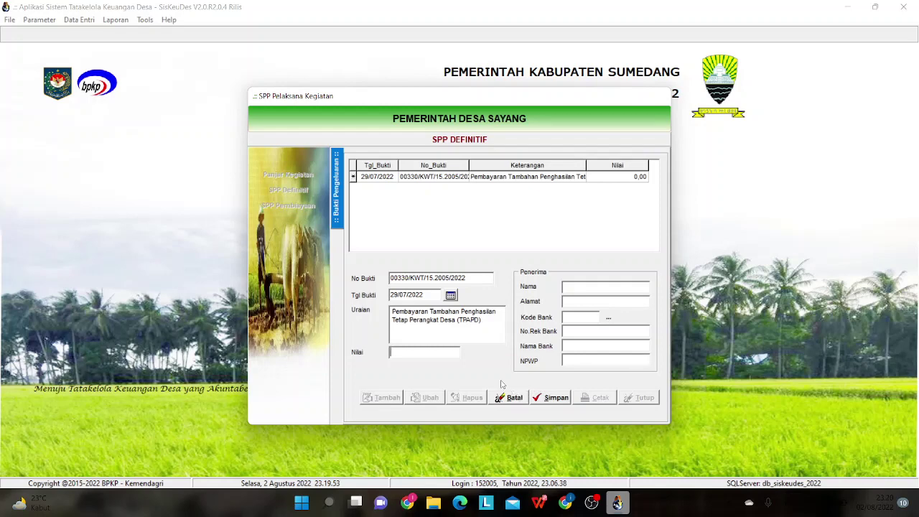
type("20000000")
- Enter the payee's name with title and 'dkk', then save receipt 00330
left_click(607, 288)
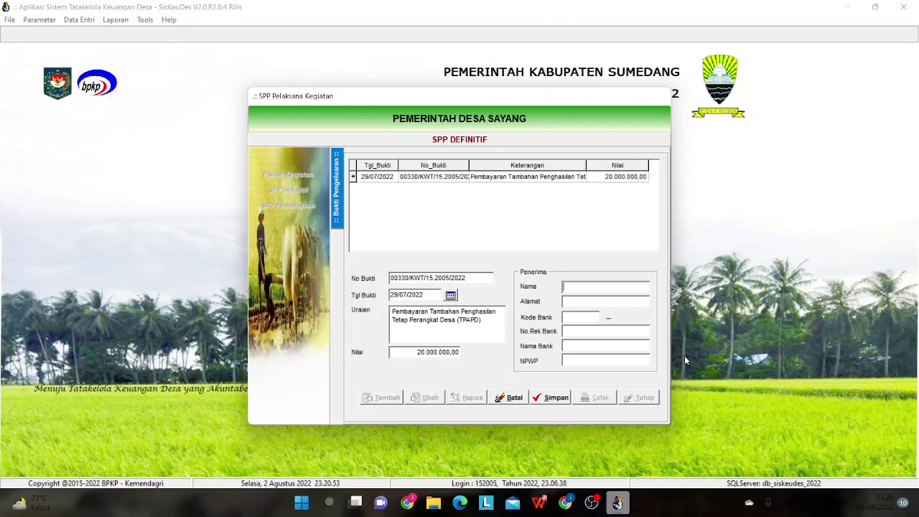
key("Caps_Lock")
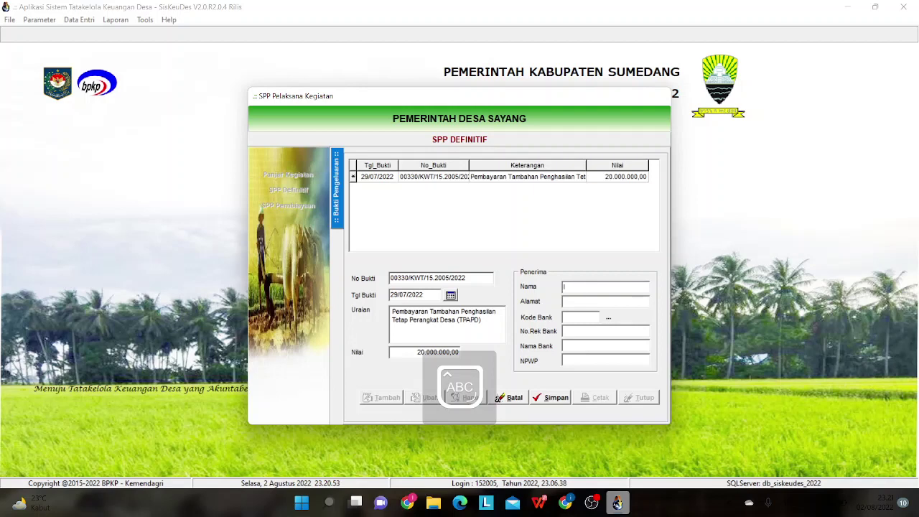
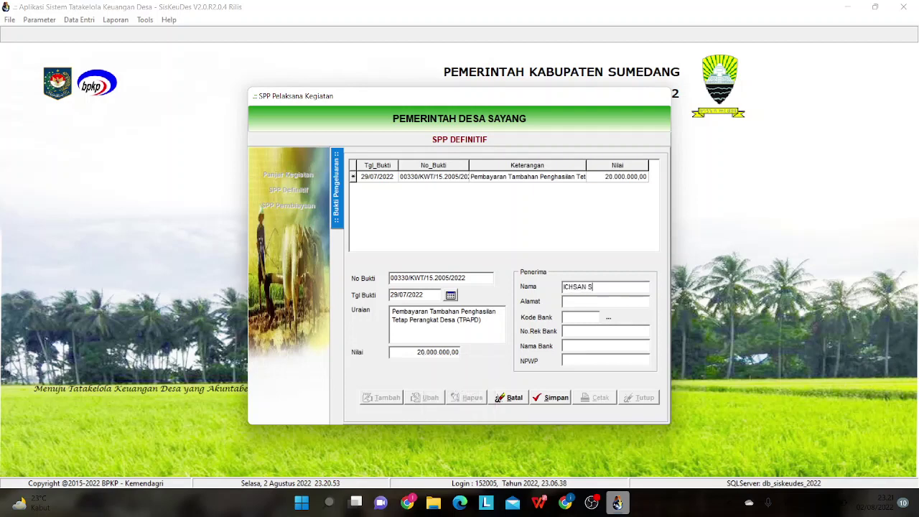
type("S")
type(".AG.")
key("Caps_Lock")
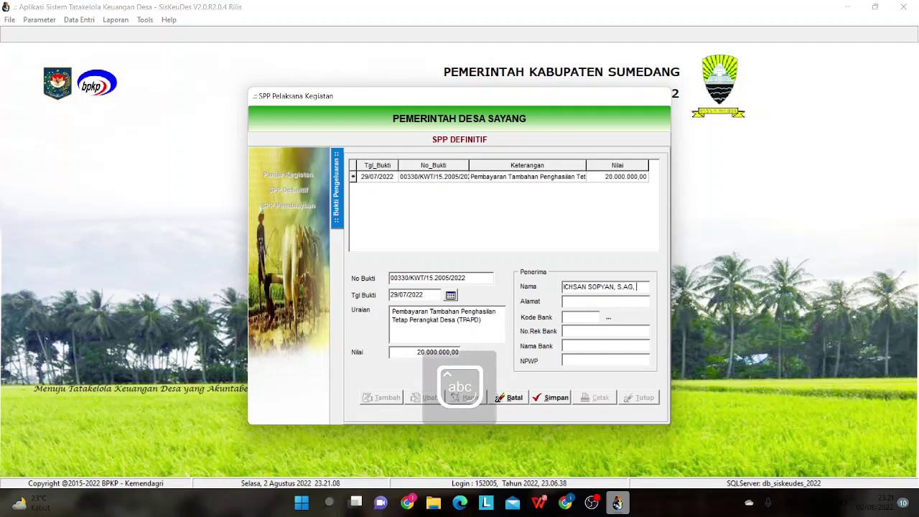
type("dkk")
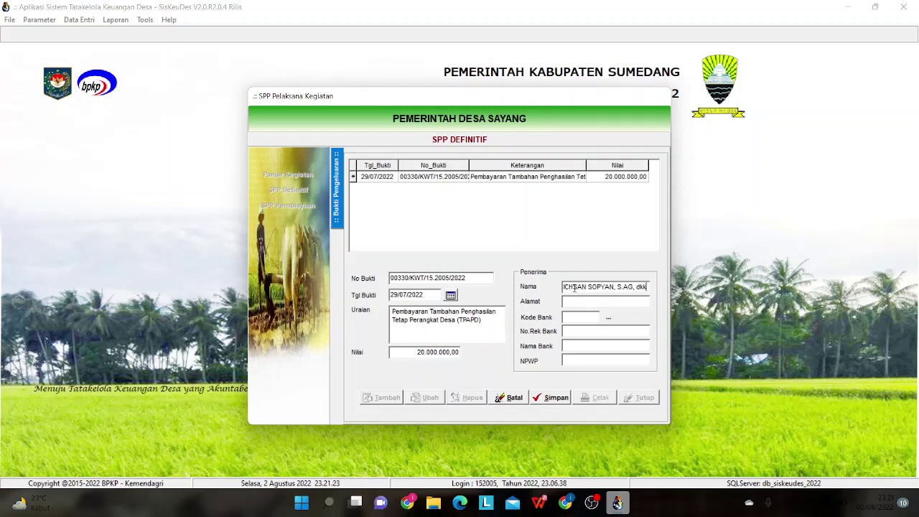
left_click(648, 287)
left_click(556, 398)
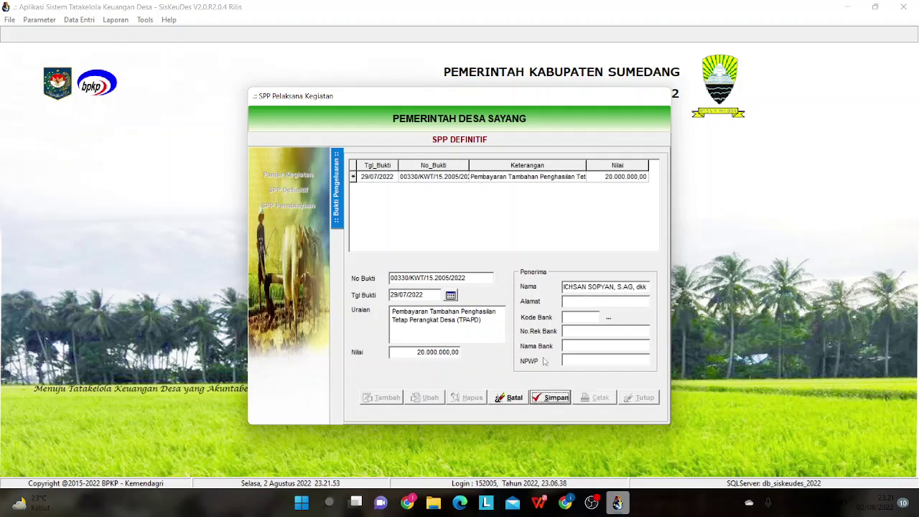
- Add and save a 6% PPh Pasal 21 deduction of 1.200.000,00 on receipt 00330
double_click(505, 179)
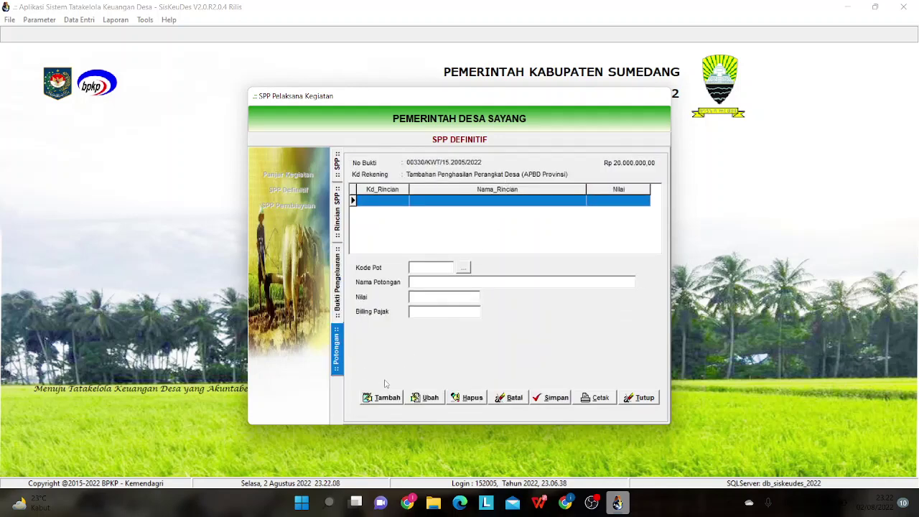
left_click(396, 399)
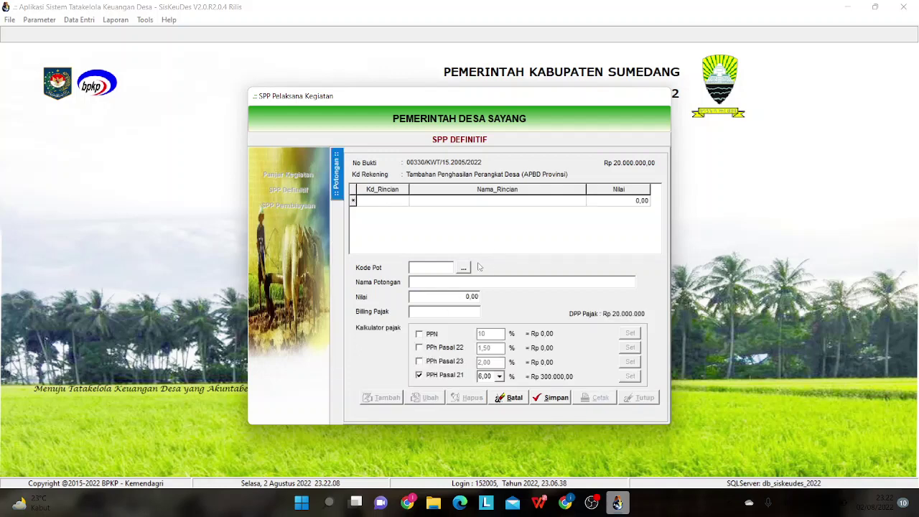
left_click(463, 268)
double_click(466, 206)
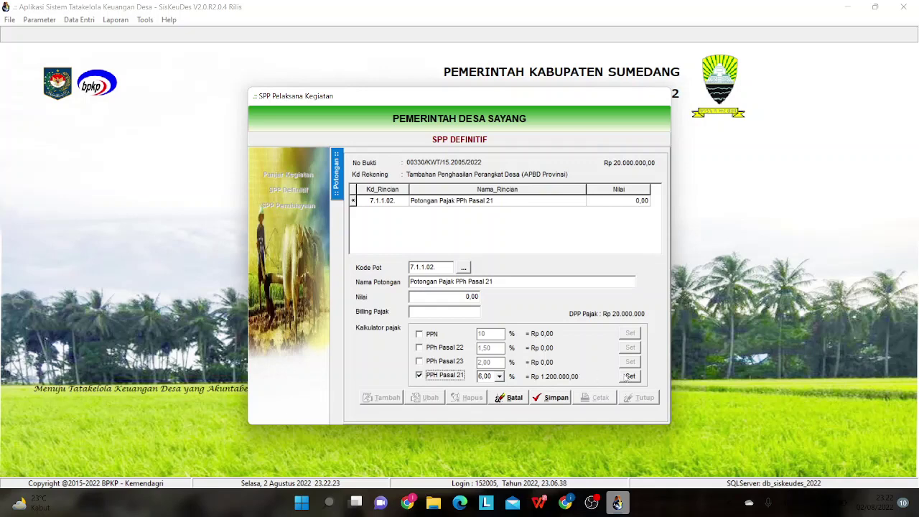
left_click(629, 376)
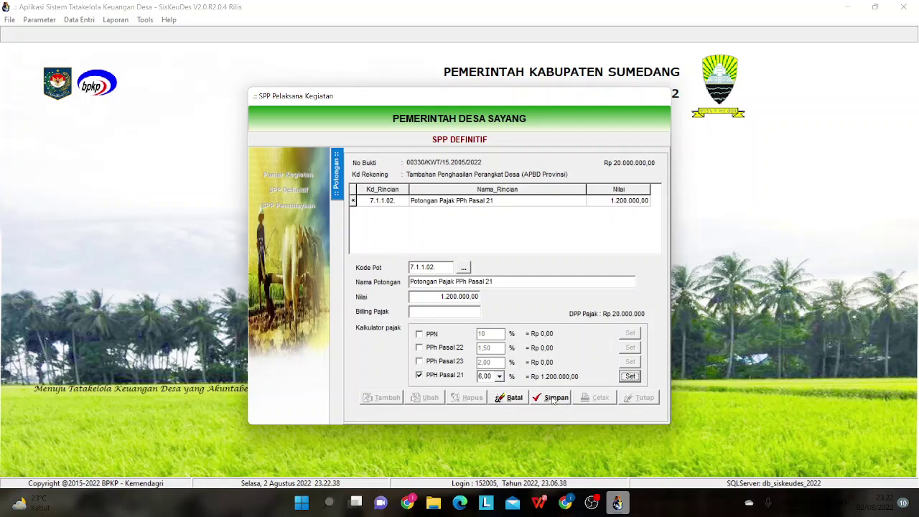
left_click(552, 400)
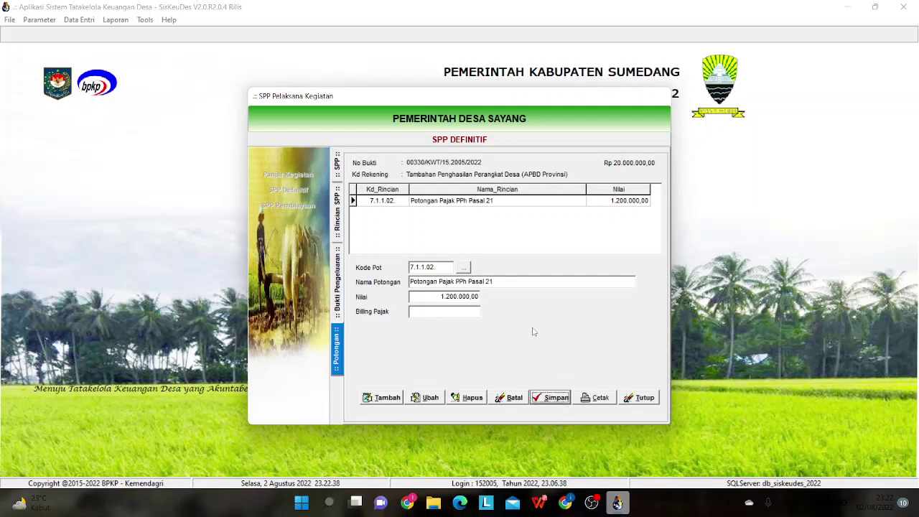
- Preview receipt 00330's print, close the preview and return to the SPP list
left_click(601, 400)
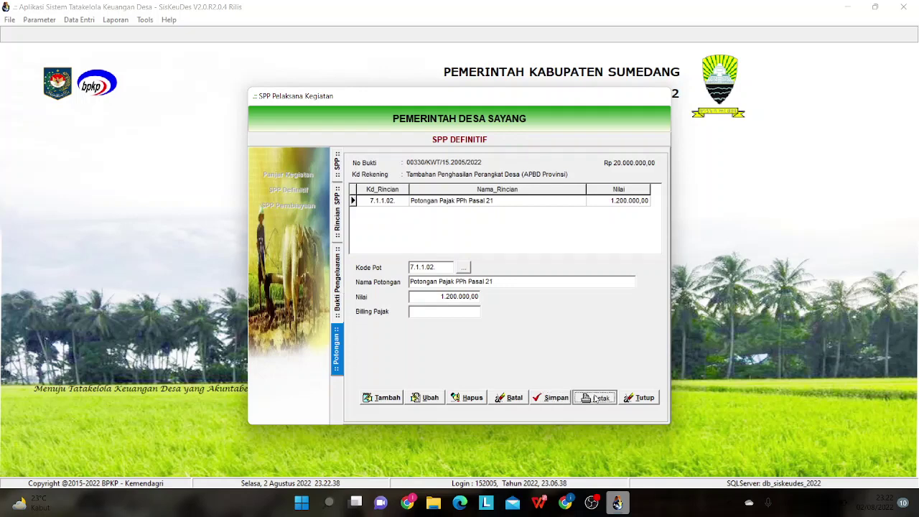
left_click(467, 290)
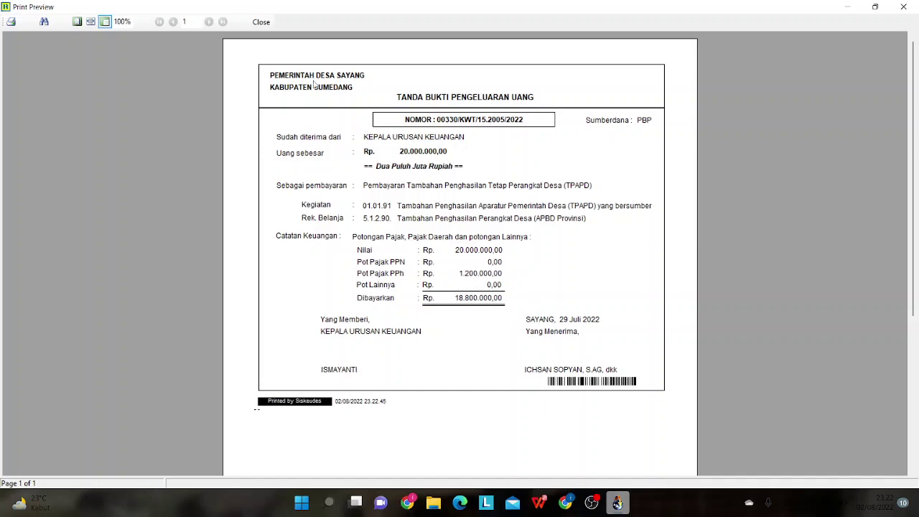
left_click(261, 22)
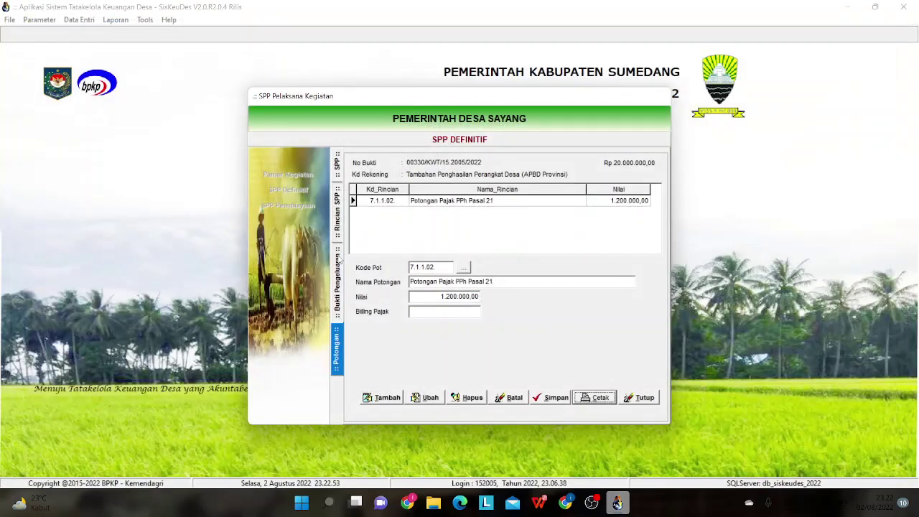
left_click(338, 162)
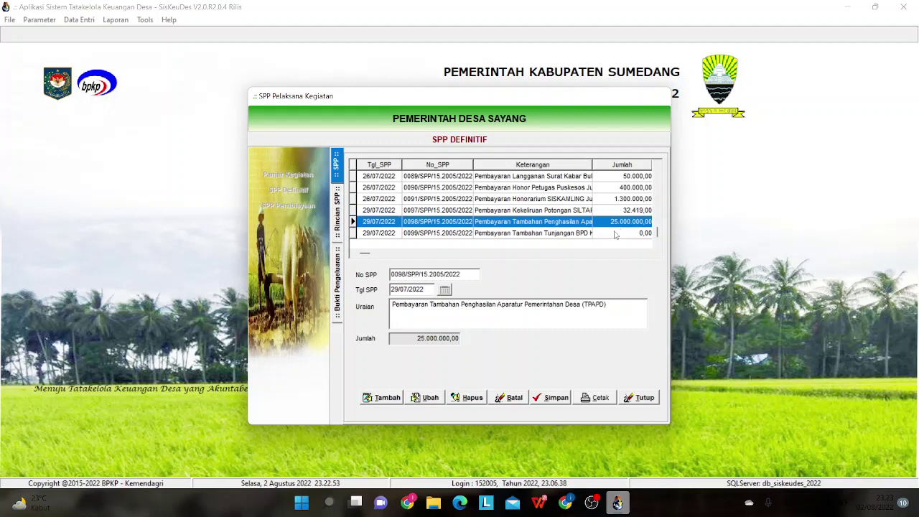
- Select SPP 0099 dated 29/07/2022 in the SPP Definitif list
left_click(602, 235)
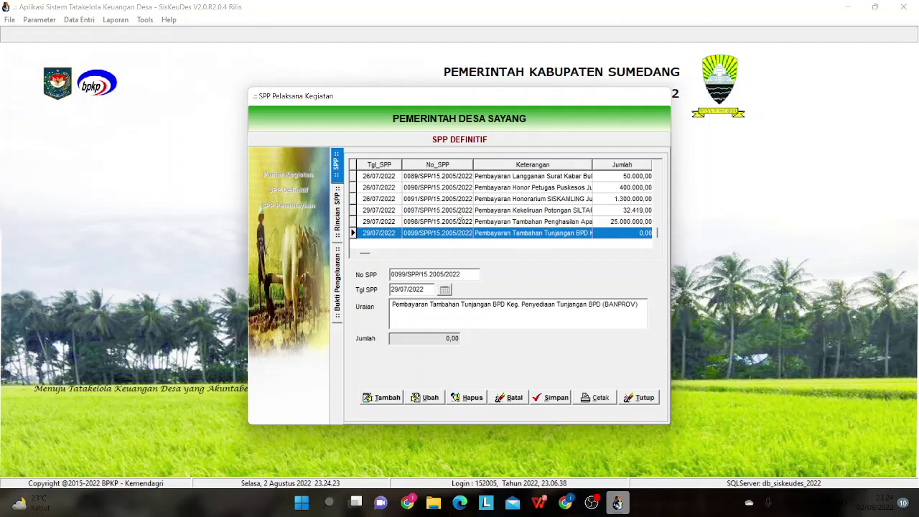
- Start a new detail line for SPP 0099 and choose the Penyediaan Tunjangan BPD activity
double_click(568, 233)
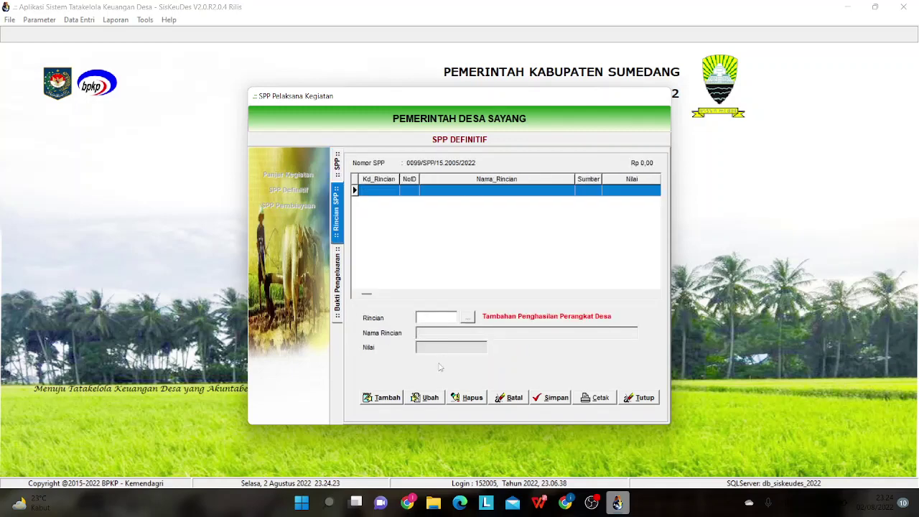
left_click(388, 399)
left_click(468, 318)
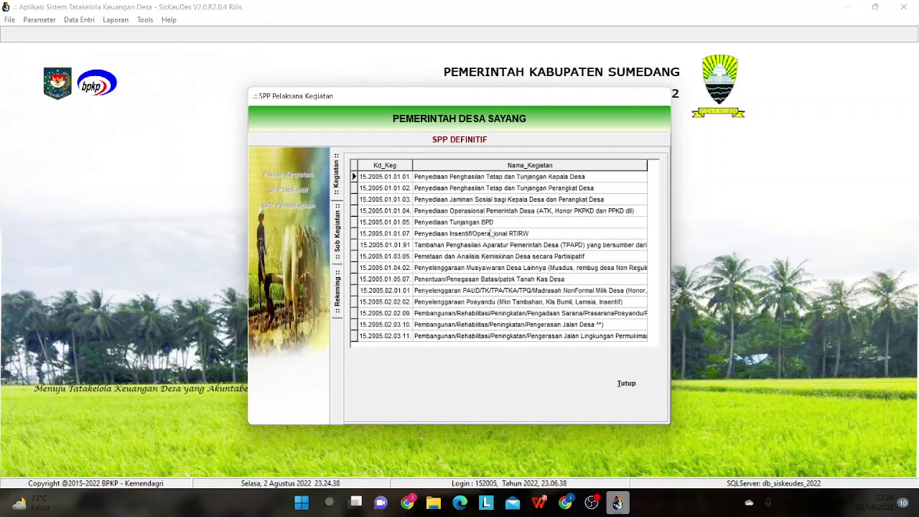
double_click(457, 222)
left_click(336, 228)
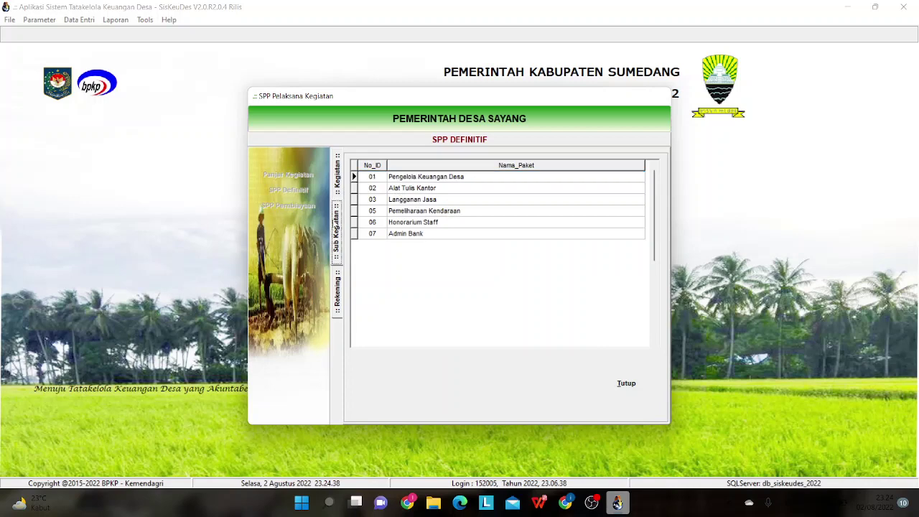
left_click(338, 178)
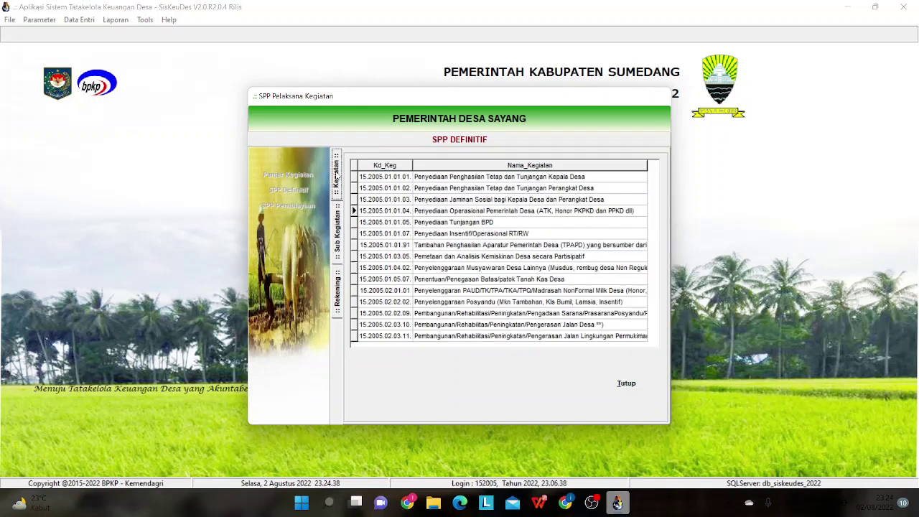
double_click(487, 223)
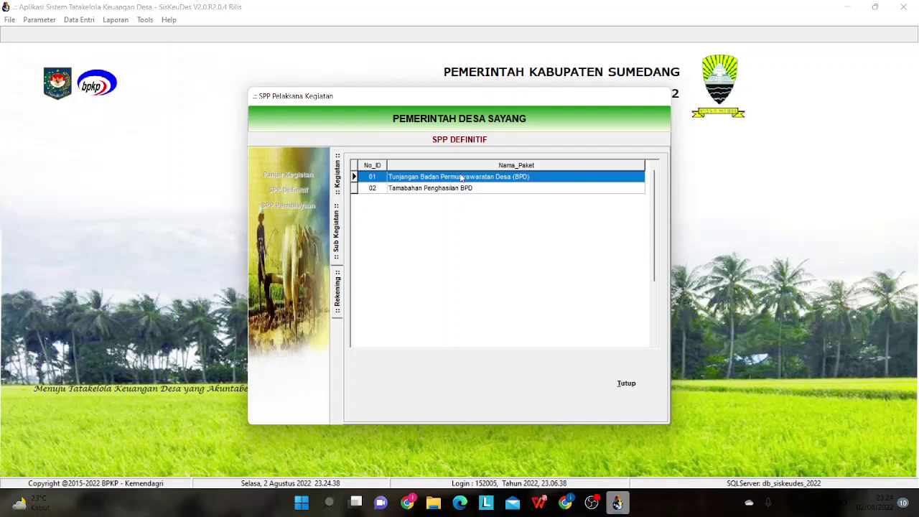
- Pick sub-activity Tambahan Penghasilan BPD and budget line 5.1.4.02 Tunjangan Kinerja BPD, then save
double_click(532, 177)
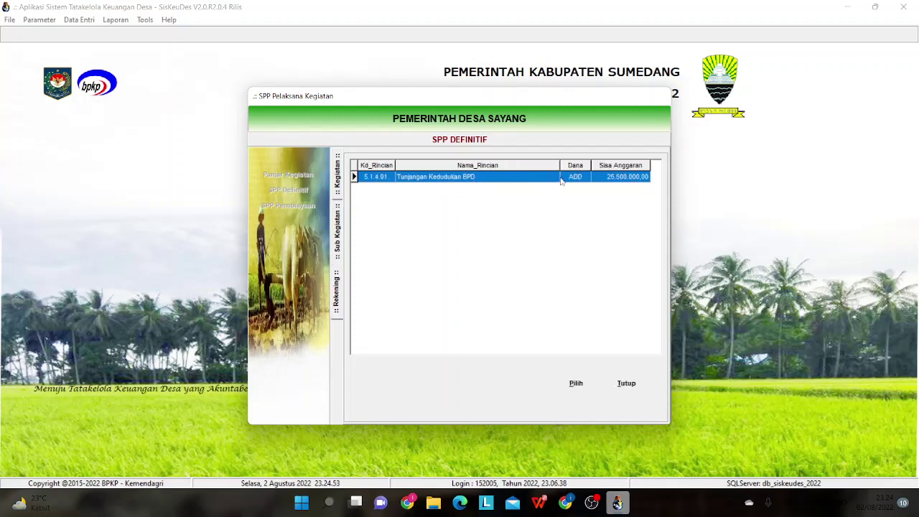
left_click(338, 214)
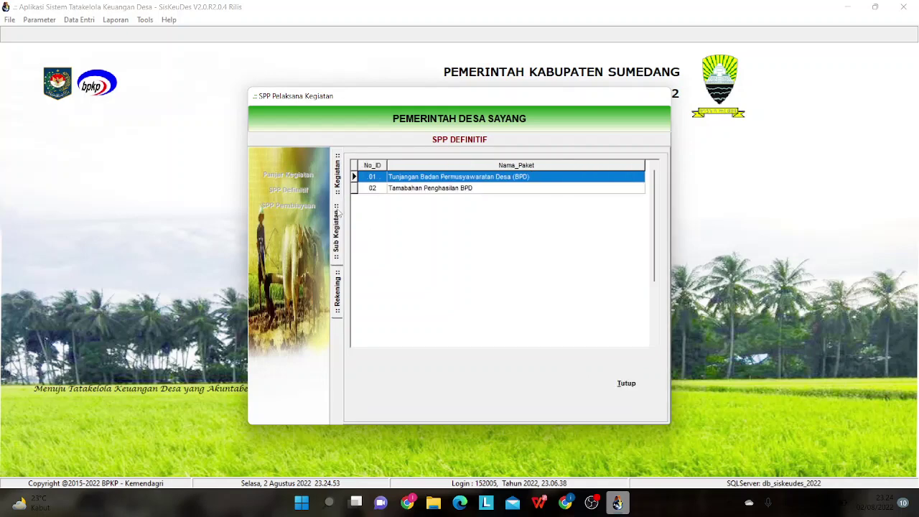
double_click(401, 189)
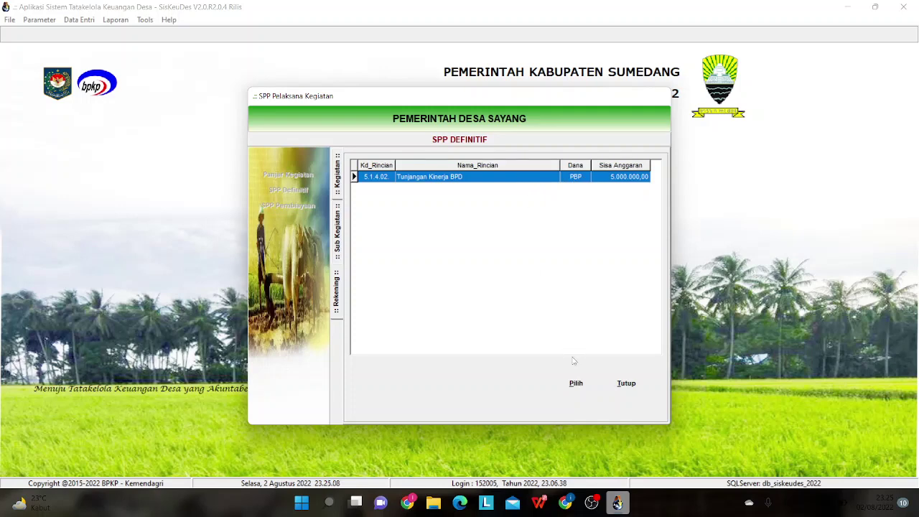
left_click(576, 383)
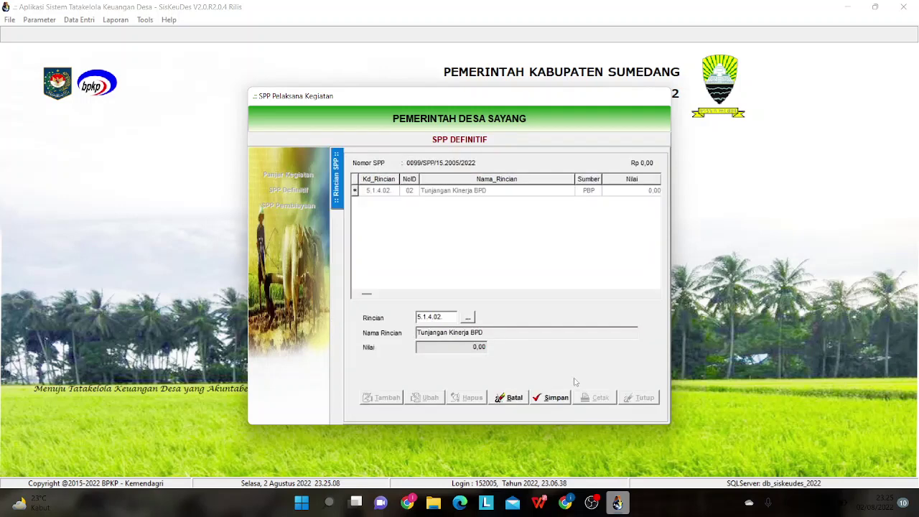
left_click(540, 398)
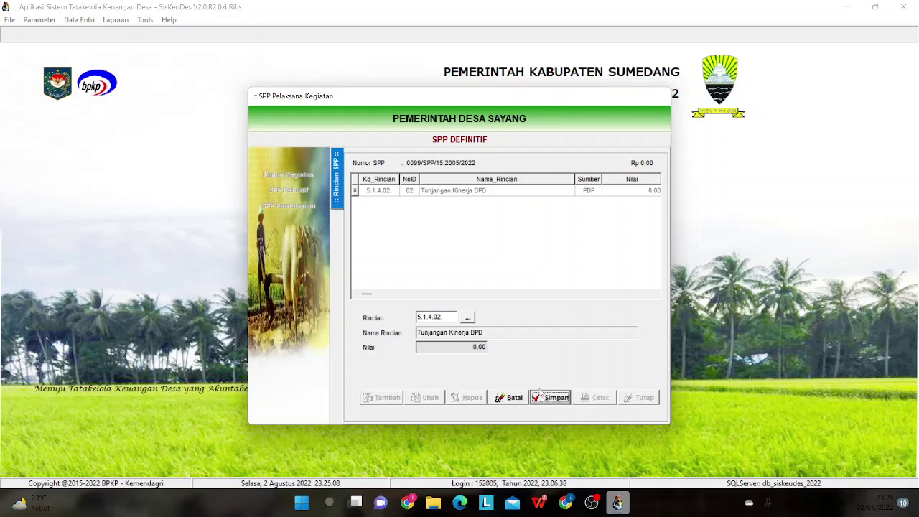
- Create a new payment receipt for this detail line dated 29/07/2022
double_click(505, 189)
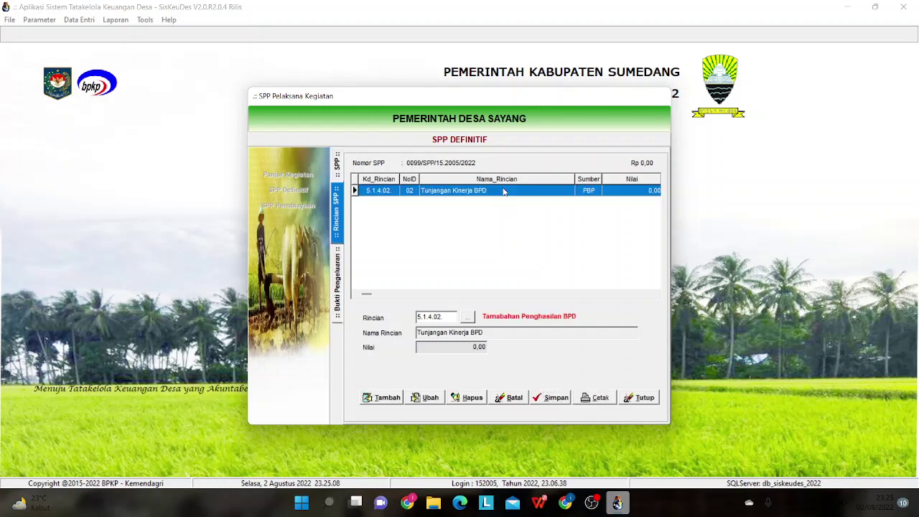
left_click(385, 400)
left_click(451, 296)
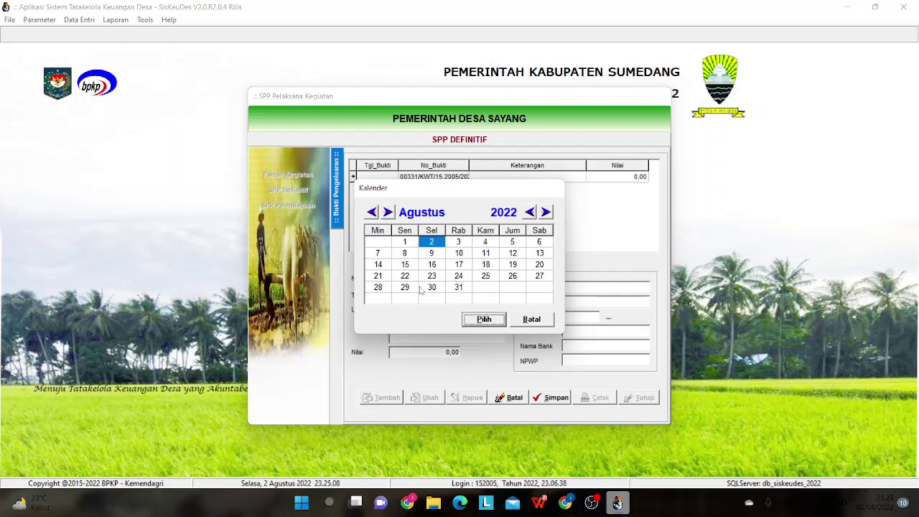
left_click(374, 213)
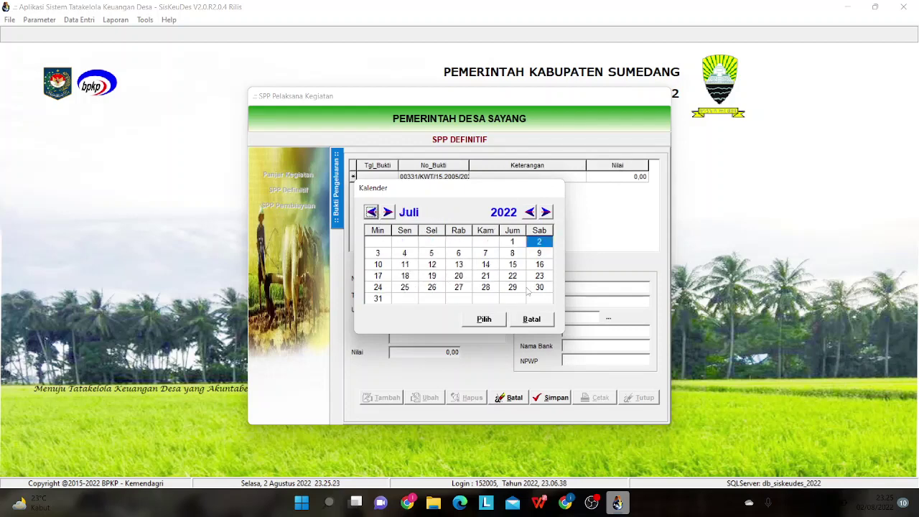
left_click(512, 287)
left_click(496, 321)
- Write the receipt description 'Pembayaran Tambahan Tunjangan BPD (Banprov'
left_click(454, 328)
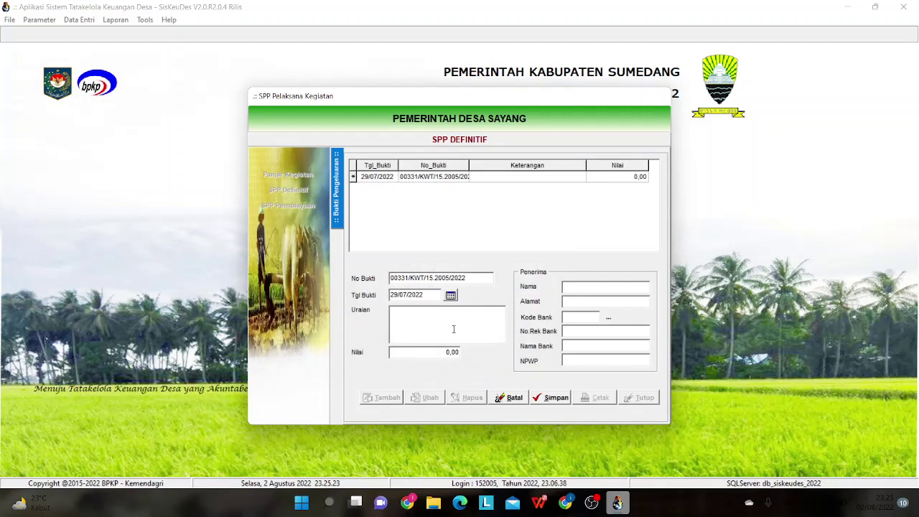
type("P")
type("mbayaran Tambahan Tu nja")
key("BackSpace")
key("BackSpace")
key("BackSpace")
key("BackSpace")
key("BackSpace")
type("unjangan ")
type("BPD")
type("(Banprov")
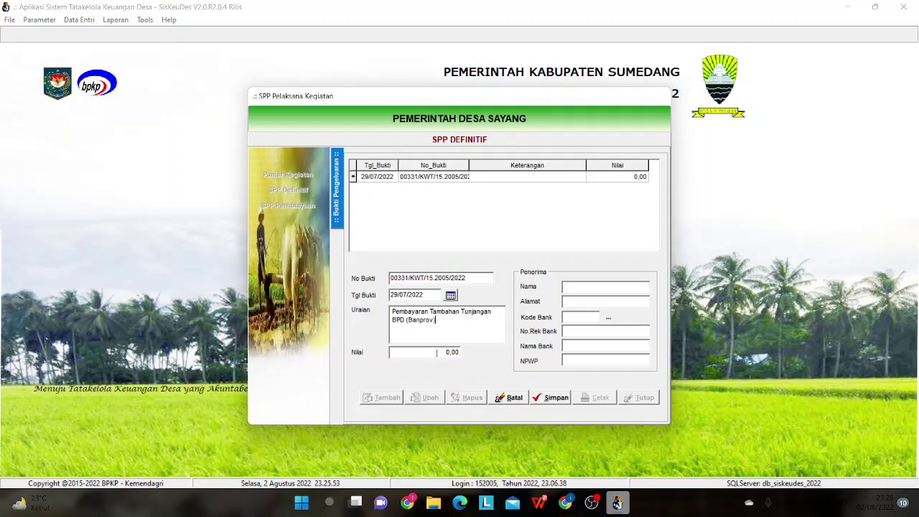
- Enter 5.000.000,00 as the receipt value, fill in the recipient's name, and save the receipt
left_click(436, 352)
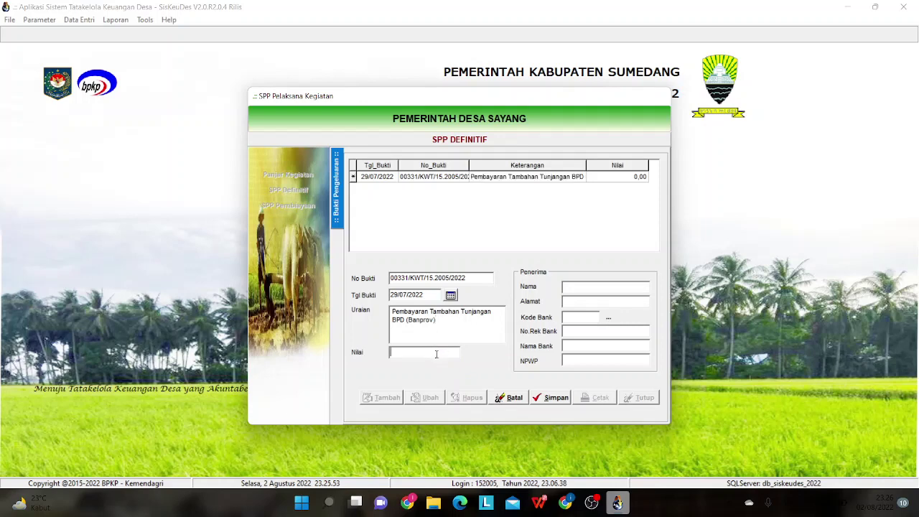
type("5000000")
left_click(593, 287)
key("Caps_Lock")
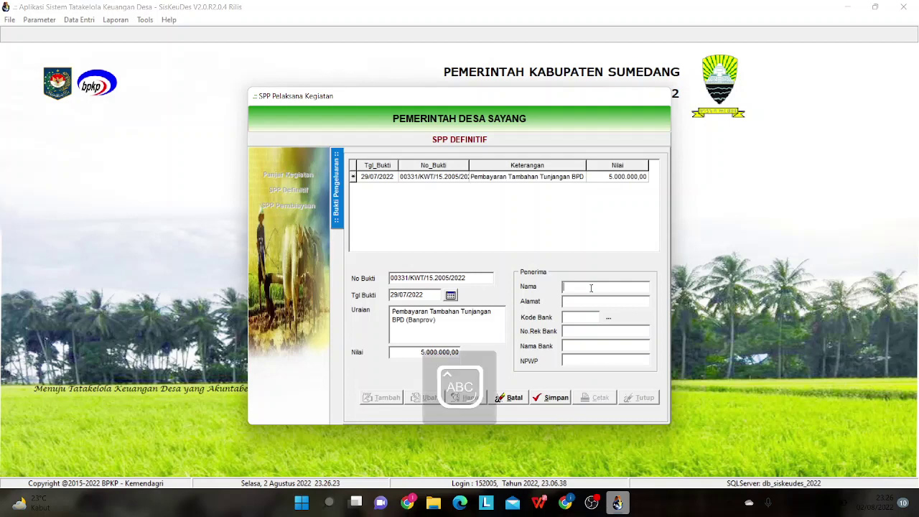
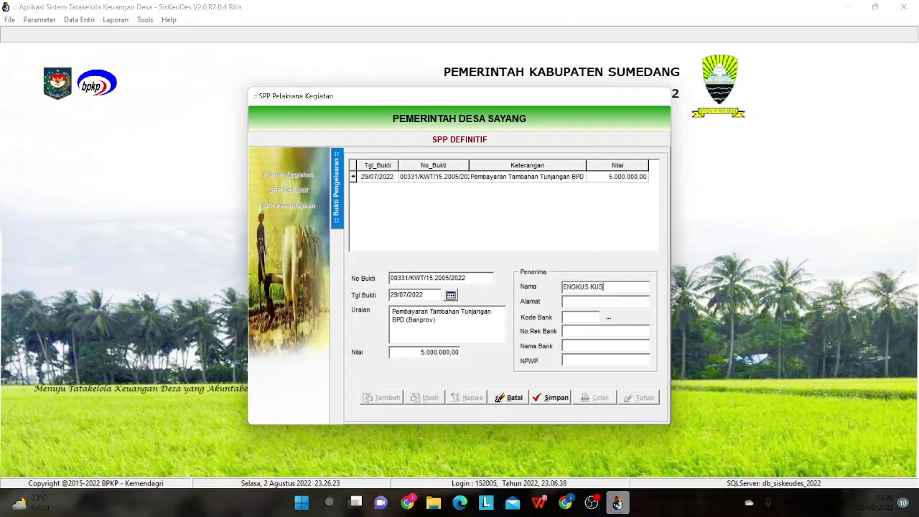
type(",")
type(" S")
type(".p")
type("P")
type("D")
type(",")
key("Caps_Lock")
type("dkk")
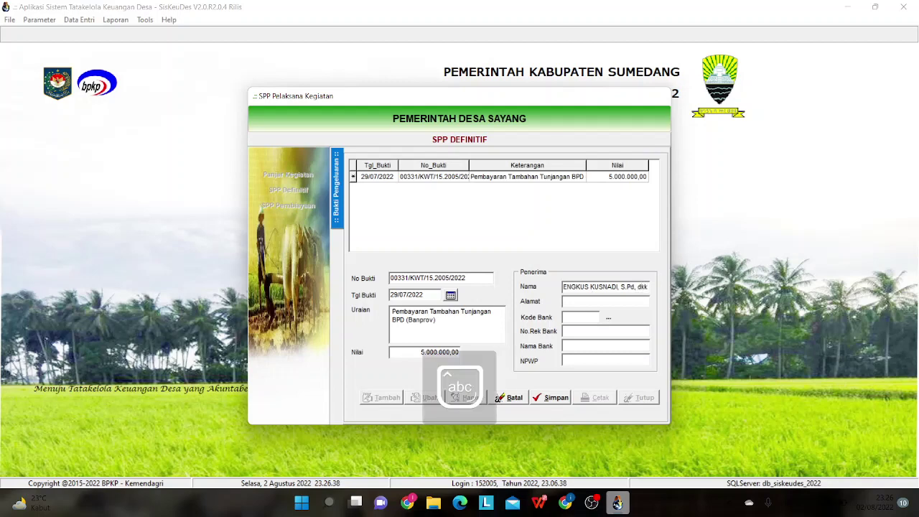
left_click(566, 397)
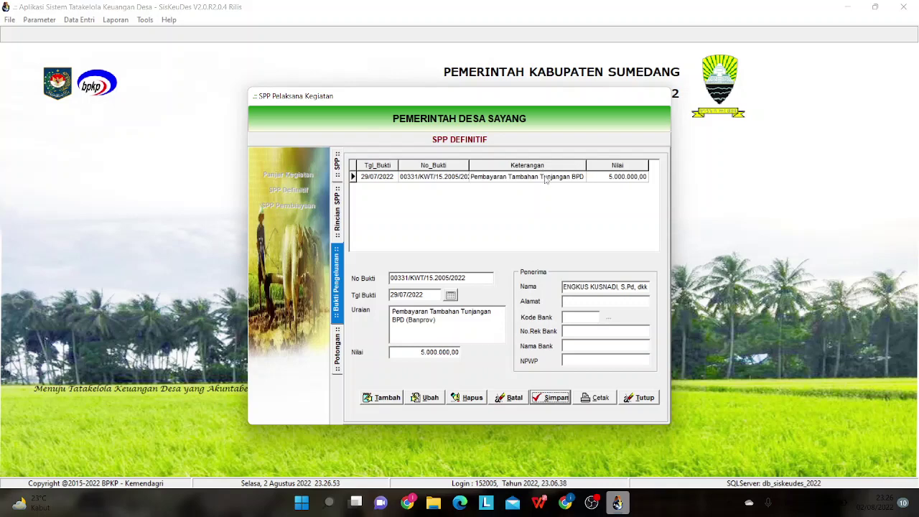
- Add a 7.1.1.02 PPh Pasal 21 deduction at 6% totalling 300.000,00, save it, and print the receipt
double_click(546, 180)
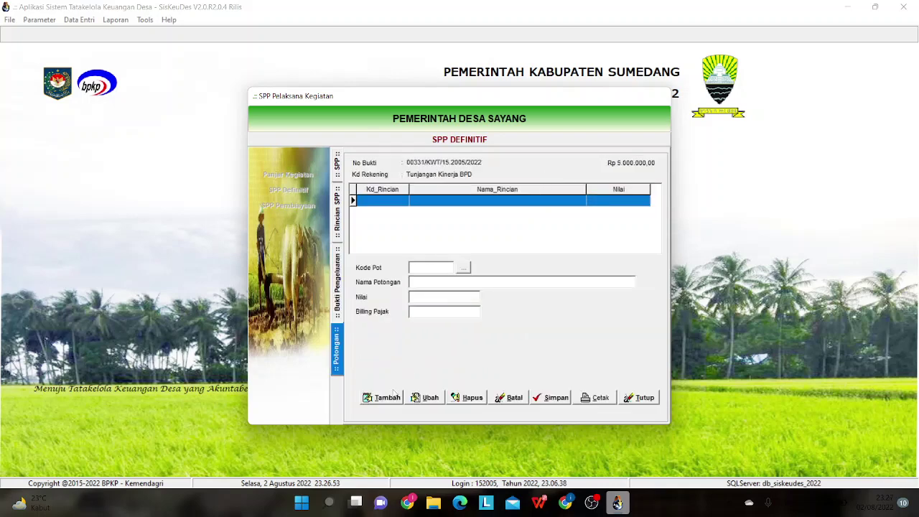
left_click(388, 397)
left_click(464, 267)
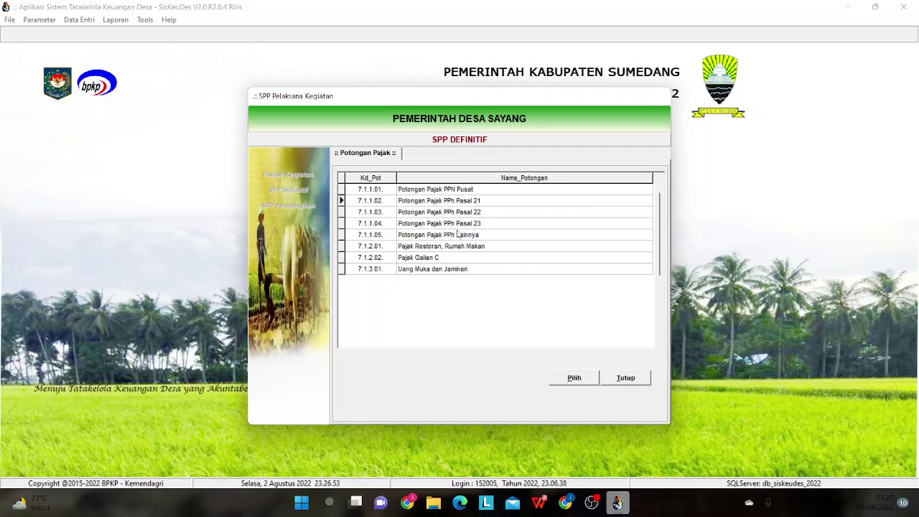
double_click(461, 202)
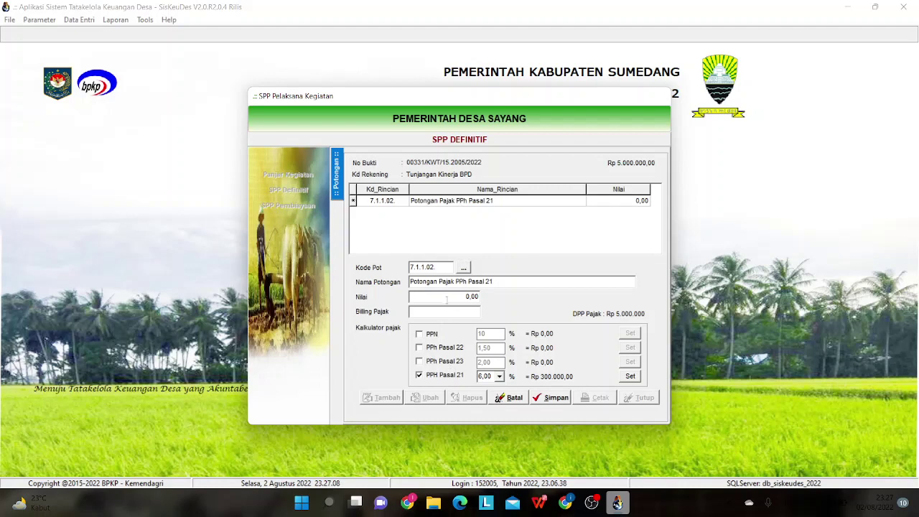
left_click(420, 376)
left_click(421, 375)
left_click(631, 377)
left_click(552, 399)
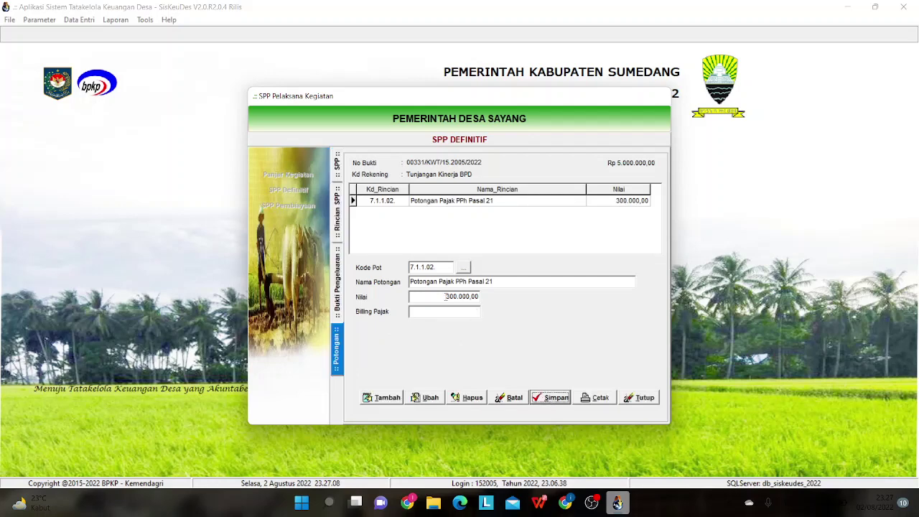
left_click(599, 398)
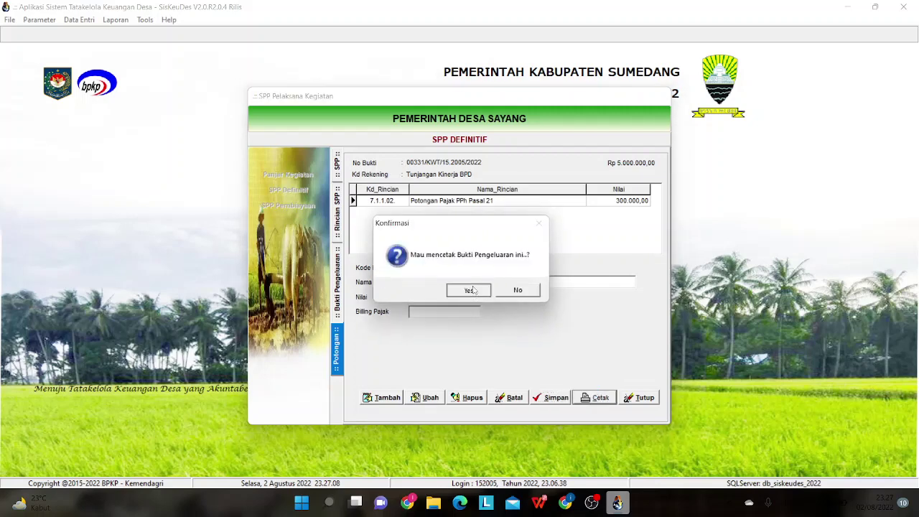
left_click(468, 288)
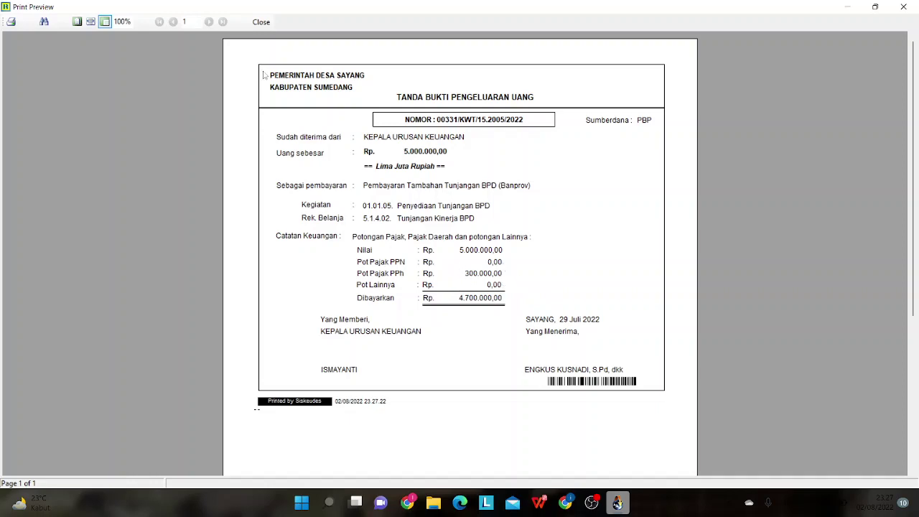
left_click(262, 21)
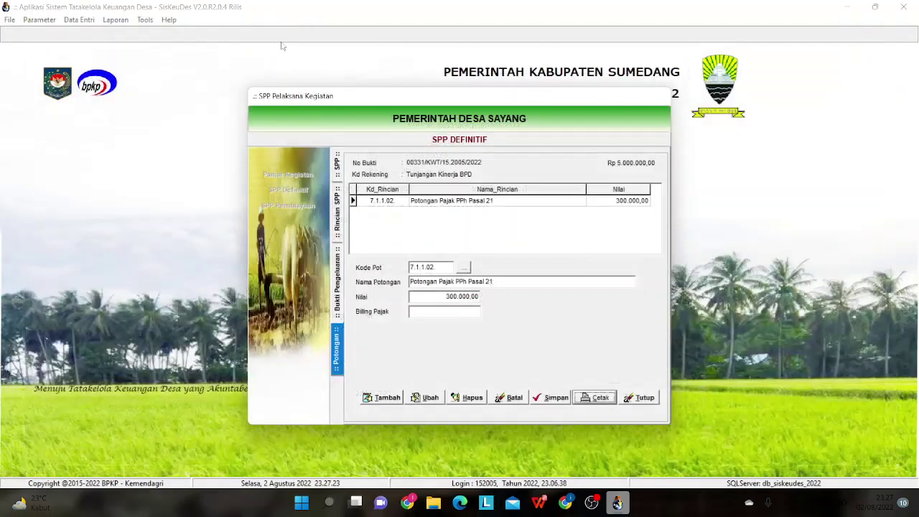
left_click(337, 286)
- Review SPP 0098's detail lines and the payment evidence of line 01, then return to the SPP list
left_click(336, 215)
left_click(335, 174)
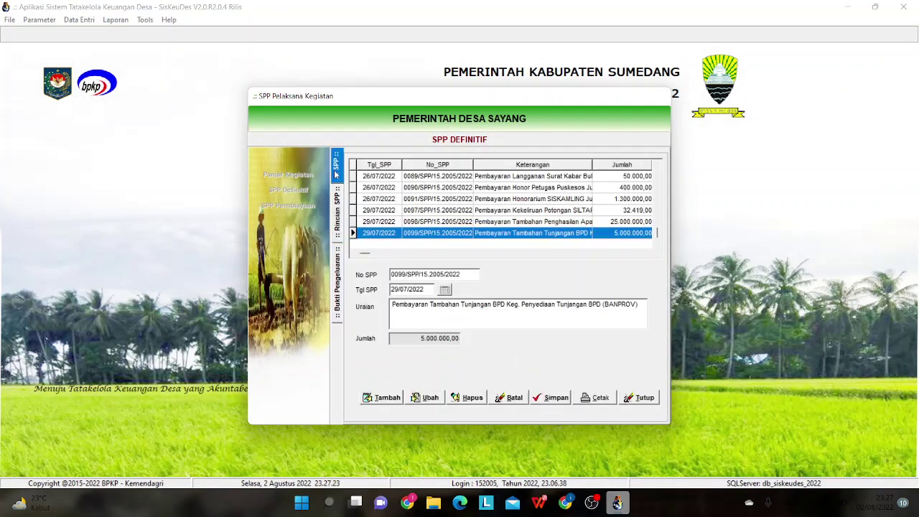
double_click(502, 222)
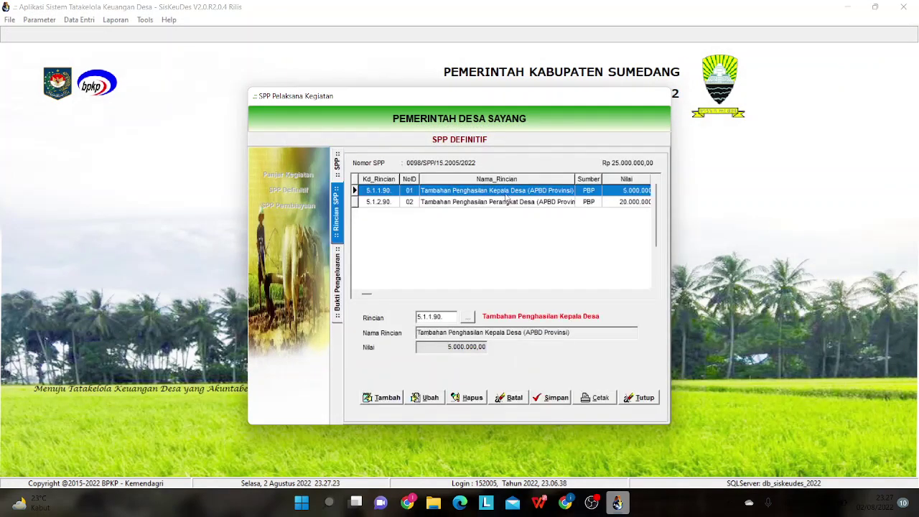
double_click(526, 191)
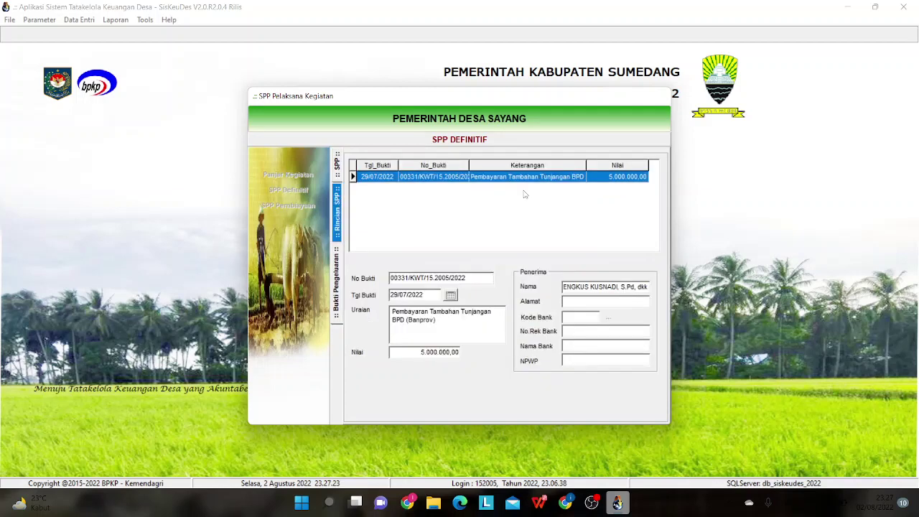
left_click(335, 215)
left_click(337, 171)
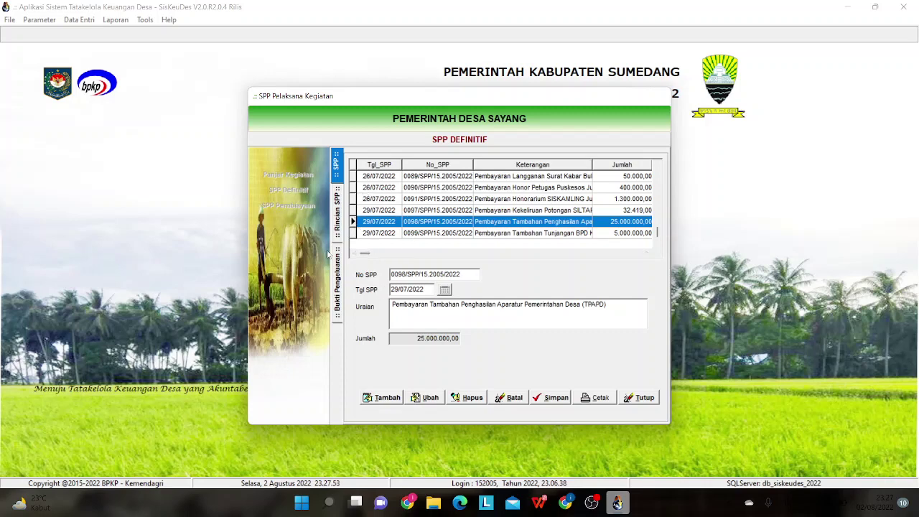
- Close and reopen the SPP Definitif records, then exit the SPP Pelaksana Kegiatan window
left_click(627, 400)
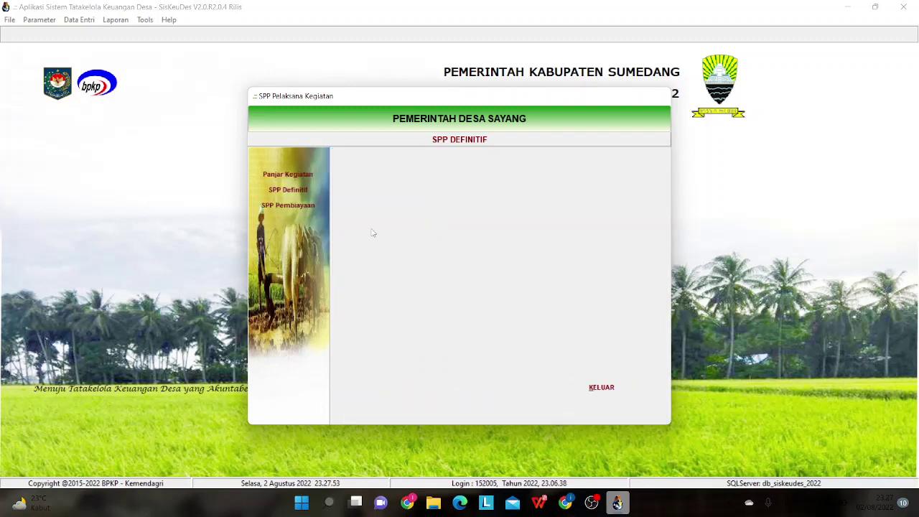
left_click(286, 191)
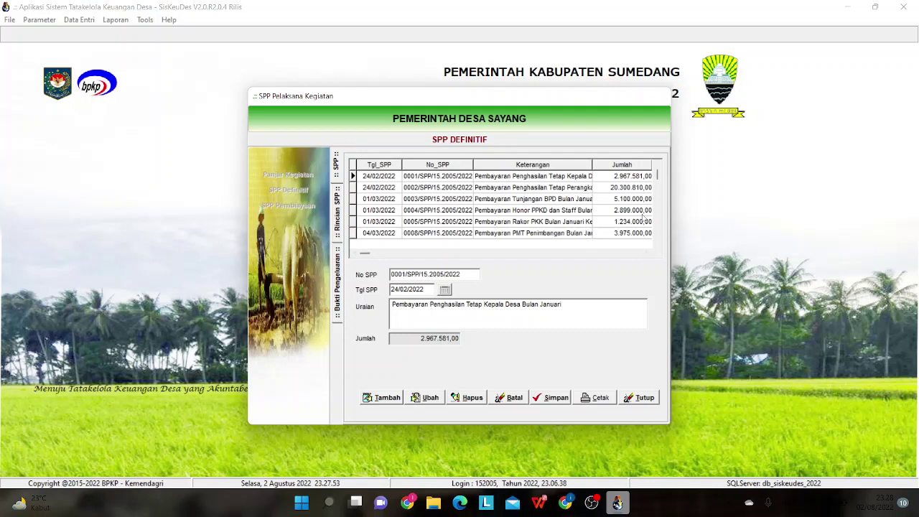
left_click_drag(657, 174, 659, 256)
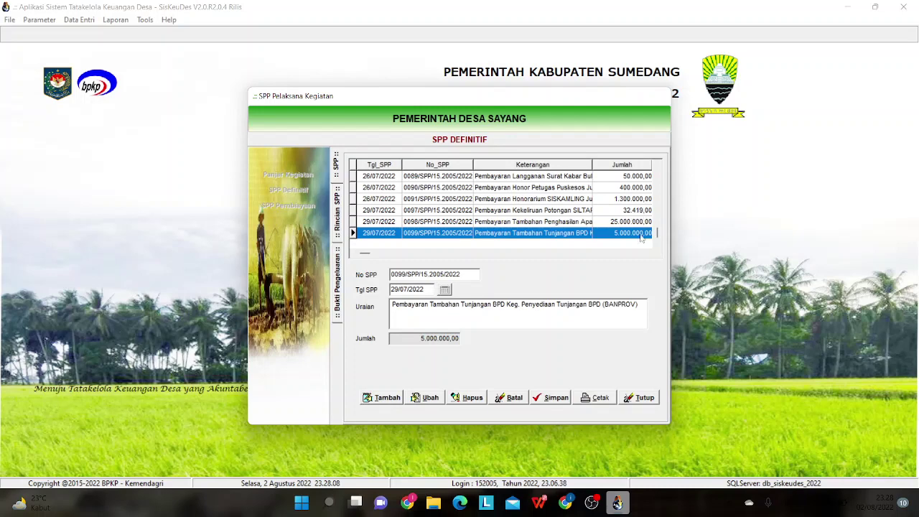
left_click(649, 399)
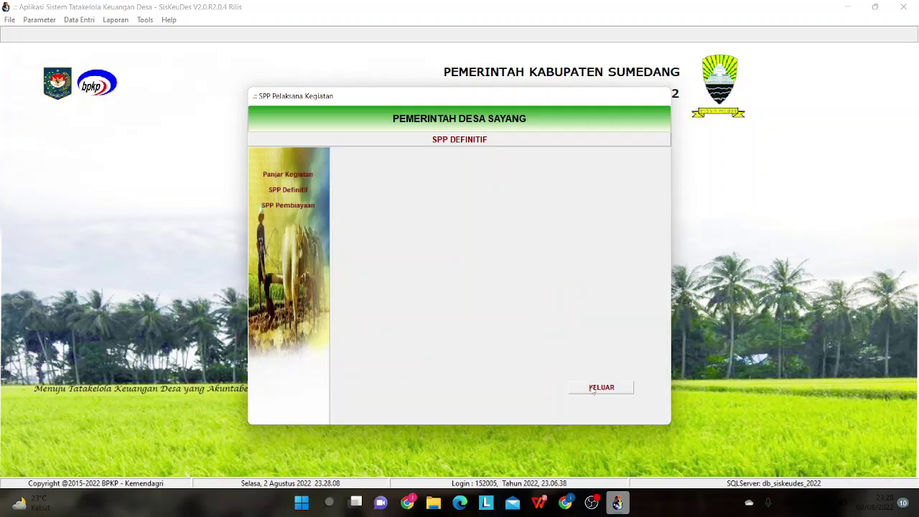
left_click(593, 389)
- Open the Mutasi Kas bank withdrawal (Pengambilan) records and start a new entry
left_click(84, 21)
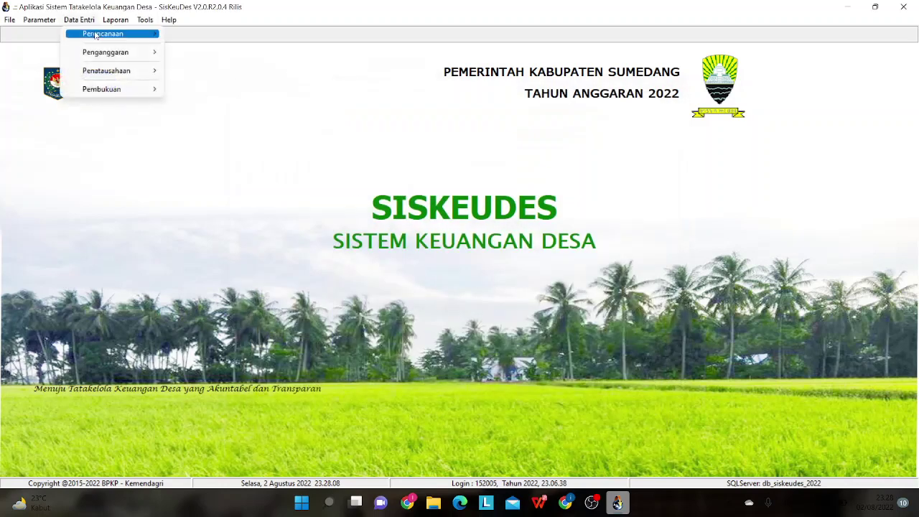
mouse_move(119, 70)
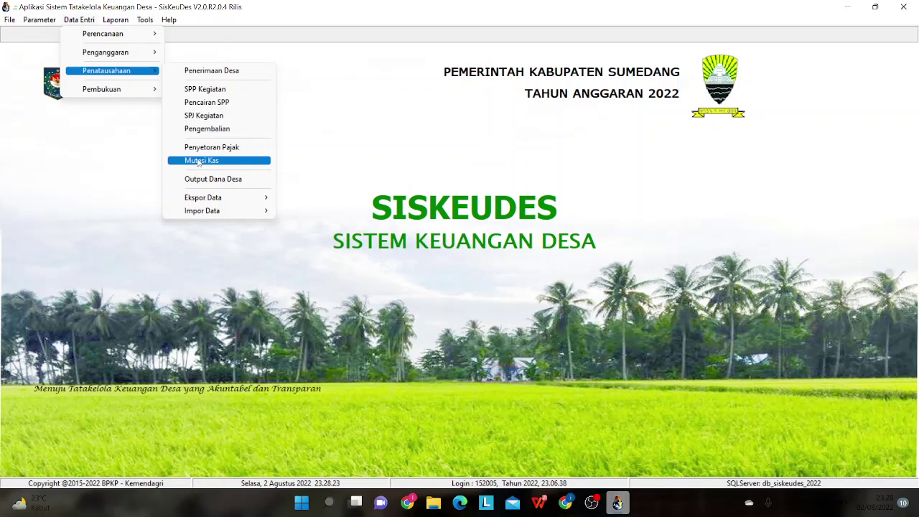
left_click(199, 161)
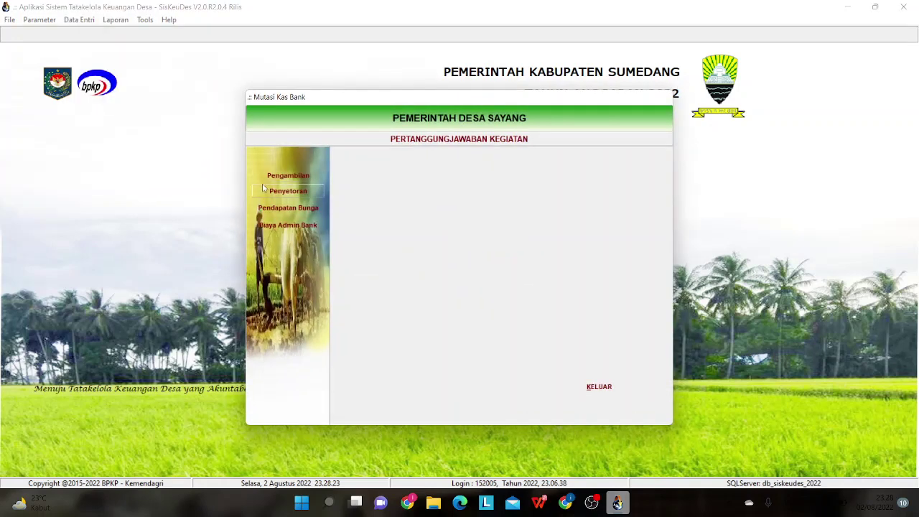
left_click(305, 176)
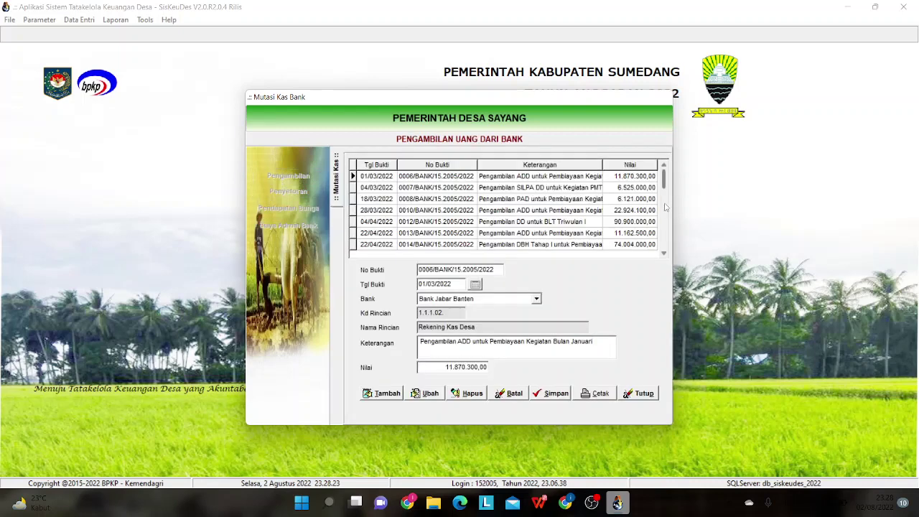
left_click_drag(664, 180, 663, 251)
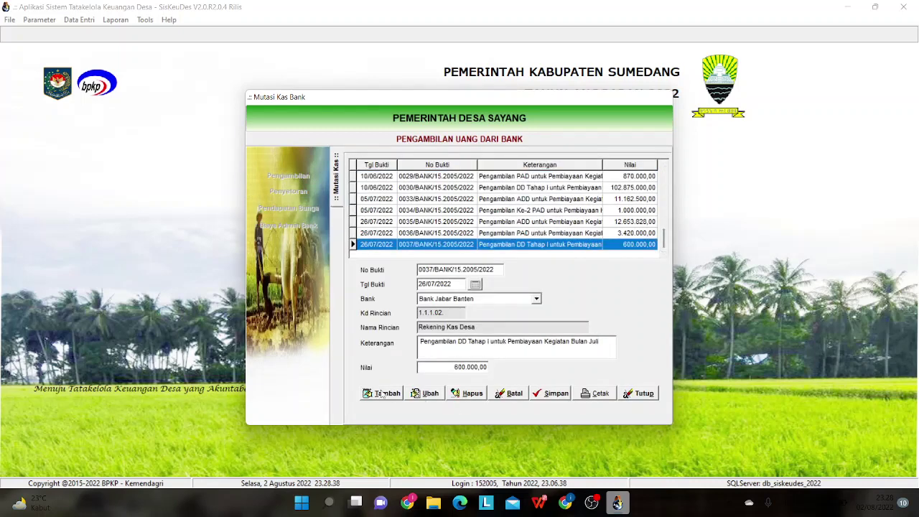
left_click(400, 395)
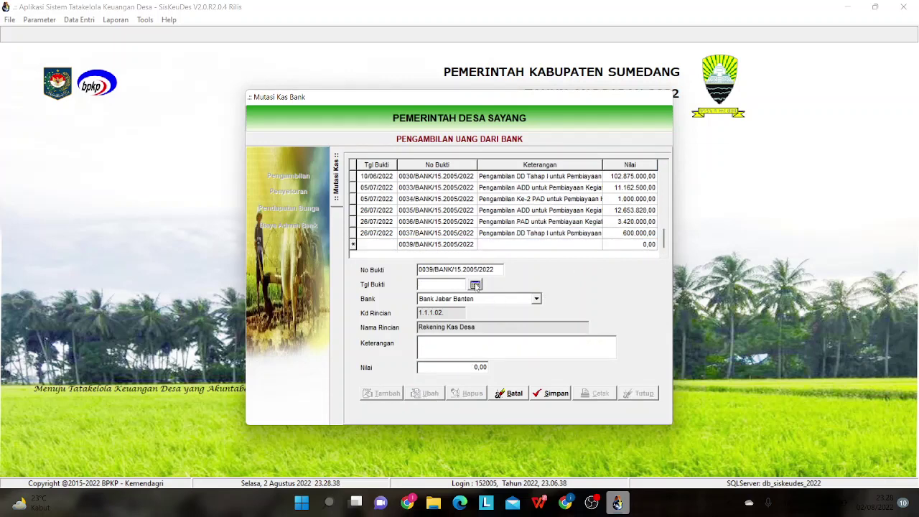
- Set the withdrawal's Tgl Bukti to 29/07/2022
left_click(475, 286)
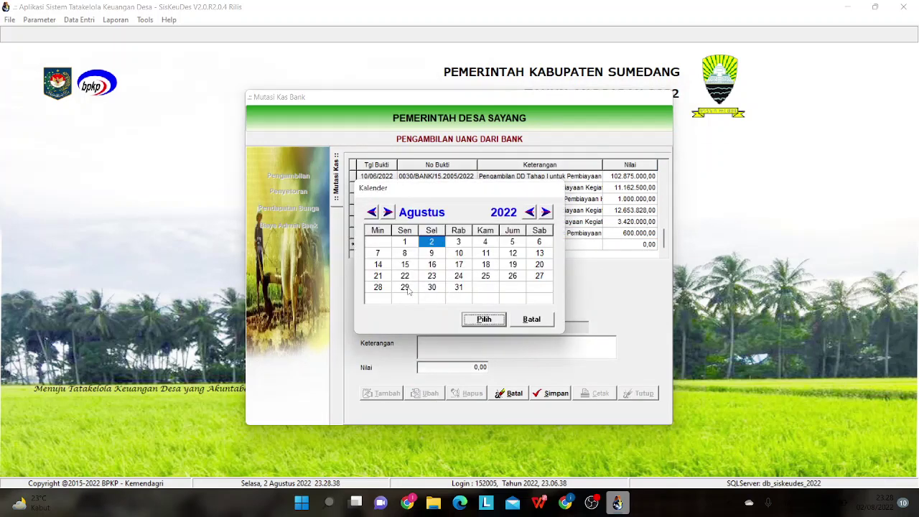
left_click(372, 212)
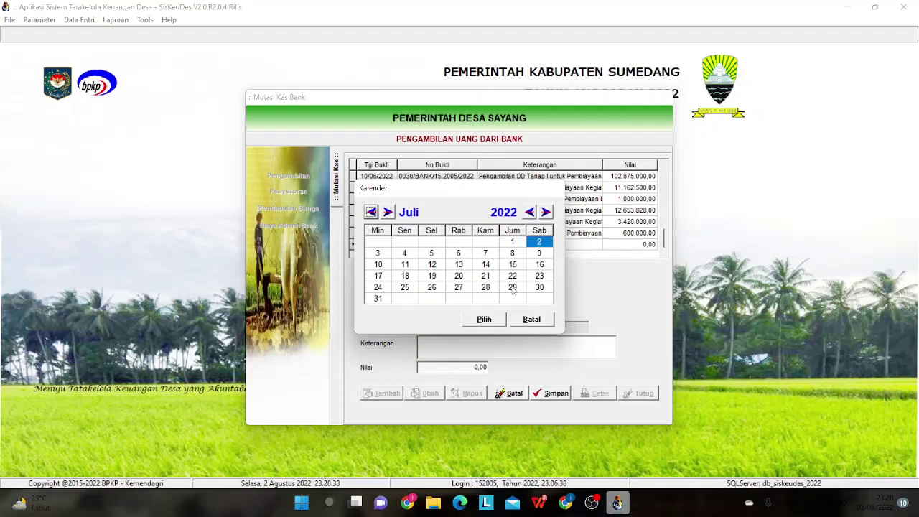
left_click(513, 288)
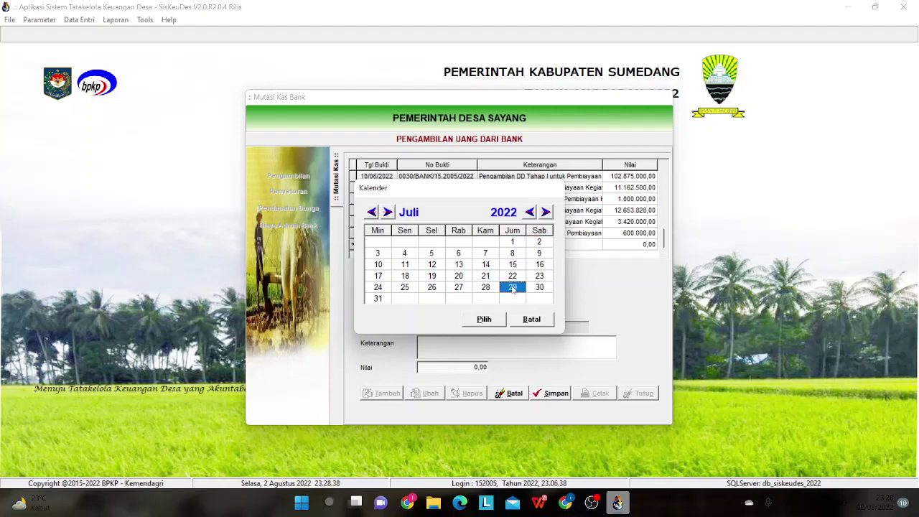
left_click(540, 503)
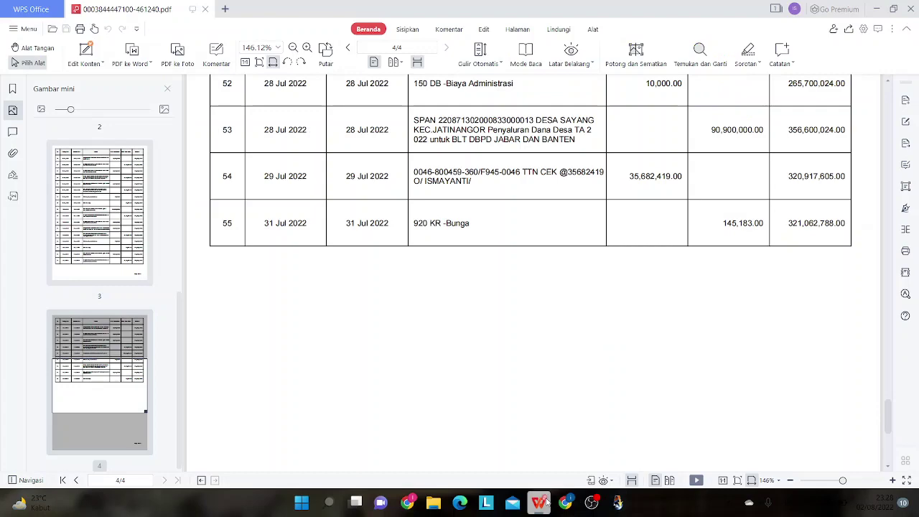
left_click(549, 499)
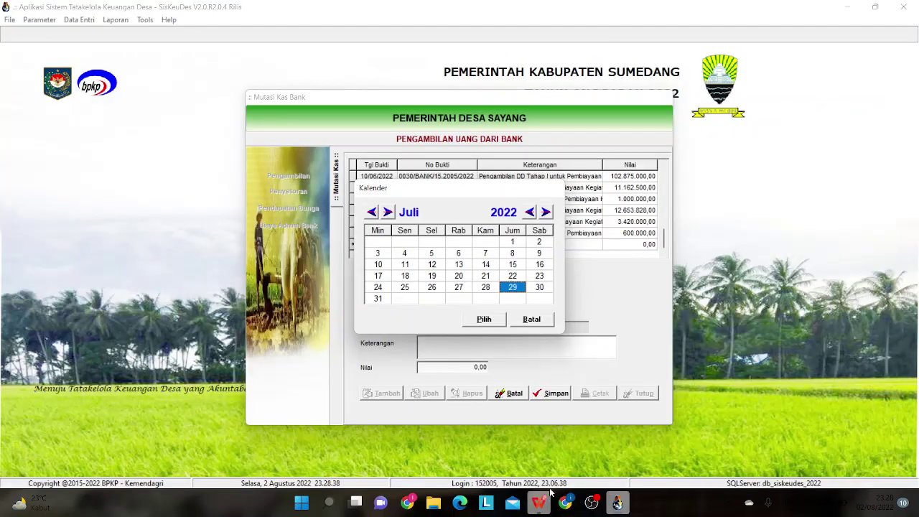
left_click(494, 319)
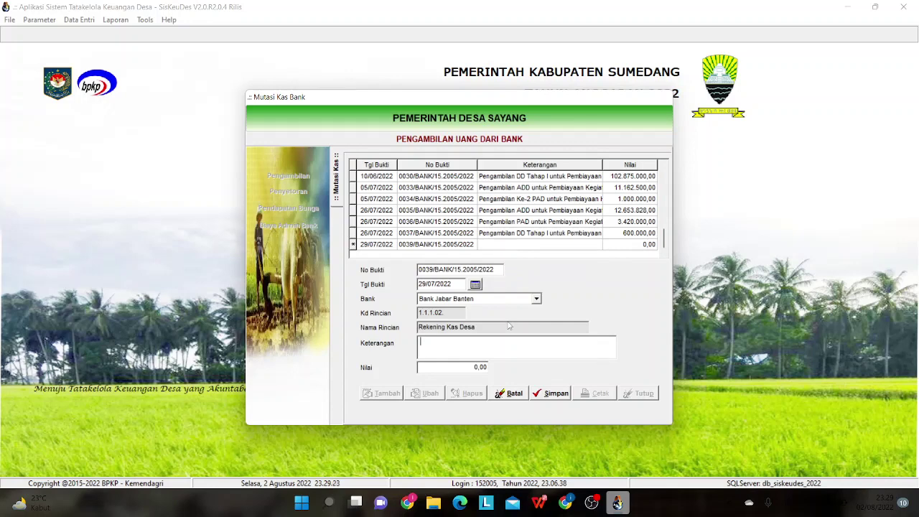
- Enter the description 'Pengambilan Banprov untuk Kegiatan Bulan Juli' for withdrawal 0039
type("Per")
type("gambil")
type("an ")
type("Banp")
type("rov ")
type("untuk ")
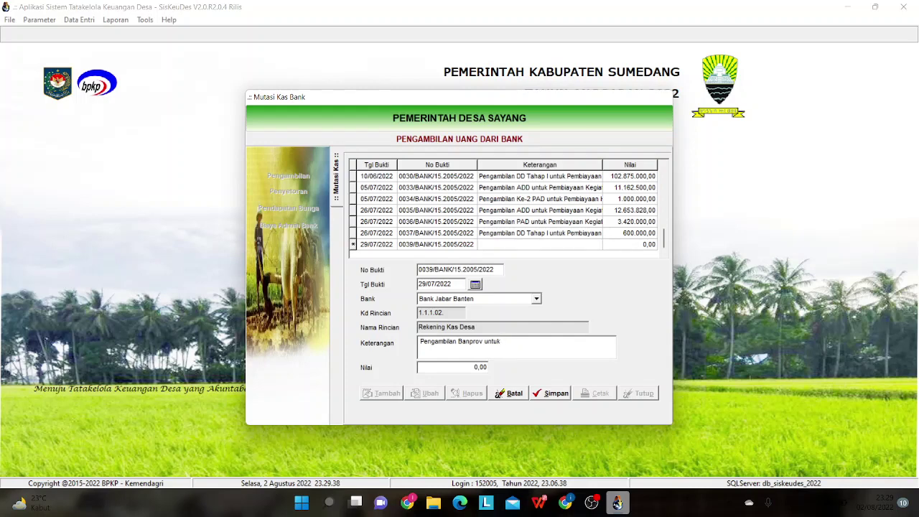
type("Kegiatan")
type("Bulan Juli")
right_click(496, 340)
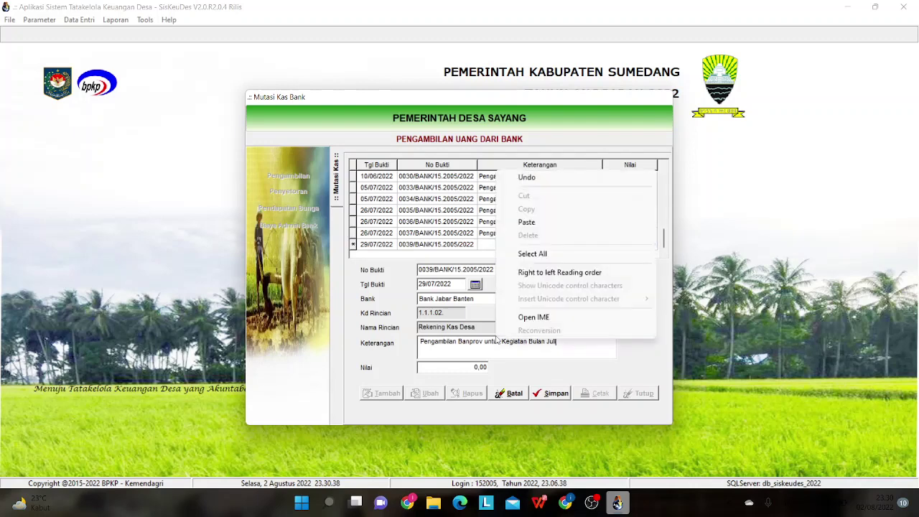
left_click(521, 369)
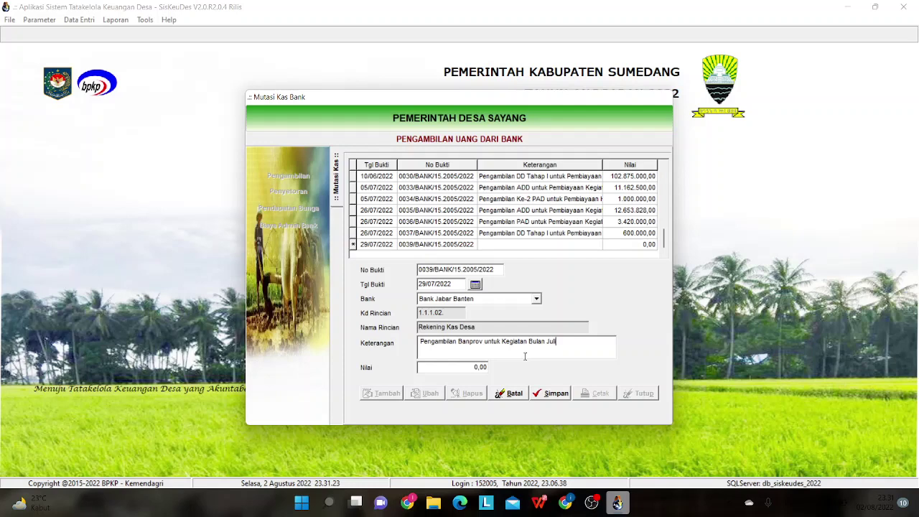
- Set the amount to 30.000.000,00, save the withdrawal, and close the form
left_click(474, 368)
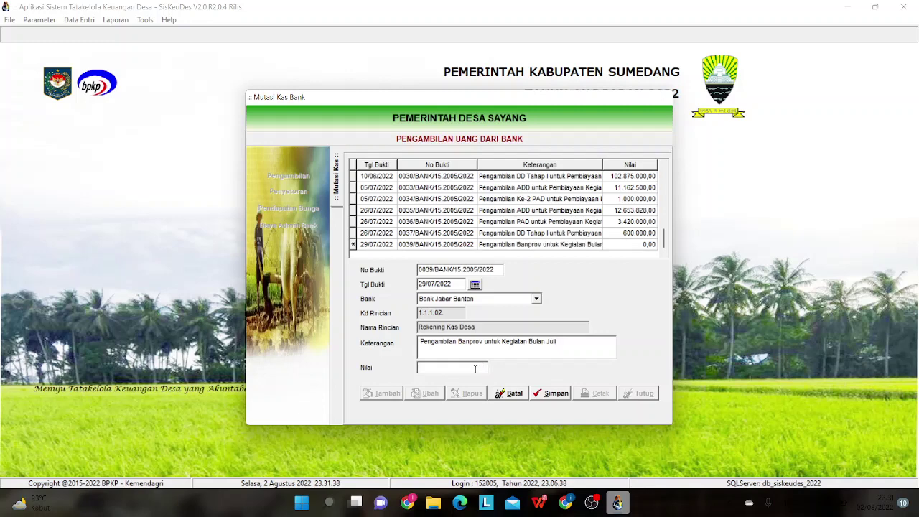
type("30000000")
key("Tab")
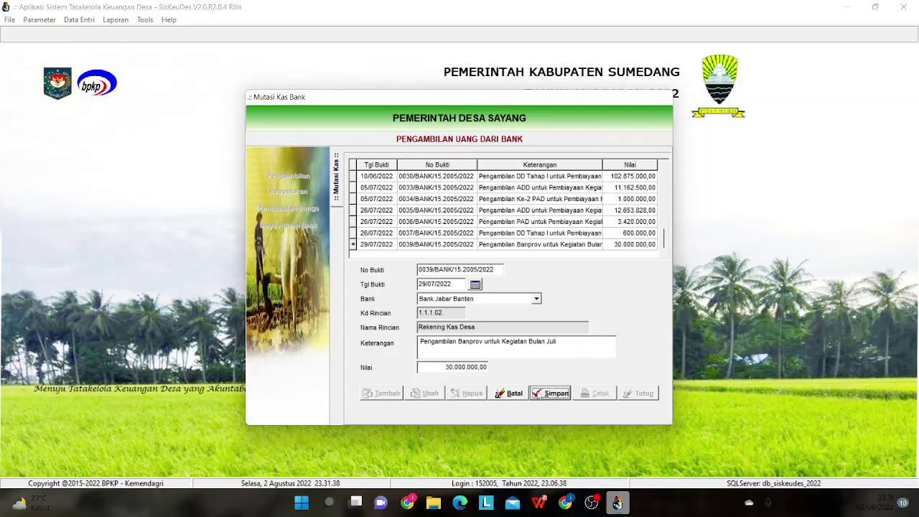
left_click(562, 392)
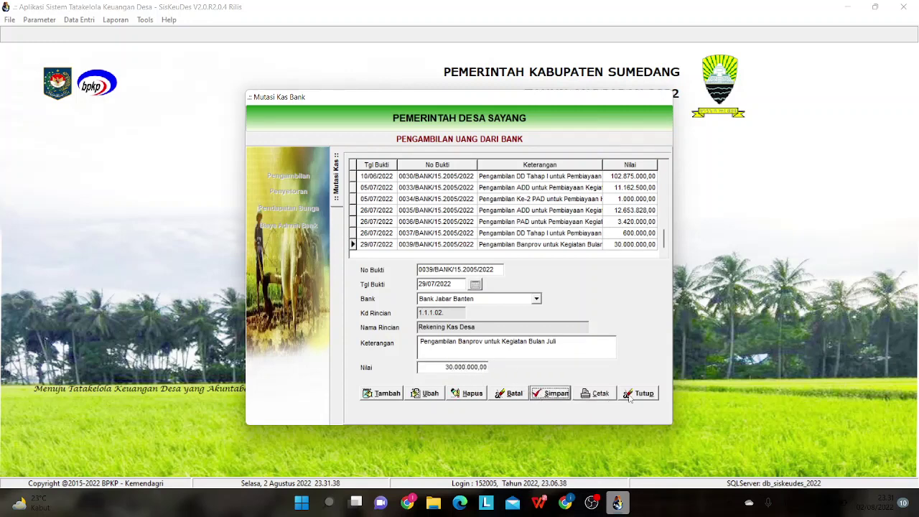
left_click(632, 396)
- Leave Mutasi Kas Bank and open the SPP Kegiatan definitive records
left_click(600, 393)
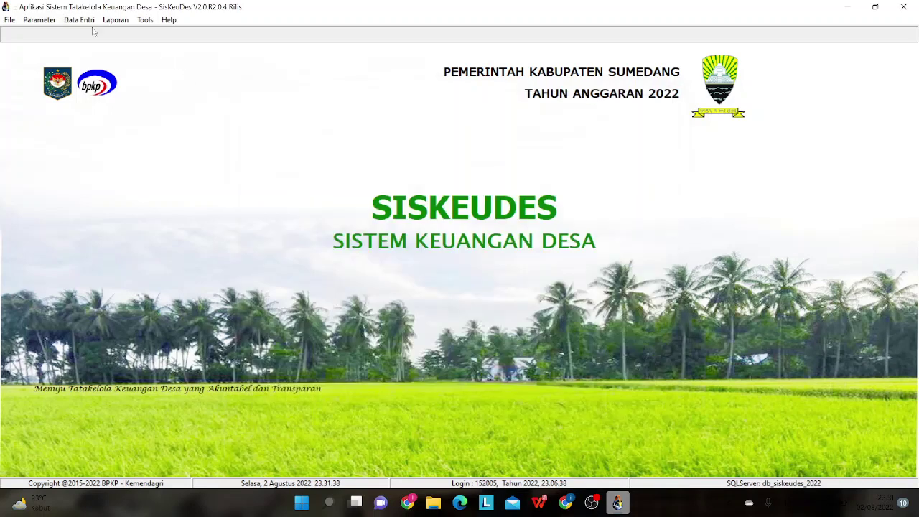
left_click(88, 22)
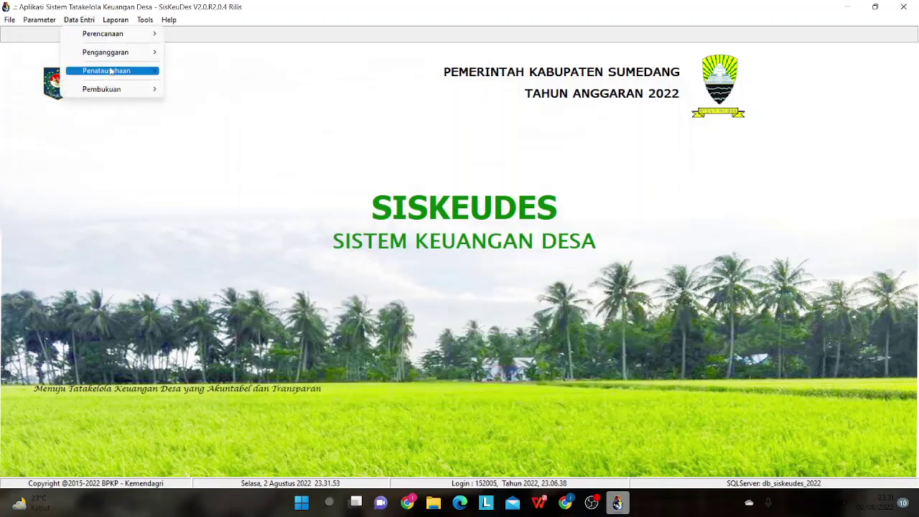
mouse_move(120, 74)
left_click(204, 89)
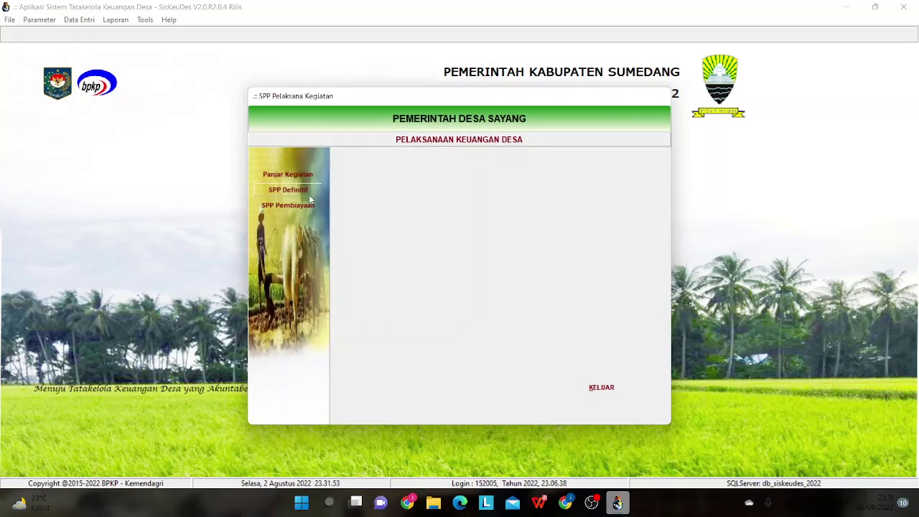
left_click_drag(658, 177, 657, 248)
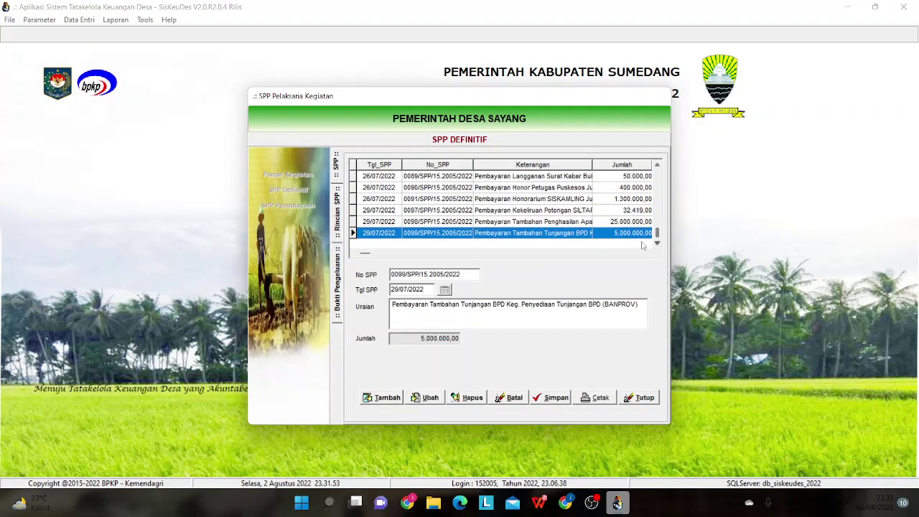
- View the line items of SPP 0097 and SPP 0098, then close the SPP Definitif form
left_click(564, 211)
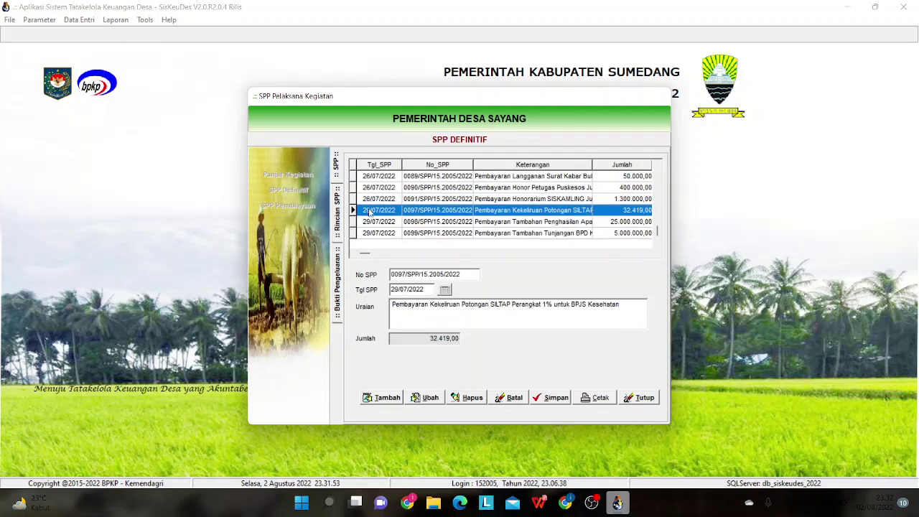
double_click(441, 213)
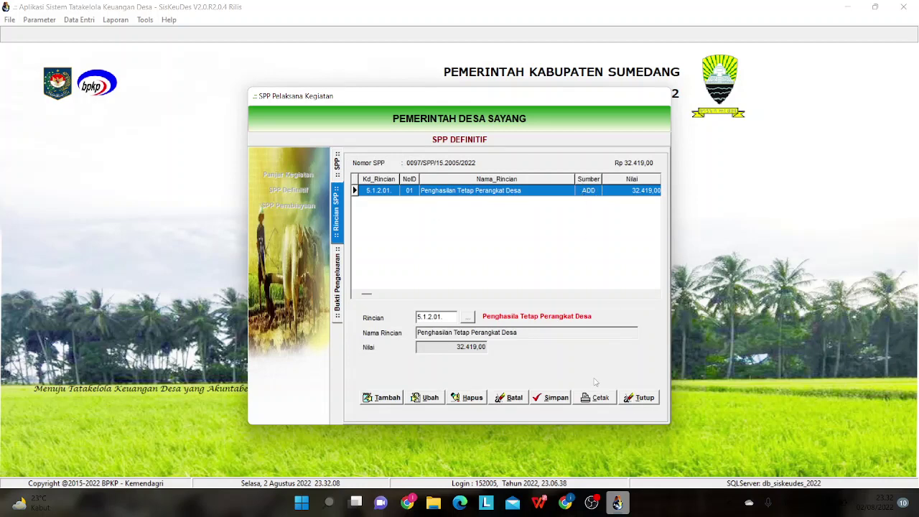
left_click(337, 175)
left_click(500, 223)
double_click(500, 223)
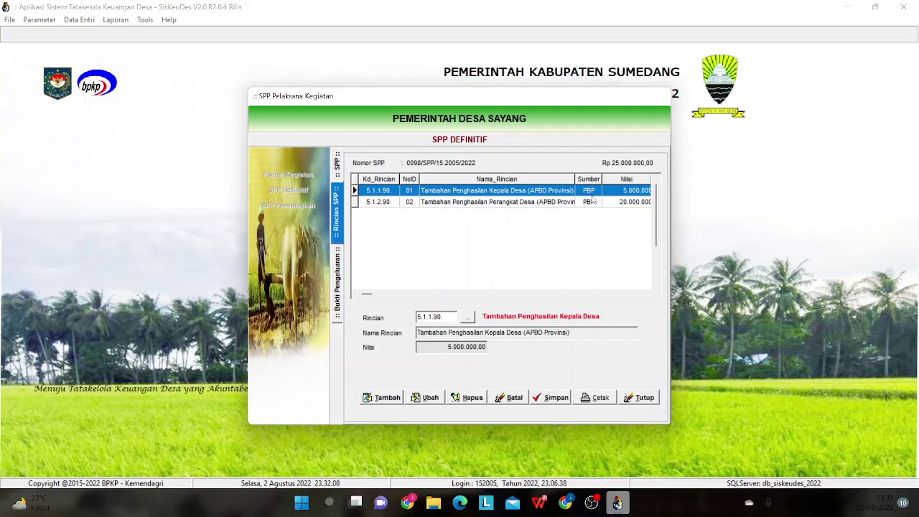
left_click(644, 398)
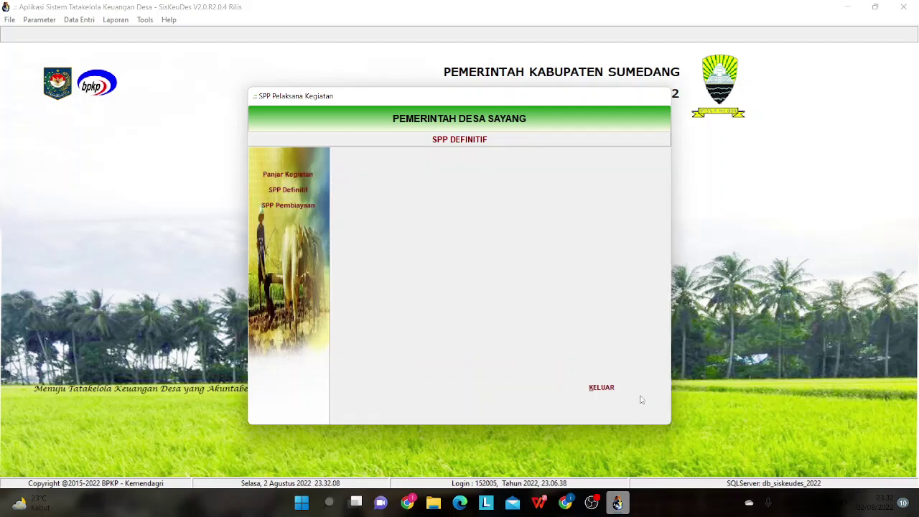
- Open the Mutasi Kas bank withdrawal records and scroll to the latest entries
left_click(92, 23)
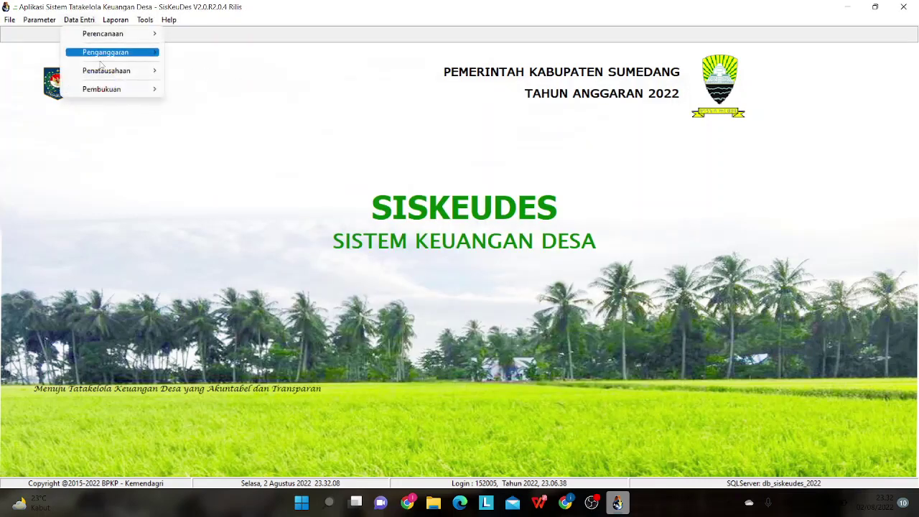
mouse_move(108, 71)
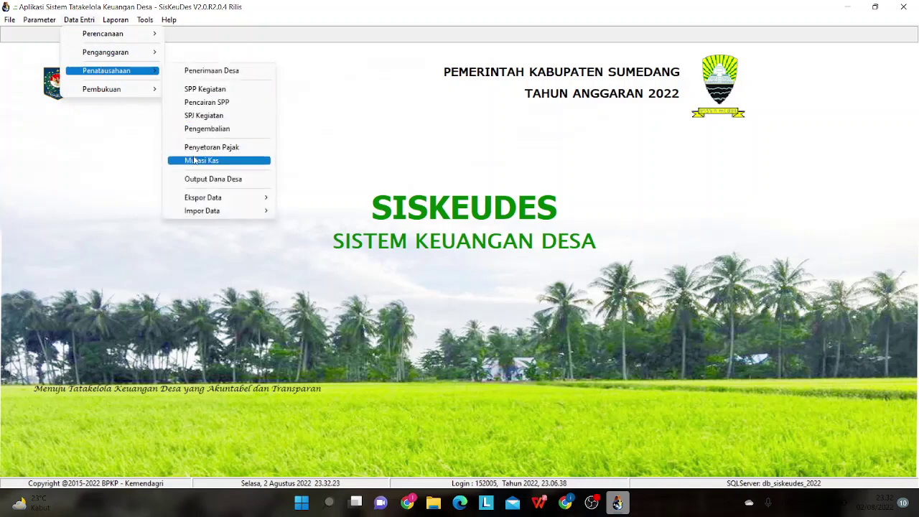
left_click(200, 160)
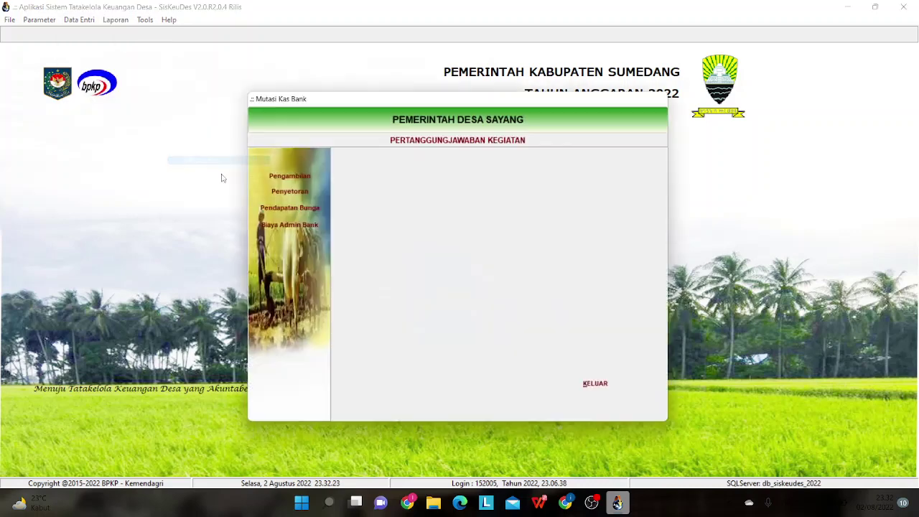
left_click(288, 176)
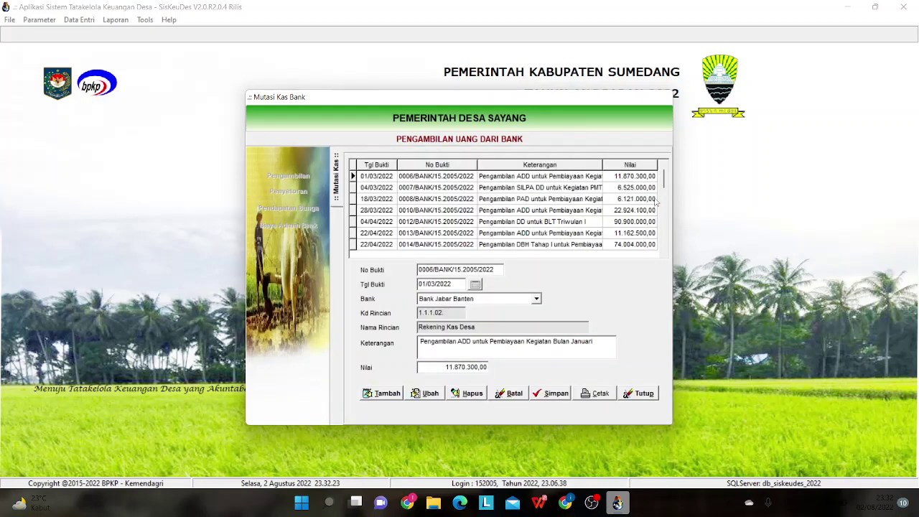
left_click_drag(664, 181, 665, 258)
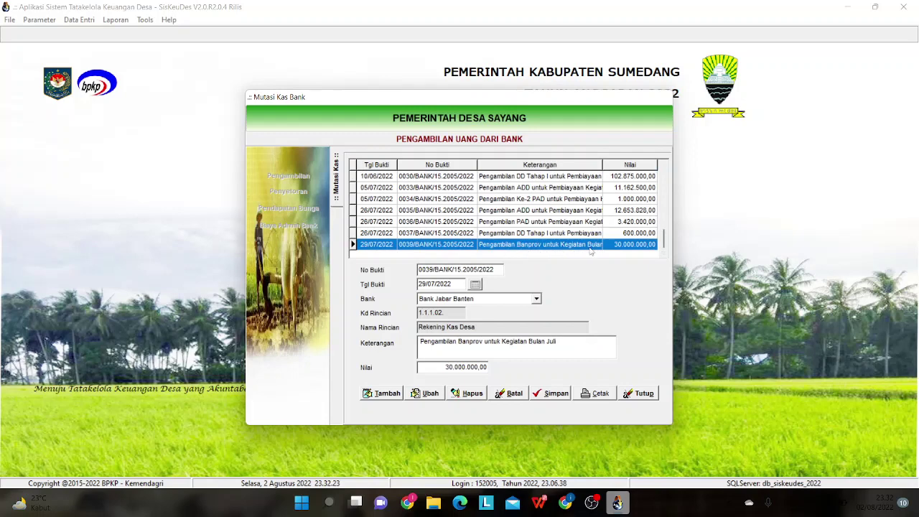
- Inspect withdrawals 0035 (26/07/2022) and 0039 (29/07/2022), then close the Mutasi Kas Bank windows
left_click(518, 210)
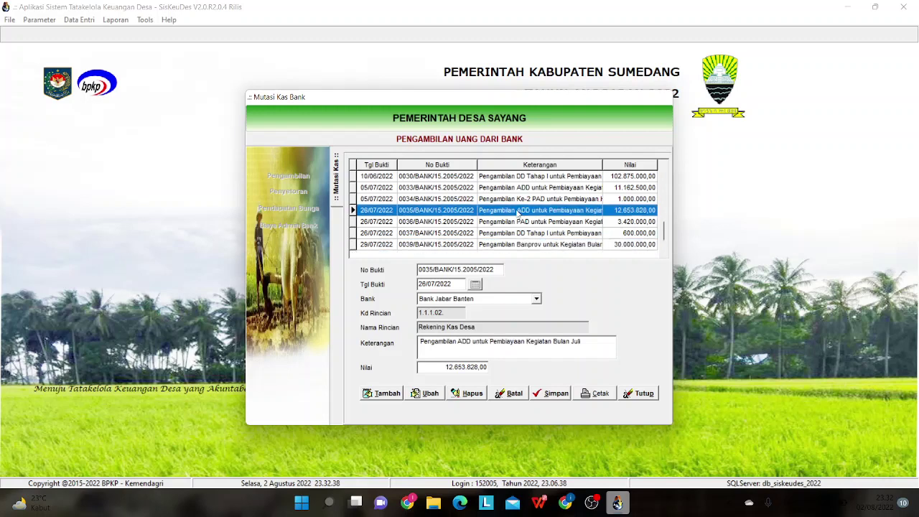
left_click(526, 245)
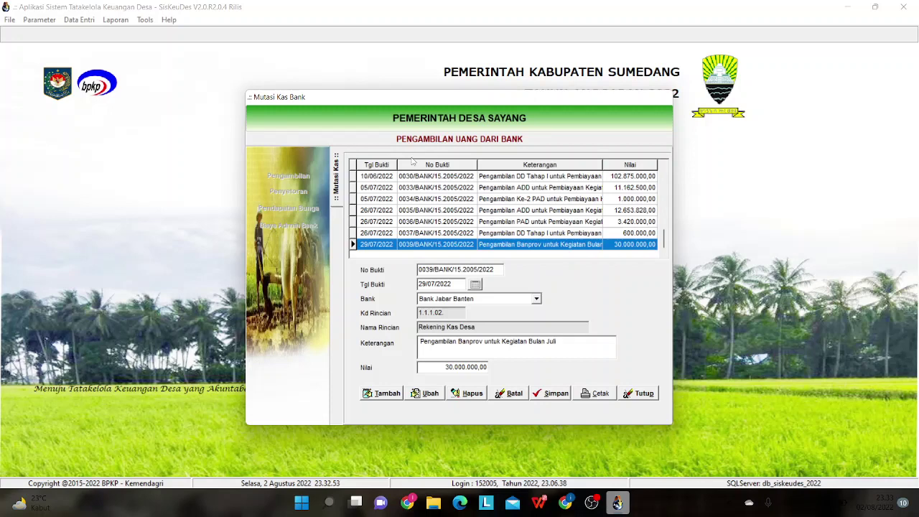
left_click(643, 392)
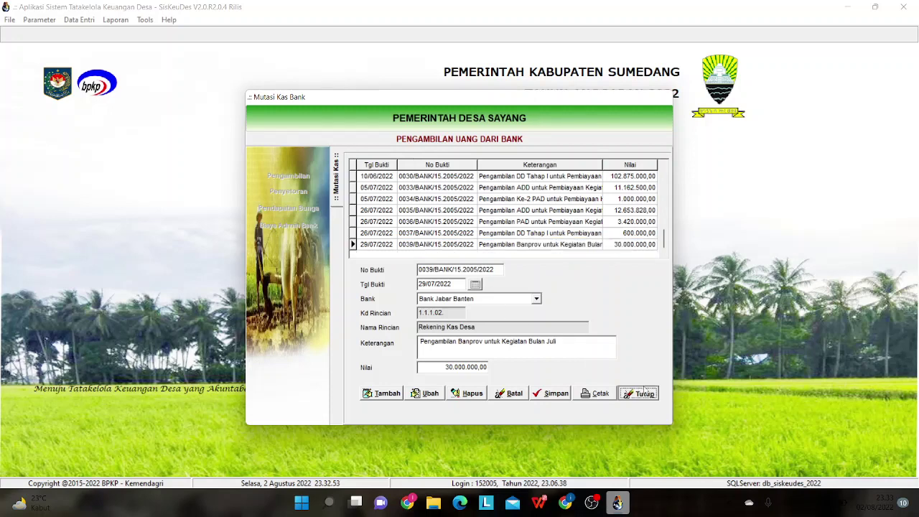
left_click(599, 387)
- Select the Buku Pembantu Bank report under Penatausahaan, then close without printing
left_click(107, 20)
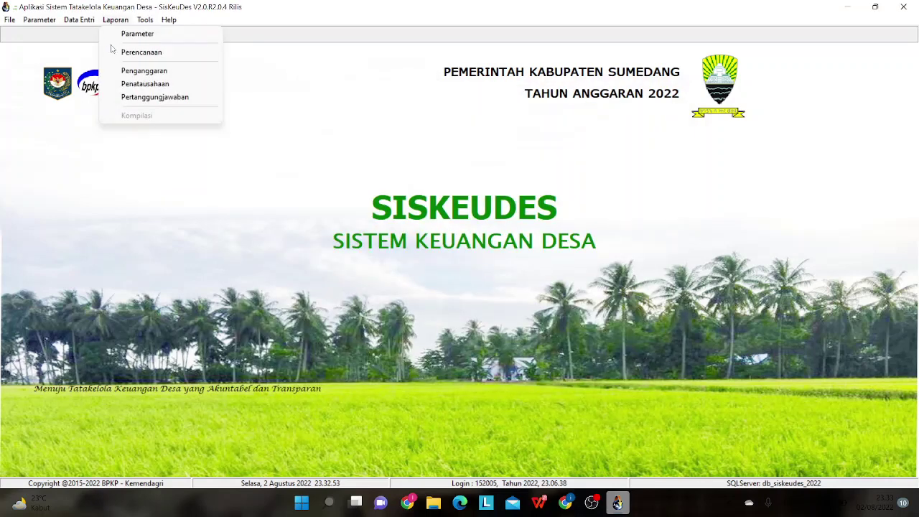
left_click(130, 84)
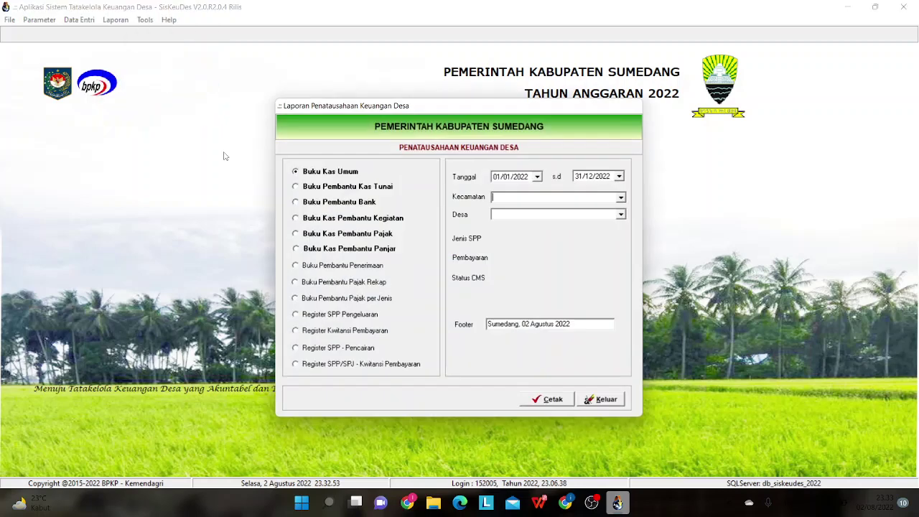
left_click(336, 203)
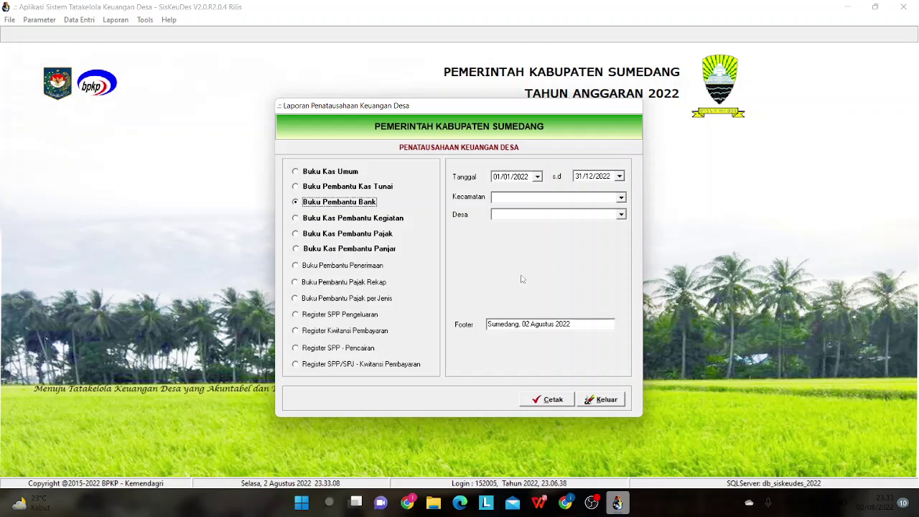
left_click(616, 396)
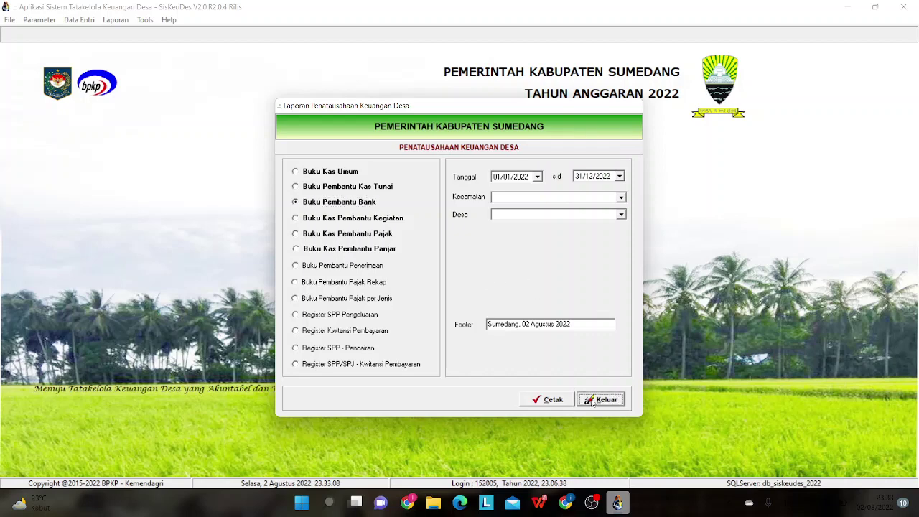
- Reopen Mutasi Kas and its bank withdrawal records
left_click(109, 21)
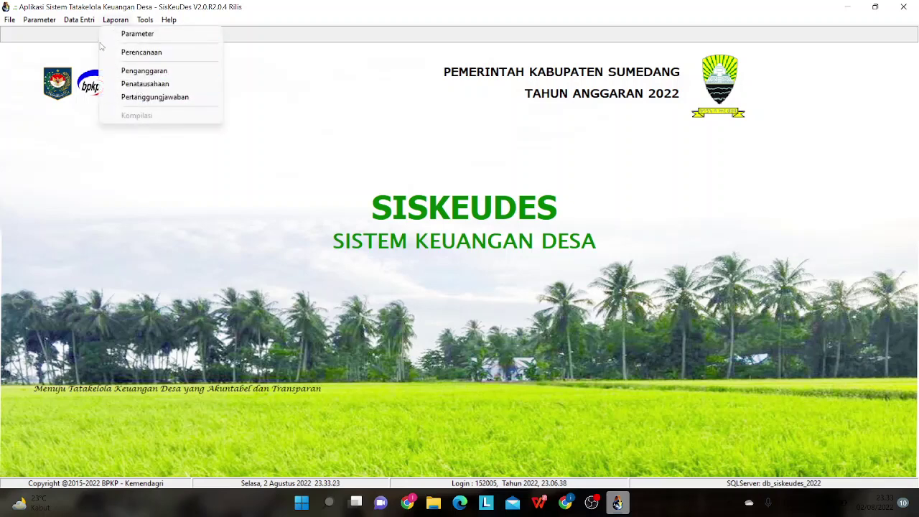
mouse_move(89, 22)
mouse_move(111, 71)
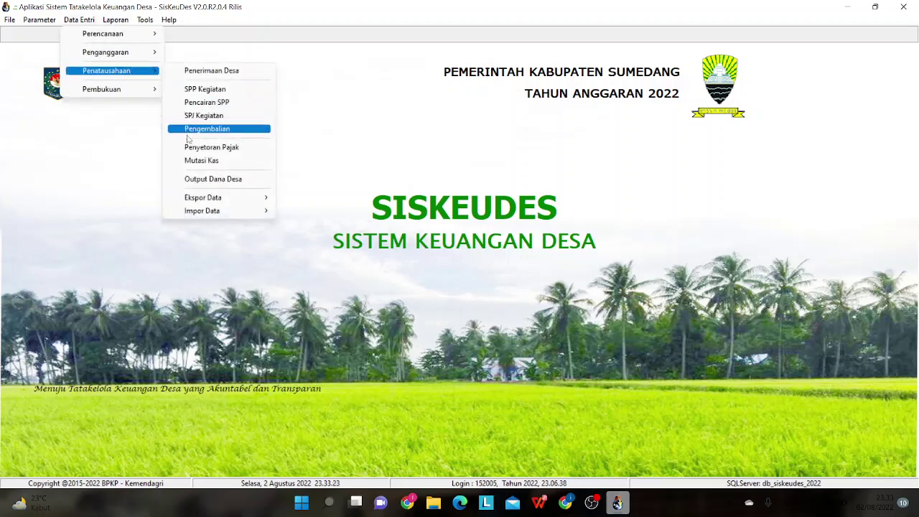
left_click(195, 160)
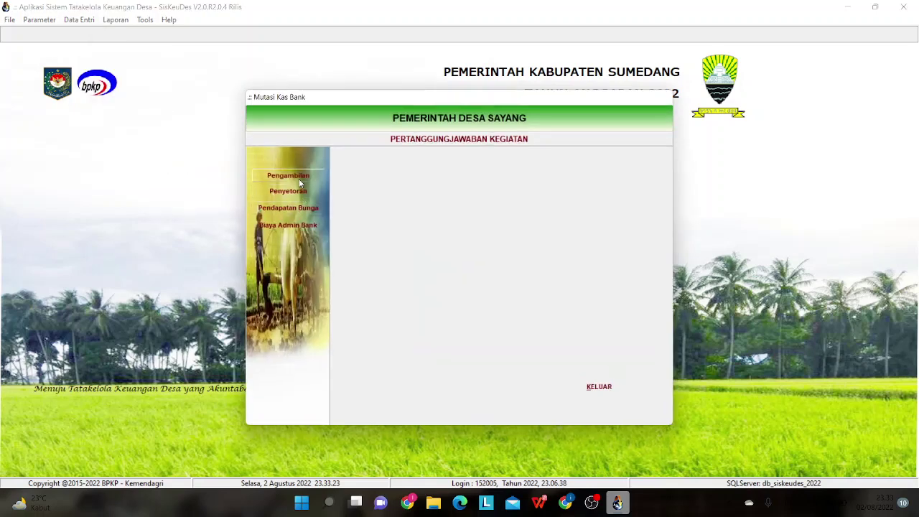
left_click(300, 183)
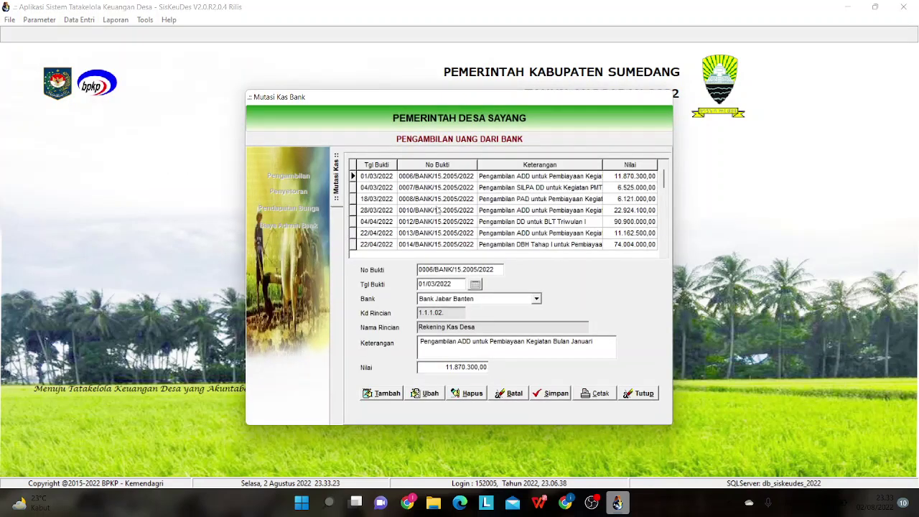
- Compare July withdrawals 0033, 0035 and 0039, then select entry 0035's description text
left_click_drag(664, 182, 666, 249)
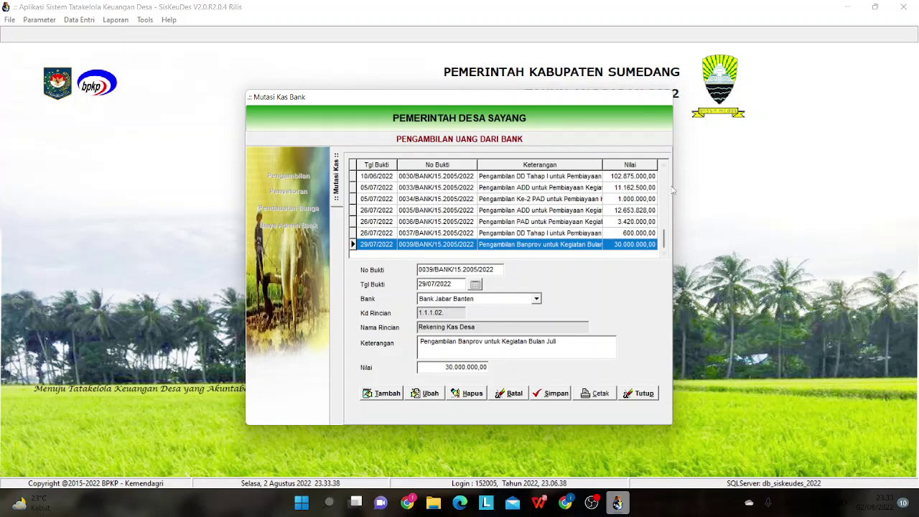
left_click(618, 212)
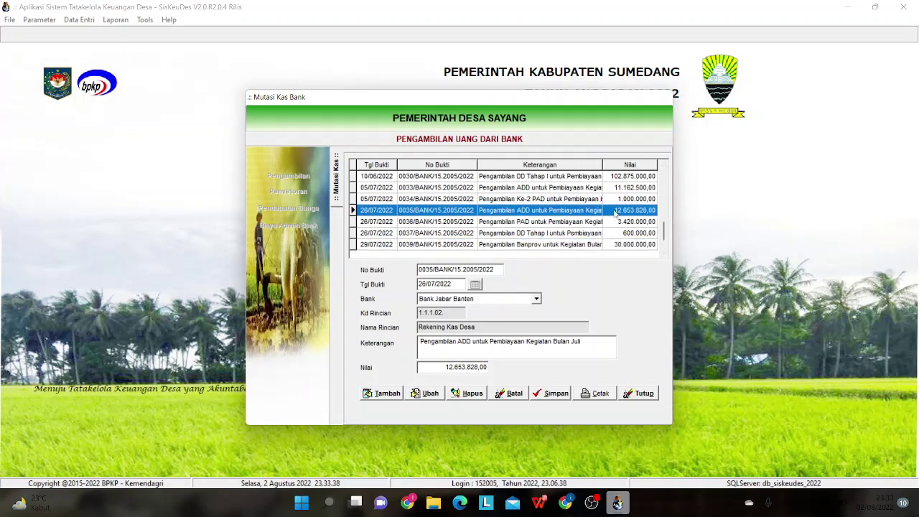
left_click(577, 188)
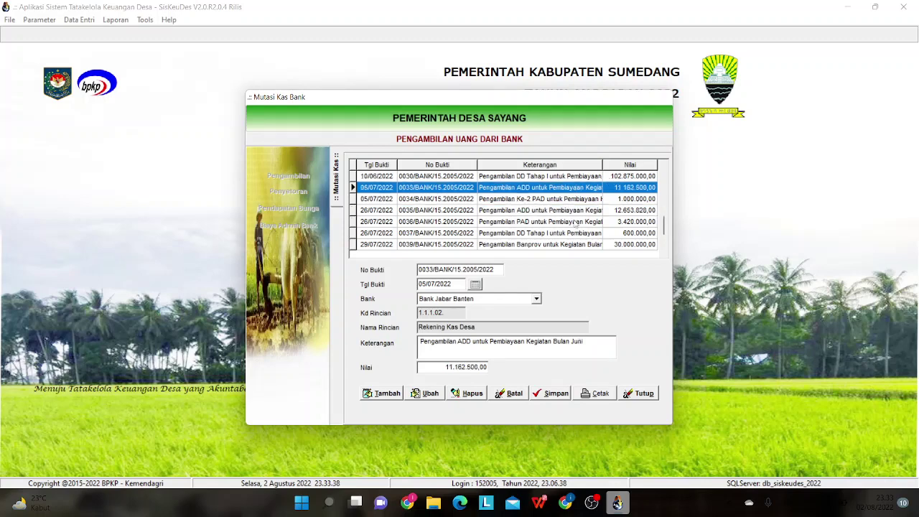
left_click(574, 212)
left_click(574, 189)
left_click(566, 213)
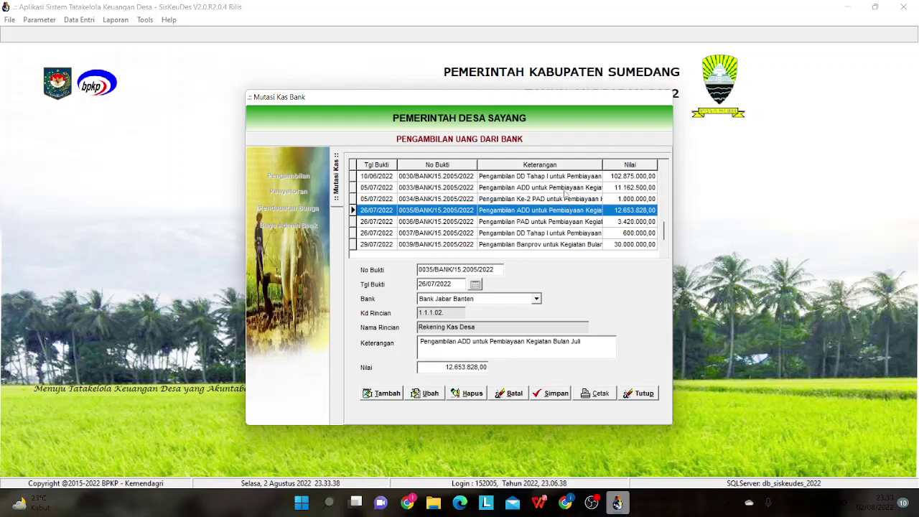
left_click(567, 191)
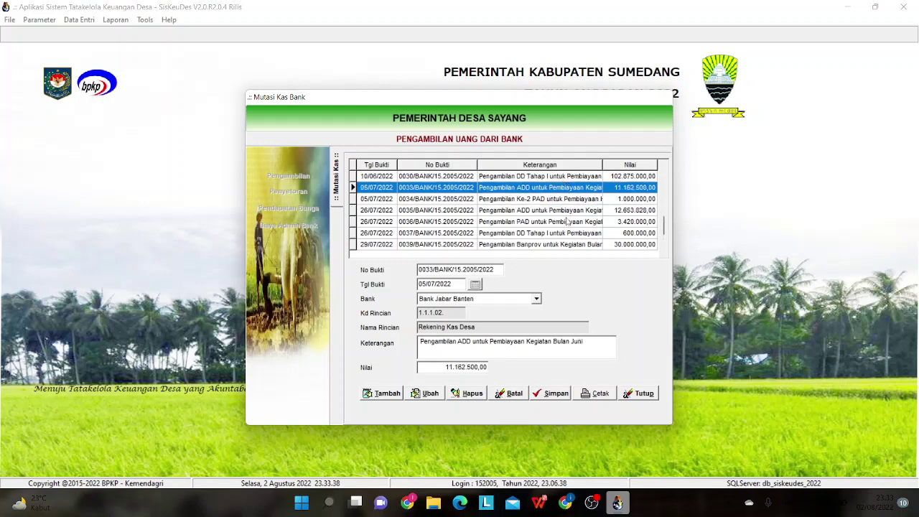
left_click(568, 211)
left_click(566, 190)
left_click(568, 245)
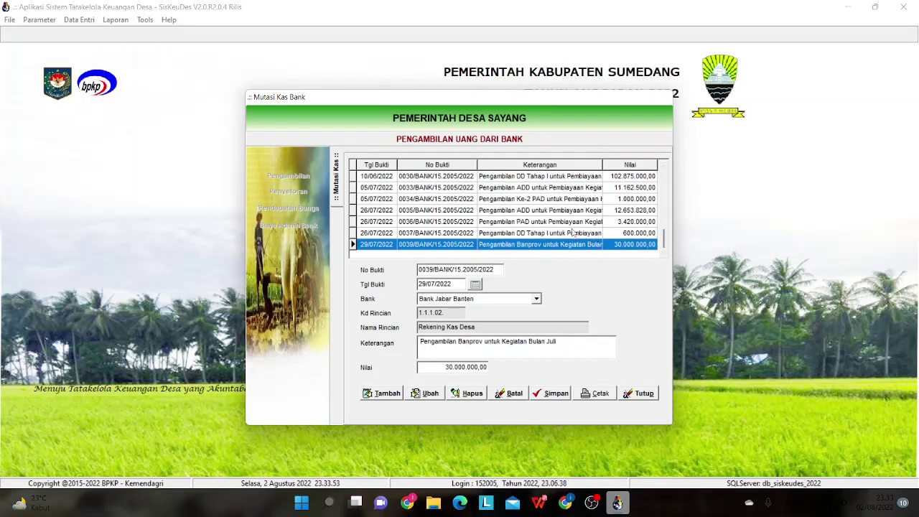
left_click(565, 211)
left_click_drag(582, 343, 404, 359)
key("ctrl+c")
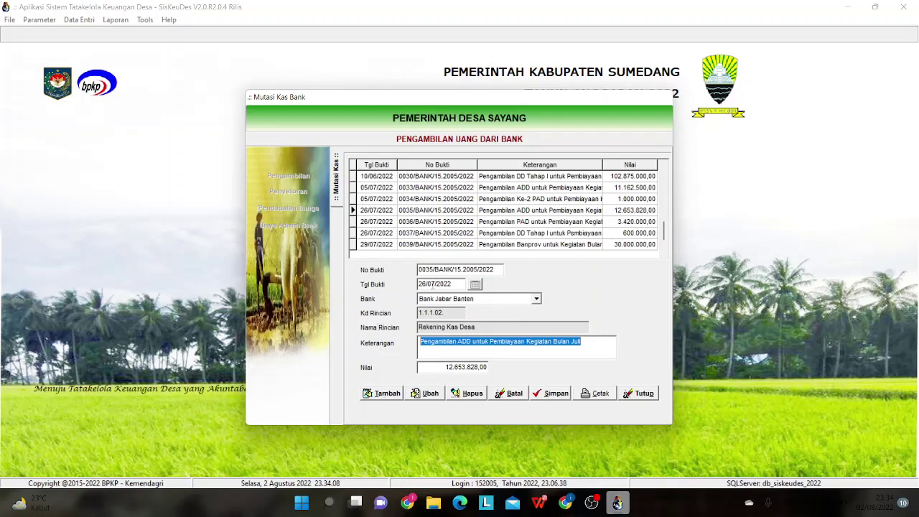
- Start new withdrawal entry 0040 dated 28/07/2022
left_click(391, 396)
left_click(475, 284)
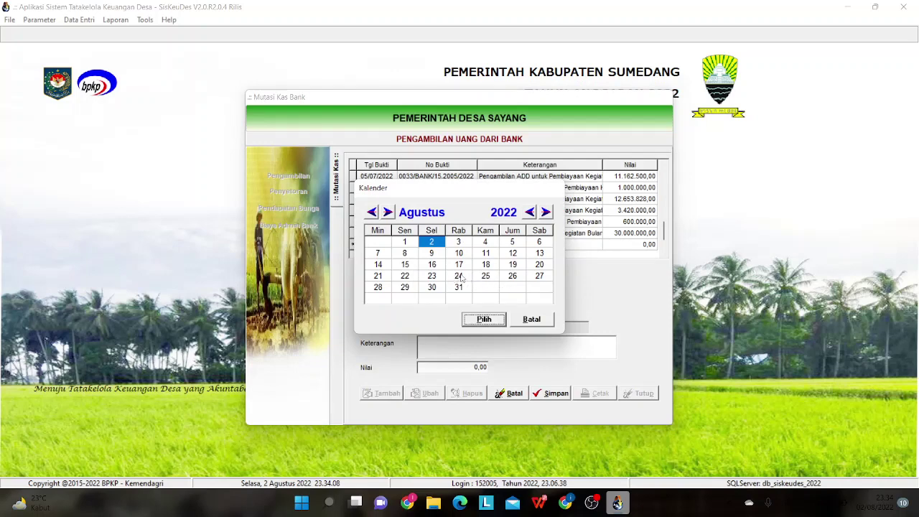
left_click(371, 212)
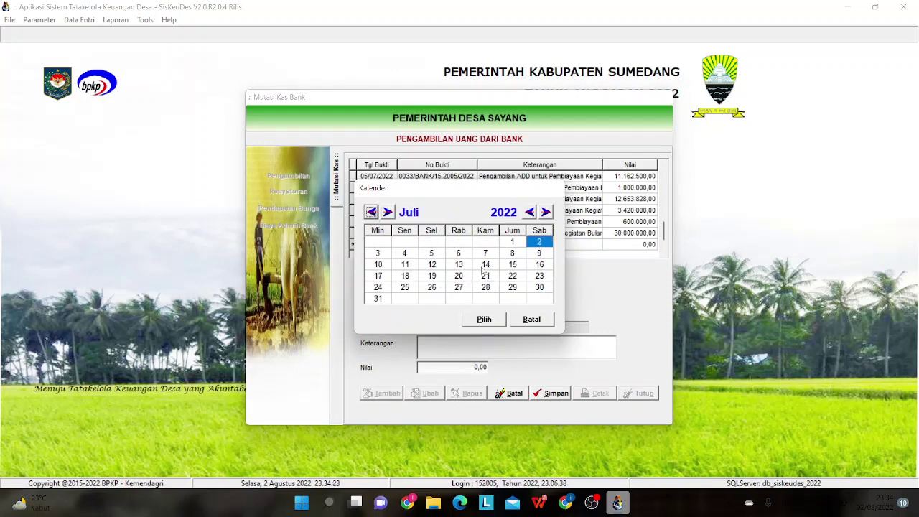
left_click(486, 287)
left_click(484, 319)
left_click(469, 348)
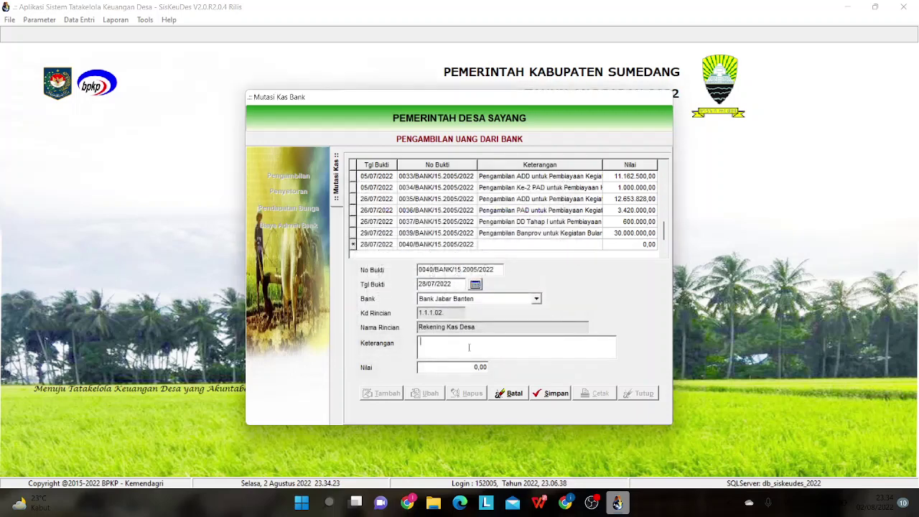
- Enter the description 'Pengambilan Ke-2 ADD untuk Pembiayaan Kegiatan Bulan Juli'
key("ctrl+v")
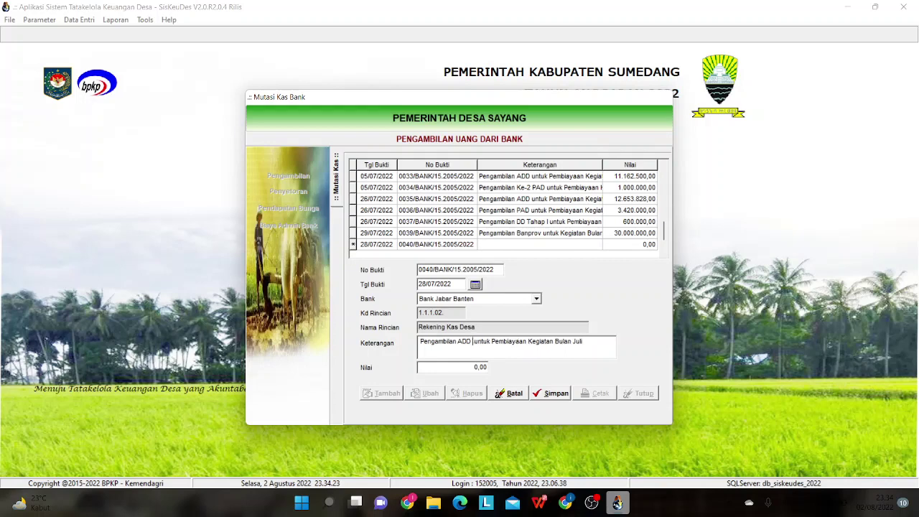
type("k")
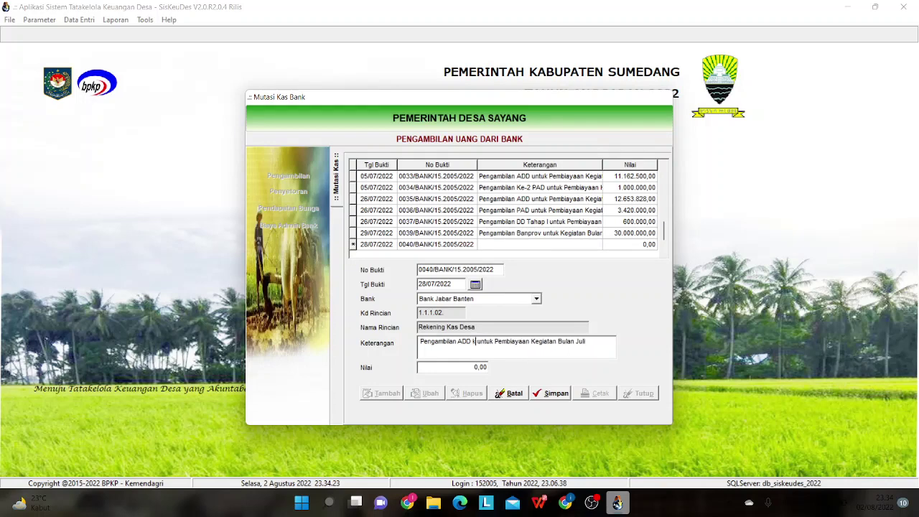
type("e")
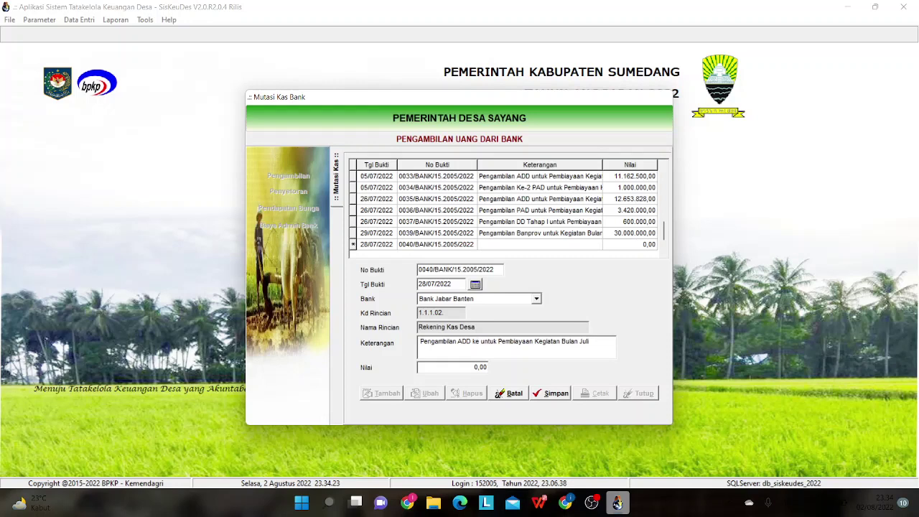
key("BackSpace")
key("BackSpace")
key("BackSpace")
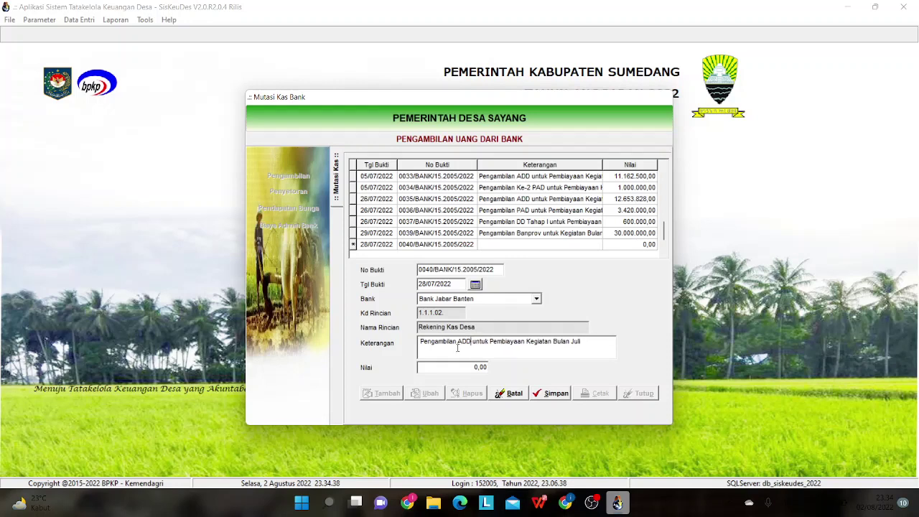
left_click(453, 342)
type("k")
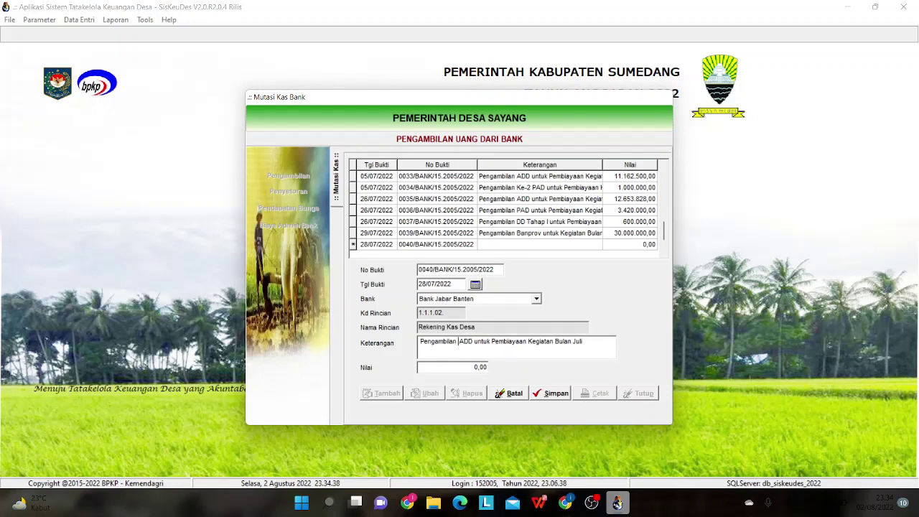
key("BackSpace")
key("BackSpace")
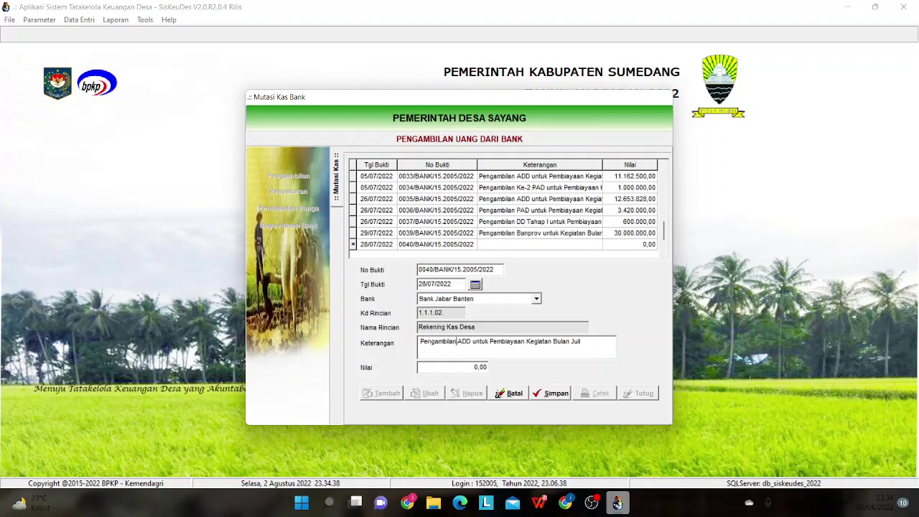
type("Ke-")
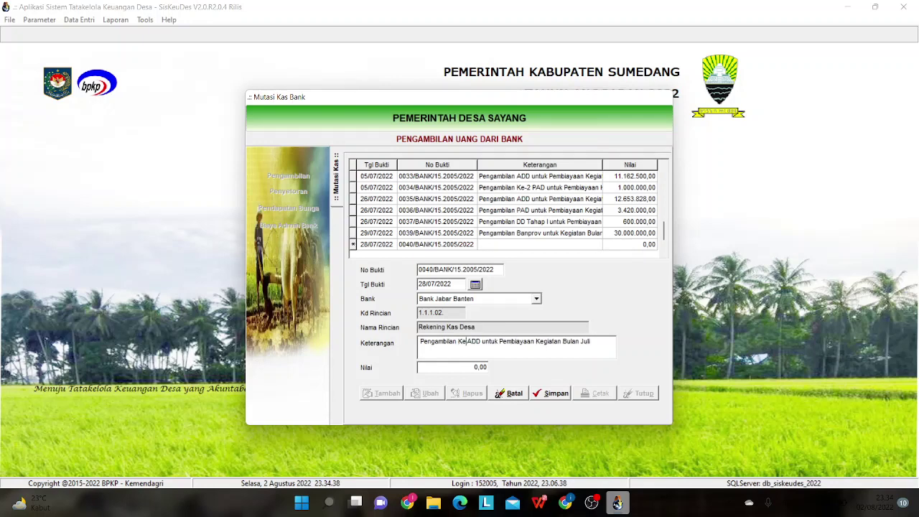
type("2")
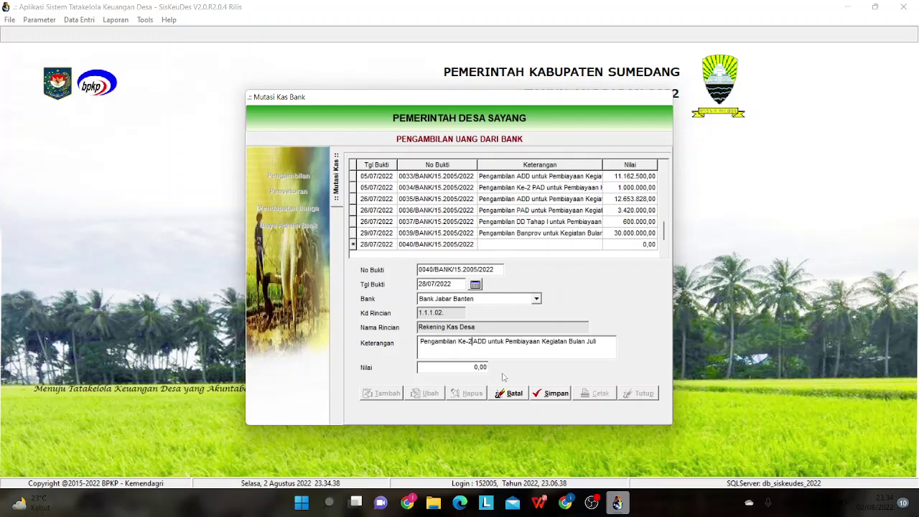
- Enter the amount 32419 and save the withdrawal
left_click(479, 366)
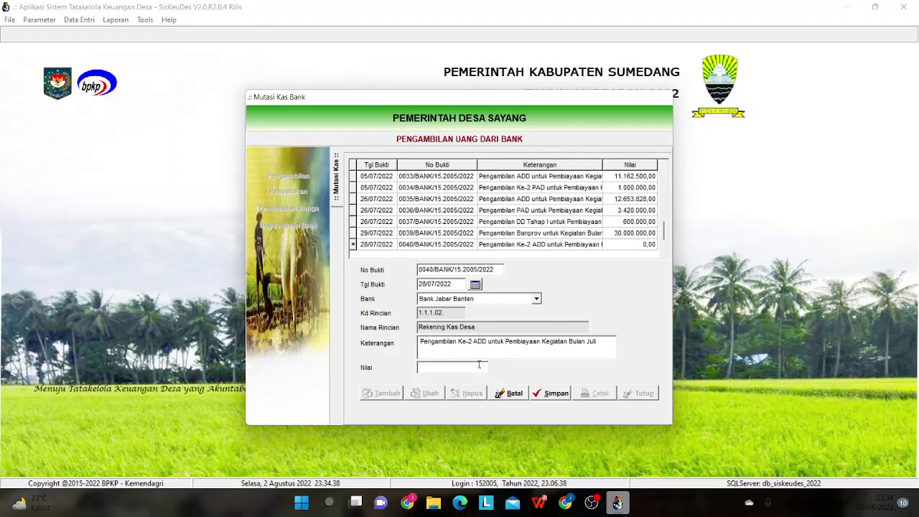
type("32419")
left_click(543, 394)
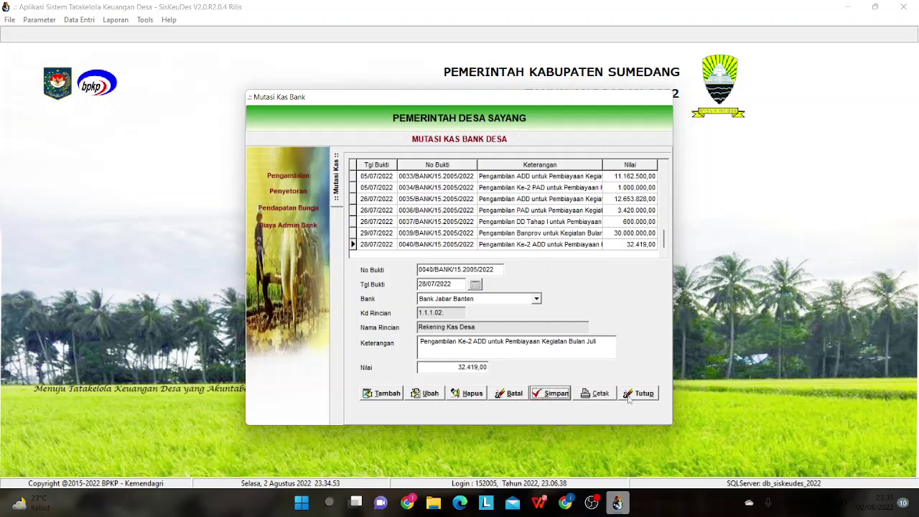
- Close the withdrawal form and Mutasi Kas Bank window, briefly reopening and closing Mutasi Kas
left_click(629, 397)
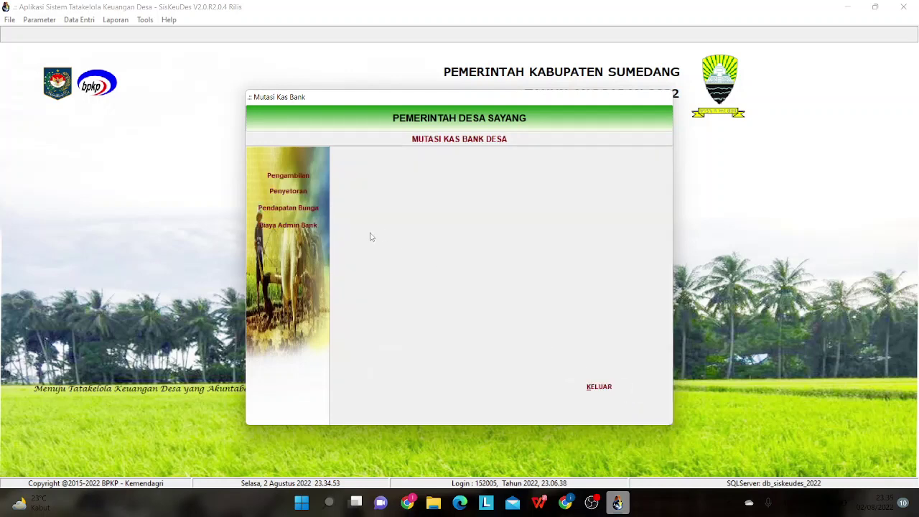
left_click(600, 389)
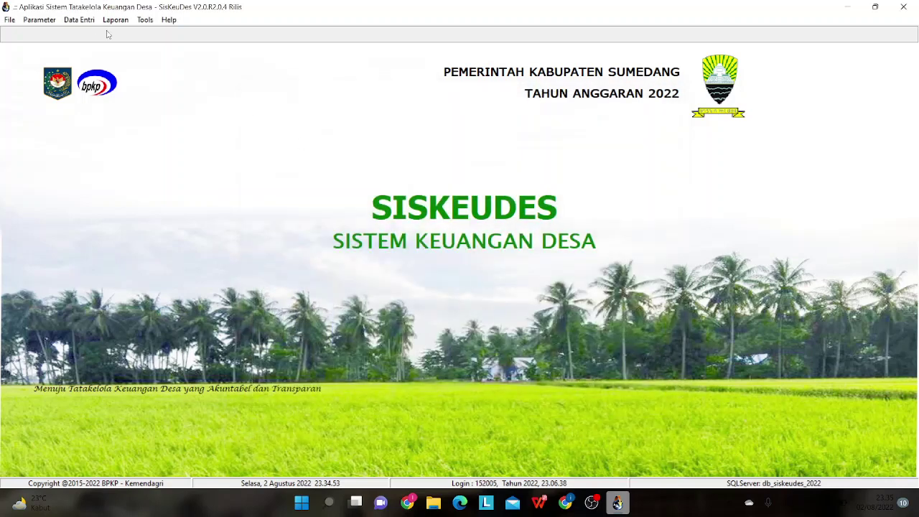
left_click(88, 20)
mouse_move(115, 70)
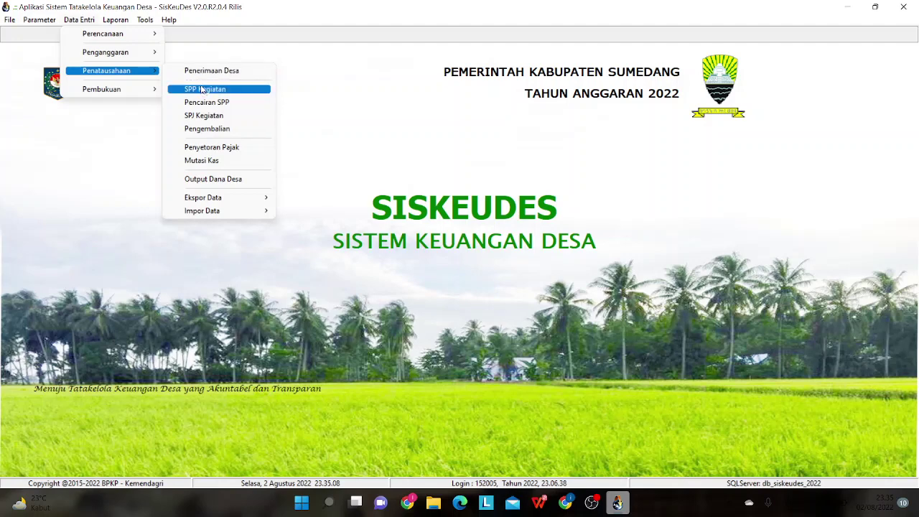
left_click(185, 161)
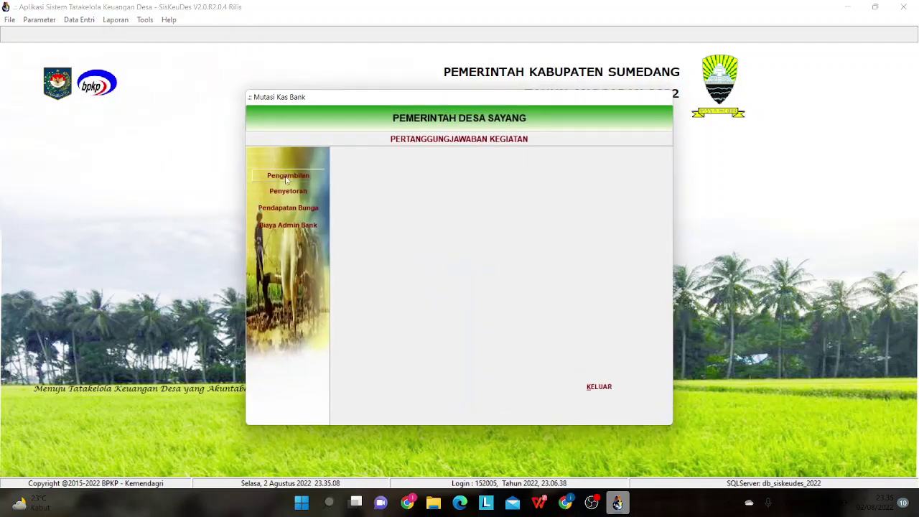
left_click(599, 387)
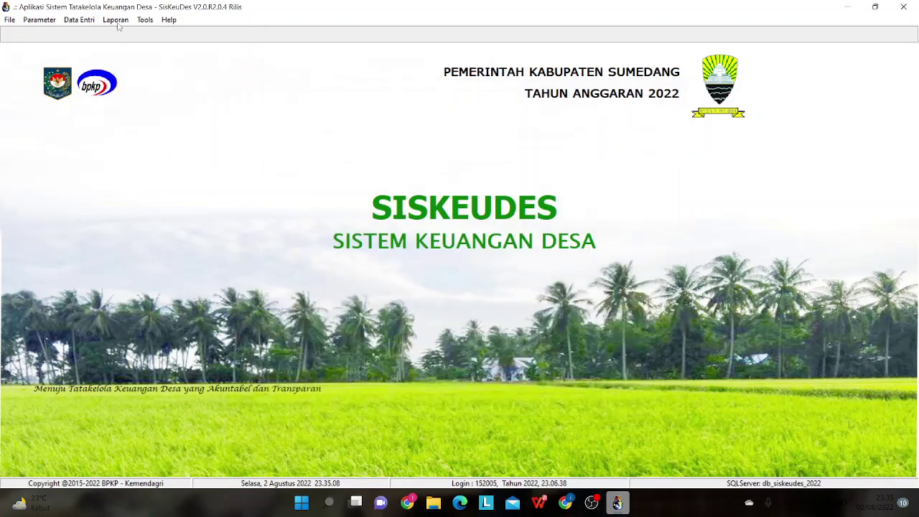
- Browse the Penatausahaan data entry options without opening anything, then open the Laporan menu
left_click(81, 20)
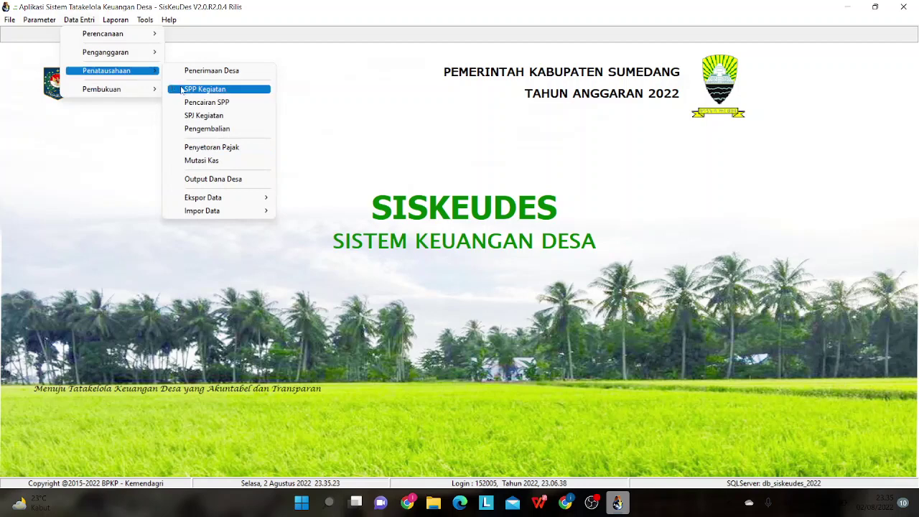
left_click(178, 39)
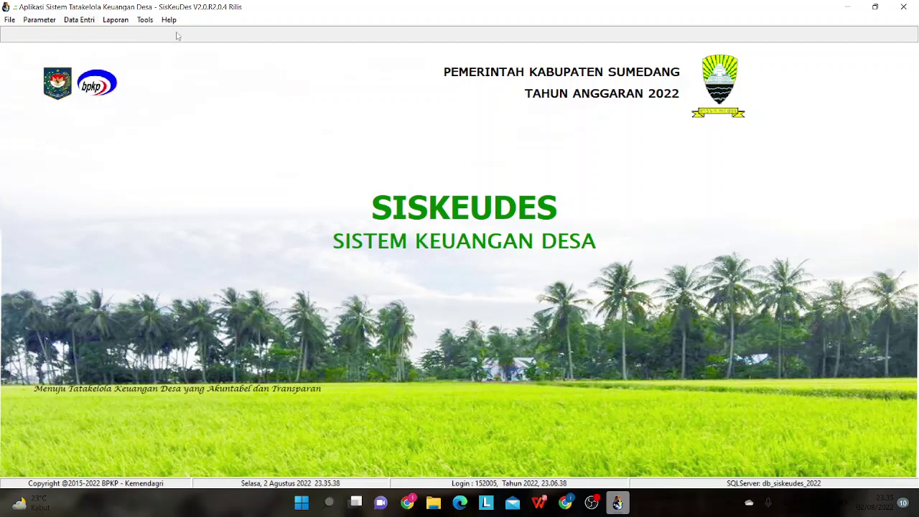
left_click(122, 19)
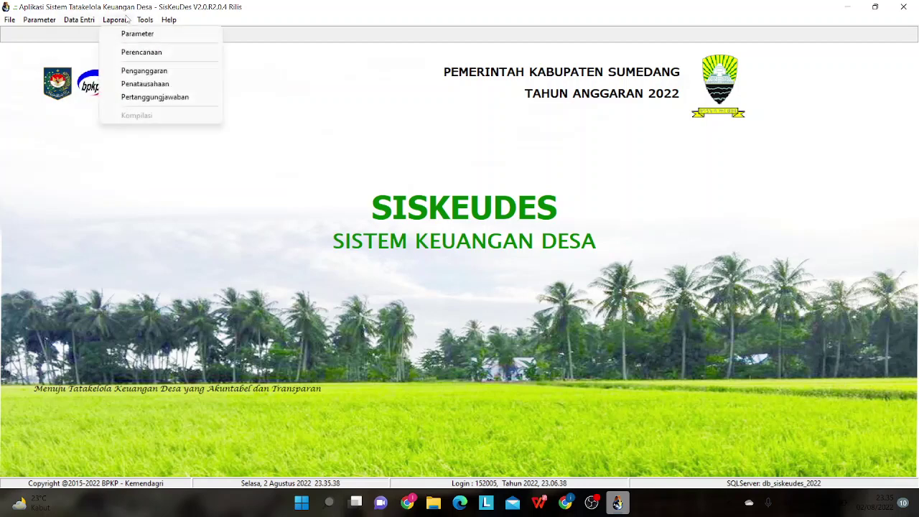
- Choose the Register SPP Pengeluaran report with start date 21/07/2022
left_click(144, 83)
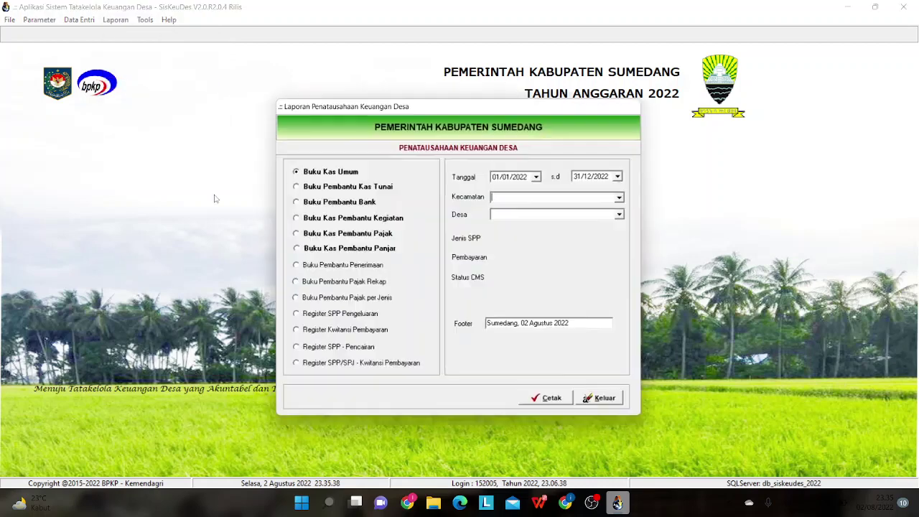
left_click(335, 316)
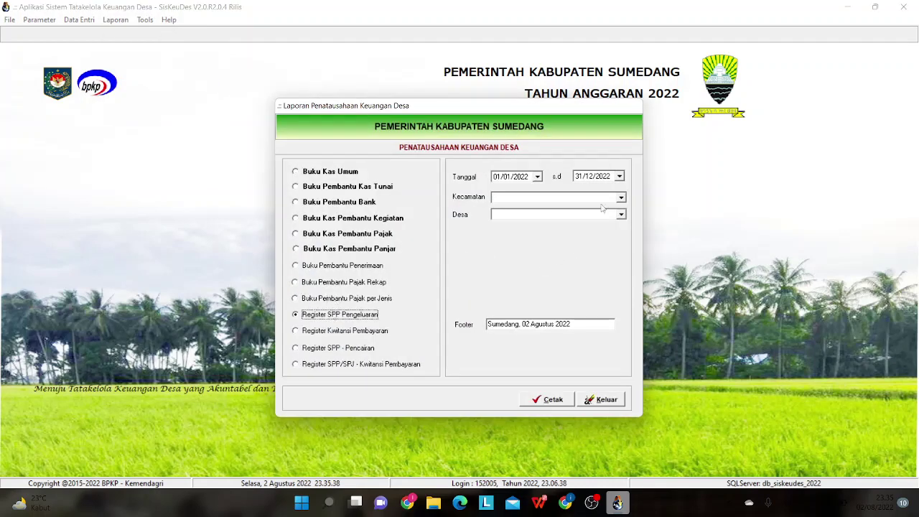
left_click(538, 176)
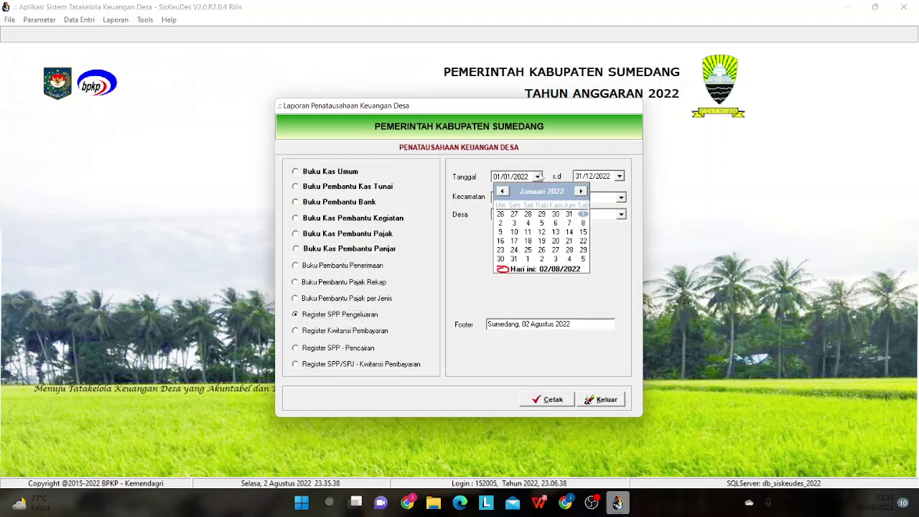
left_click(581, 192)
left_click(581, 191)
left_click(581, 191)
left_click(581, 191)
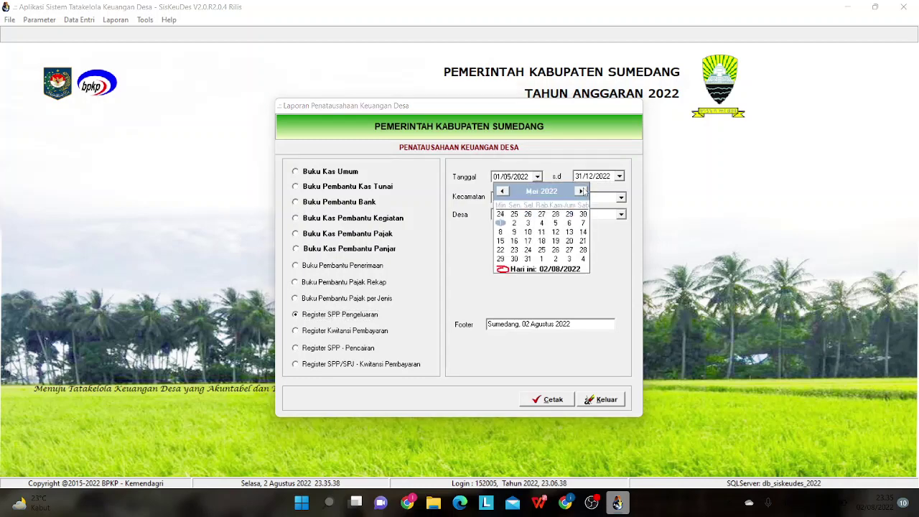
left_click(581, 191)
left_click(581, 191)
left_click(582, 191)
left_click(581, 191)
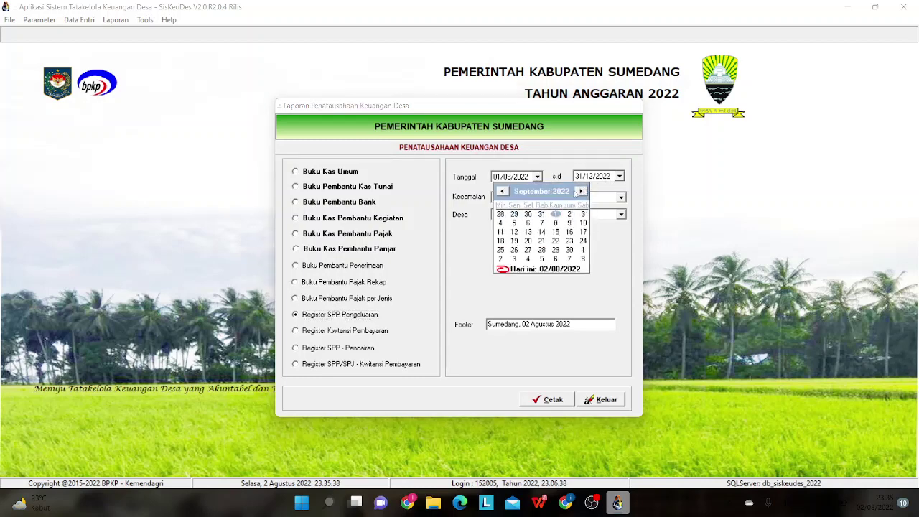
left_click(503, 192)
left_click(502, 191)
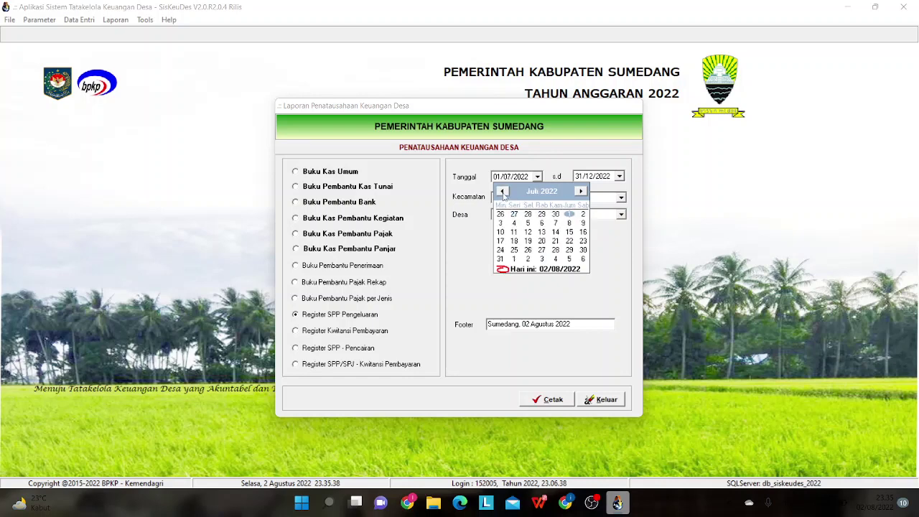
left_click(555, 241)
- Set the report end date to 28/07/2022
left_click(620, 175)
left_click(589, 191)
left_click(590, 191)
left_click(589, 191)
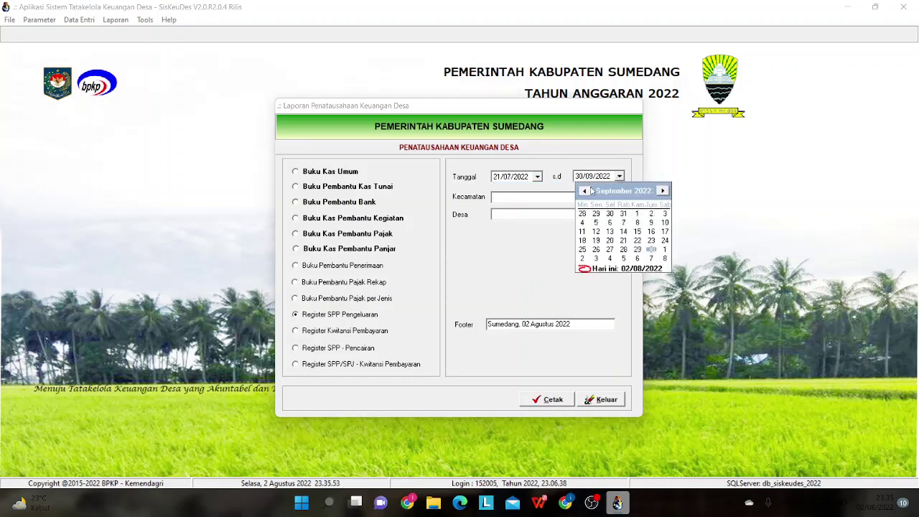
left_click(589, 191)
left_click(589, 191)
left_click(634, 249)
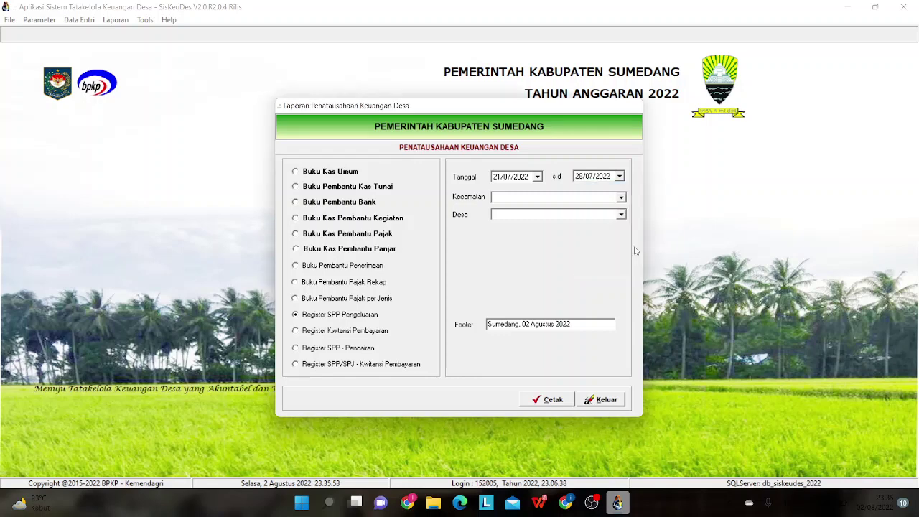
- Select Kecamatan 15 Jatinangor and village 15.2005 Pemerintah Desa Sayang
left_click(621, 197)
left_click(612, 207)
left_click(614, 214)
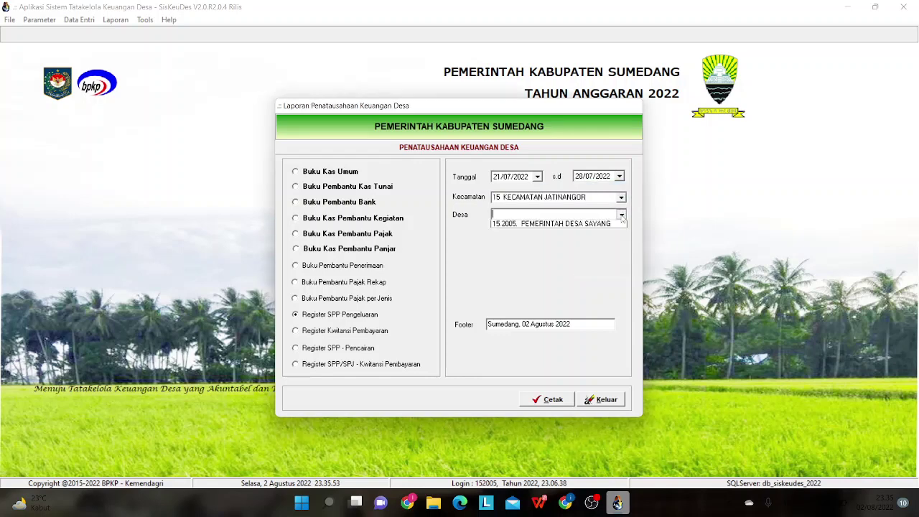
left_click(553, 222)
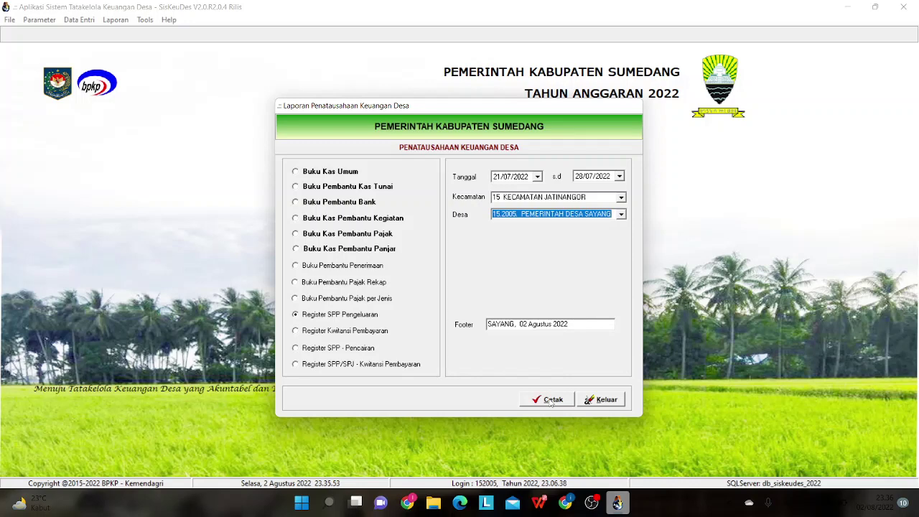
- Preview the SPP register, then retry from 28/07/2022, which returns no matching data
left_click(551, 401)
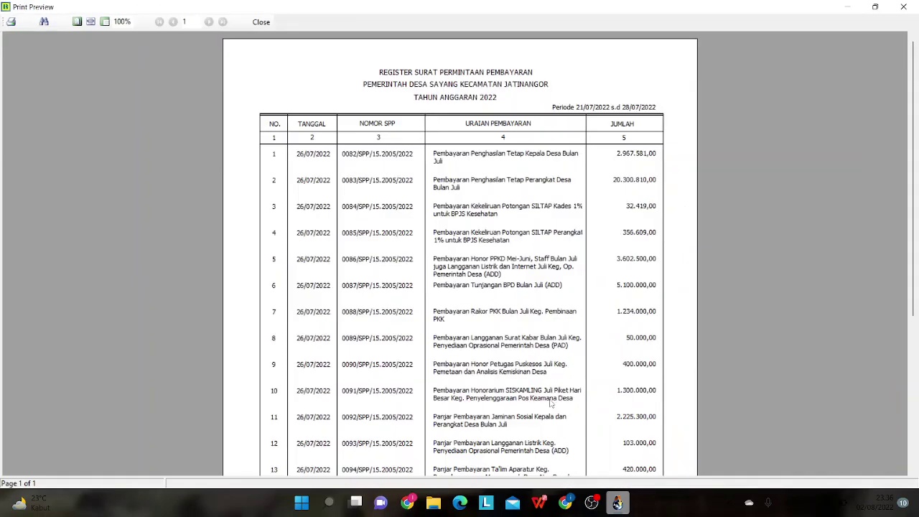
left_click(261, 21)
left_click(539, 180)
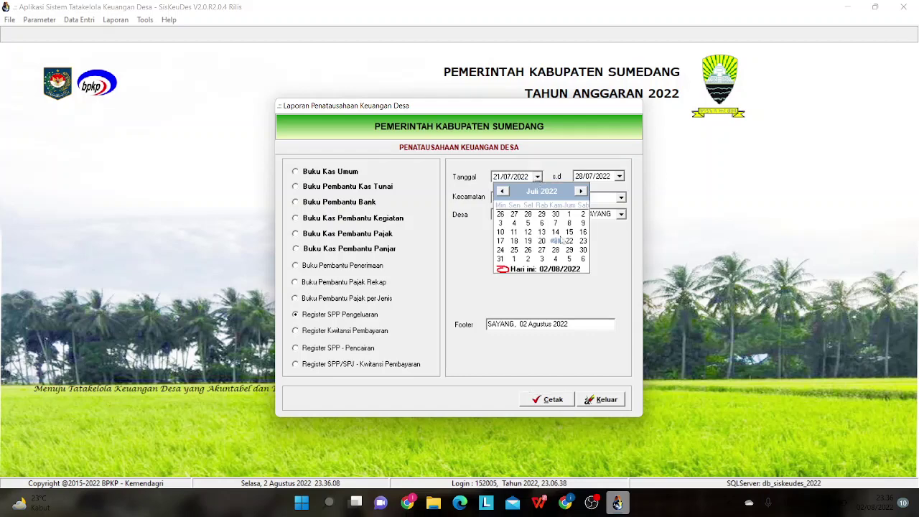
left_click(561, 251)
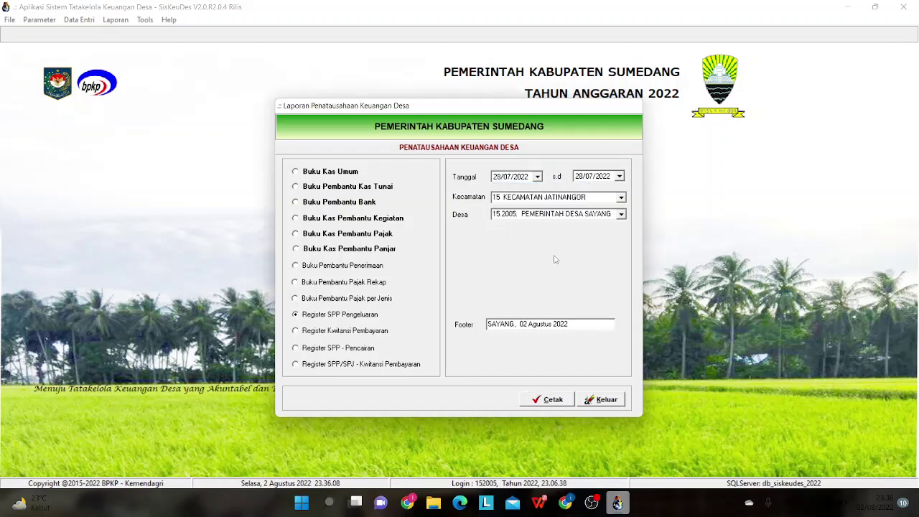
left_click(545, 399)
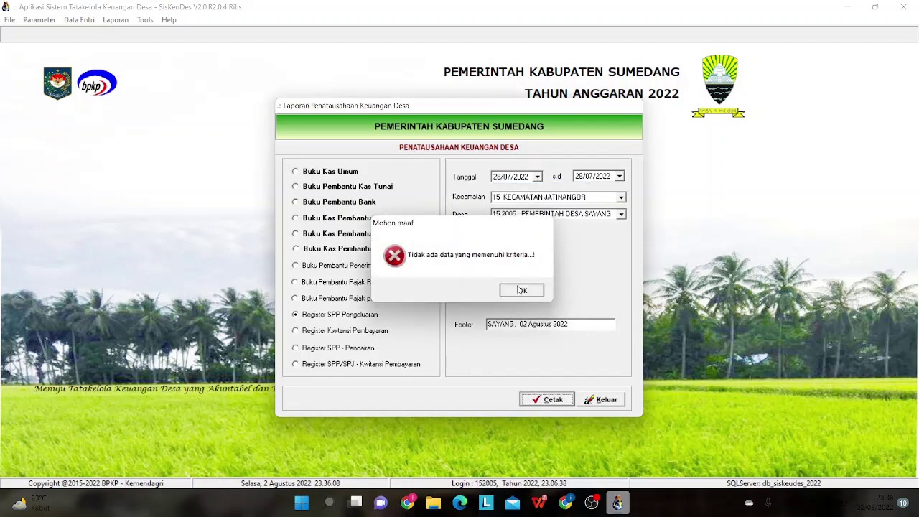
left_click(522, 290)
- Preview the SPP register for 29/07/2022 to 29/07/2022 and bring up the bank statement PDF
left_click(537, 176)
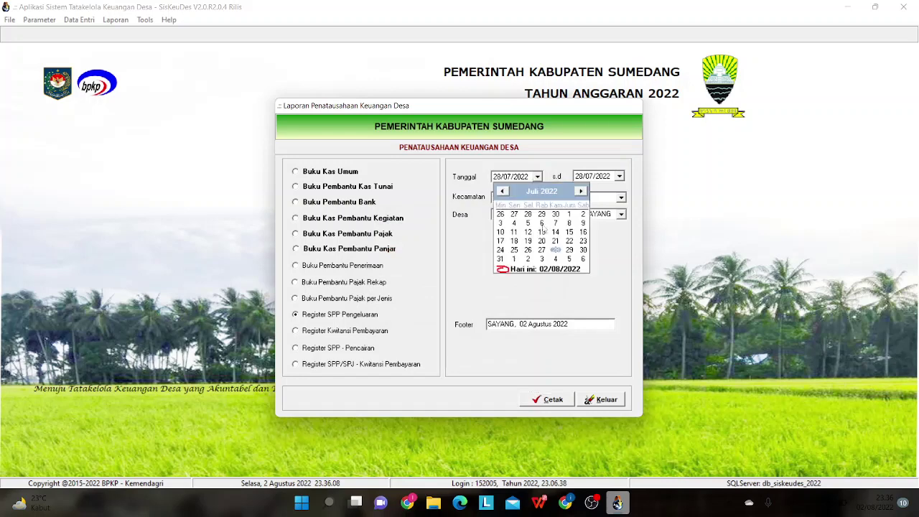
left_click(568, 253)
left_click(619, 177)
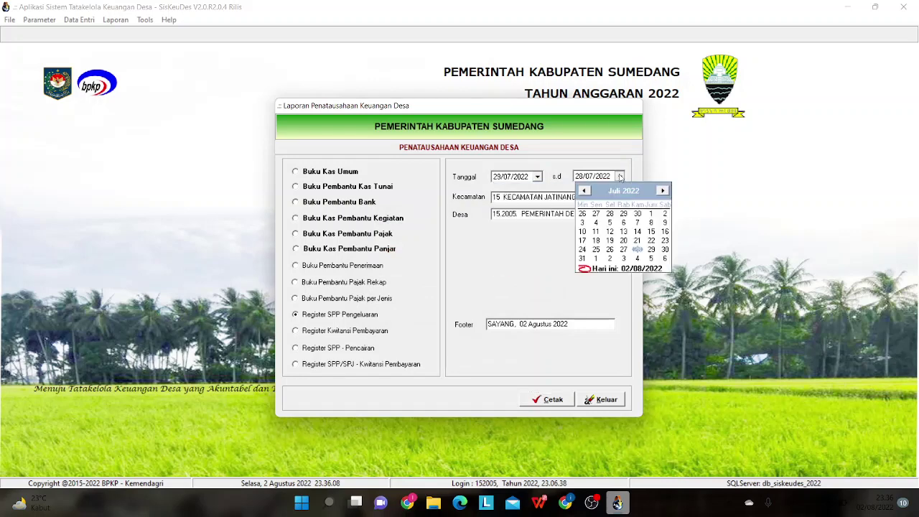
left_click(651, 250)
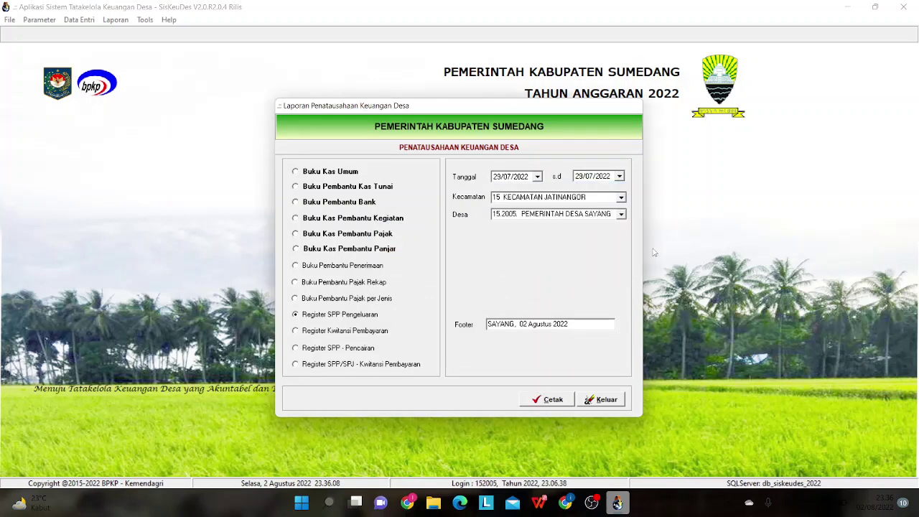
left_click(552, 398)
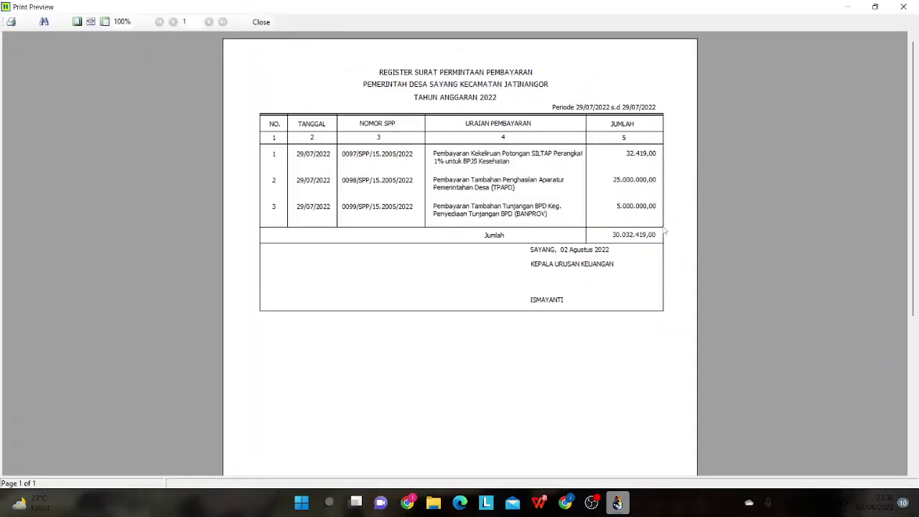
left_click(538, 503)
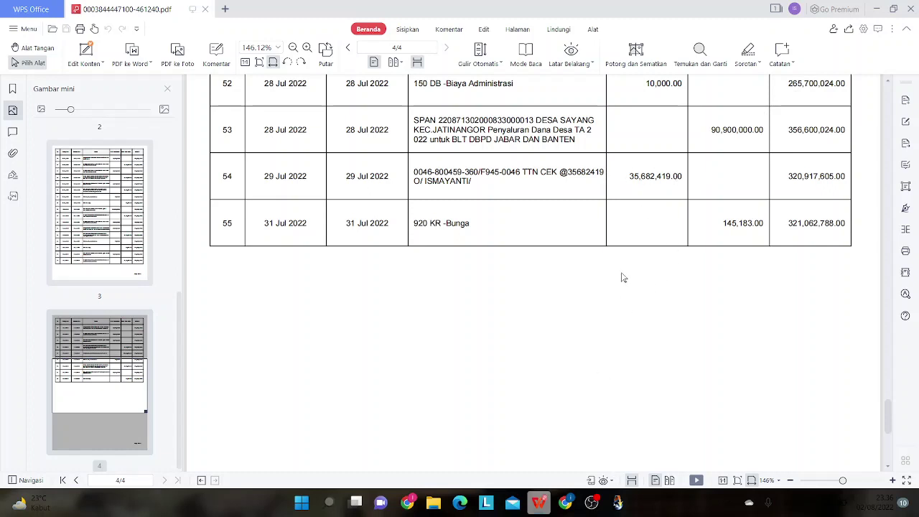
- Compare the statement's 29 Jul 2022 withdrawal of 35,682,419.00 with the SPP register, then close the preview
left_click(543, 507)
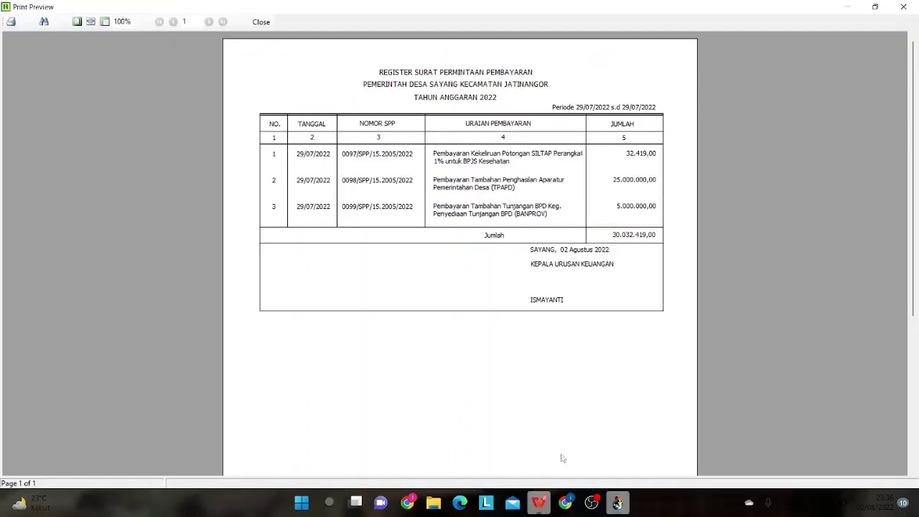
left_click(533, 507)
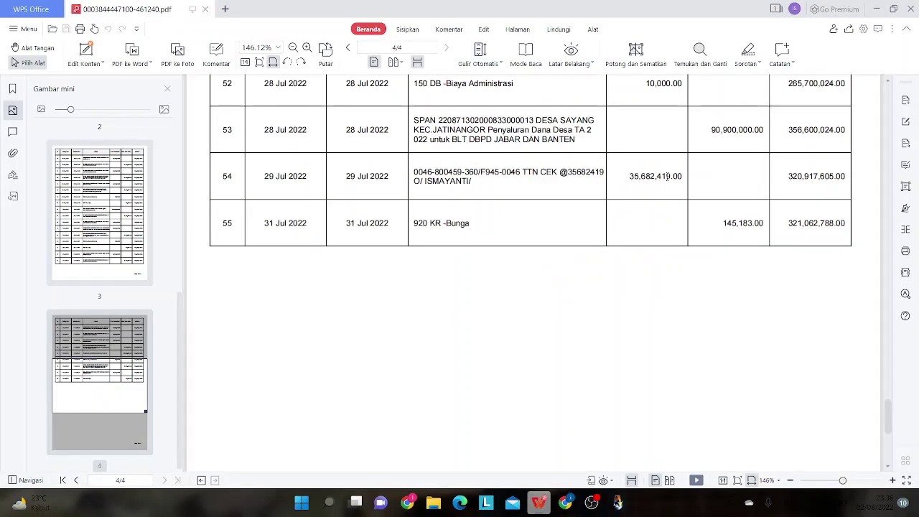
left_click(539, 505)
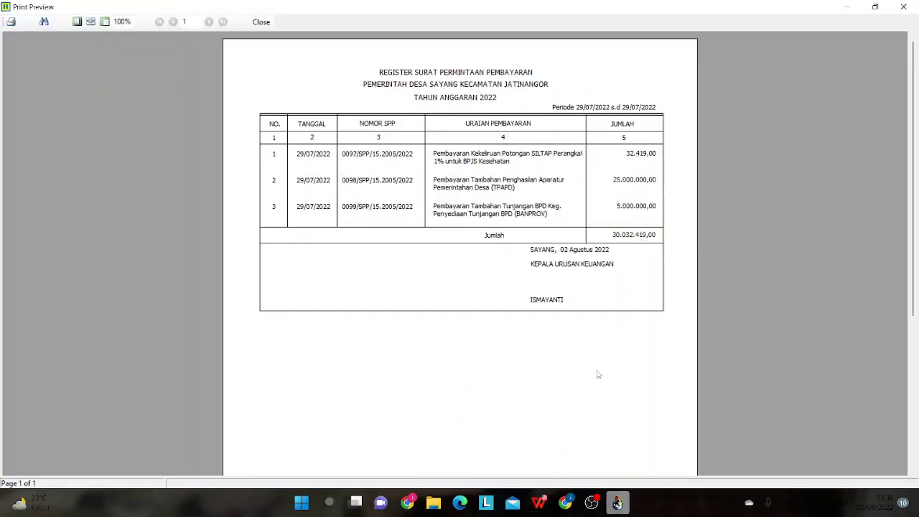
left_click(539, 505)
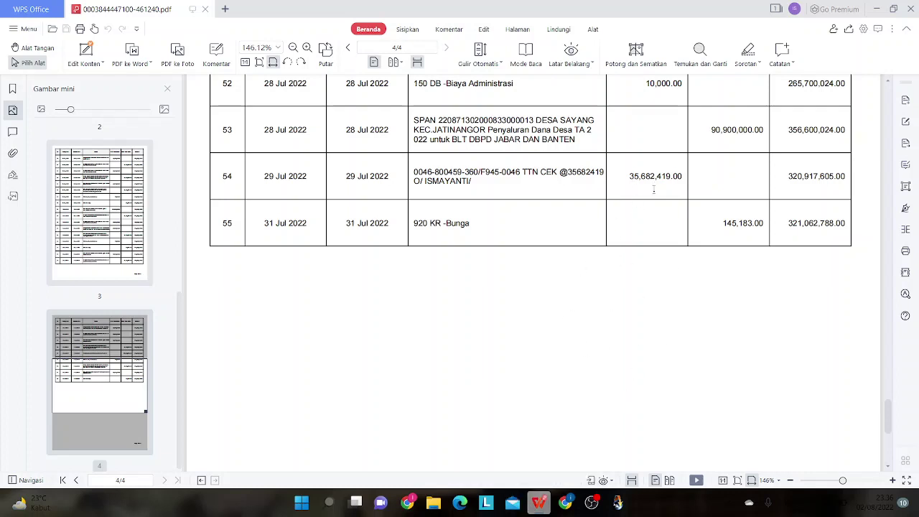
key("alt+Tab")
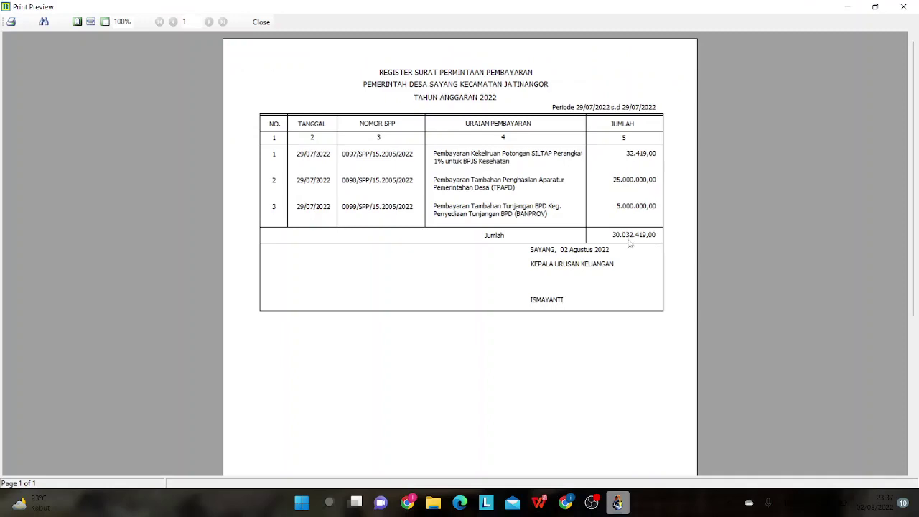
left_click(261, 22)
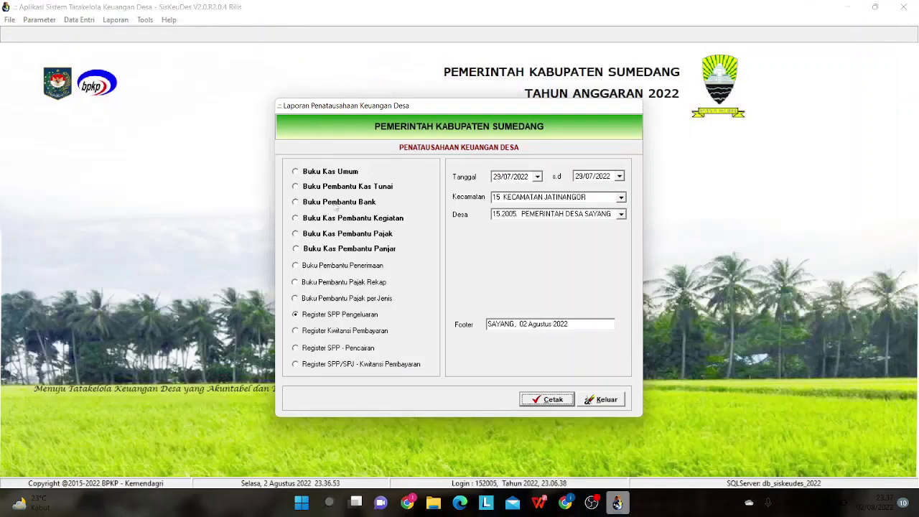
- Preview the Buku Pembantu Bank report (balance 326.567.605,00), then close it and the reports dialog
left_click(341, 206)
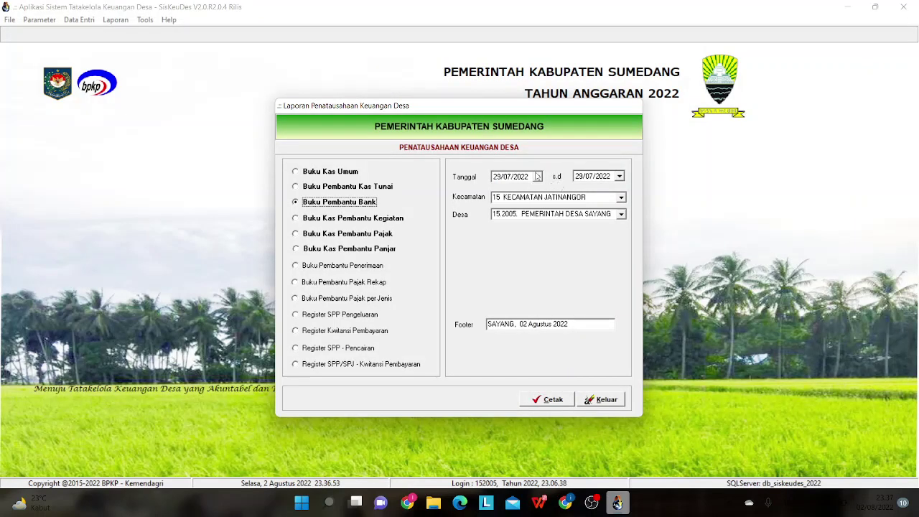
left_click(555, 402)
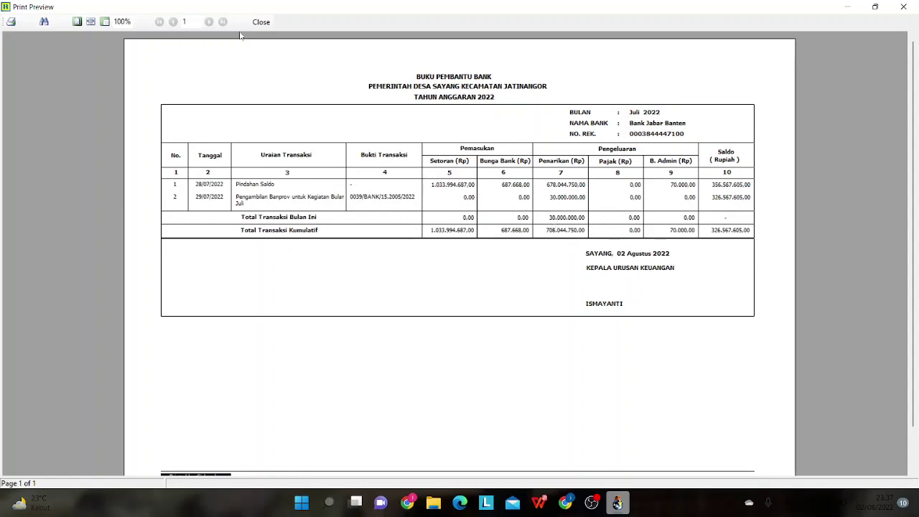
left_click(260, 21)
left_click(603, 399)
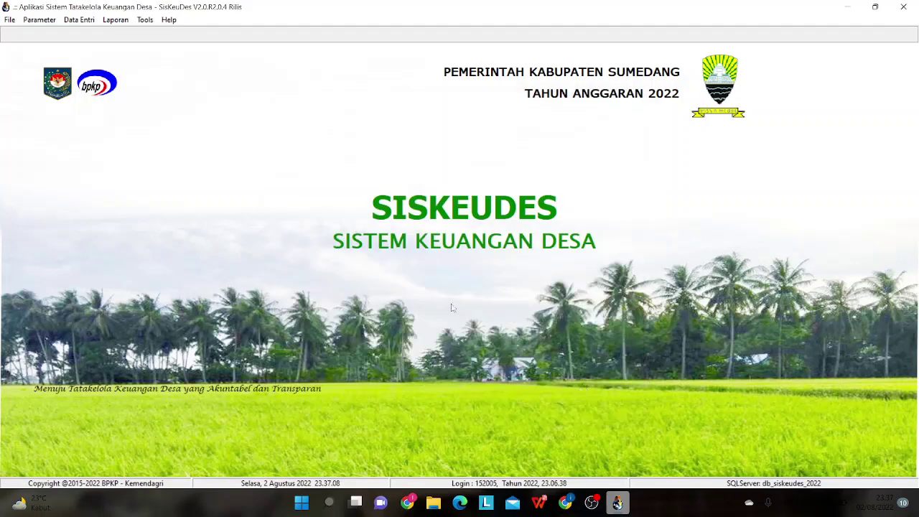
- Open the Mutasi Kas Pengambilan records and start editing withdrawal 0040
left_click(79, 20)
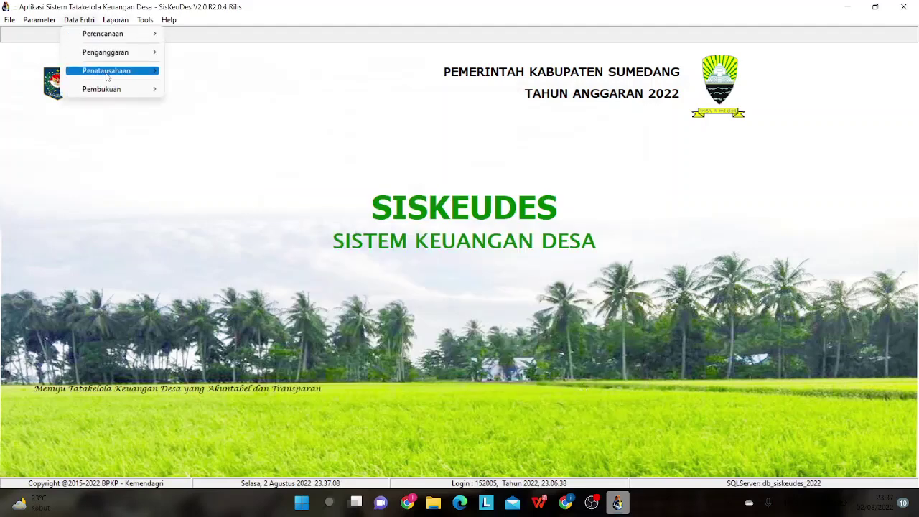
mouse_move(108, 72)
left_click(206, 160)
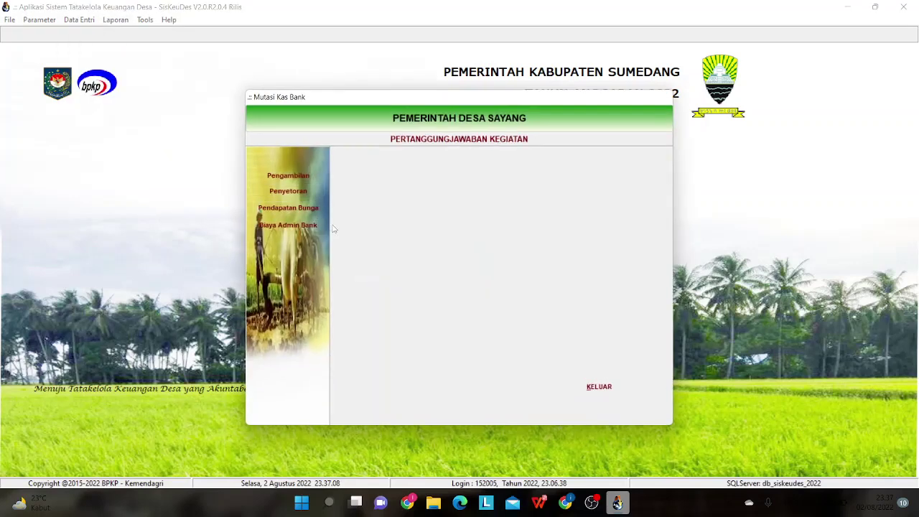
left_click(288, 176)
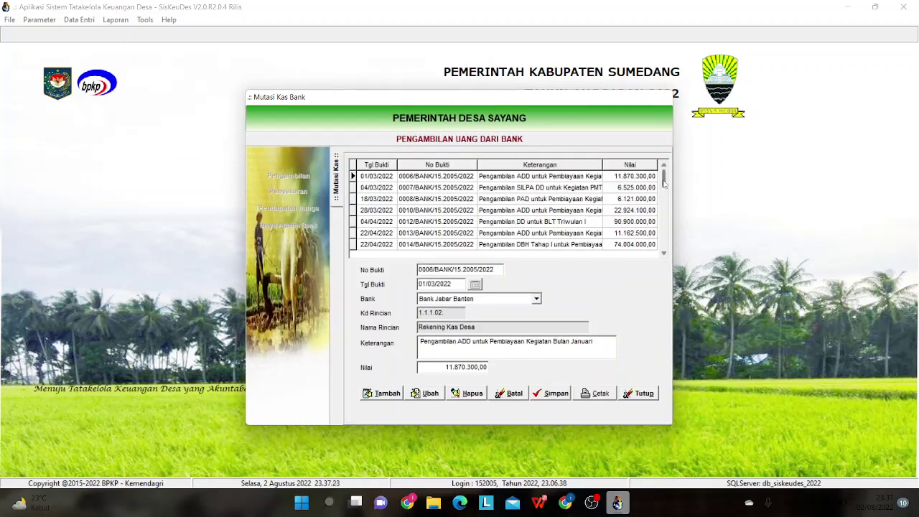
left_click_drag(664, 185, 662, 253)
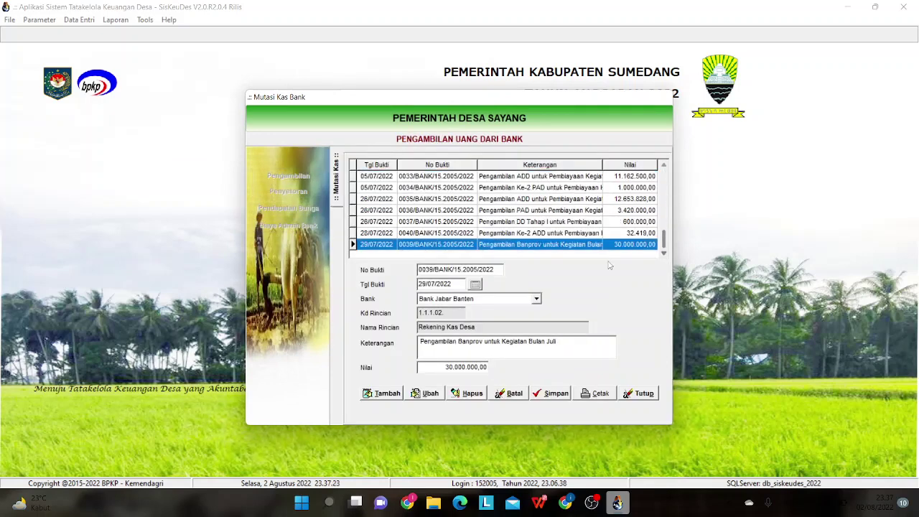
left_click(573, 233)
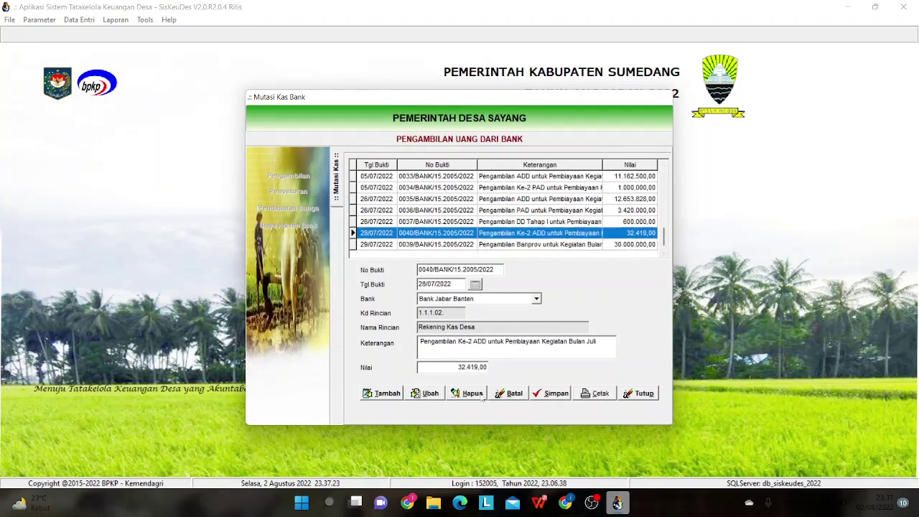
left_click(429, 394)
- Change entry 0040's date to 29/07/2022, save, and close the Mutasi Kas Bank windows
left_click(476, 286)
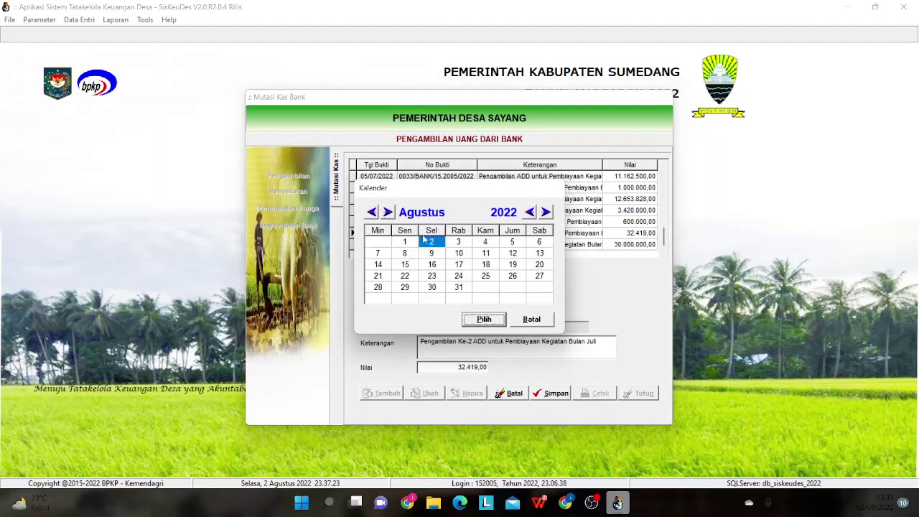
left_click(371, 212)
left_click(485, 287)
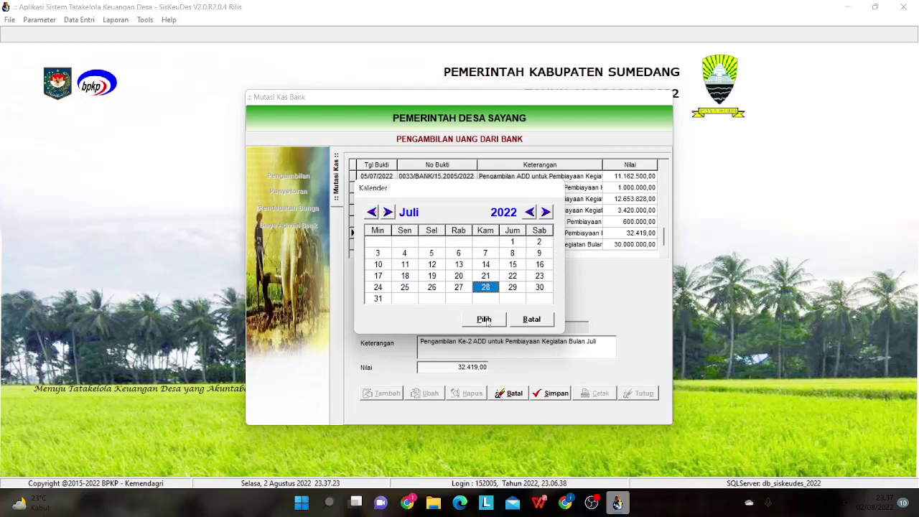
left_click(509, 290)
left_click(502, 320)
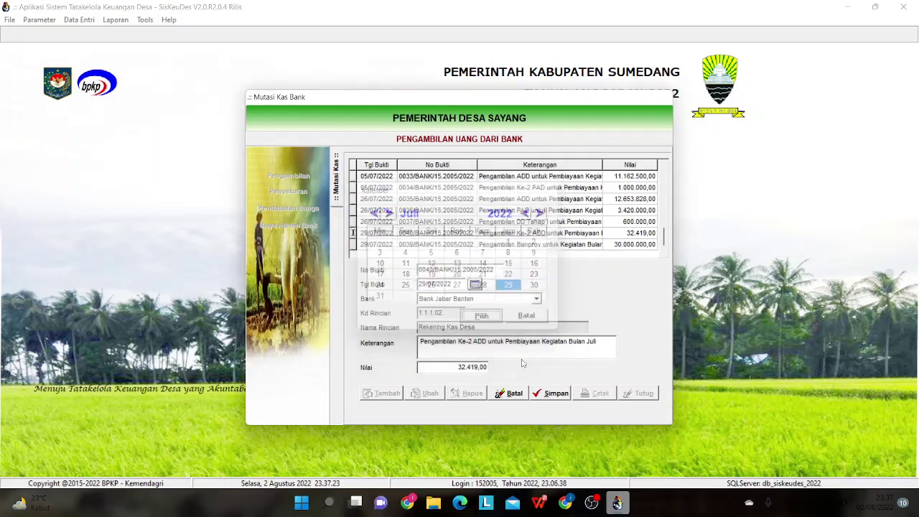
left_click(546, 393)
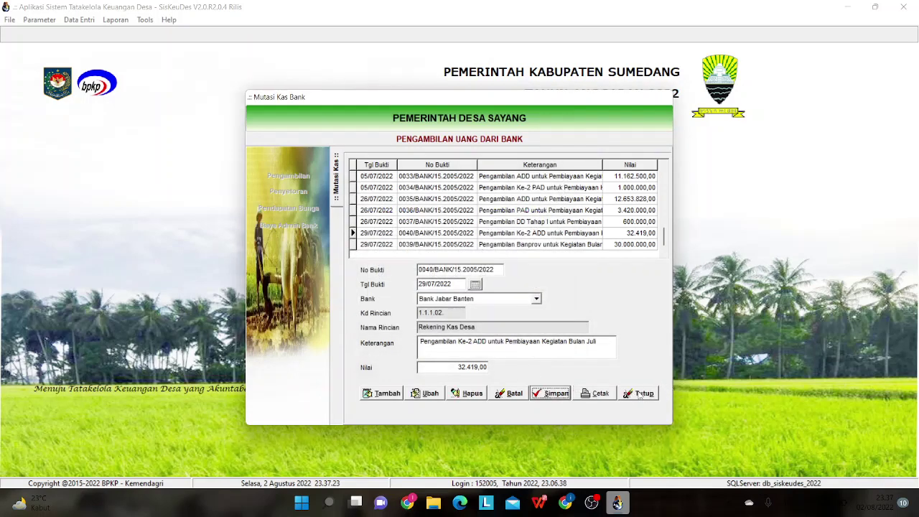
left_click(640, 394)
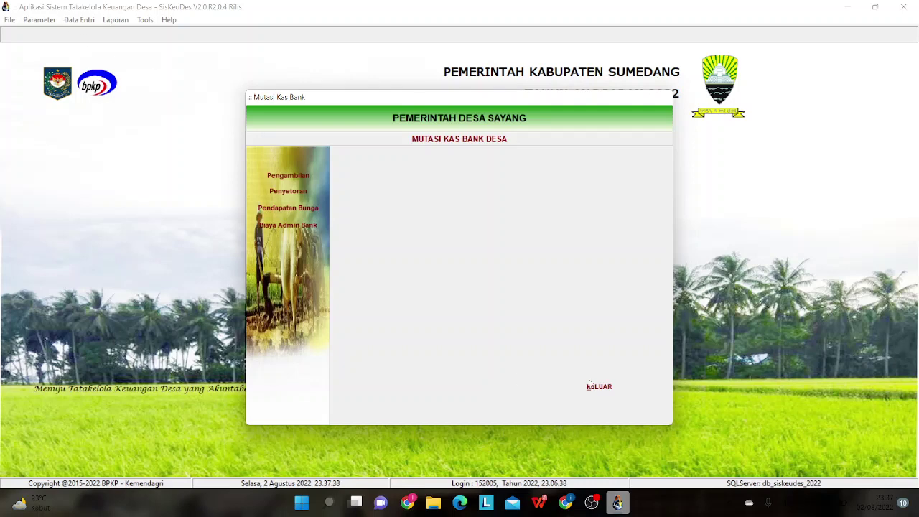
left_click(590, 386)
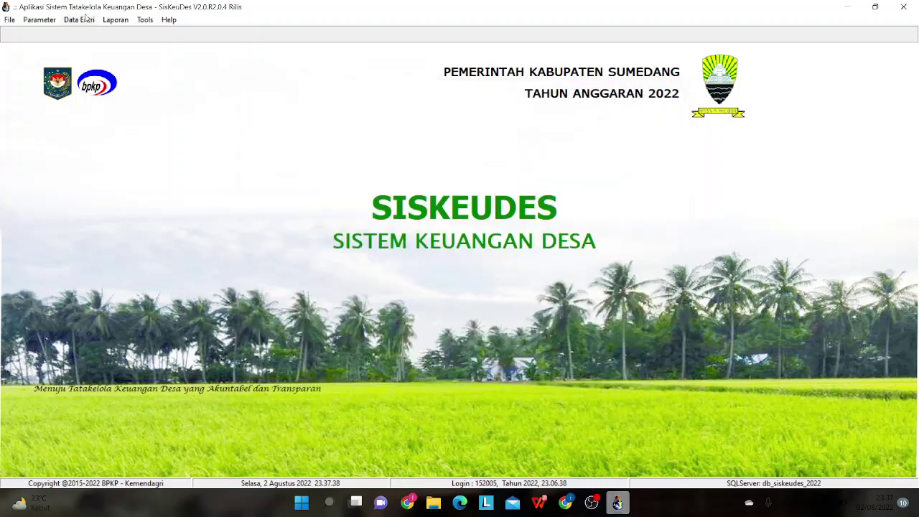
- Open the Penatausahaan reports and set the start date to 29/07/2022
left_click(115, 20)
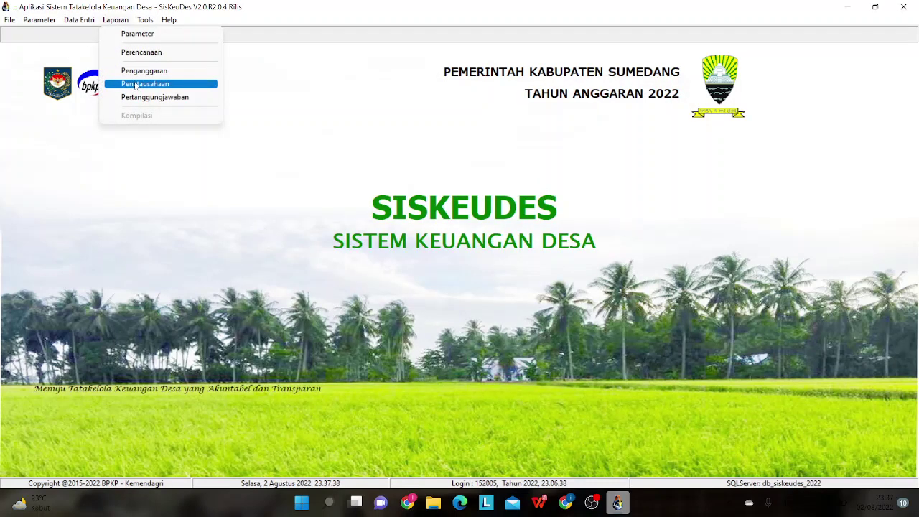
left_click(136, 84)
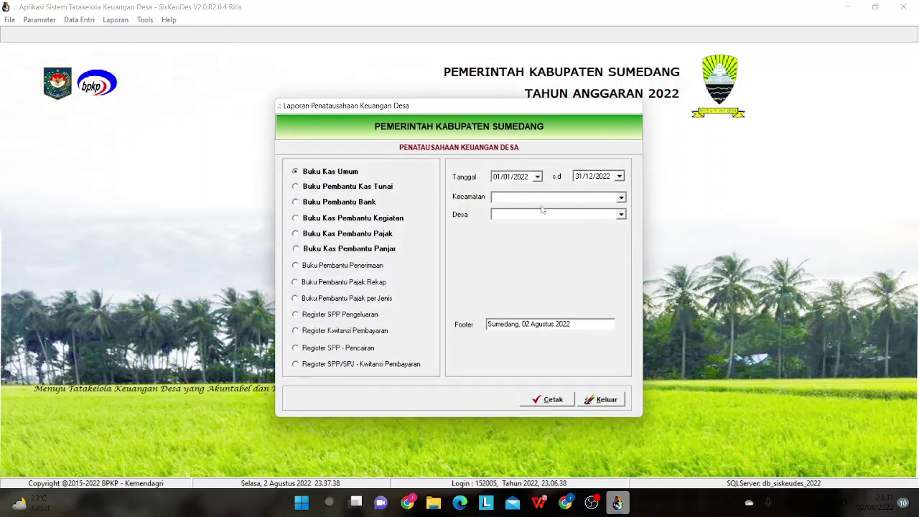
left_click(537, 176)
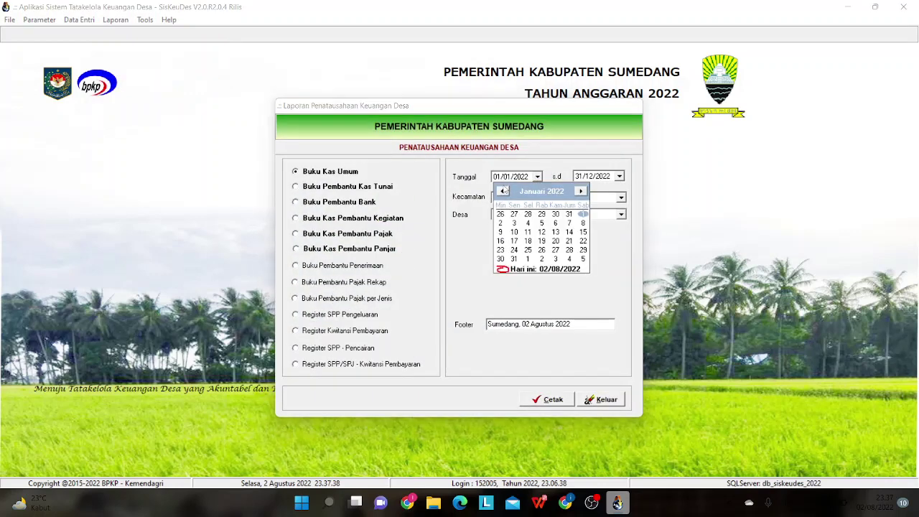
left_click(580, 191)
left_click(581, 191)
left_click(581, 191)
left_click(581, 191)
left_click(580, 191)
left_click(581, 191)
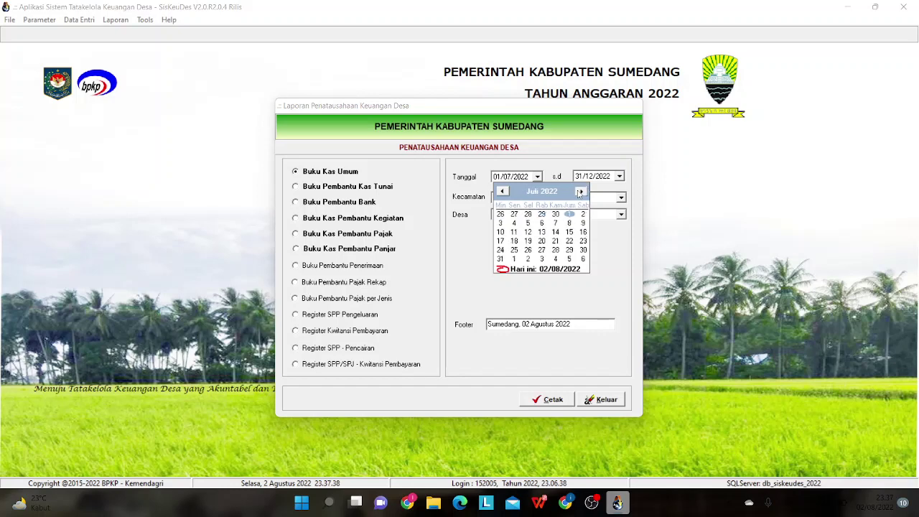
left_click(570, 249)
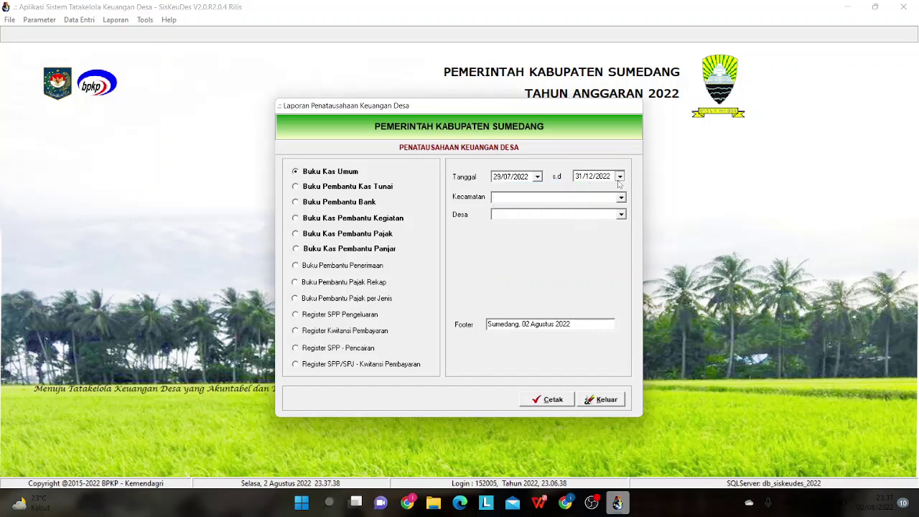
- Set the end date to 29/07/2022, Kecamatan Jatinangor and Desa Sayang
left_click(619, 176)
left_click(585, 191)
left_click(585, 191)
left_click(585, 191)
left_click(585, 191)
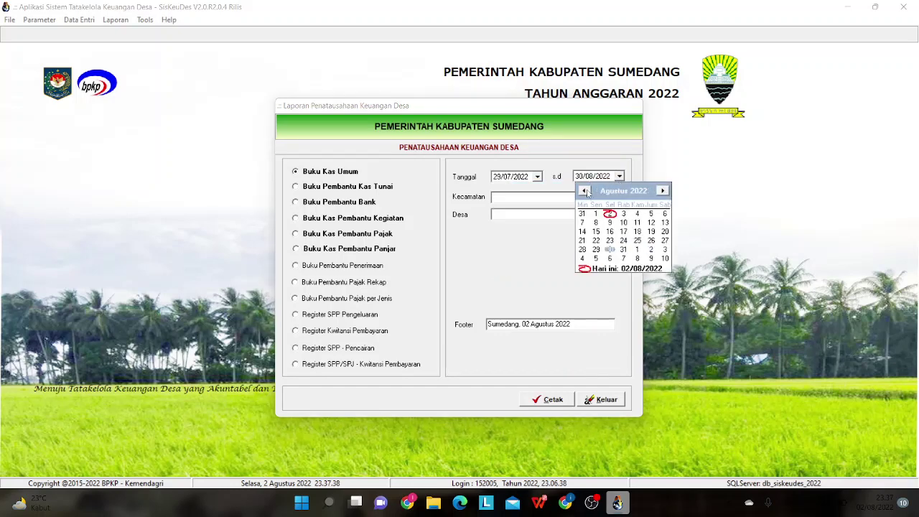
left_click(586, 191)
left_click(650, 250)
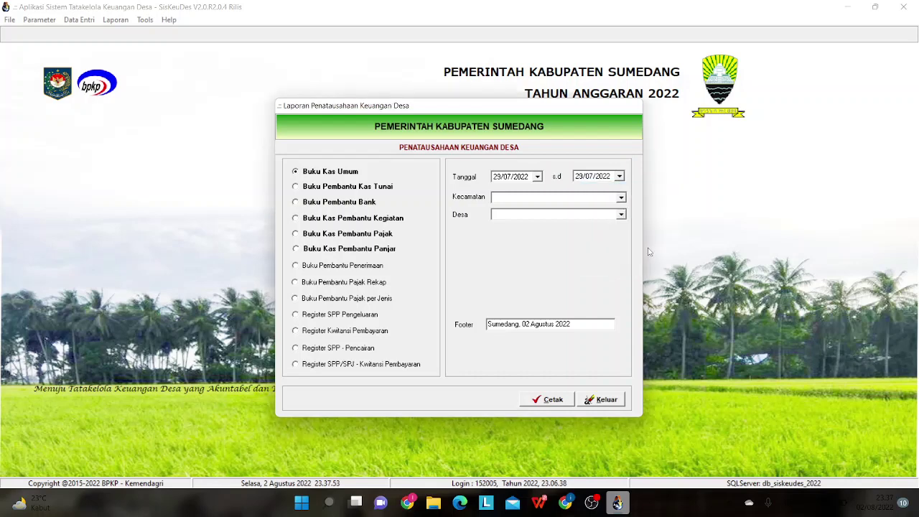
left_click(622, 197)
left_click(600, 208)
left_click(622, 215)
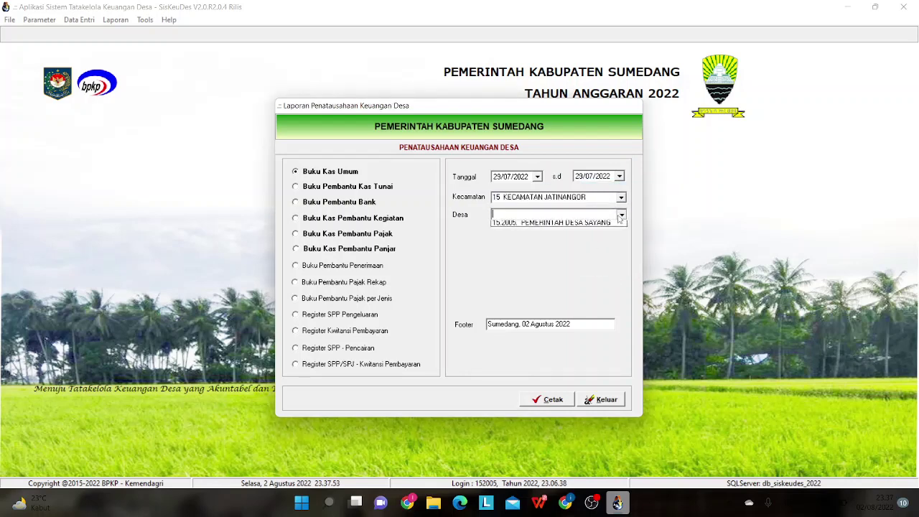
left_click(614, 222)
- Preview the Buku Kas Umum, close it, and select Buku Pembantu Bank
left_click(553, 400)
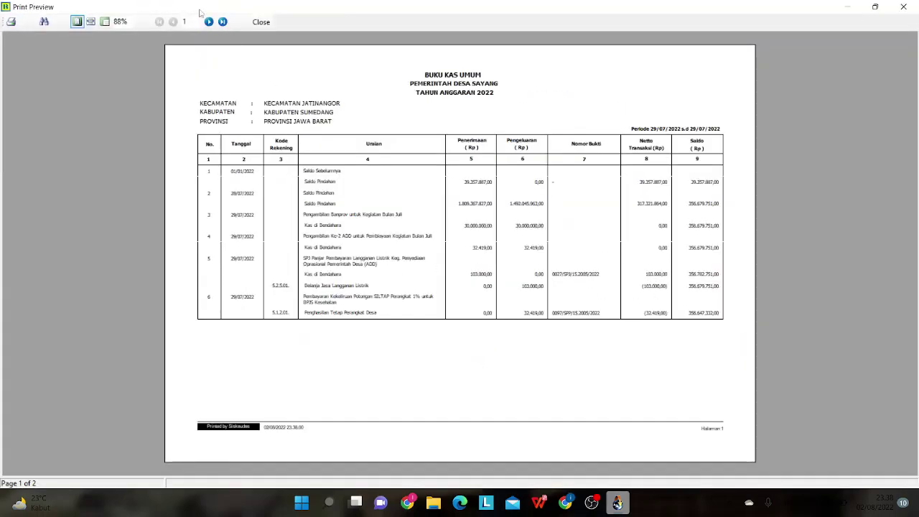
left_click(261, 21)
left_click(311, 204)
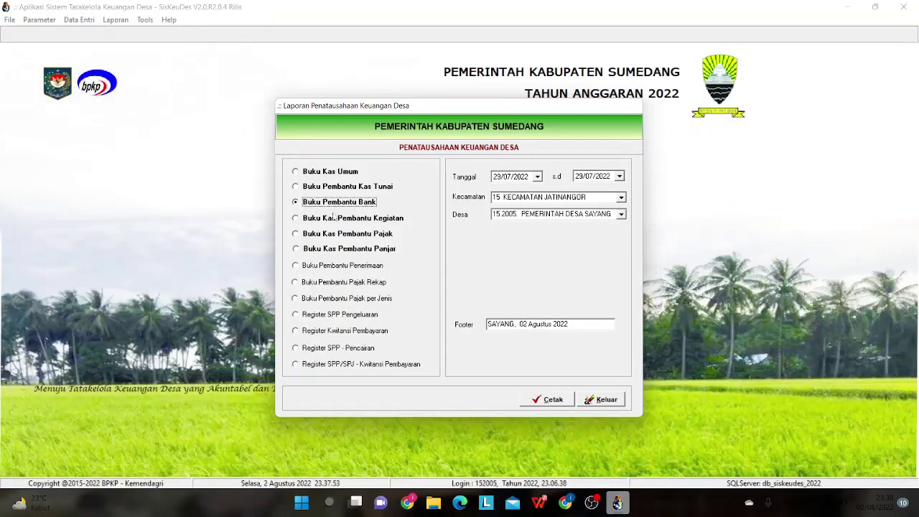
- Preview Buku Pembantu Bank showing both 29/07/2022 withdrawals, then select Register SPP Pengeluaran
left_click(550, 399)
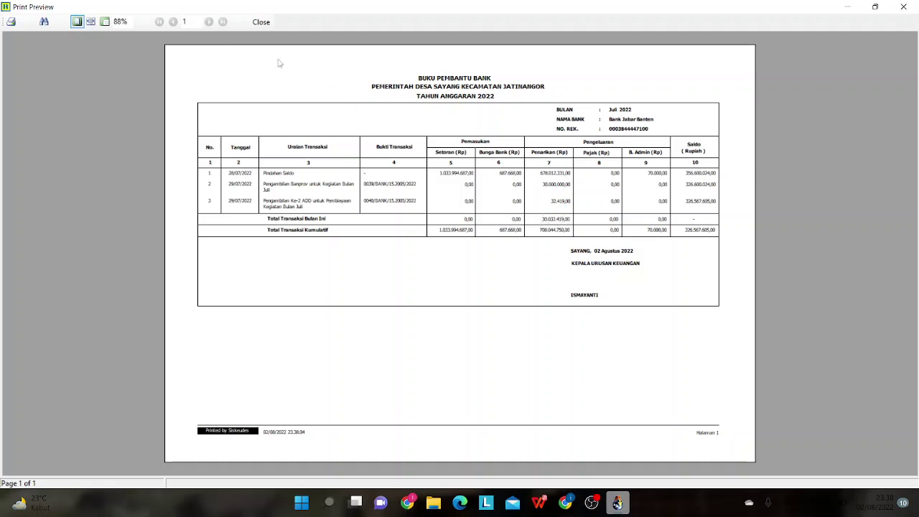
left_click(261, 22)
left_click(372, 316)
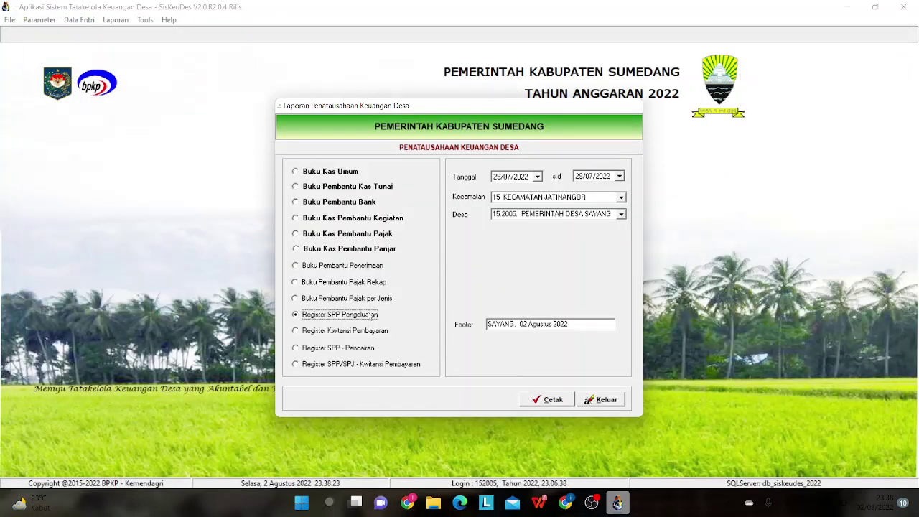
- Preview the Register SPP Pengeluaran, then the Buku Pembantu Bank report for 29/07/2022
left_click(547, 401)
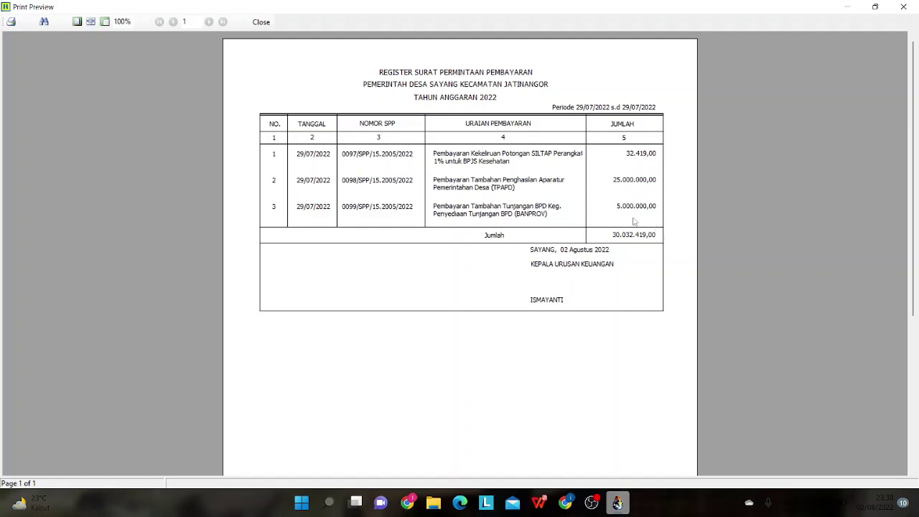
left_click(261, 23)
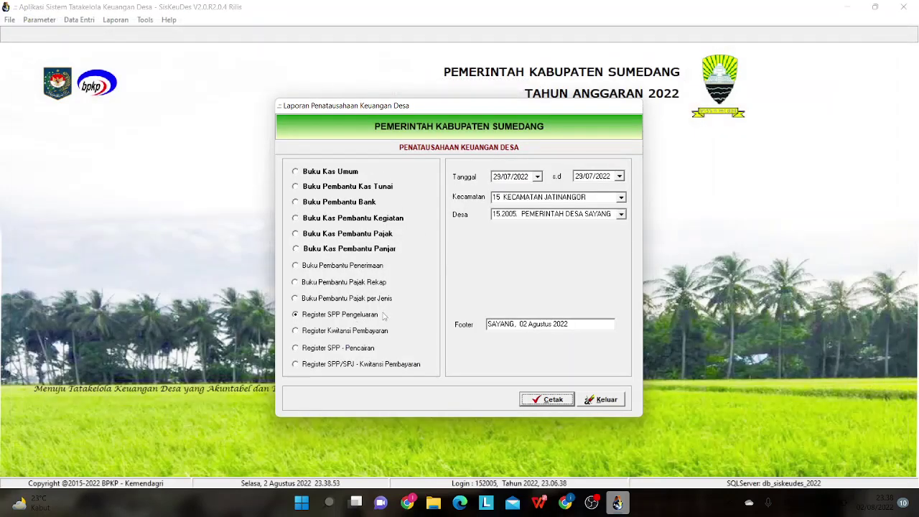
left_click(353, 204)
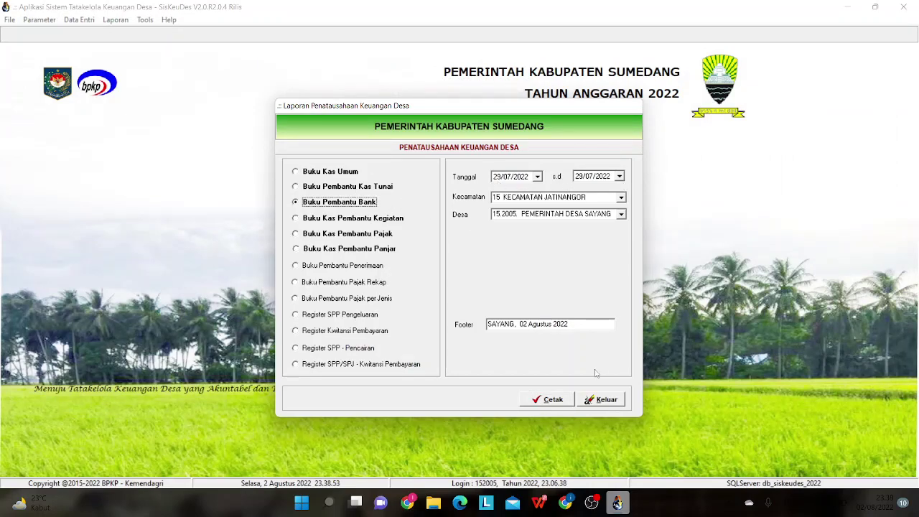
left_click(545, 399)
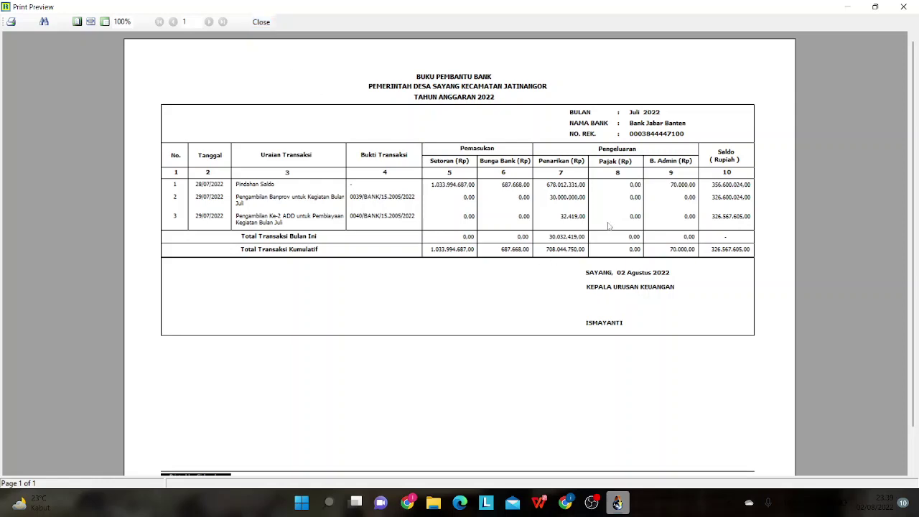
left_click(256, 24)
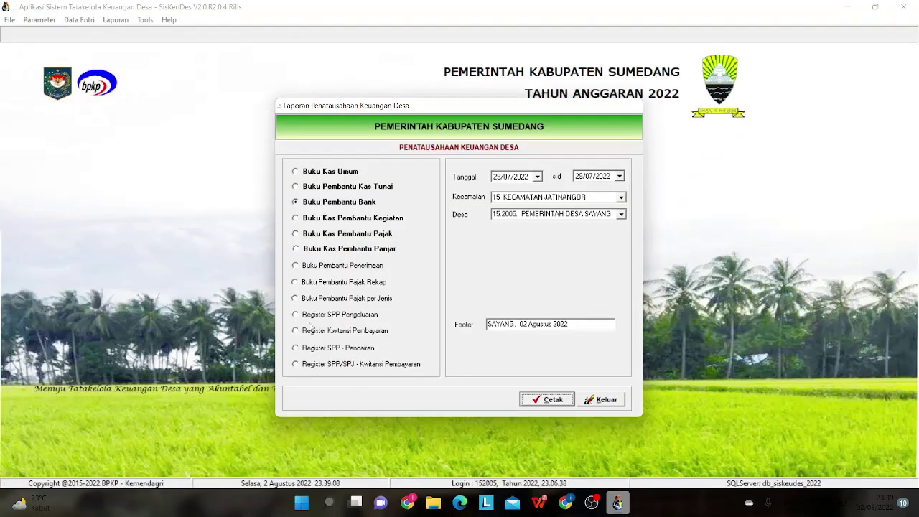
- Re-check the SPP register preview showing three SPPs totalling 30.032.419,00, then close the report dialog
left_click(313, 316)
left_click(541, 405)
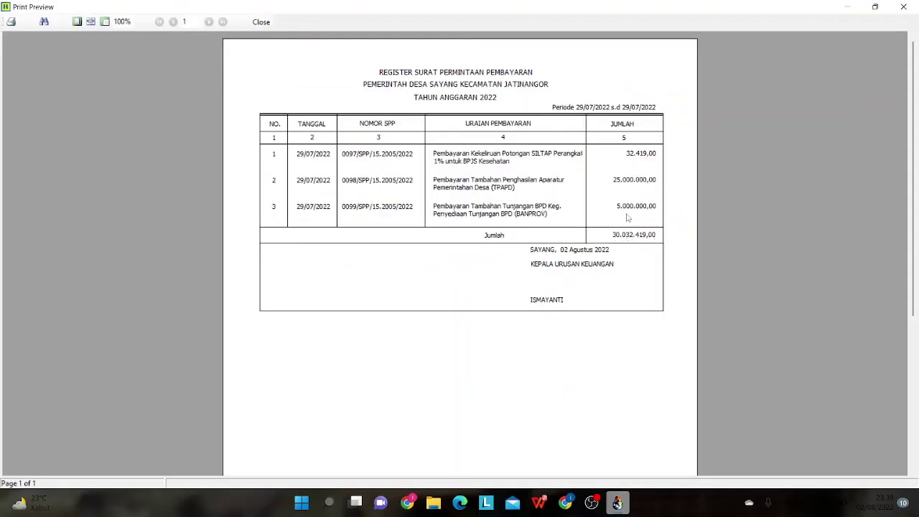
left_click(263, 22)
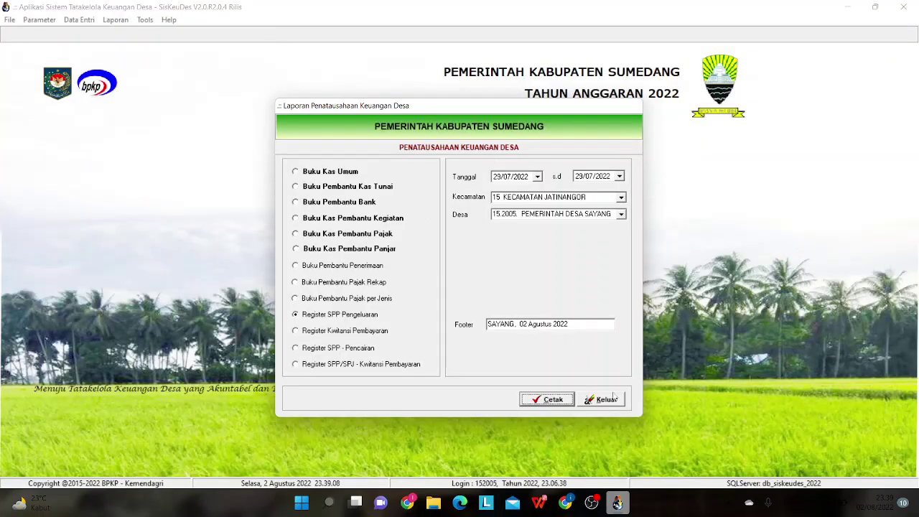
left_click(614, 399)
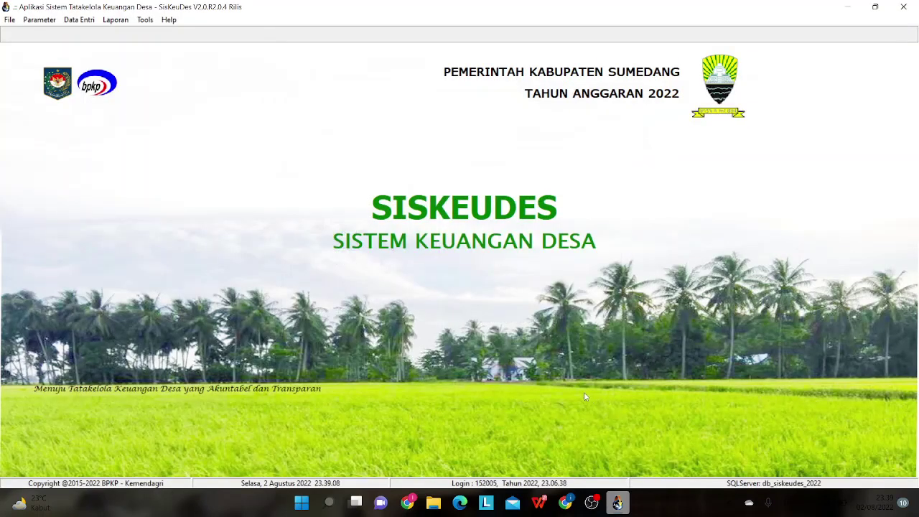
- Open Data Entri > Penatausahaan > Pencairan SPP and list the undisbursed SPPs via Bukti Pencairan
left_click(83, 23)
mouse_move(93, 72)
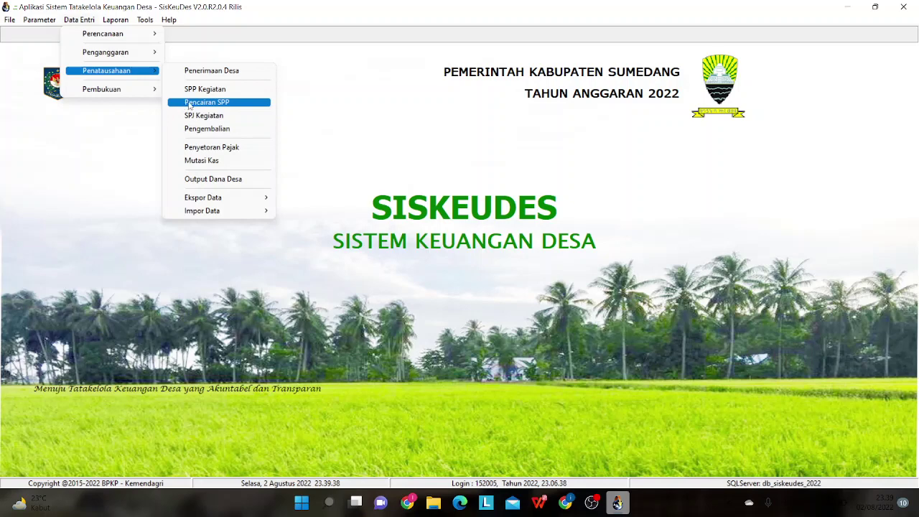
left_click(190, 107)
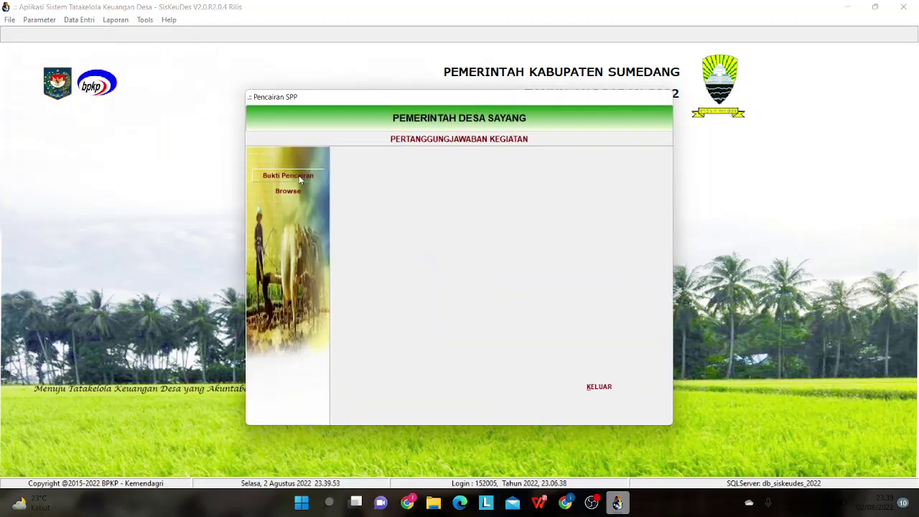
left_click(300, 178)
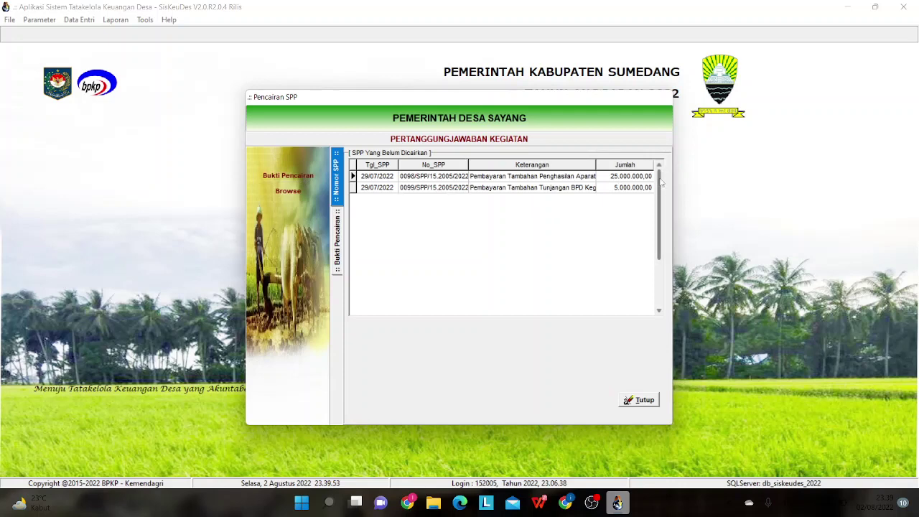
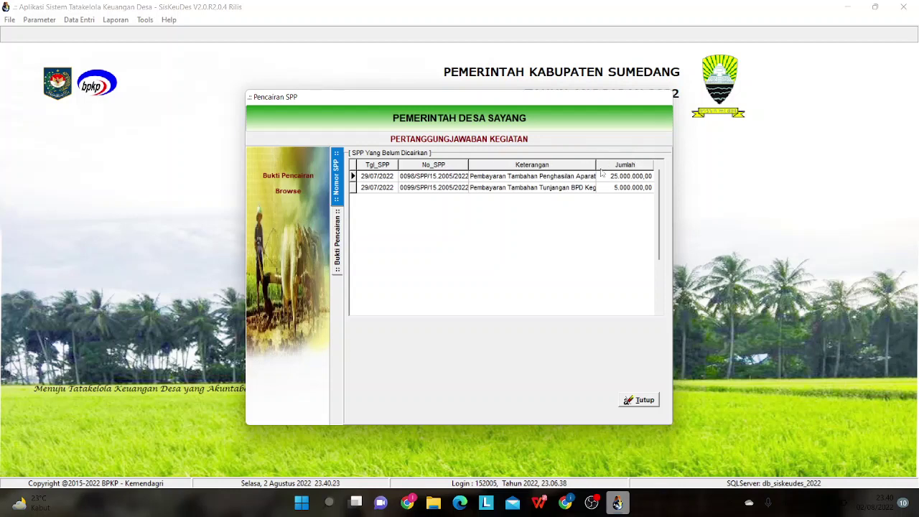
- Switch between pending and disbursed SPP lists to find the latest disbursed SPP, 0097
left_click(640, 400)
left_click(302, 198)
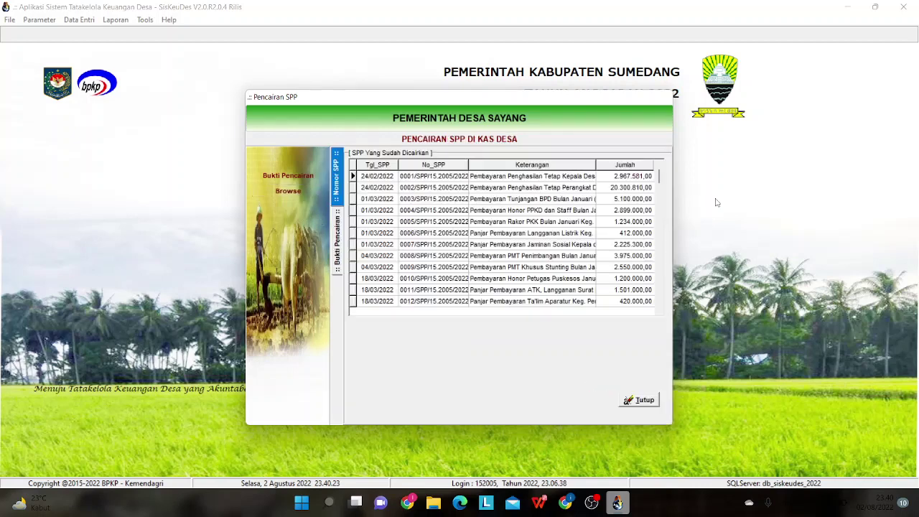
left_click_drag(660, 180, 659, 299)
left_click(626, 301)
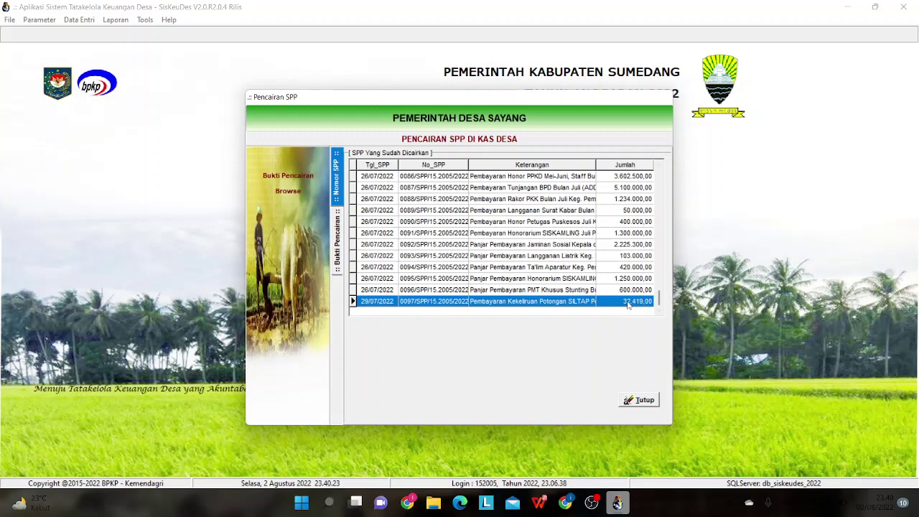
left_click(641, 400)
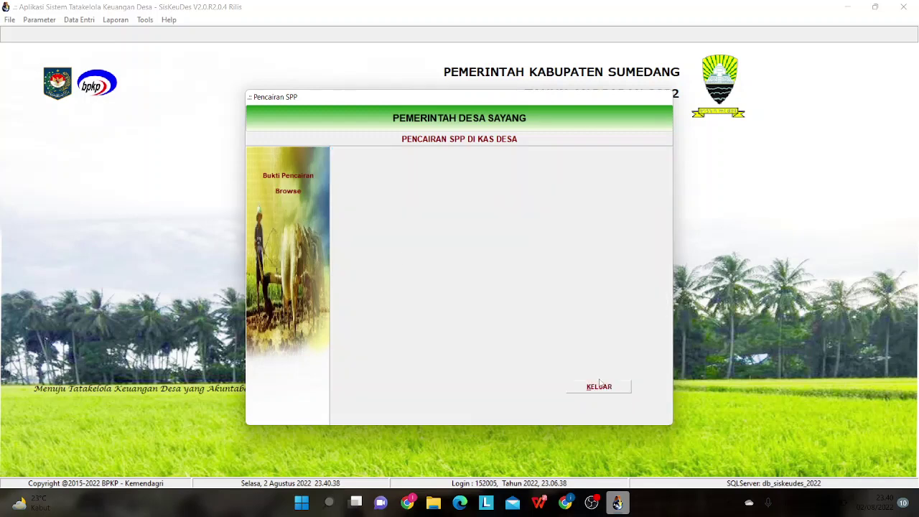
left_click(297, 176)
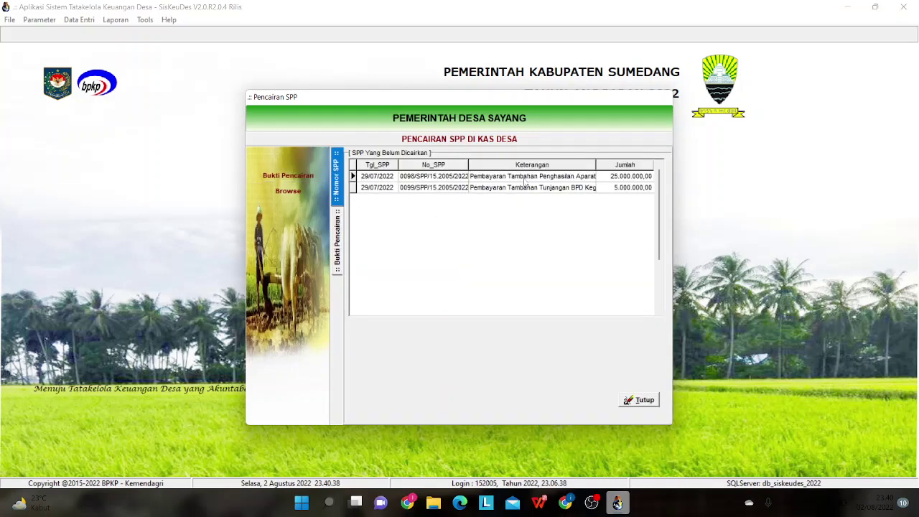
left_click(302, 194)
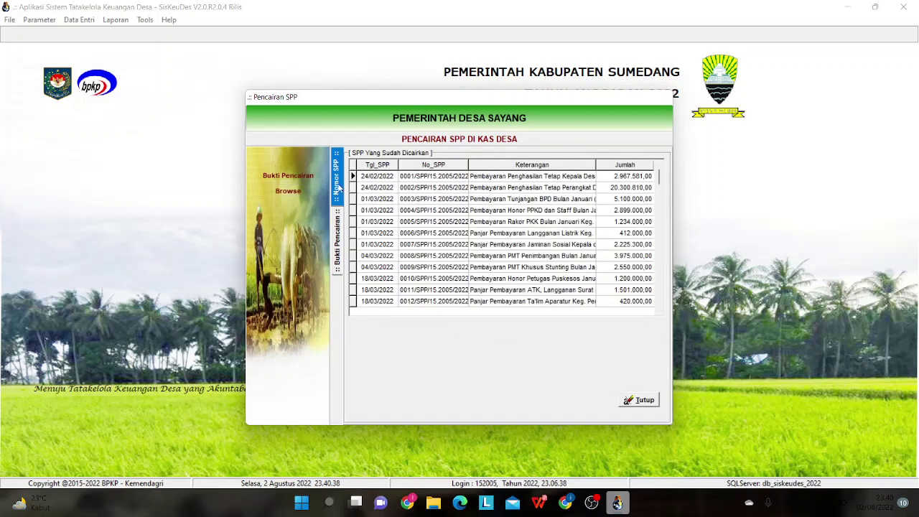
left_click(288, 176)
- Compare SPP 0098's empty disbursement proof with the existing proof of SPP 0097
double_click(494, 184)
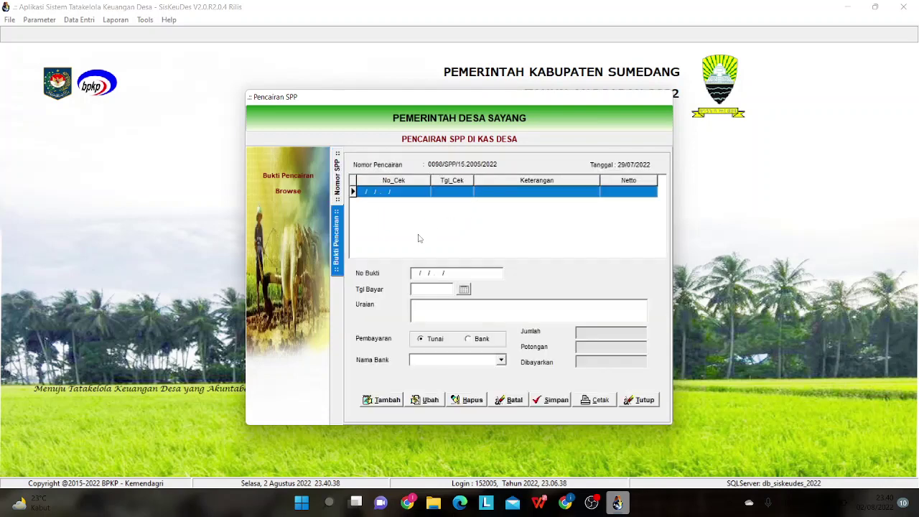
left_click(639, 400)
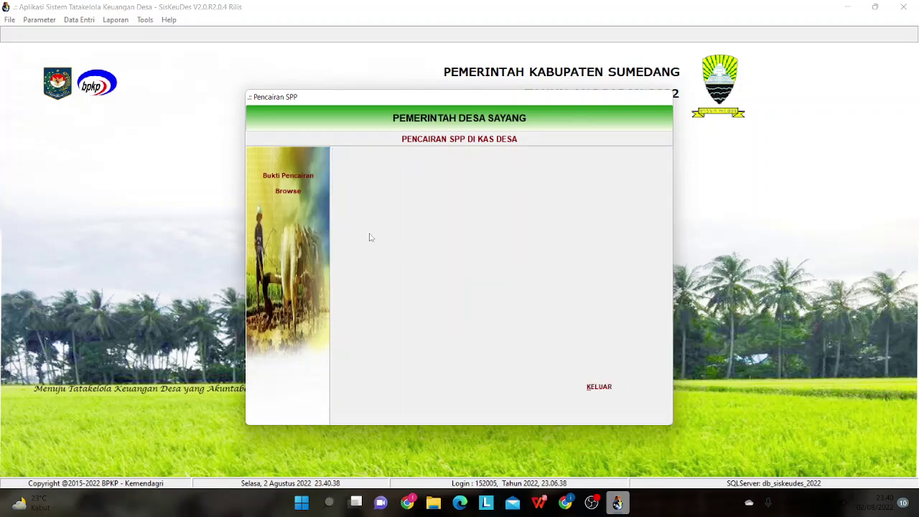
left_click(294, 192)
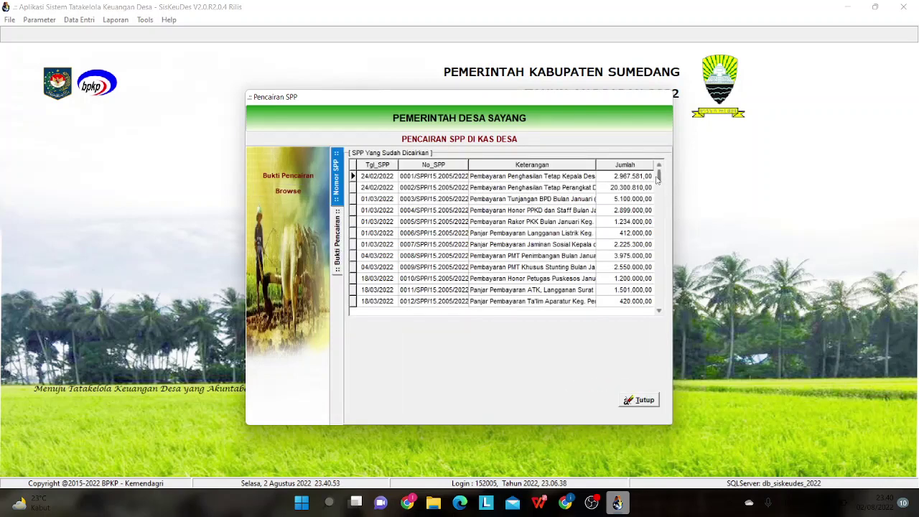
left_click_drag(659, 178, 658, 302)
double_click(531, 304)
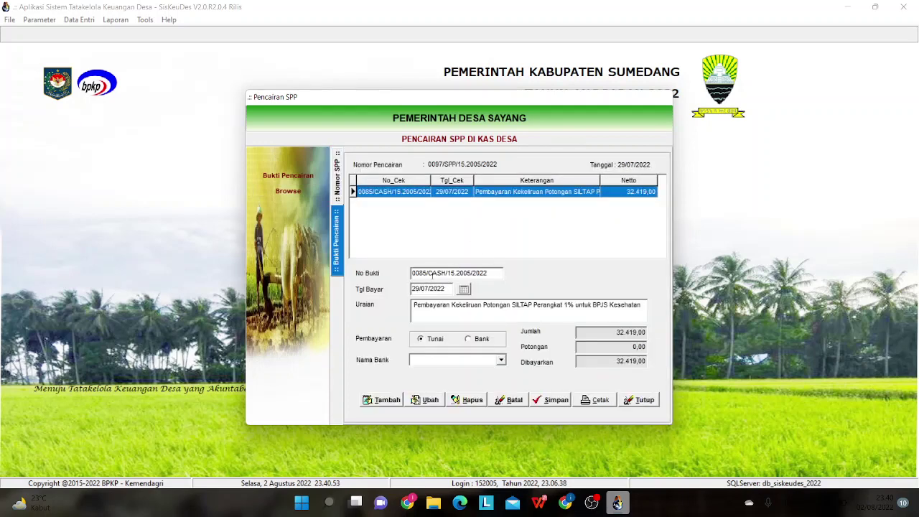
left_click(644, 400)
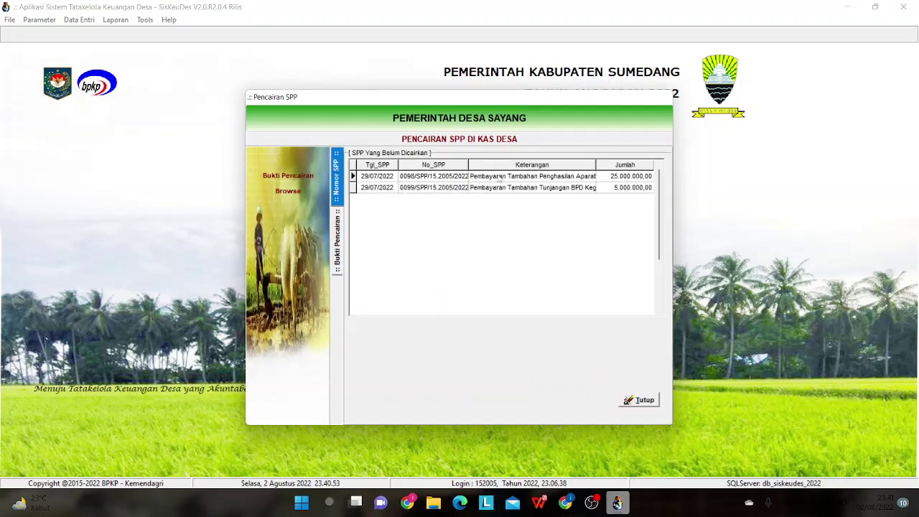
- Create and save disbursement proof 0086/CASH/15.2005/2022 for SPP 0098, paid 29/07/2022
double_click(500, 179)
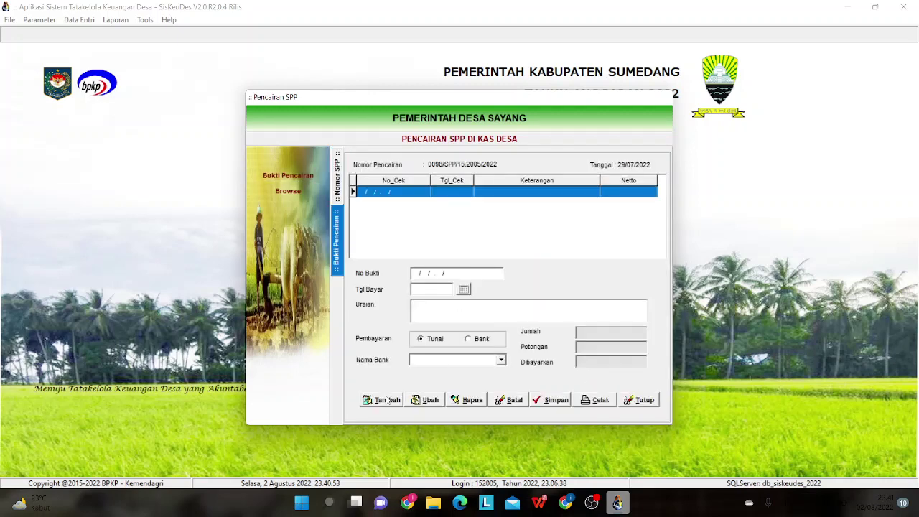
left_click(390, 396)
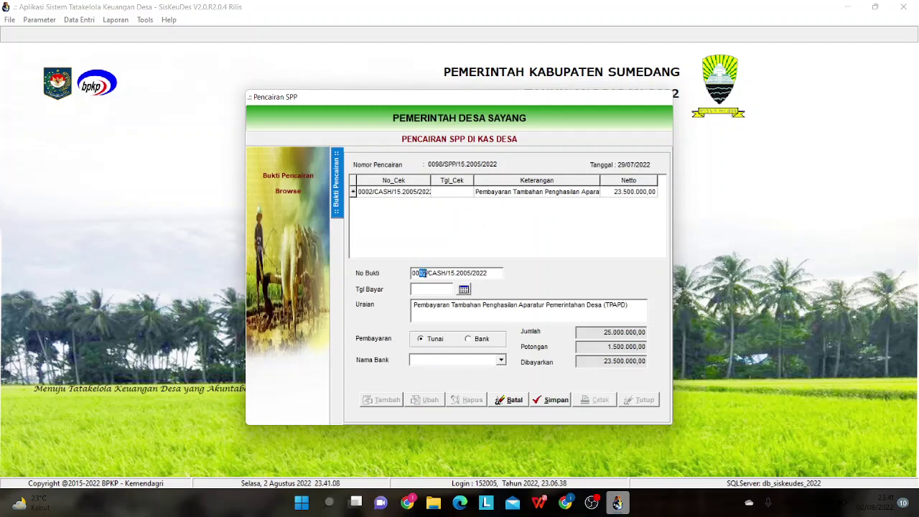
type("86")
left_click(465, 289)
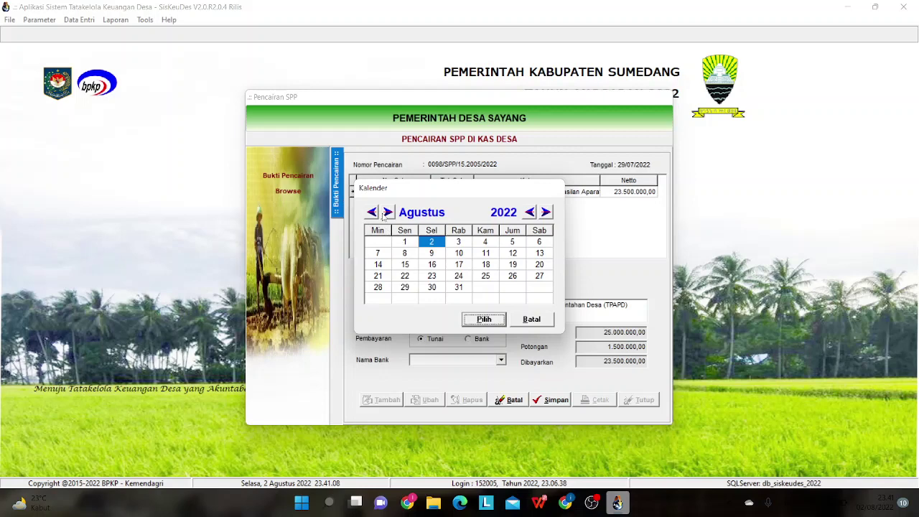
left_click(371, 212)
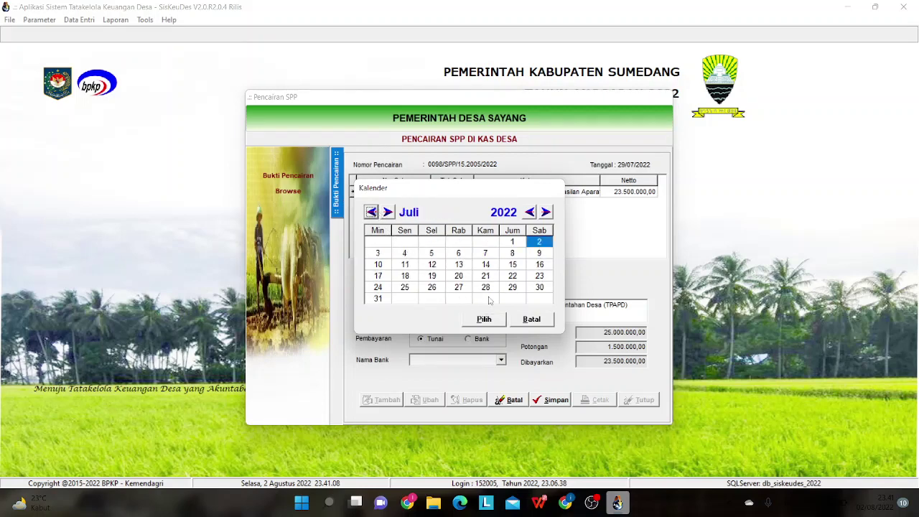
left_click(508, 290)
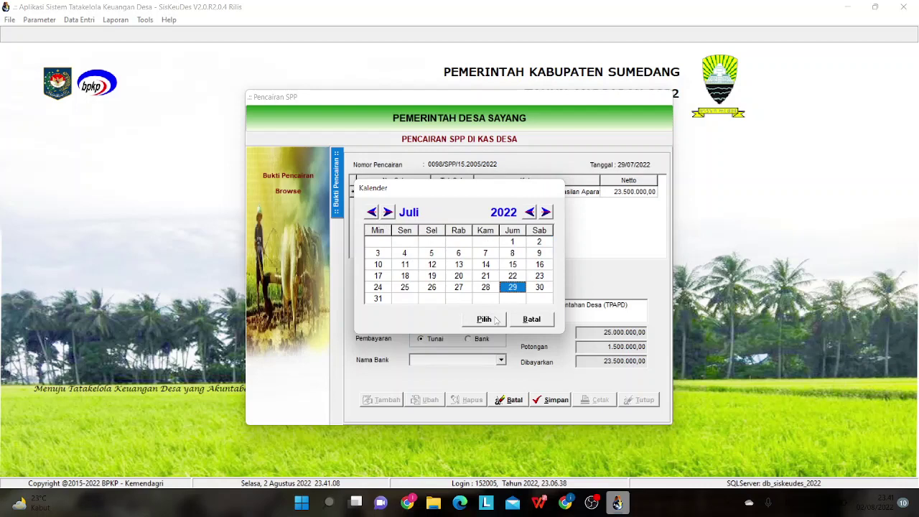
left_click(486, 319)
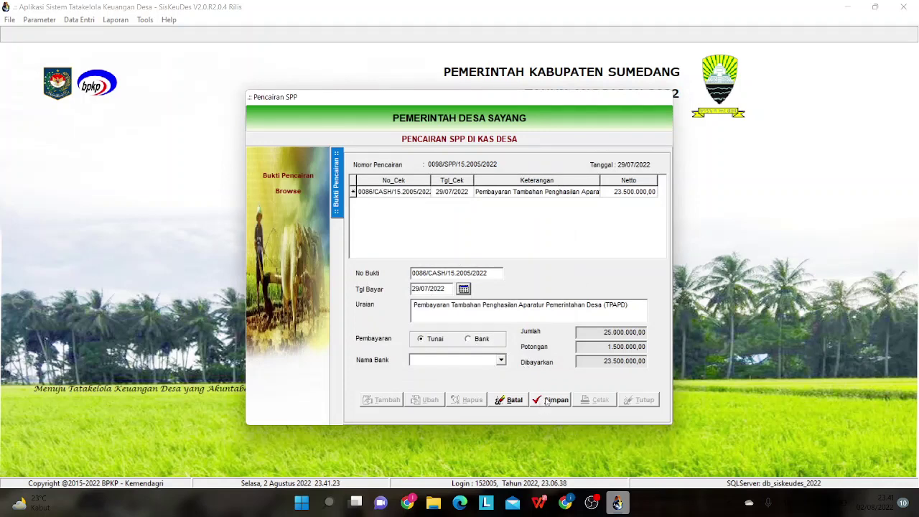
left_click(548, 401)
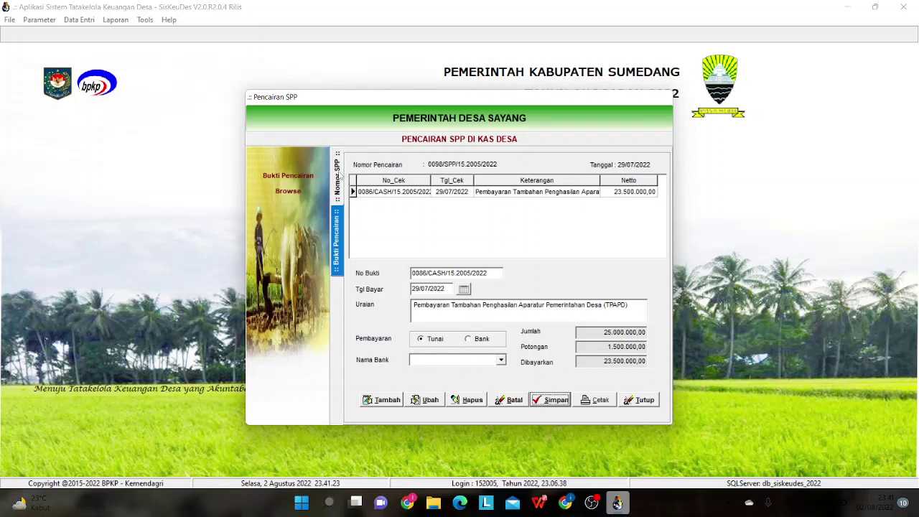
left_click(338, 174)
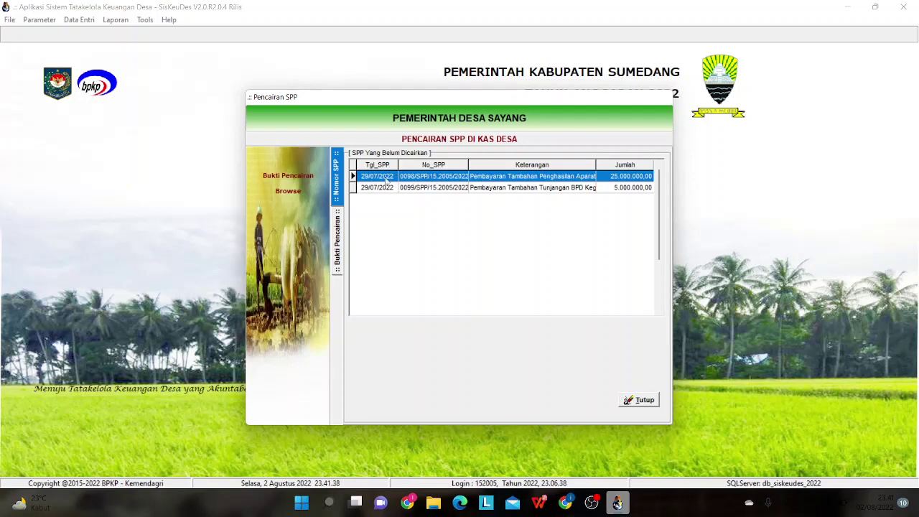
- Record and save proof 0087/CASH/15.2005/2022 for SPP 0099, paid 29/07/2022, net 4.700.000,00
left_click(285, 178)
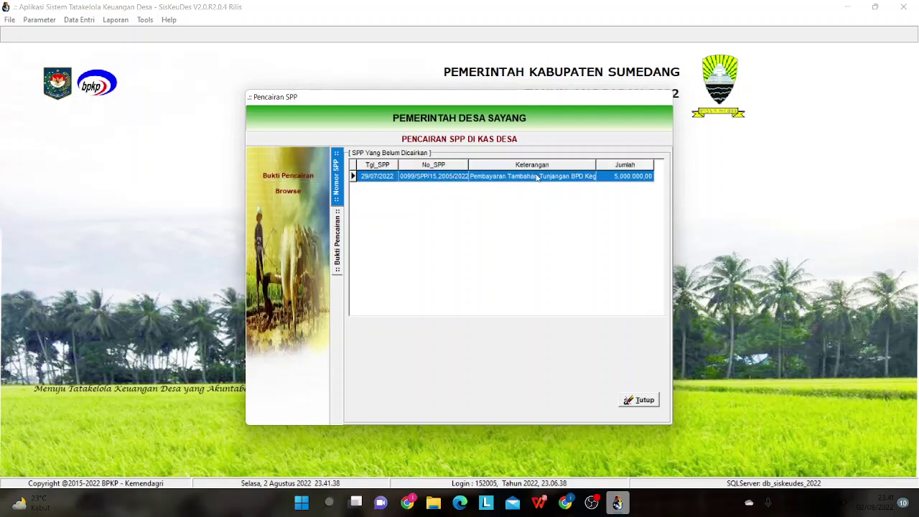
double_click(514, 179)
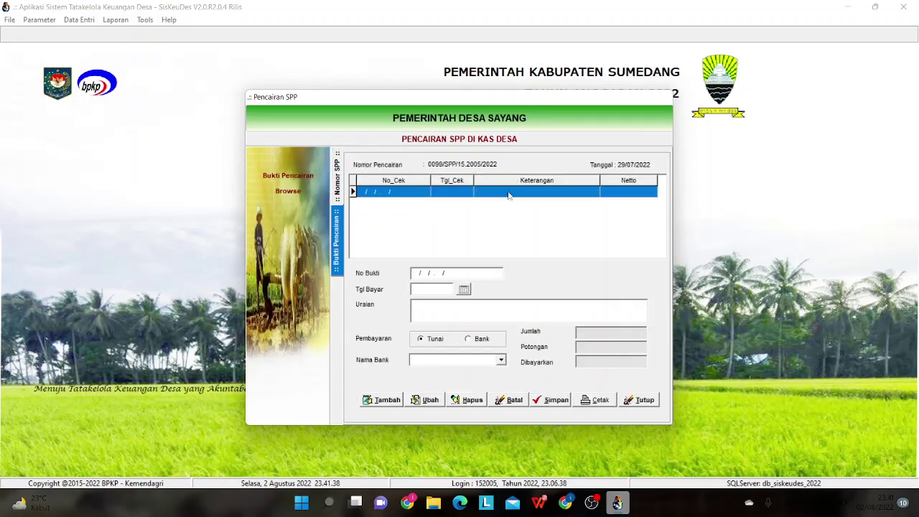
left_click(383, 400)
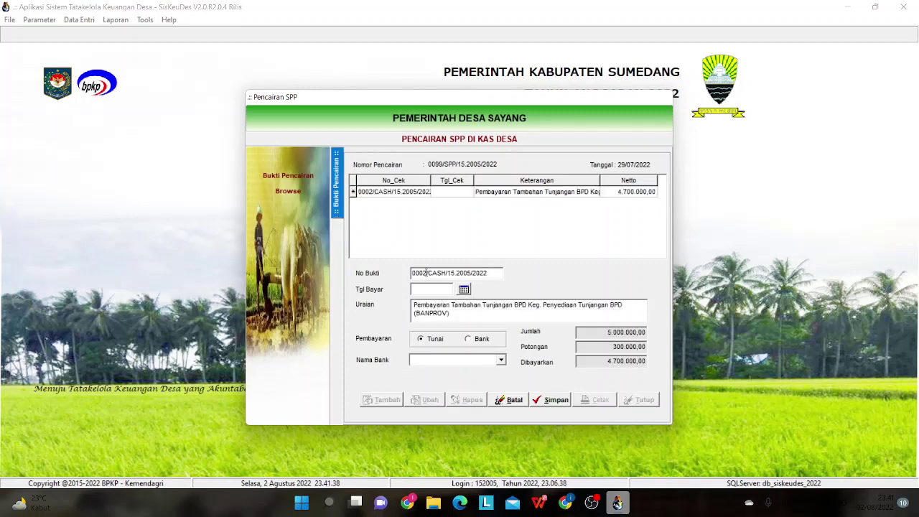
left_click_drag(426, 272, 421, 272)
type("08")
key("Left")
type("7")
left_click(465, 288)
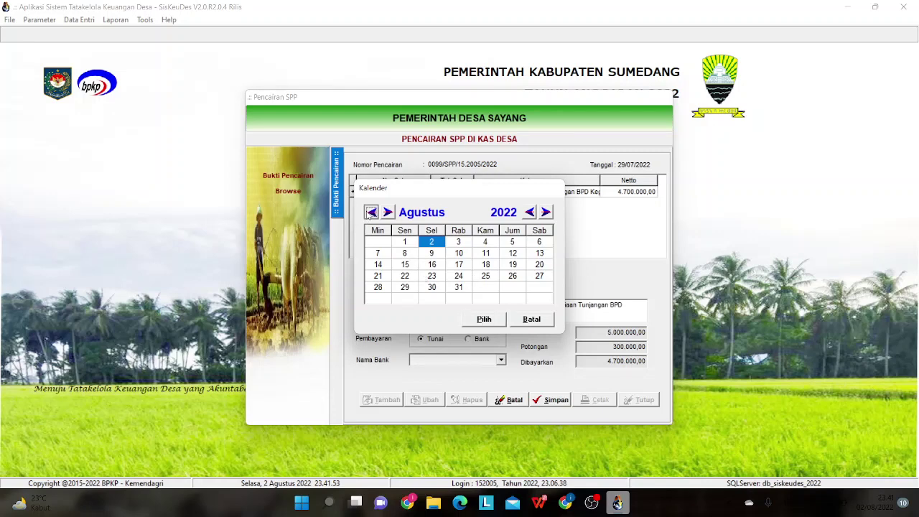
left_click(371, 211)
left_click(512, 286)
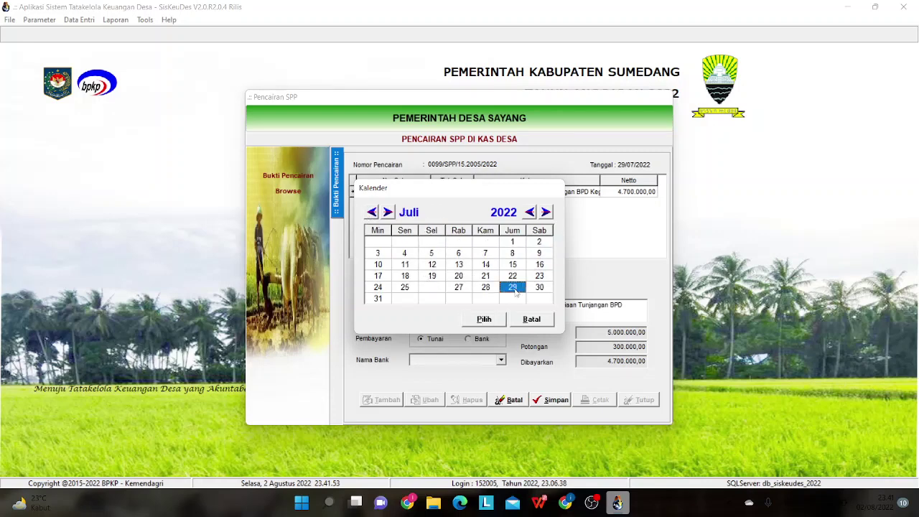
left_click(484, 321)
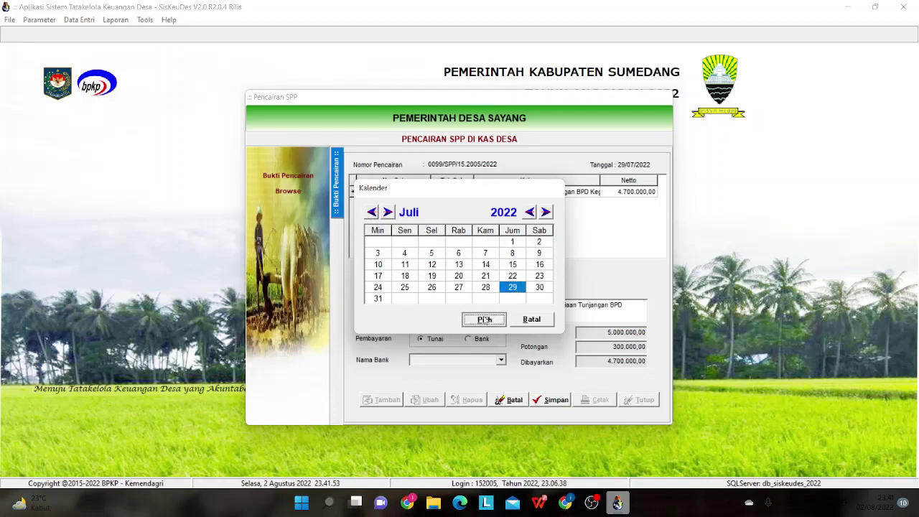
left_click(556, 400)
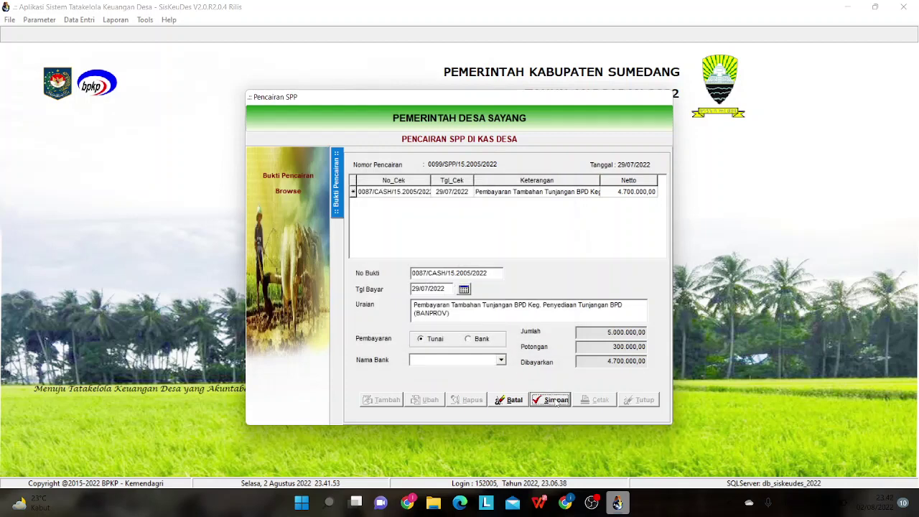
left_click(338, 172)
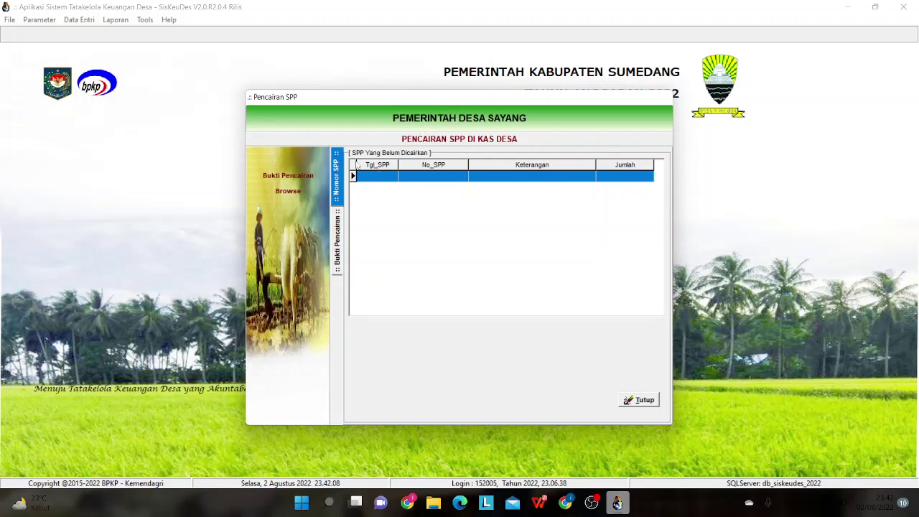
- Close the empty pending list and Pencairan SPP window, then show Data Entri > Penatausahaan
left_click(645, 404)
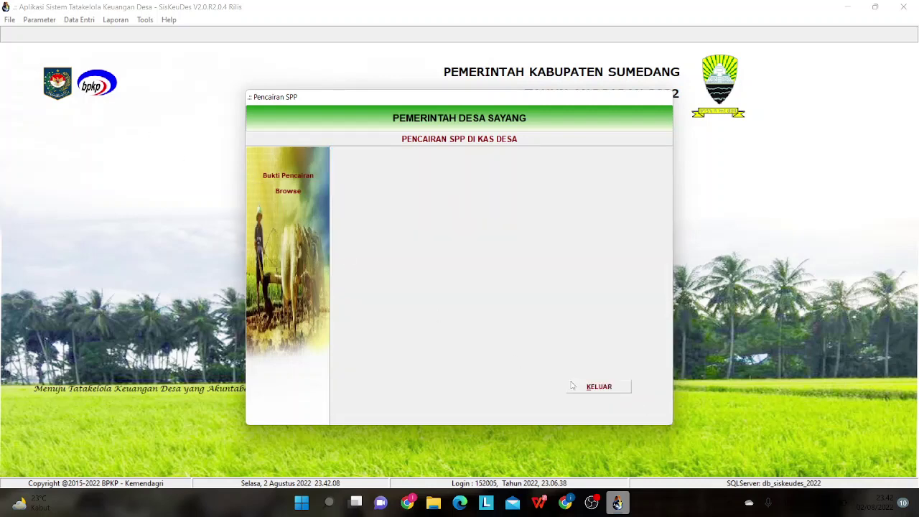
left_click(572, 386)
left_click(69, 23)
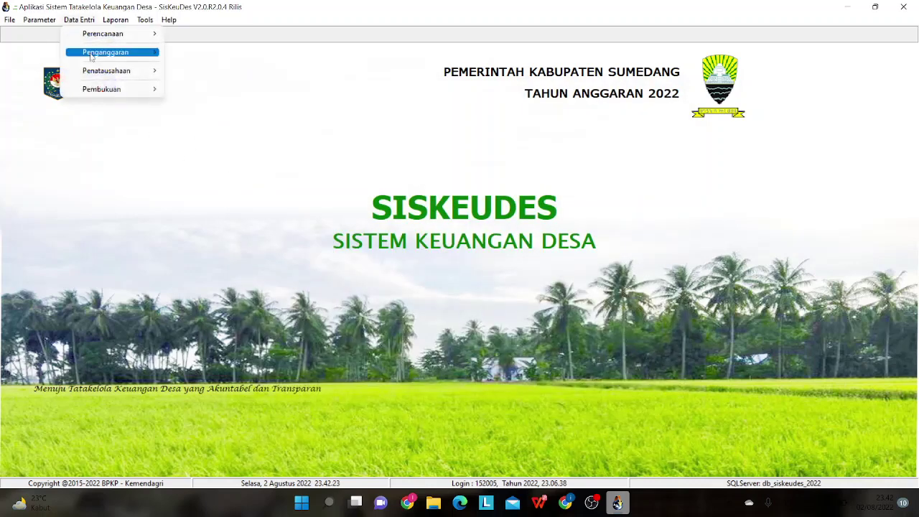
mouse_move(105, 71)
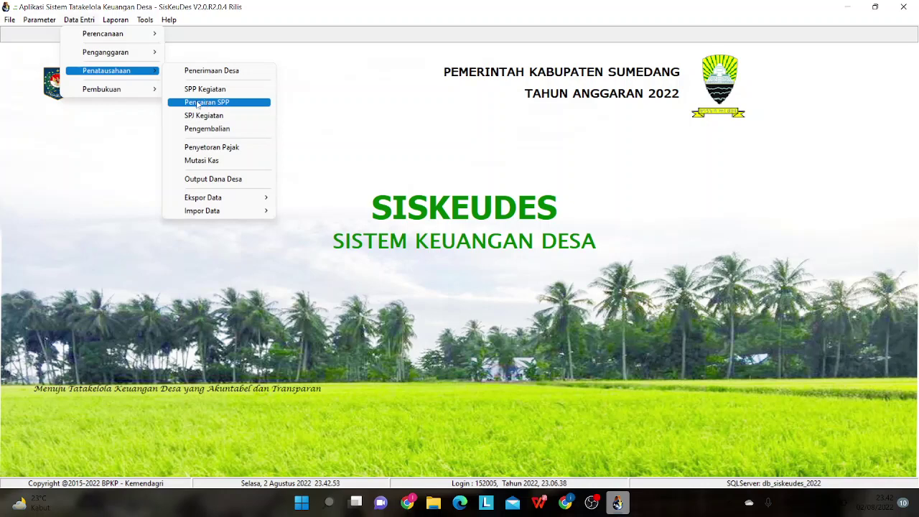
- Open Penyetoran Pajak, scroll to deposit 0027 and select its Keterangan text to copy
left_click(183, 153)
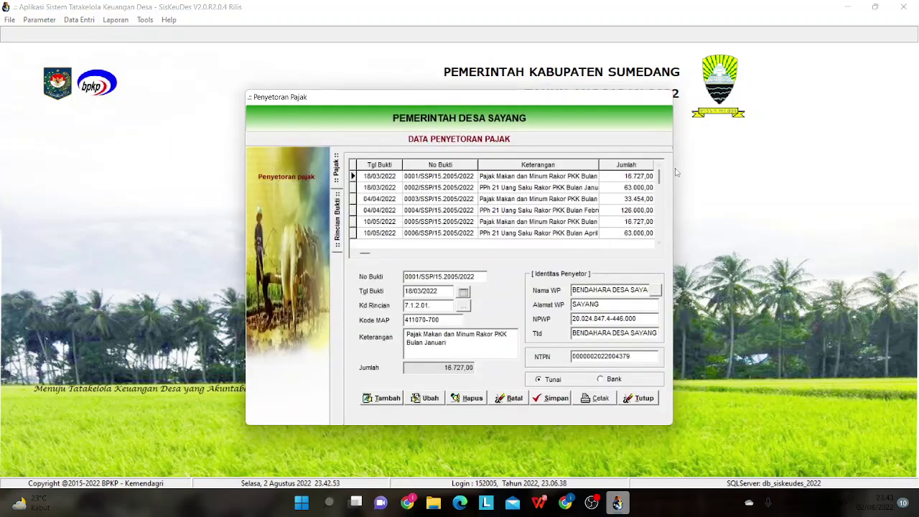
left_click_drag(660, 176, 661, 234)
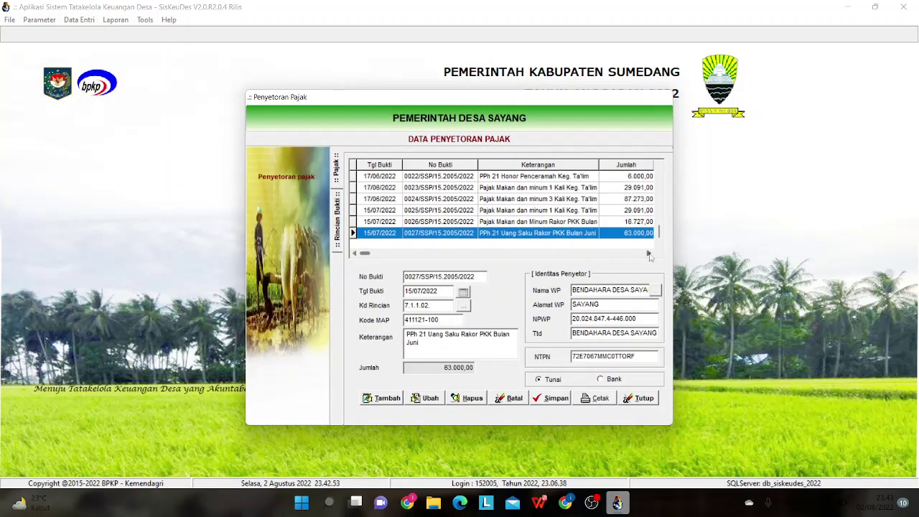
left_click_drag(453, 352, 385, 326)
key("ctrl+c")
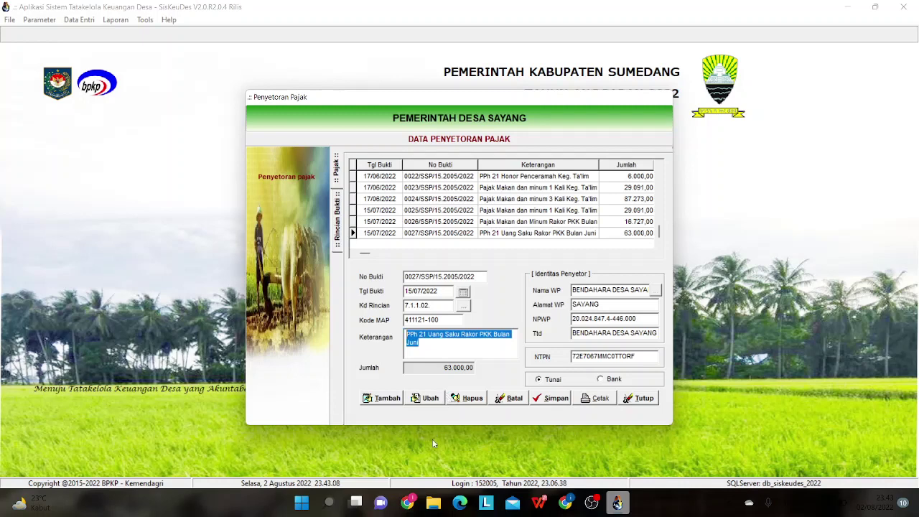
- Add tax deposit 0028 dated 01/08/2022 with detail code 7.1.1.02 (PPh Pasal 21)
left_click(388, 402)
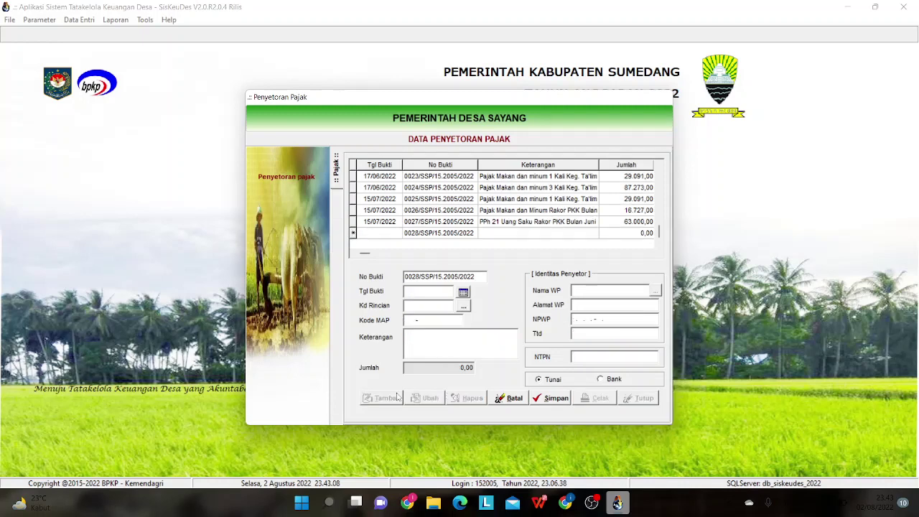
left_click(464, 292)
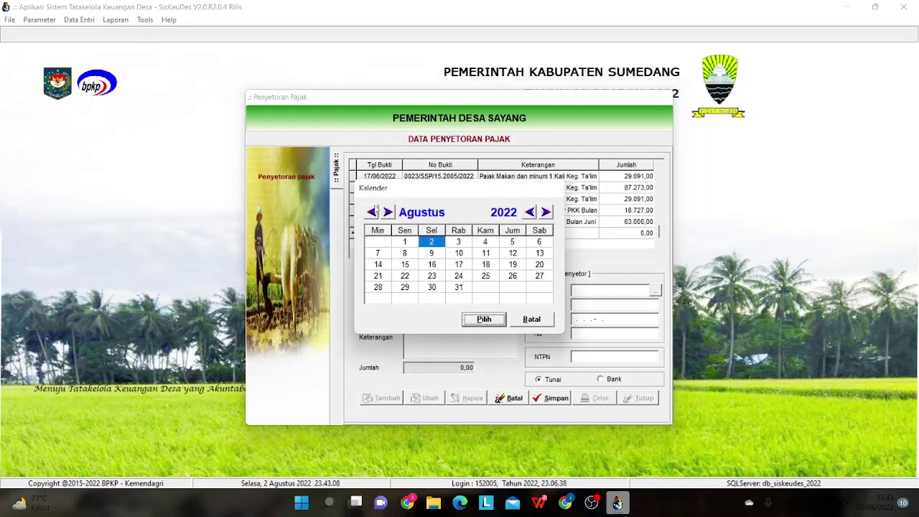
left_click(372, 215)
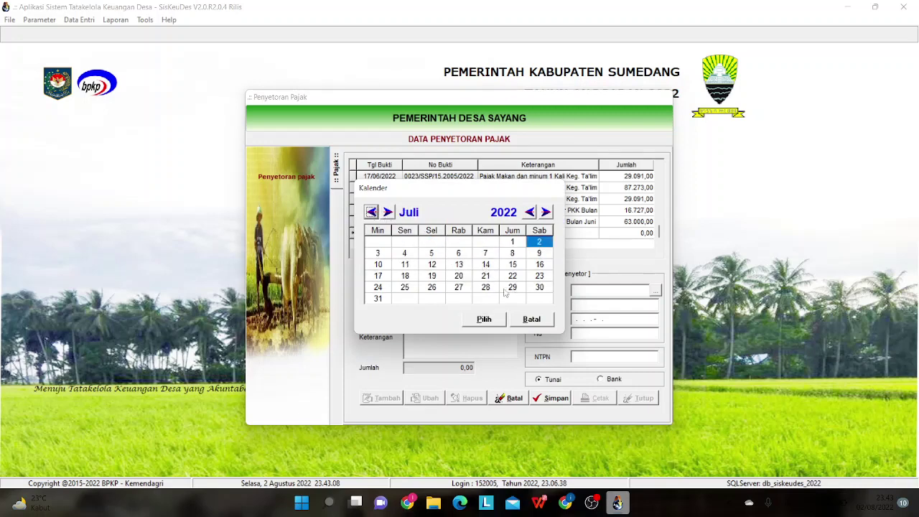
left_click(388, 212)
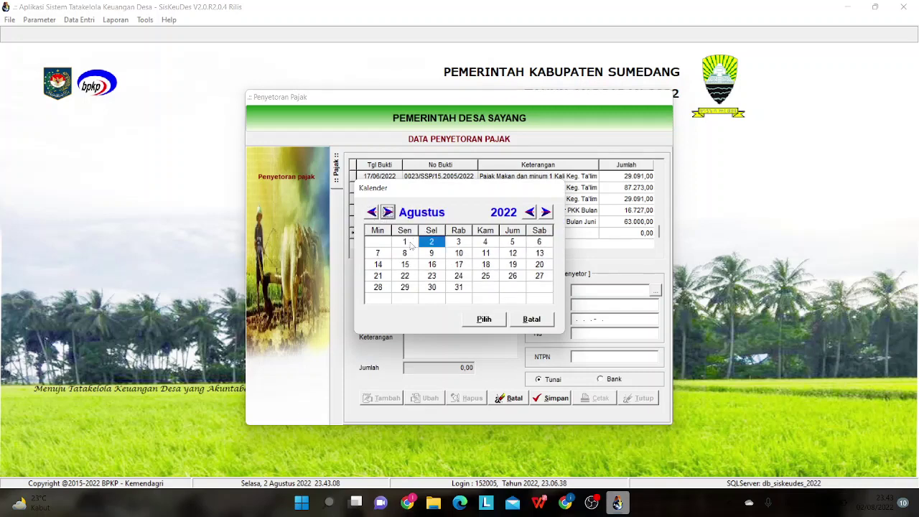
left_click(406, 242)
left_click(484, 320)
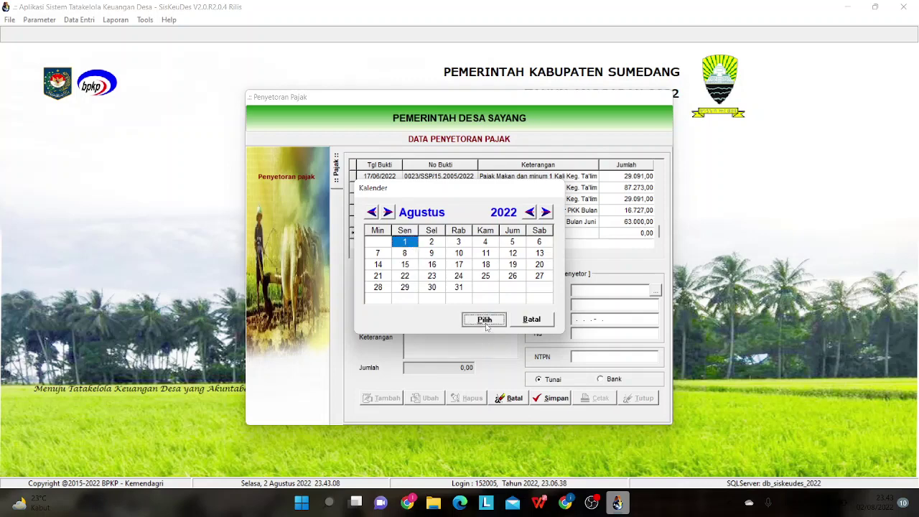
left_click(464, 314)
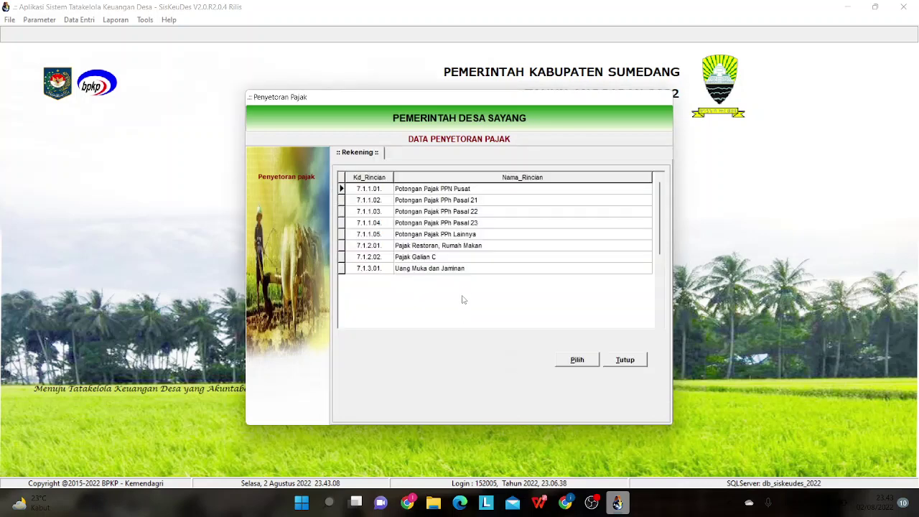
double_click(445, 201)
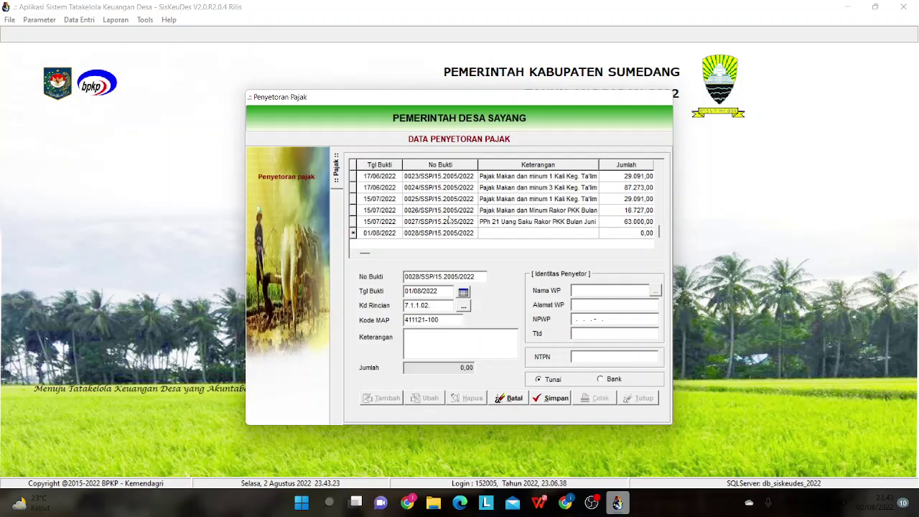
- Paste deposit 0027's description into the new record and dismiss the missing-NTPN warning
left_click(453, 347)
key("ctrl+v")
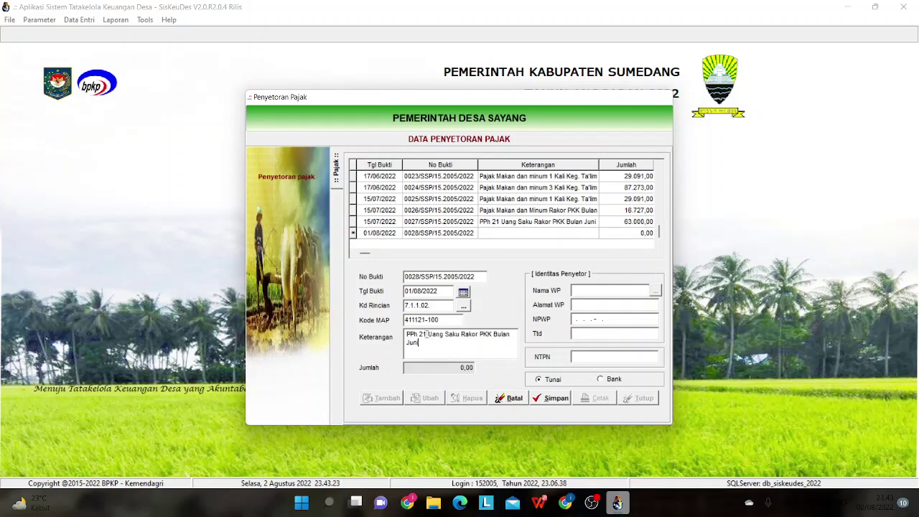
left_click(660, 184)
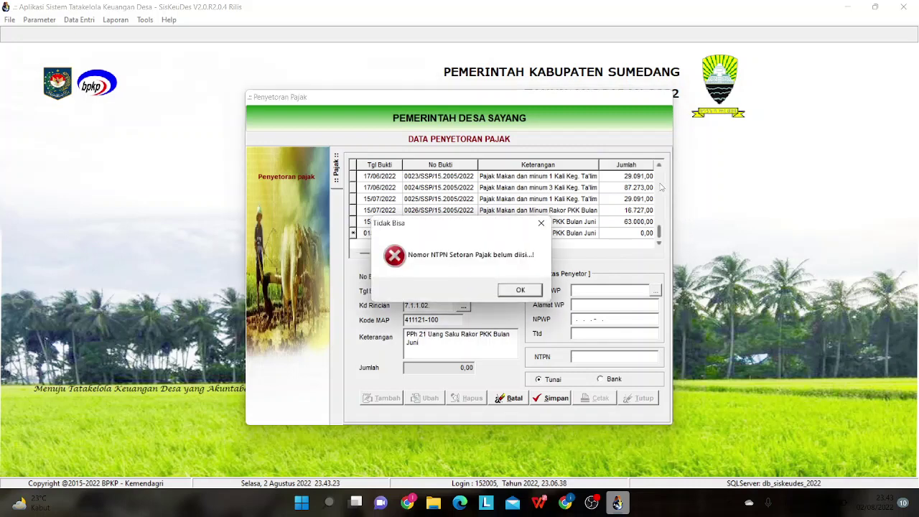
left_click(535, 289)
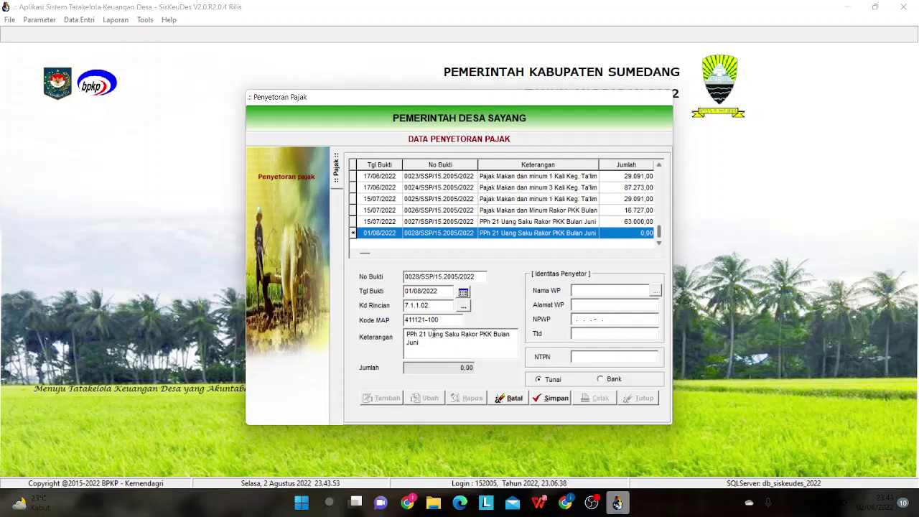
- Rewrite the Keterangan as 'PPh 21 Tambahan Penghasilan Tetap Kepala Desa (TPAPD)'
left_click_drag(429, 334, 511, 343)
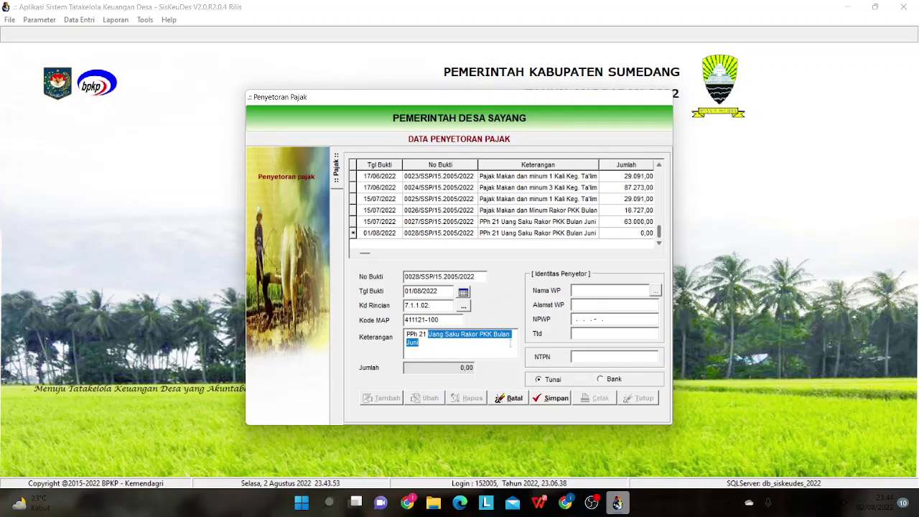
type("T")
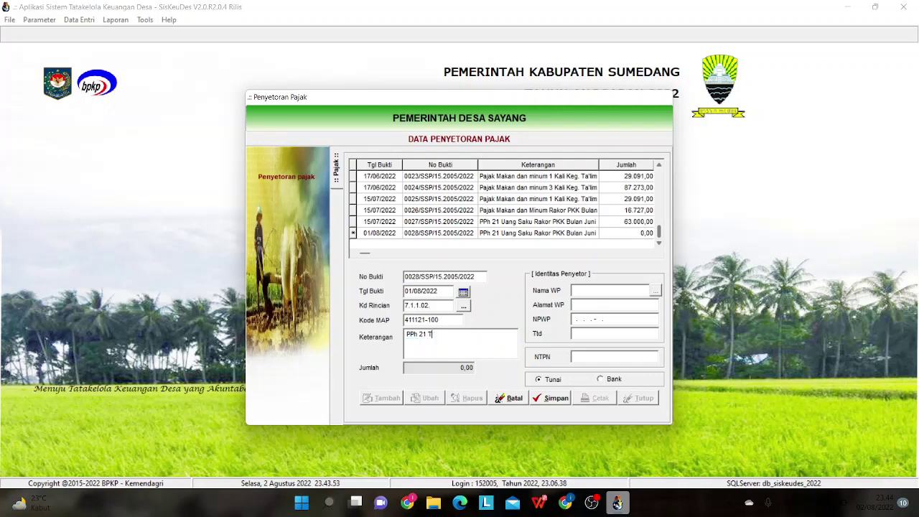
type("ambahan Penghasilan Teta")
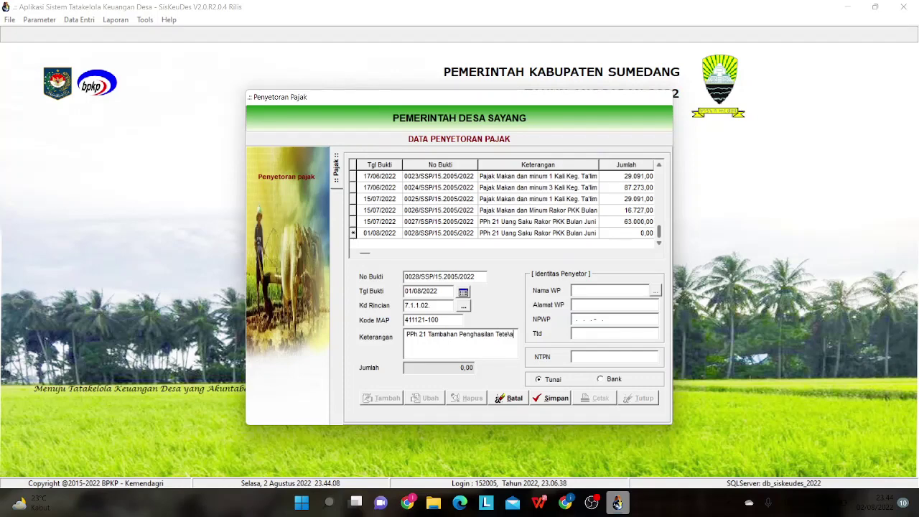
type("p")
key("BackSpace")
key("BackSpace")
key("BackSpace")
key("BackSpace")
key("BackSpace")
type("tap ")
type("Ke")
type("pala ")
type("Desa")
type(" (")
type("TPAP")
type("D")
- Fill the depositor identity from taxpayer BENDAHARA DESA SAYANG and attempt to save deposit 0028
left_click(655, 290)
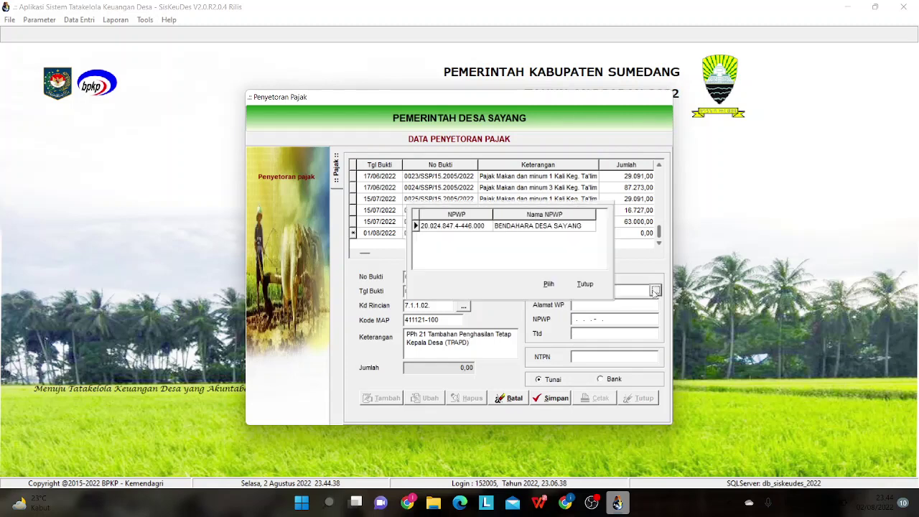
left_click(546, 227)
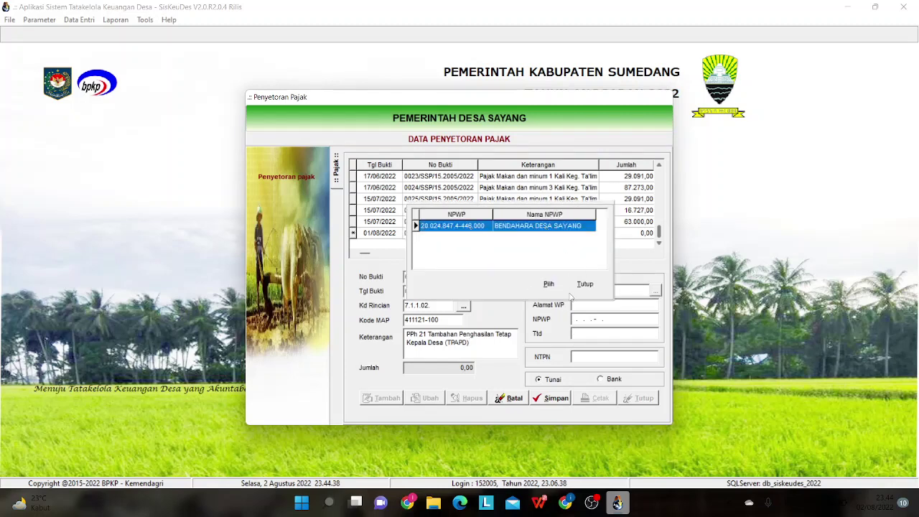
left_click(549, 285)
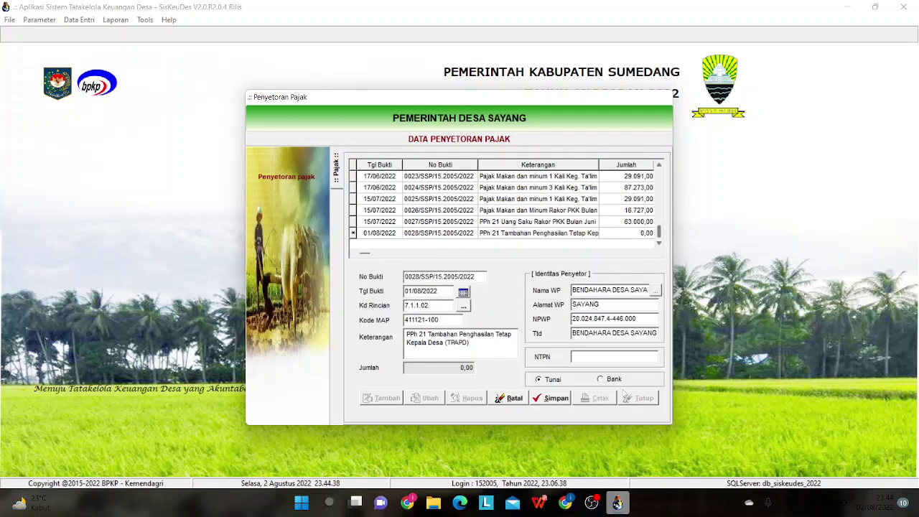
left_click(577, 357)
left_click(564, 398)
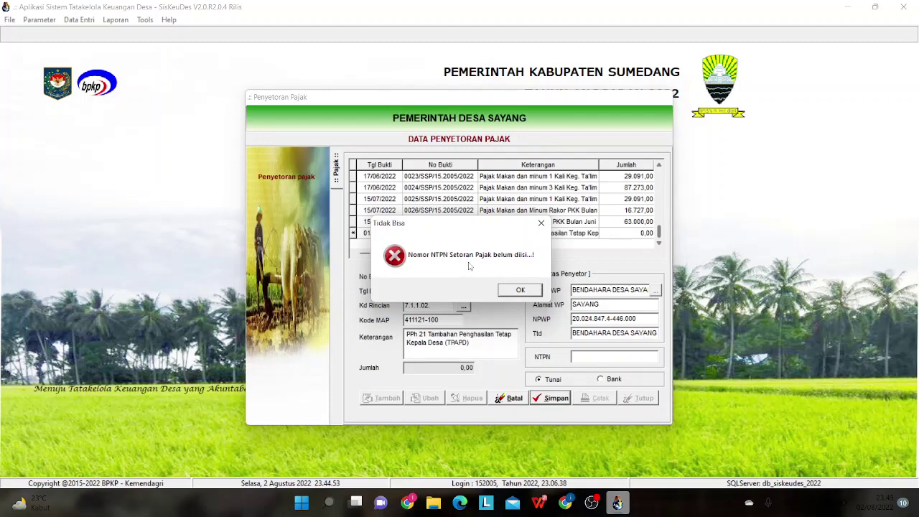
left_click(522, 289)
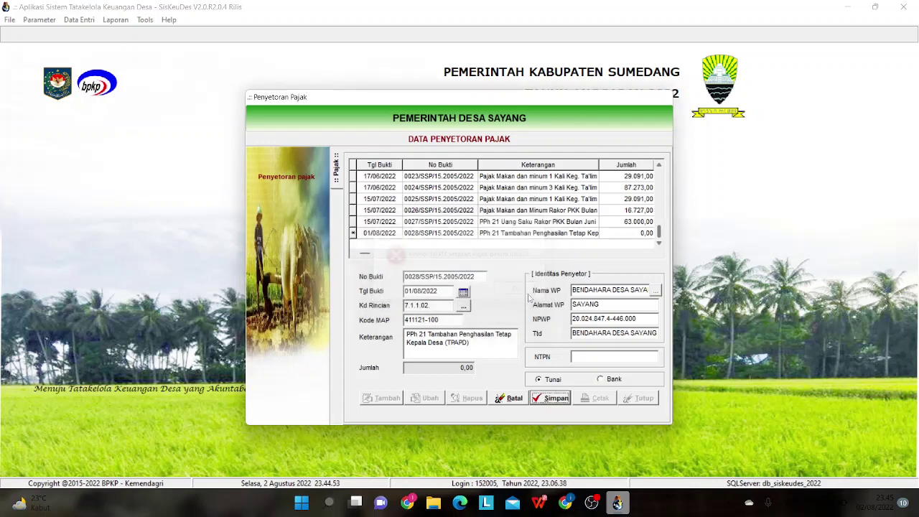
left_click_drag(632, 358, 545, 369)
type("0000000000000000")
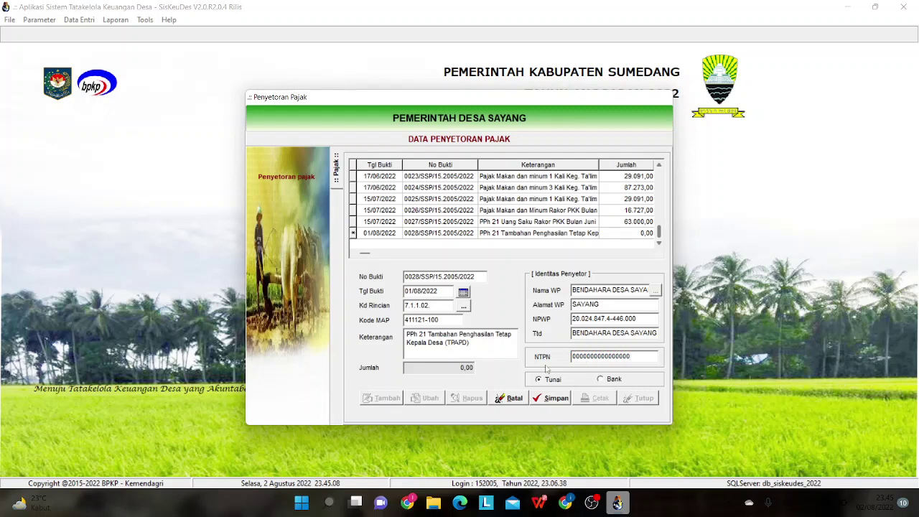
left_click(548, 401)
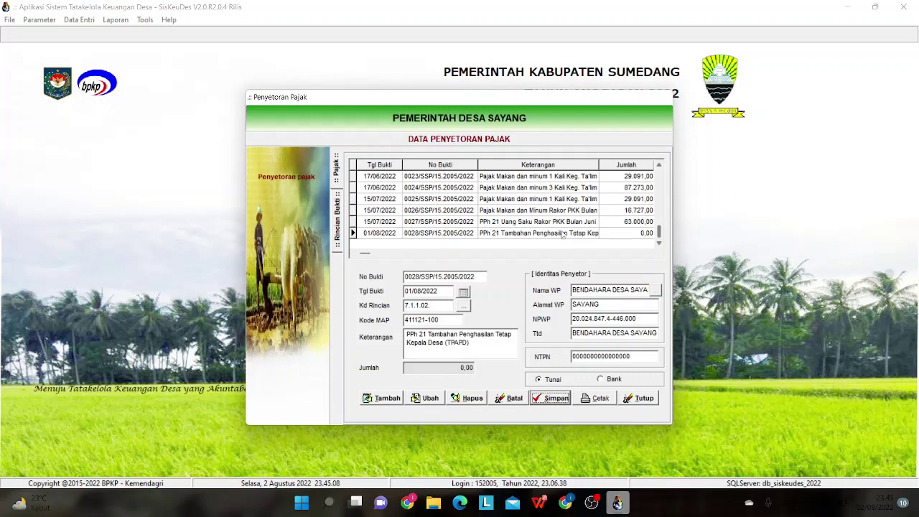
- Open deposit 0028's withholding slip lines and browse available slips without choosing one
double_click(564, 235)
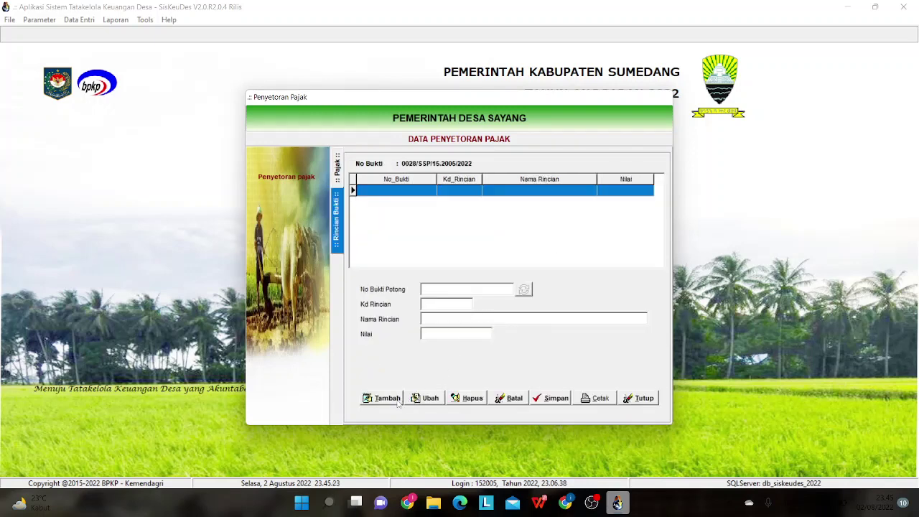
left_click(398, 400)
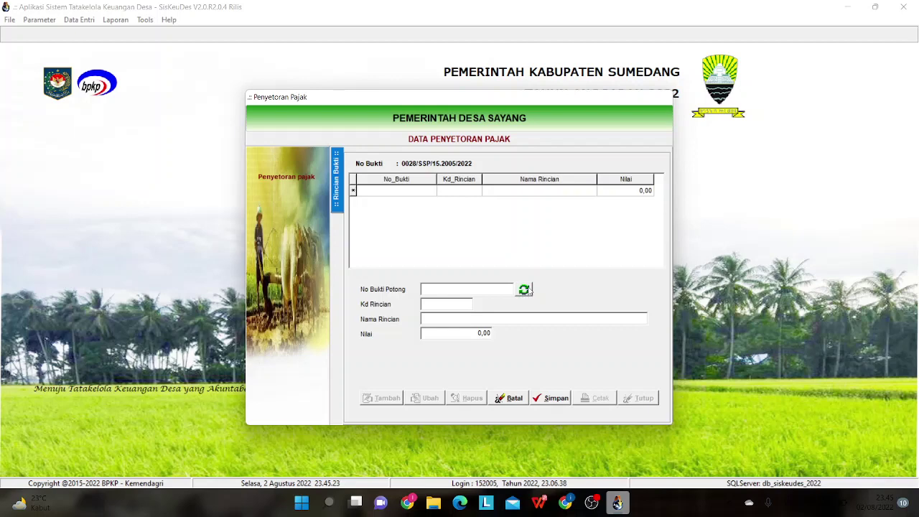
left_click(524, 289)
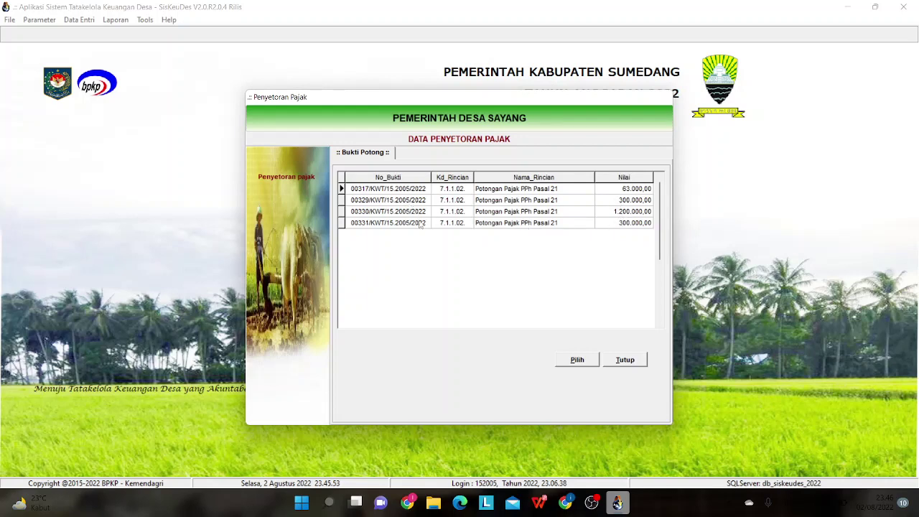
left_click(619, 362)
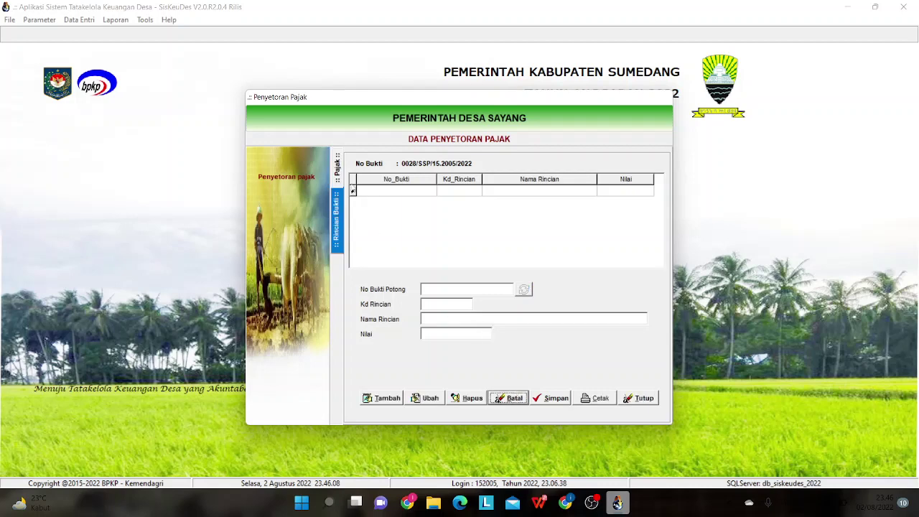
left_click(338, 170)
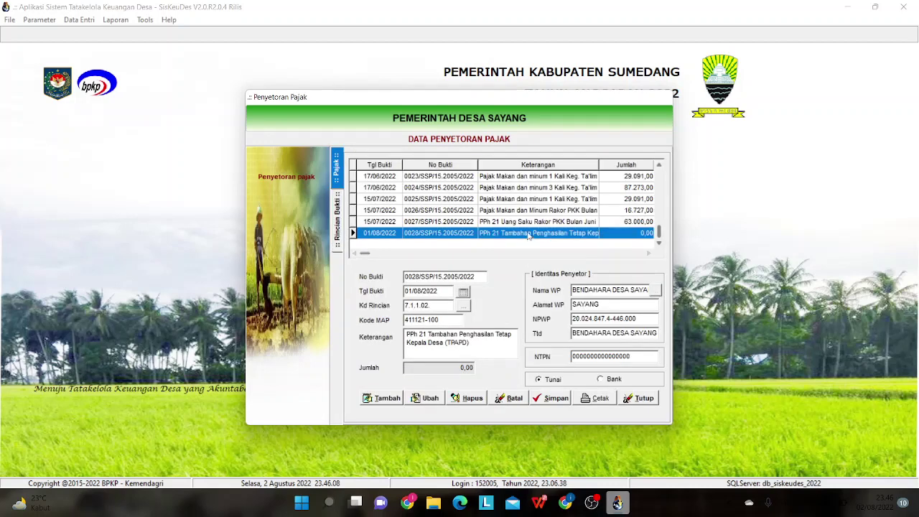
- Link withholding slip 00329 (300.000,00) to deposit 0028, save, and close Penyetoran Pajak
double_click(529, 233)
left_click(392, 400)
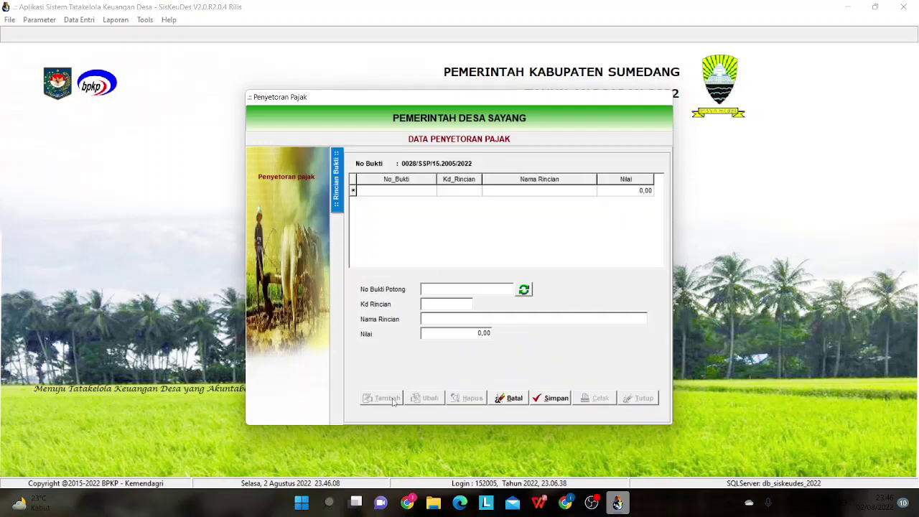
left_click(522, 291)
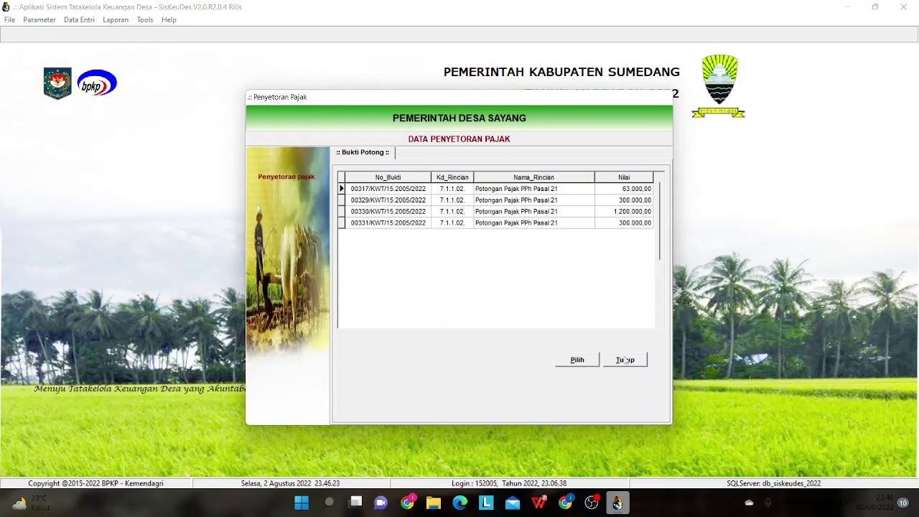
double_click(519, 204)
left_click(550, 399)
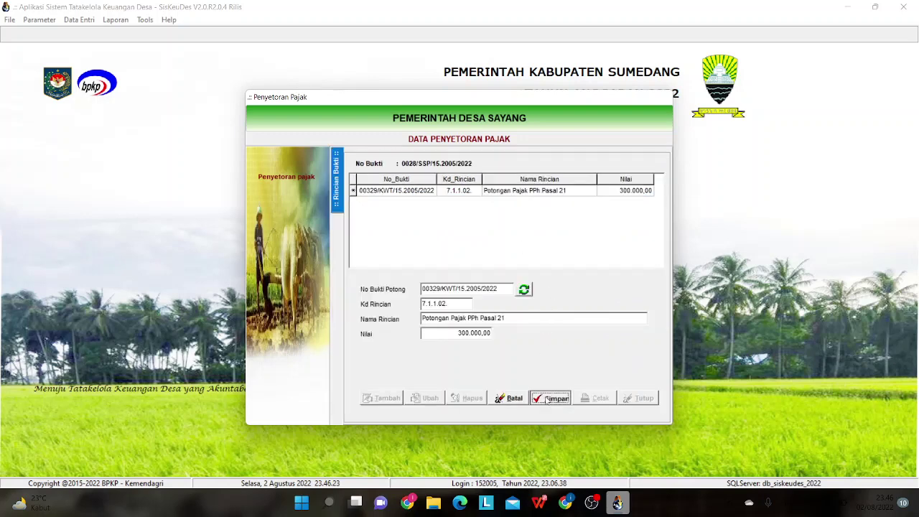
left_click(338, 171)
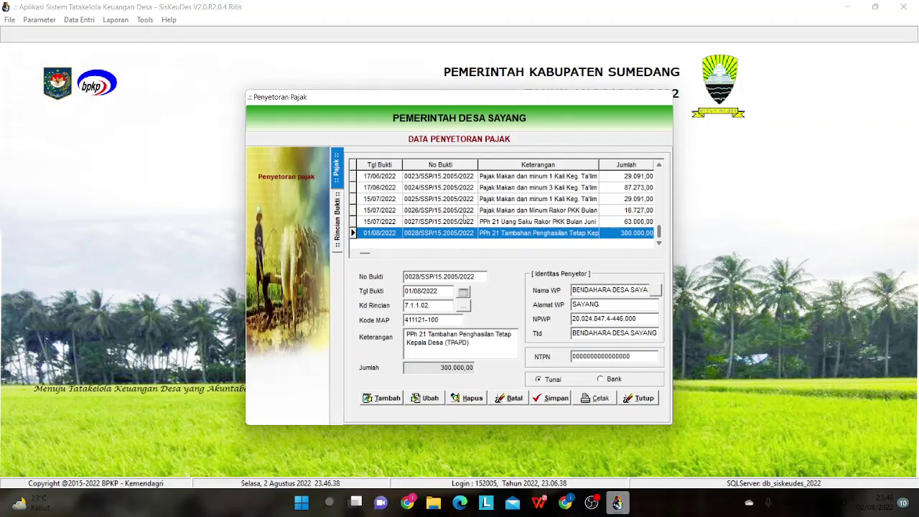
left_click(642, 400)
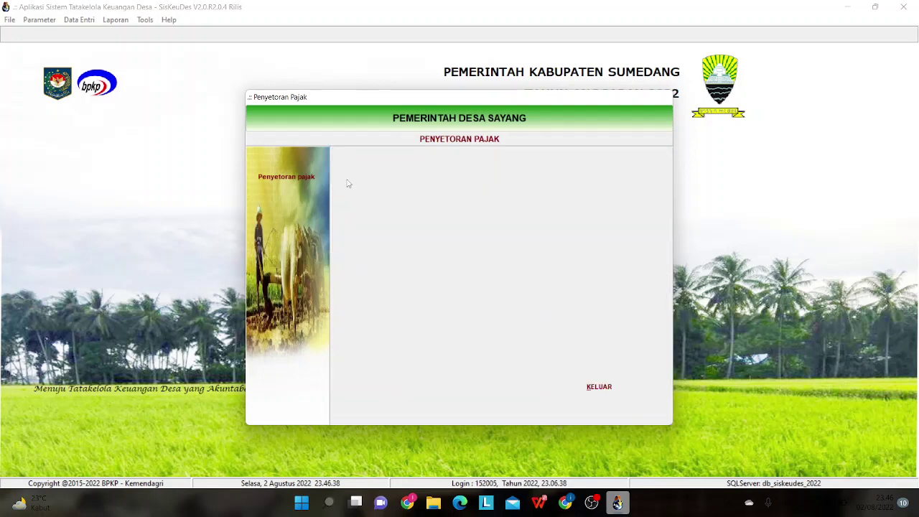
left_click(599, 387)
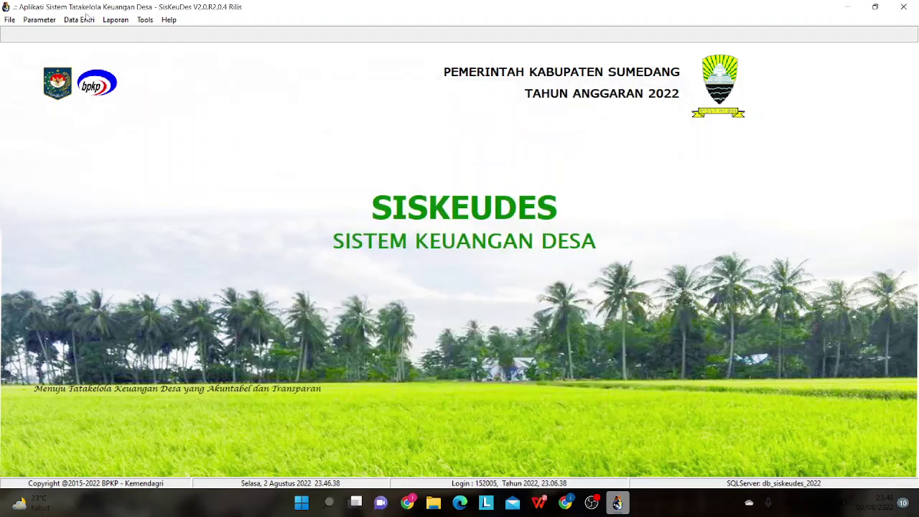
- Show the Data Entri > Penatausahaan submenu listing SPJ Kegiatan and Pengembalian
left_click(85, 20)
mouse_move(110, 71)
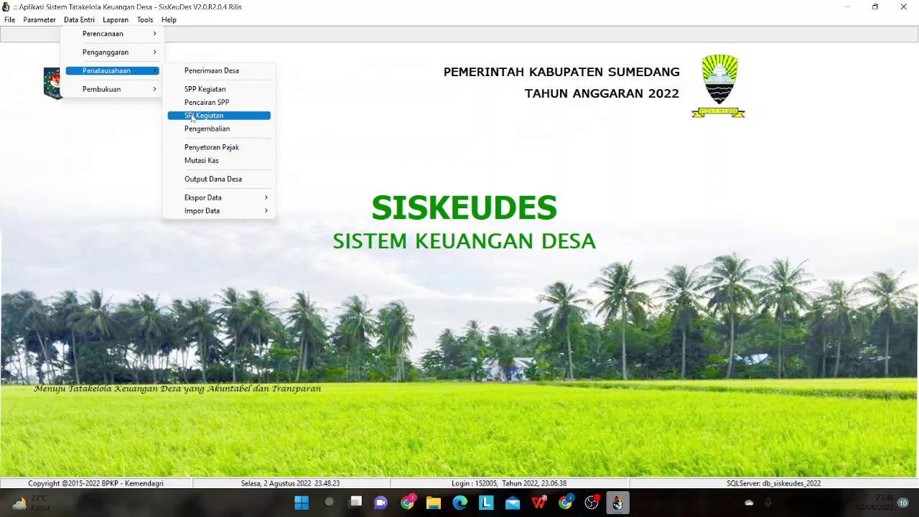
- Open the SPJ Kegiatan Sisa Panjar records and bring up the return slips for SPJ 0026/SPJ/15.2005/2022
left_click(193, 115)
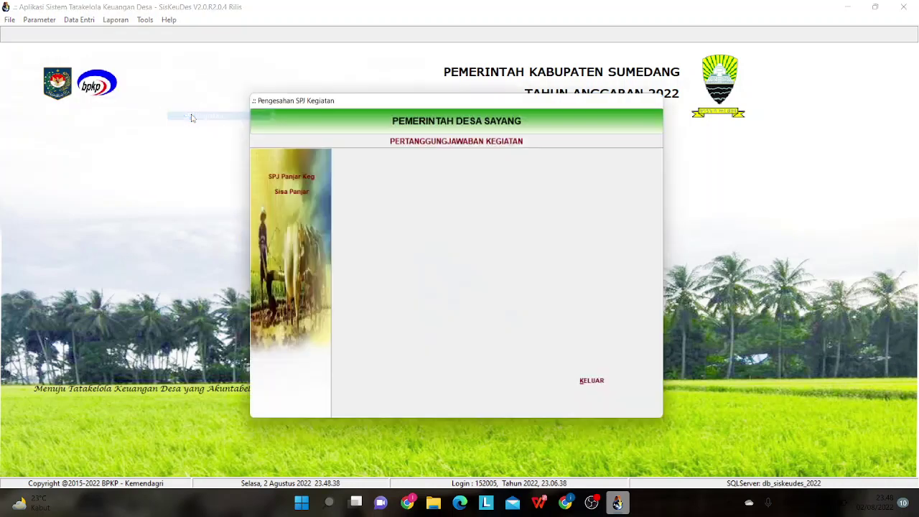
left_click(287, 195)
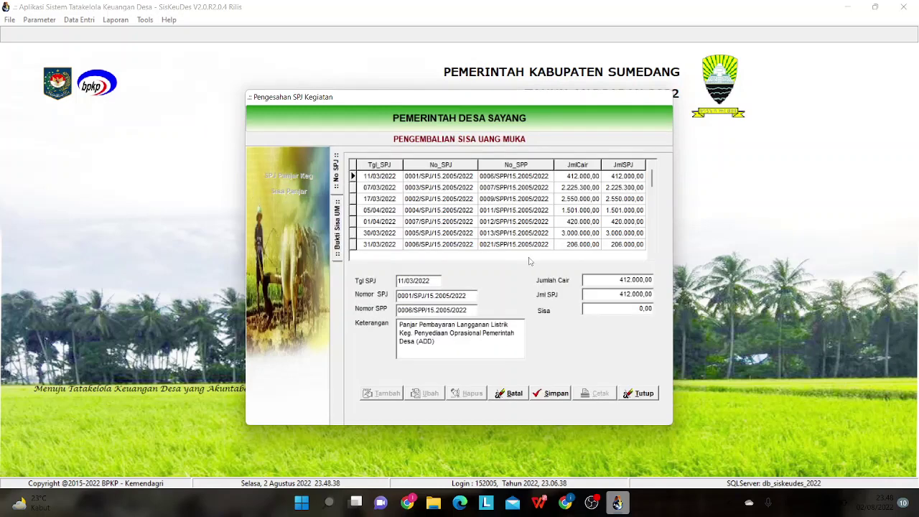
left_click(653, 242)
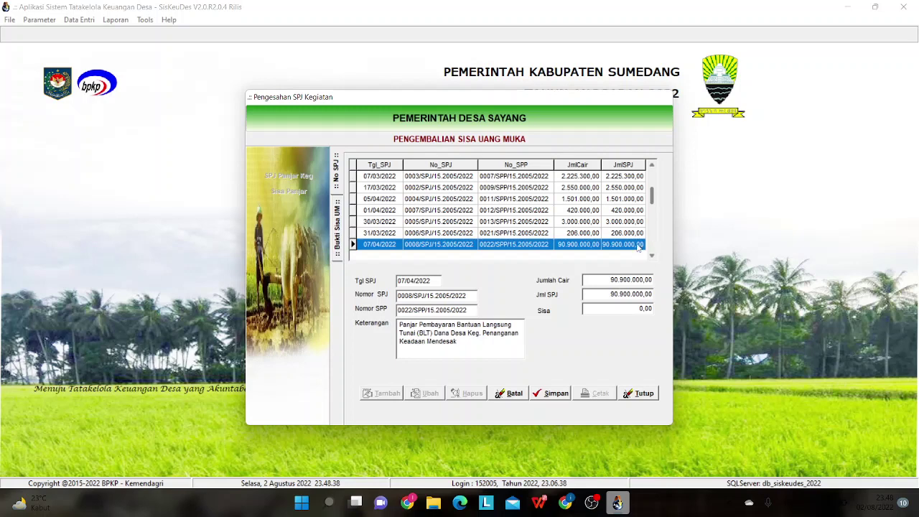
left_click(654, 247)
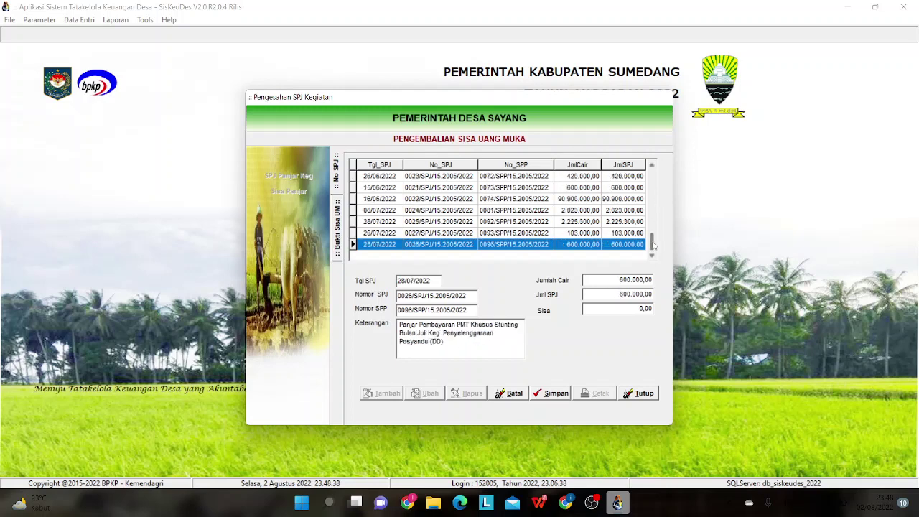
double_click(641, 247)
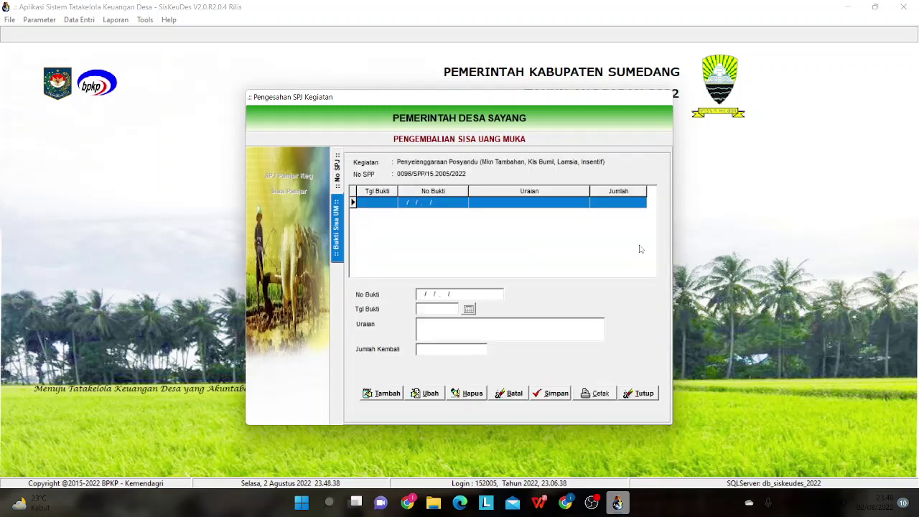
- Start a new advance-remainder return slip, cancel it, and exit the SPJ Kegiatan window
left_click(371, 396)
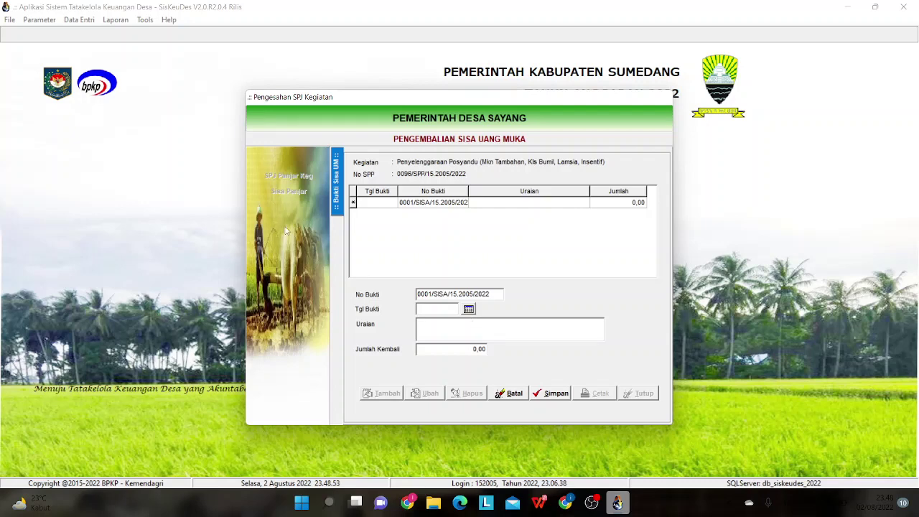
left_click(514, 393)
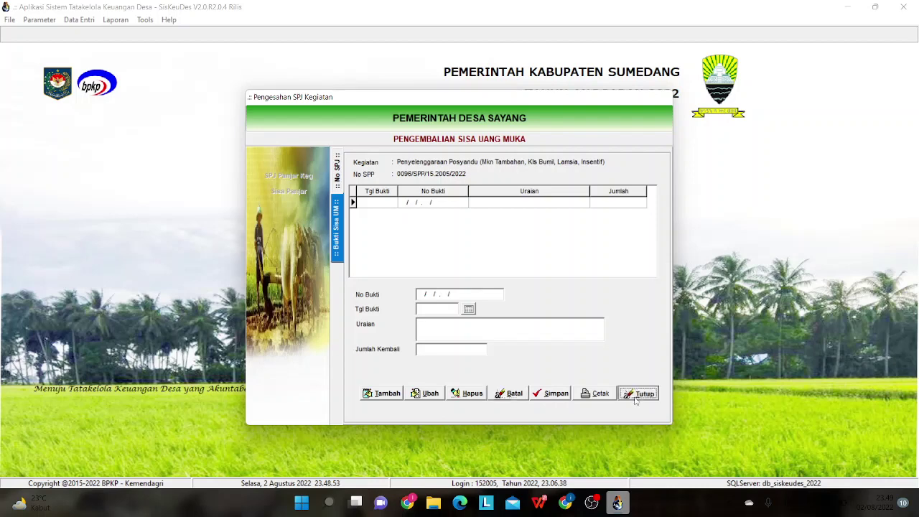
left_click(637, 395)
left_click(615, 388)
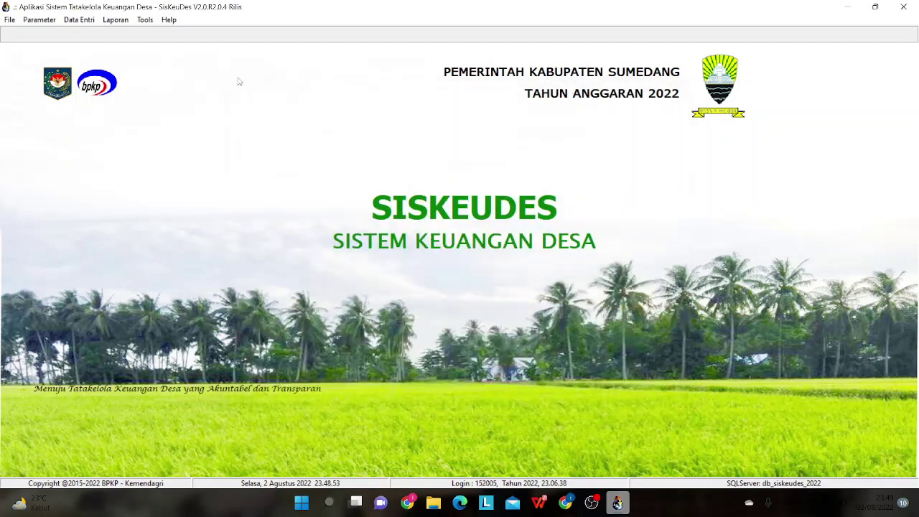
- Bring up the Belanja refund entries in the Penatausahaan Pengembalian form
left_click(85, 20)
mouse_move(115, 70)
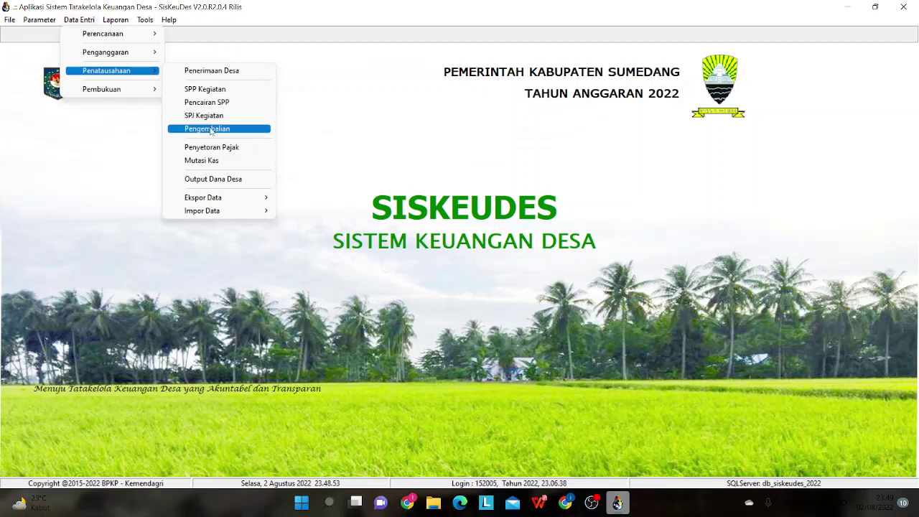
left_click(209, 129)
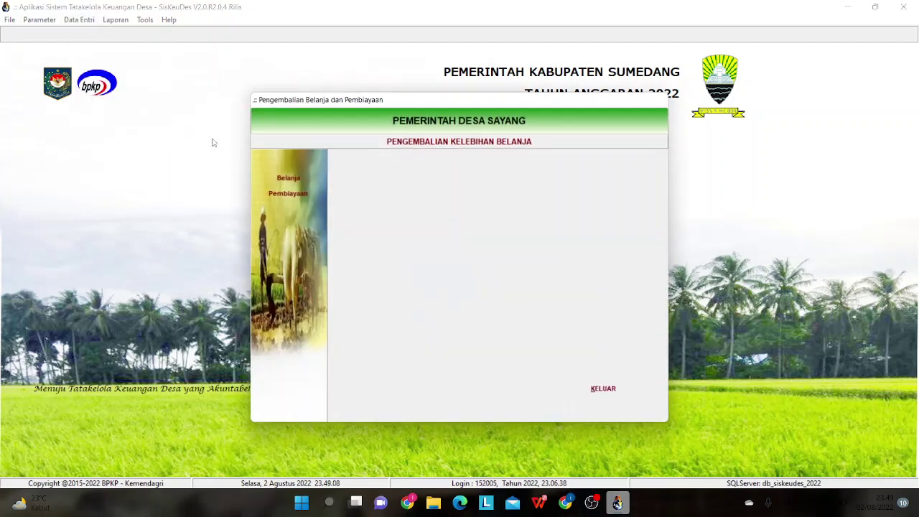
left_click(284, 178)
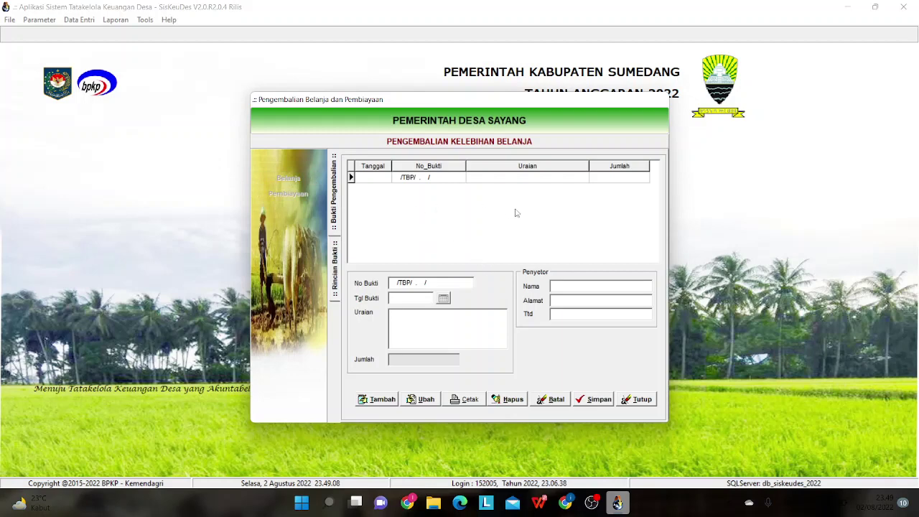
- Close the Belanja entries and Pengembalian window, then reopen the Penatausahaan data-entry list
left_click(628, 398)
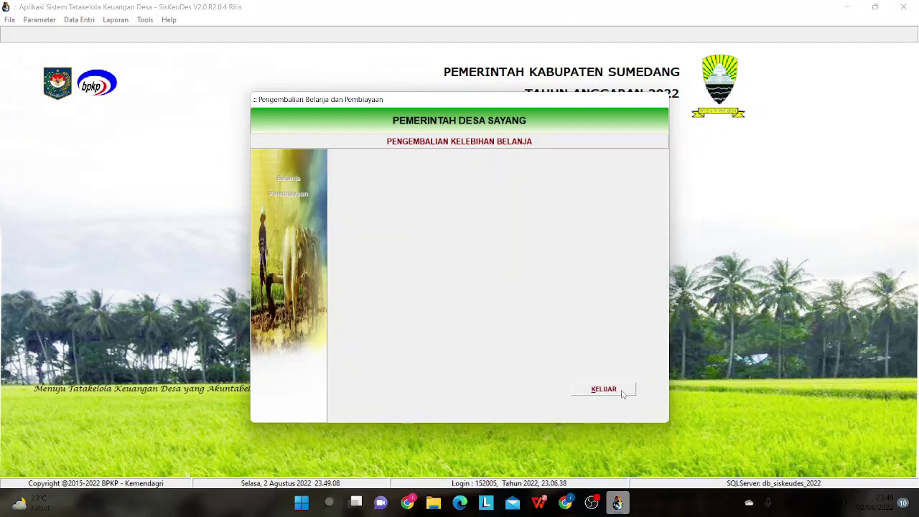
left_click(622, 392)
left_click(83, 23)
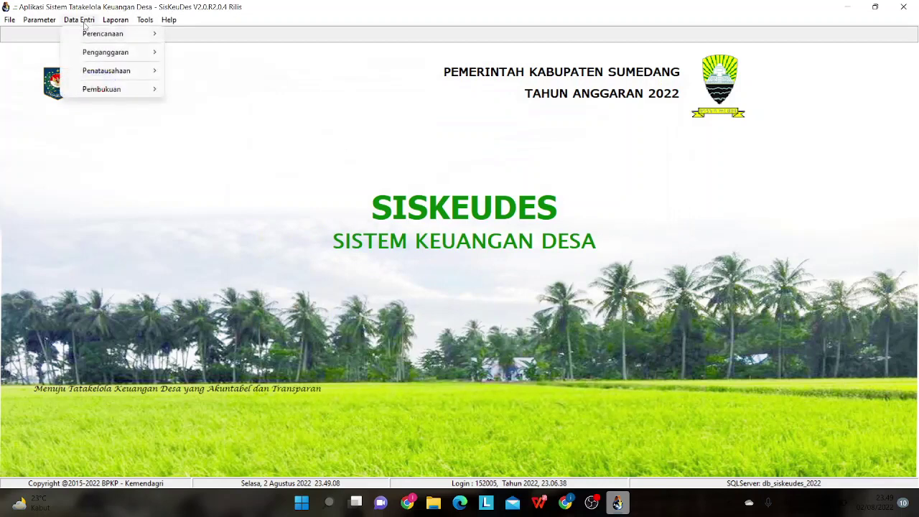
mouse_move(117, 75)
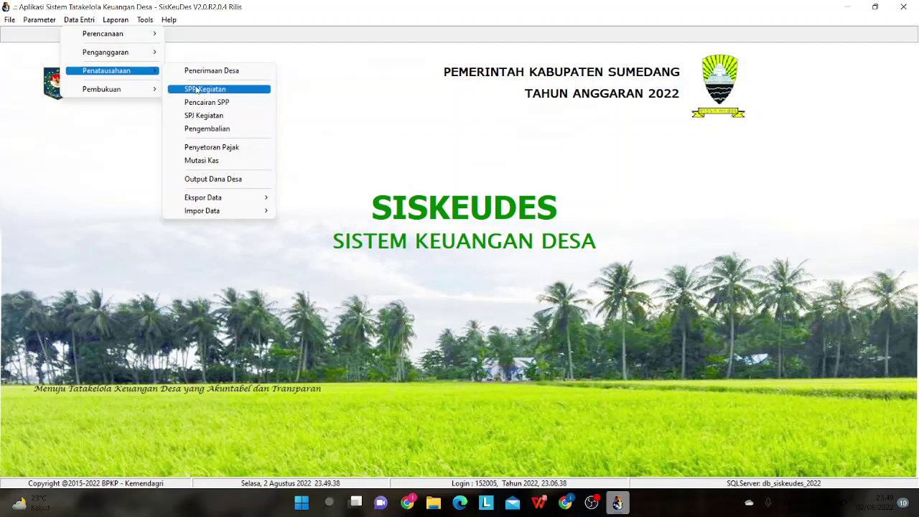
- Browse SPP Kegiatan's SPP Definitif records down to 0099 (5.000.000,00), then exit unchanged
left_click(197, 89)
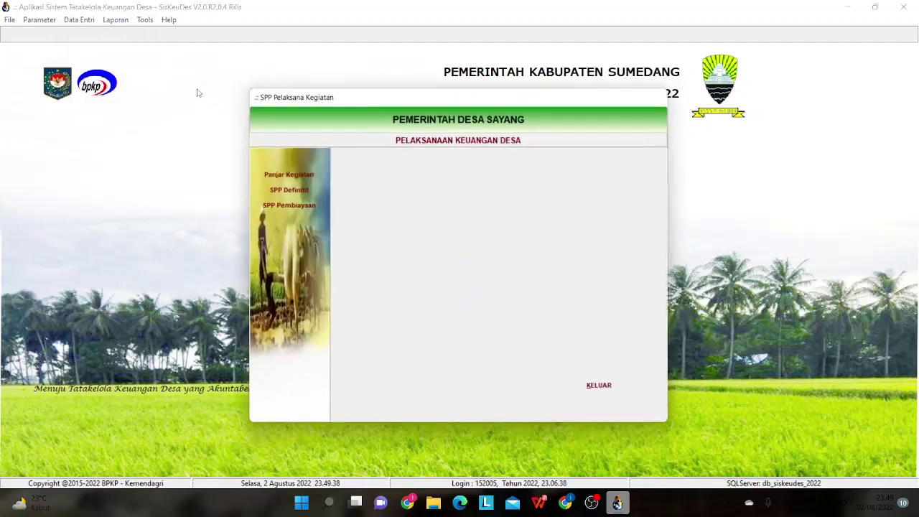
left_click(294, 190)
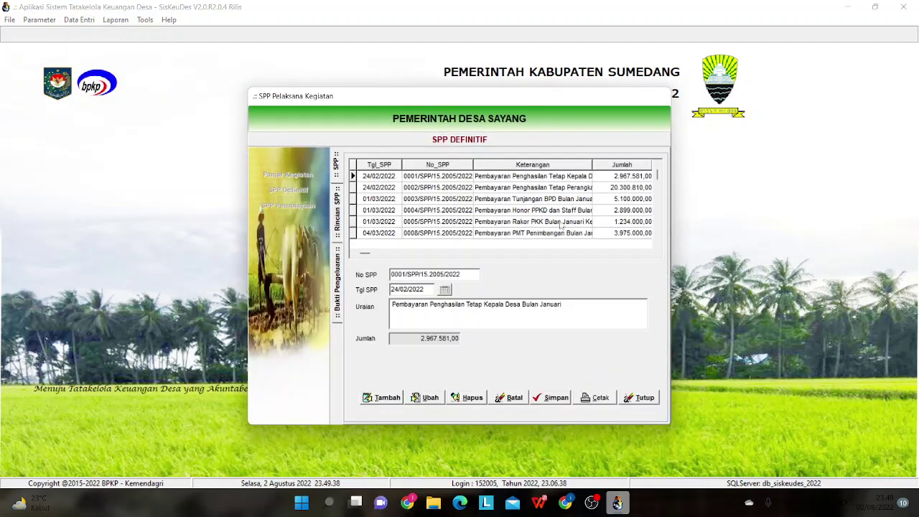
left_click(660, 206)
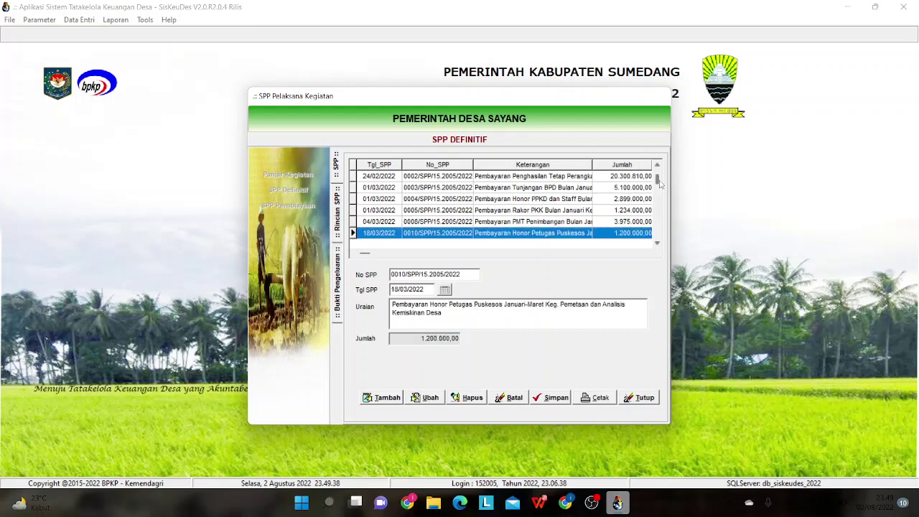
left_click_drag(658, 180, 658, 236)
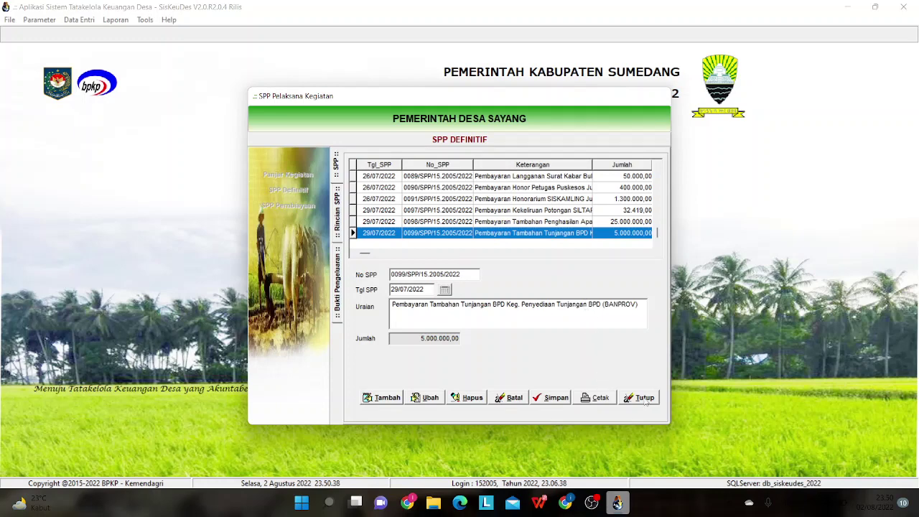
left_click(644, 400)
left_click(602, 388)
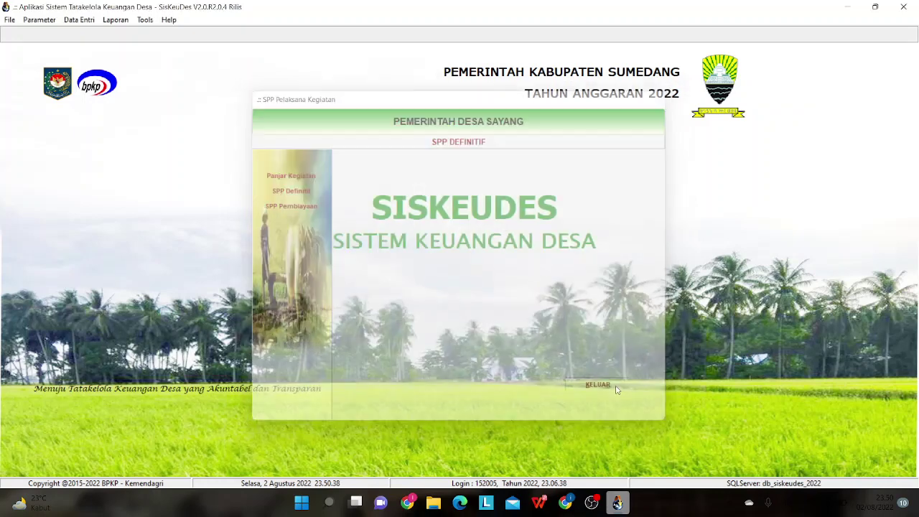
left_click(75, 21)
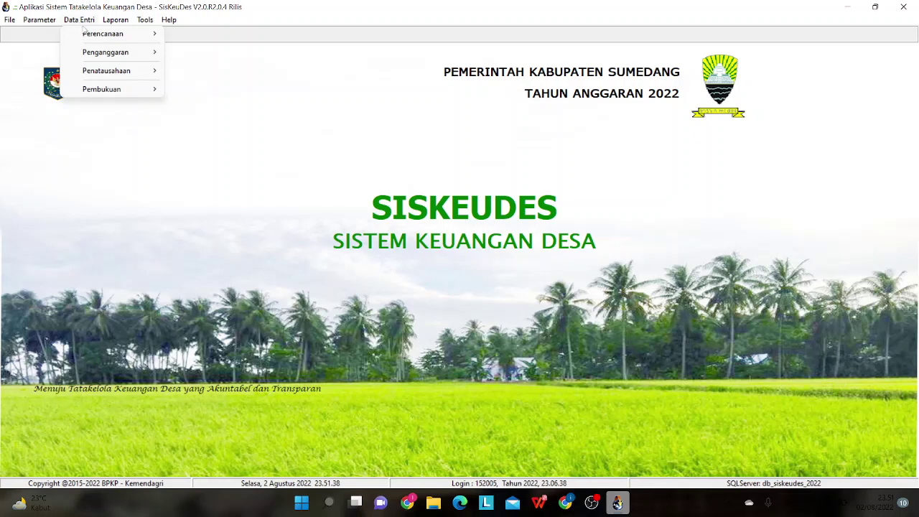
left_click(447, 225)
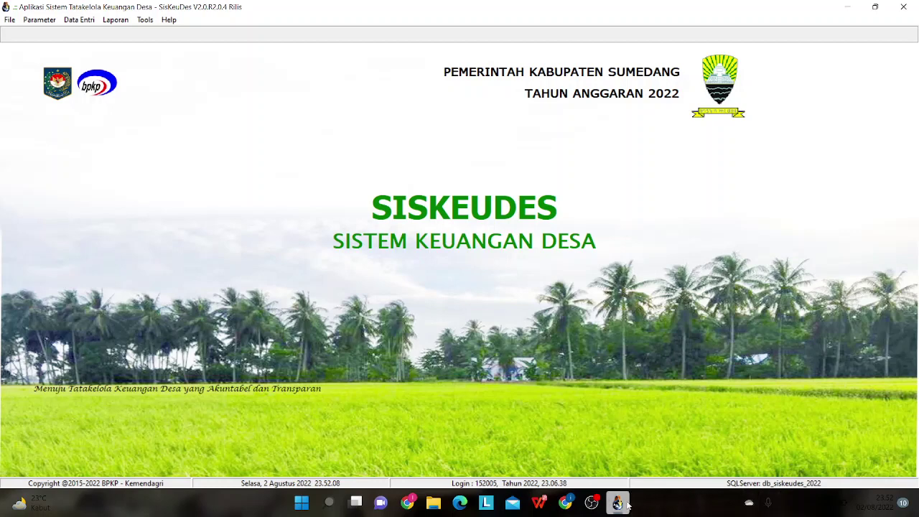
mouse_move(618, 504)
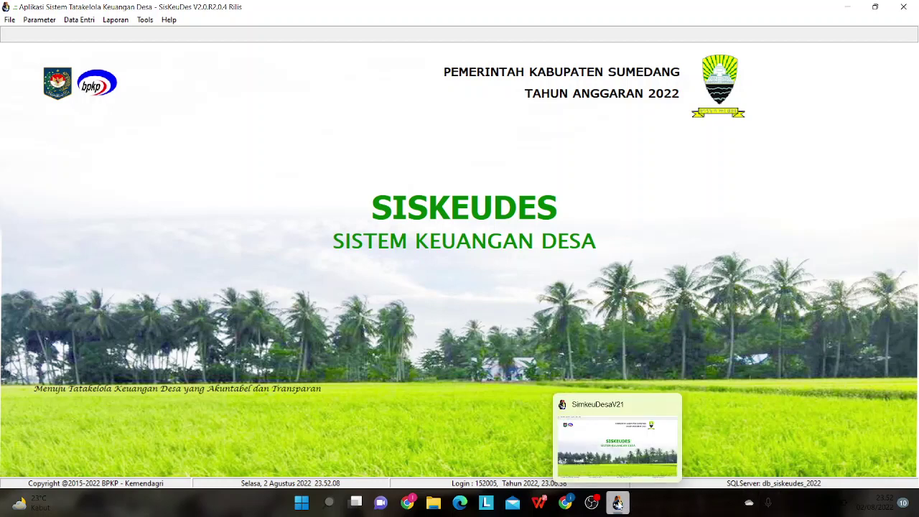